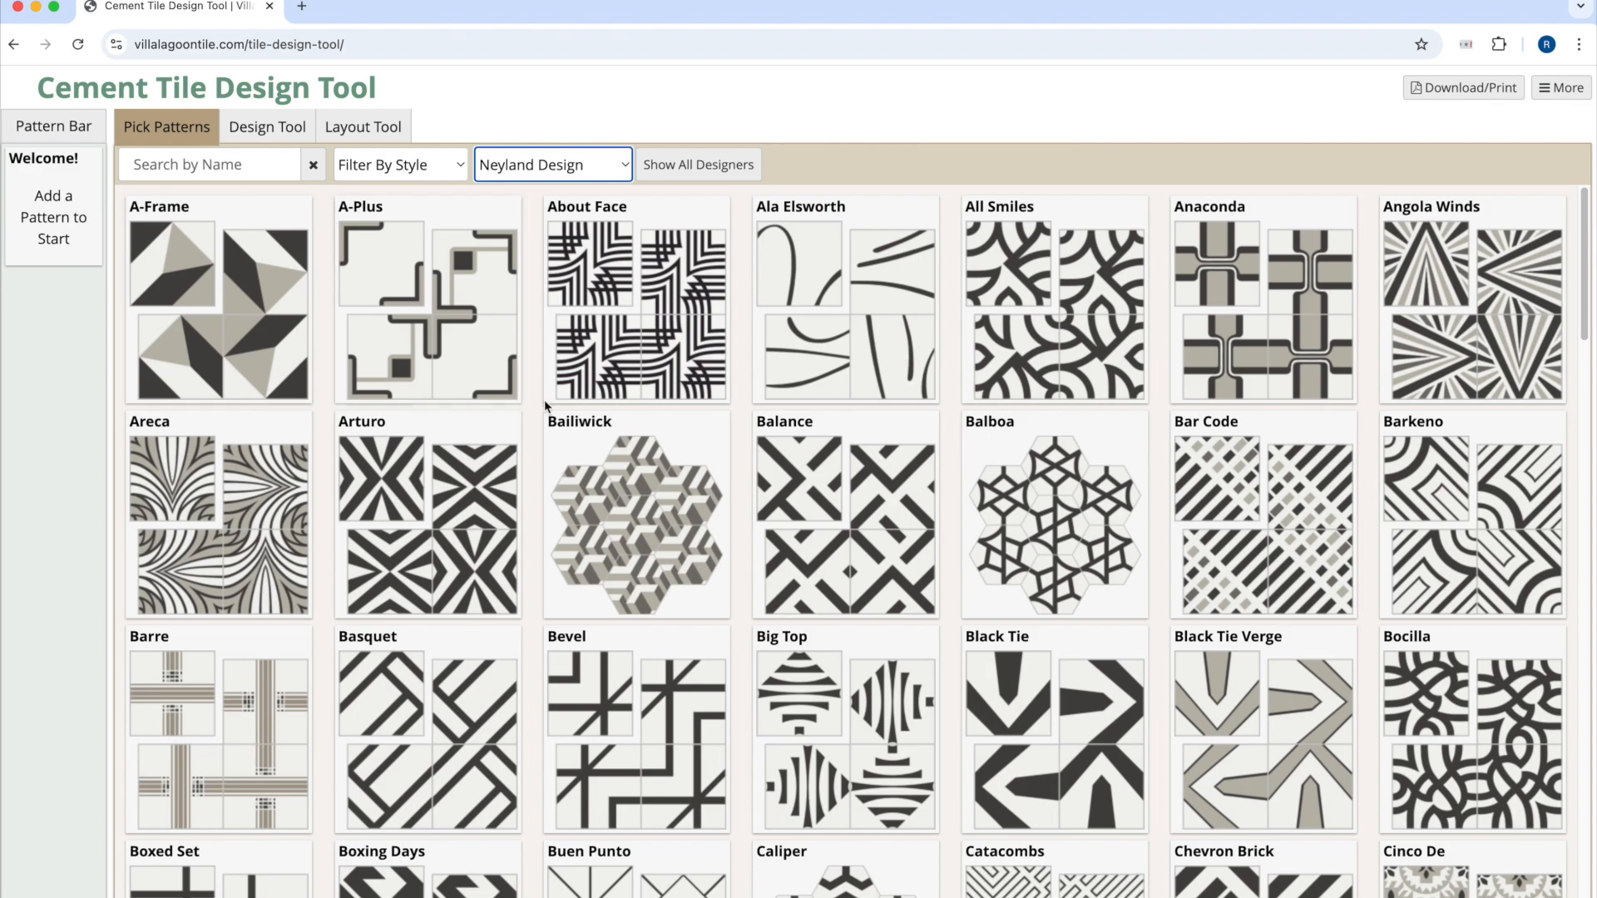
Find the Paladin pattern in the Neyland Design series and add three copies of it to the pattern bar.
{"action": "scroll", "coordinate": [546, 391], "scroll_direction": "down", "scroll_amount": 10}
{"action": "scroll", "coordinate": [546, 398], "scroll_direction": "down", "scroll_amount": 10}
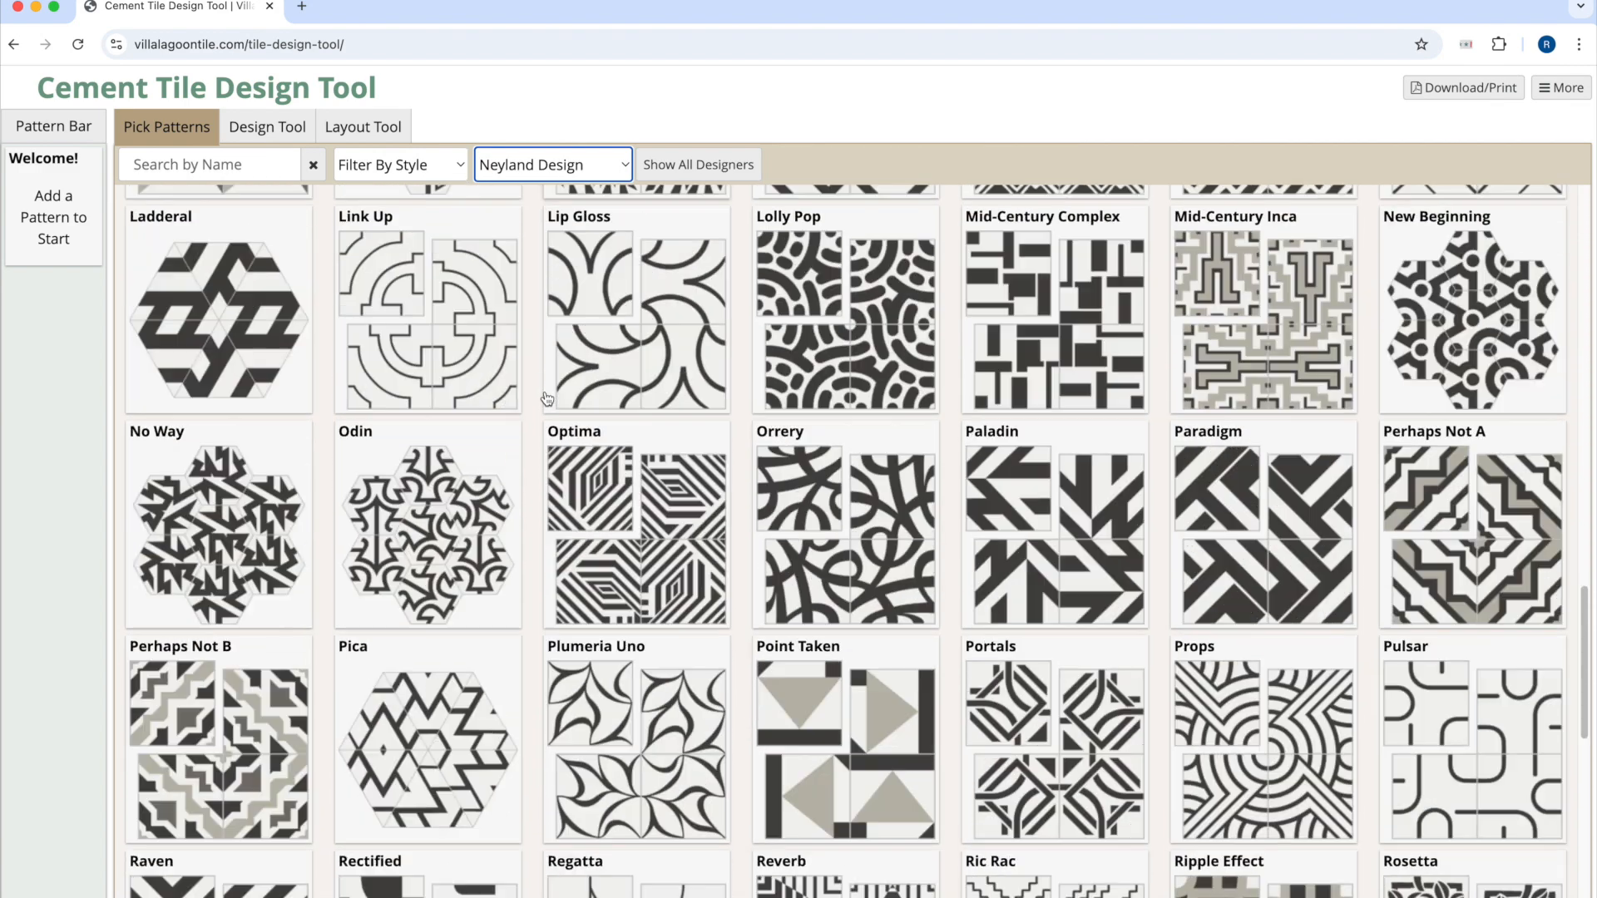
{"action": "scroll", "coordinate": [547, 399], "scroll_direction": "up", "scroll_amount": 6}
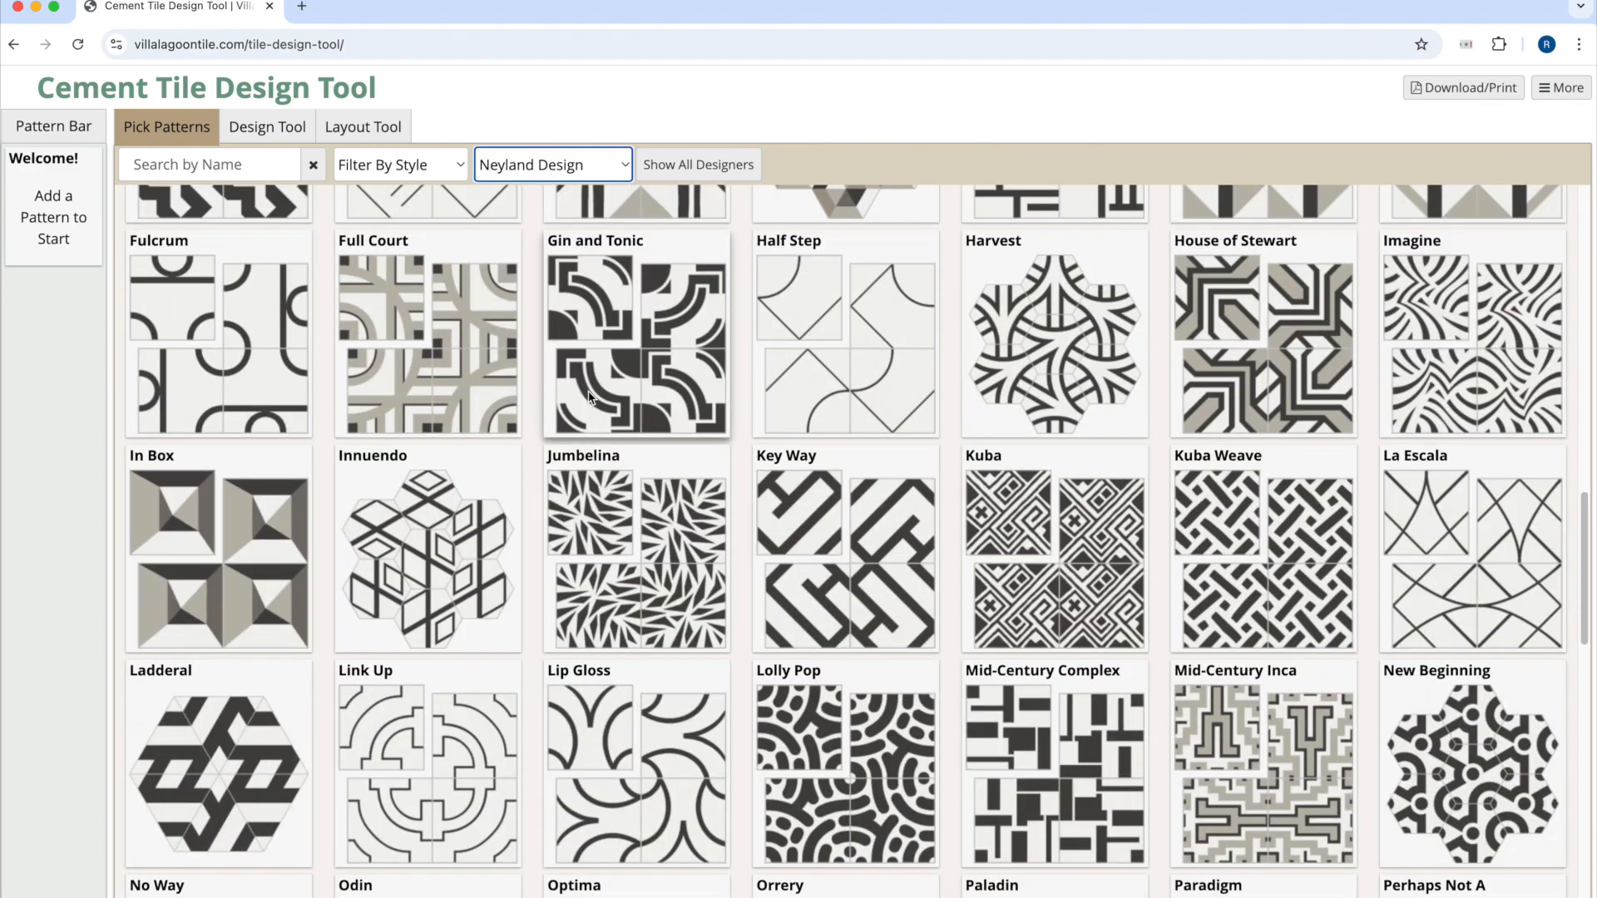
{"action": "scroll", "coordinate": [547, 399], "scroll_direction": "up", "scroll_amount": 3}
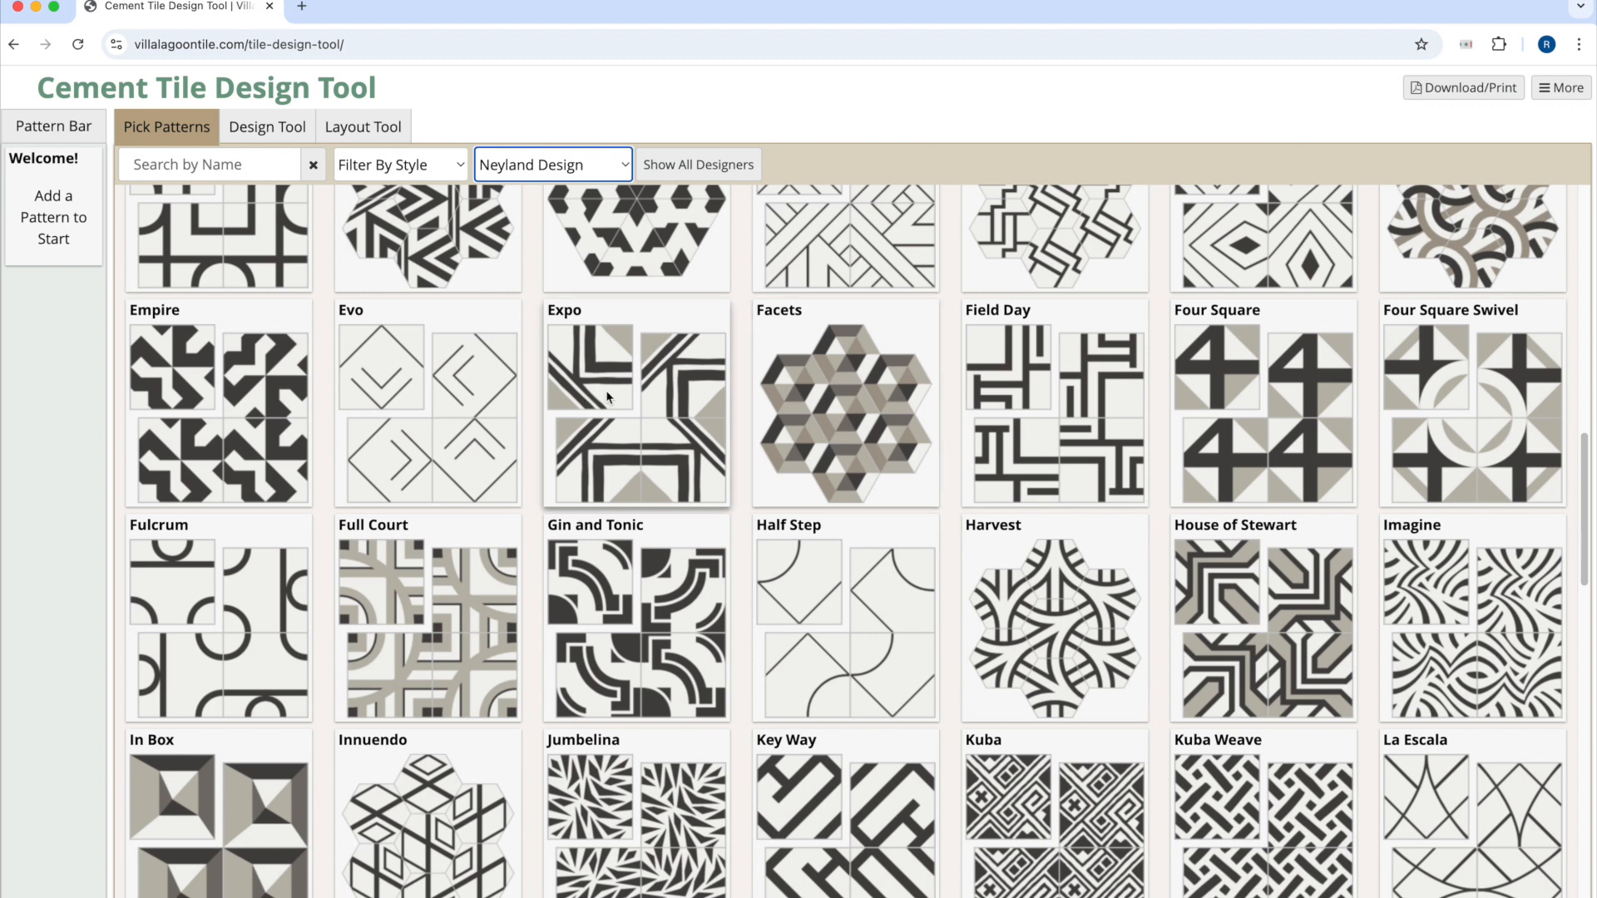
{"action": "left_click", "coordinate": [243, 166]}
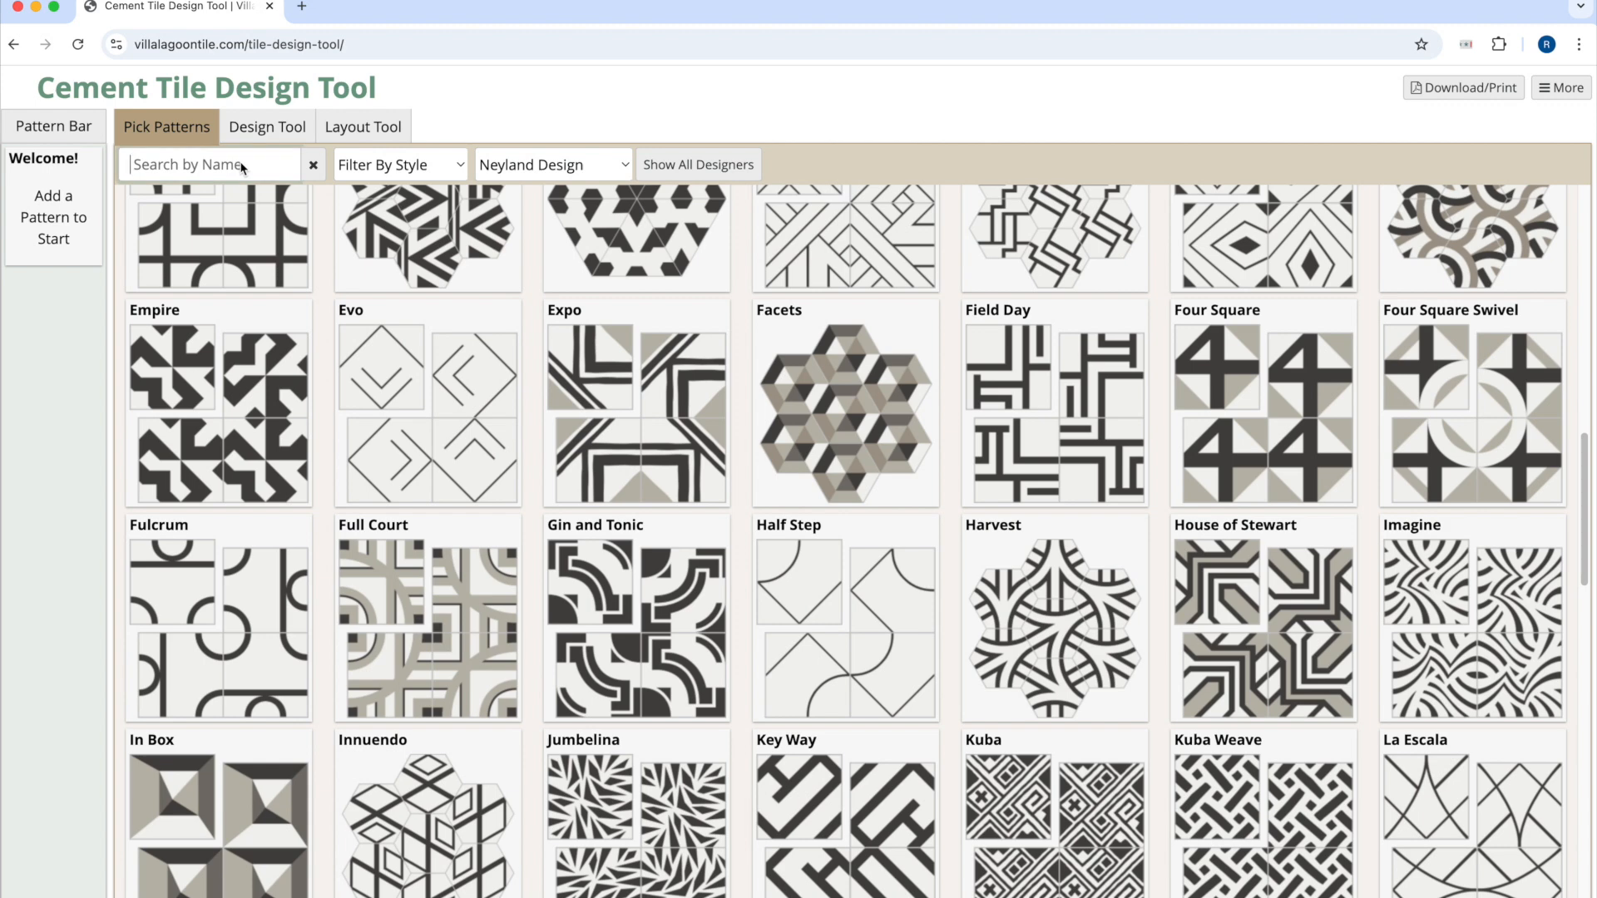
{"action": "type", "text": "Paladi"}
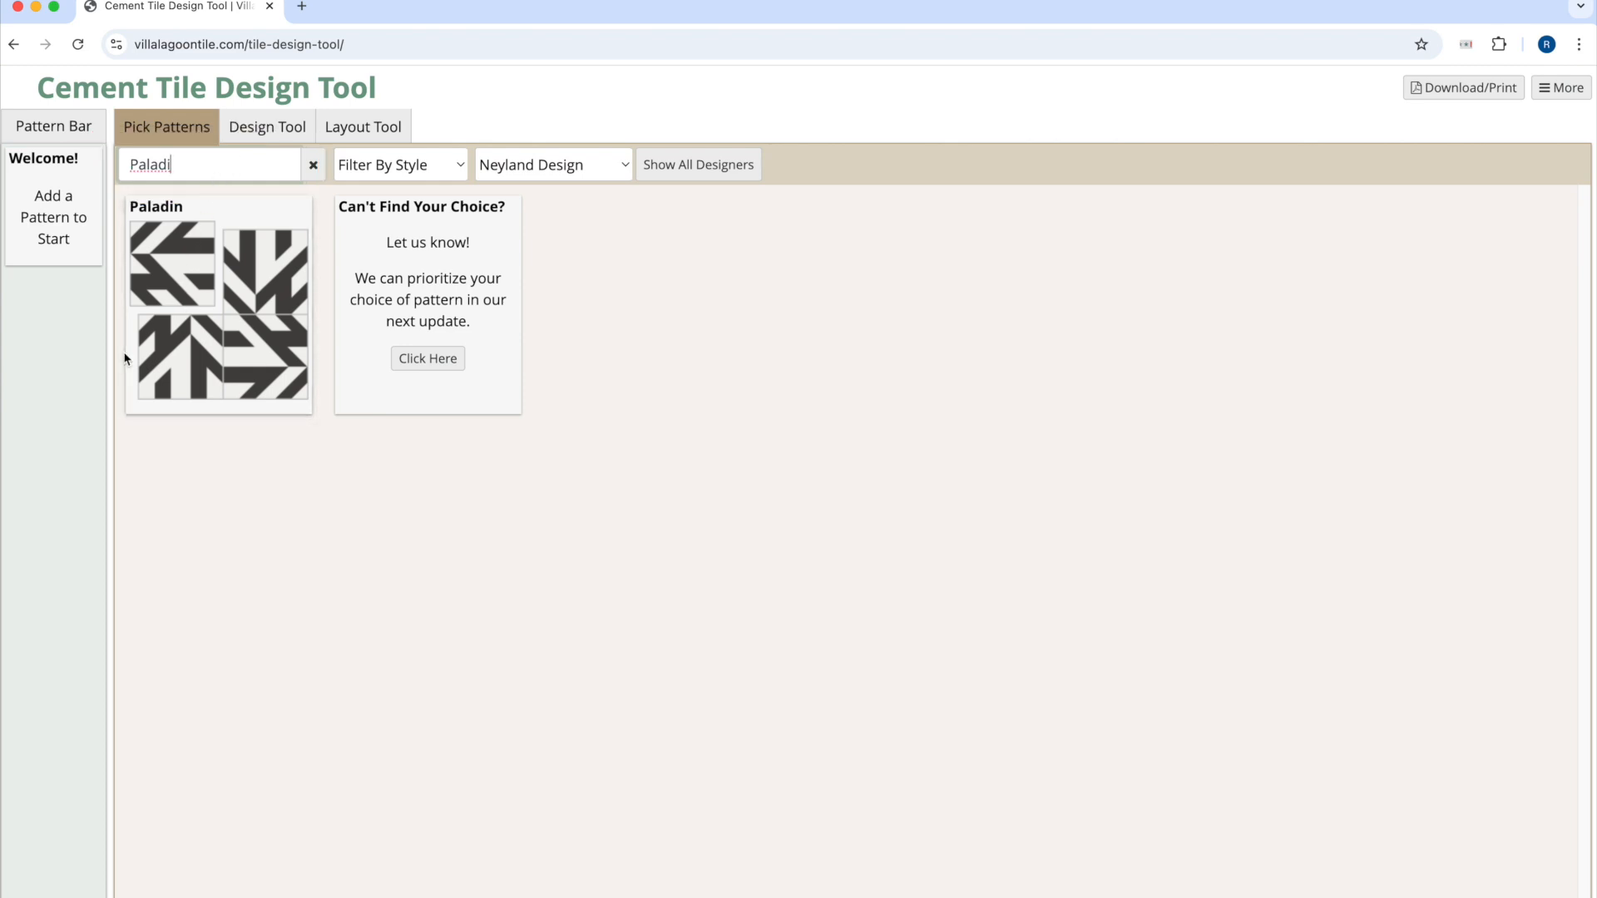
{"action": "left_click", "coordinate": [190, 273]}
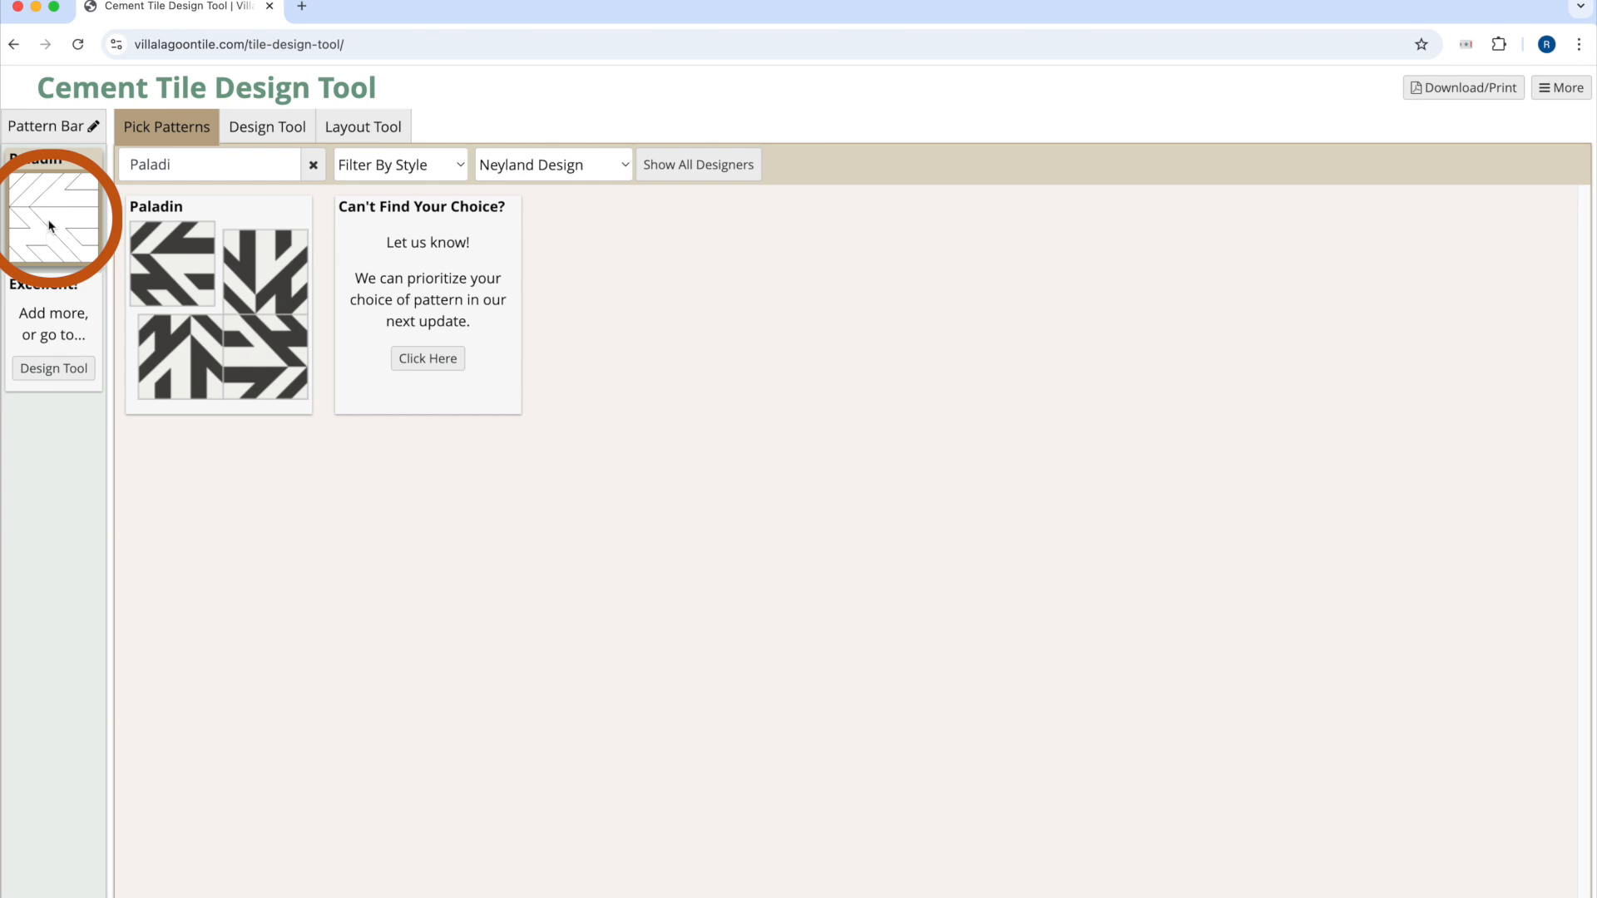
{"action": "left_click", "coordinate": [161, 261]}
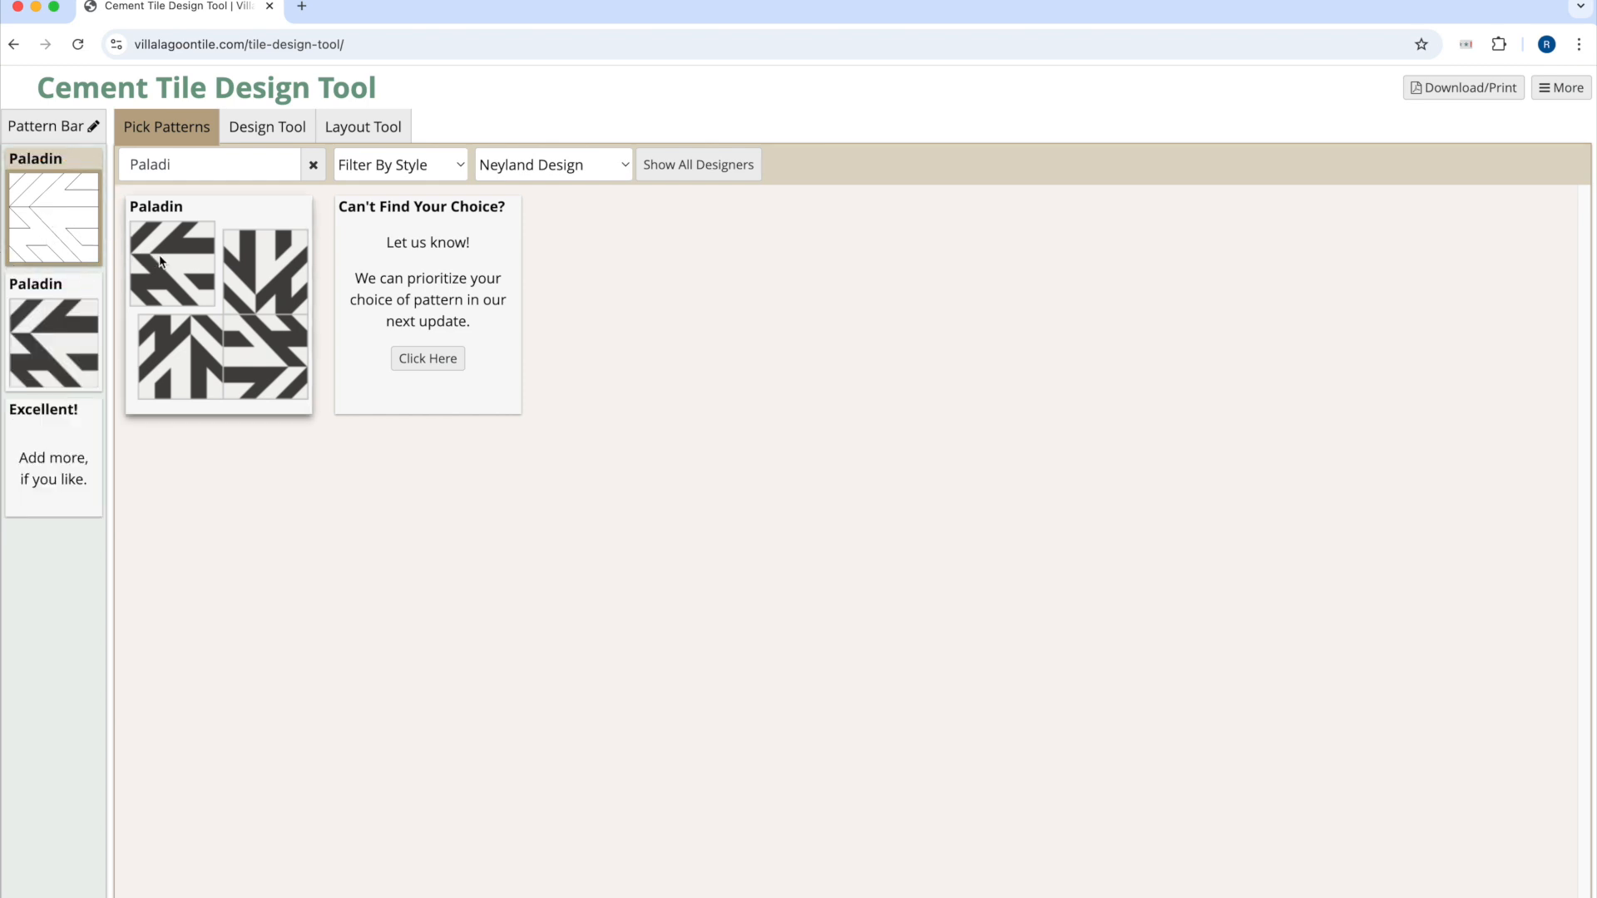
{"action": "left_click", "coordinate": [161, 261]}
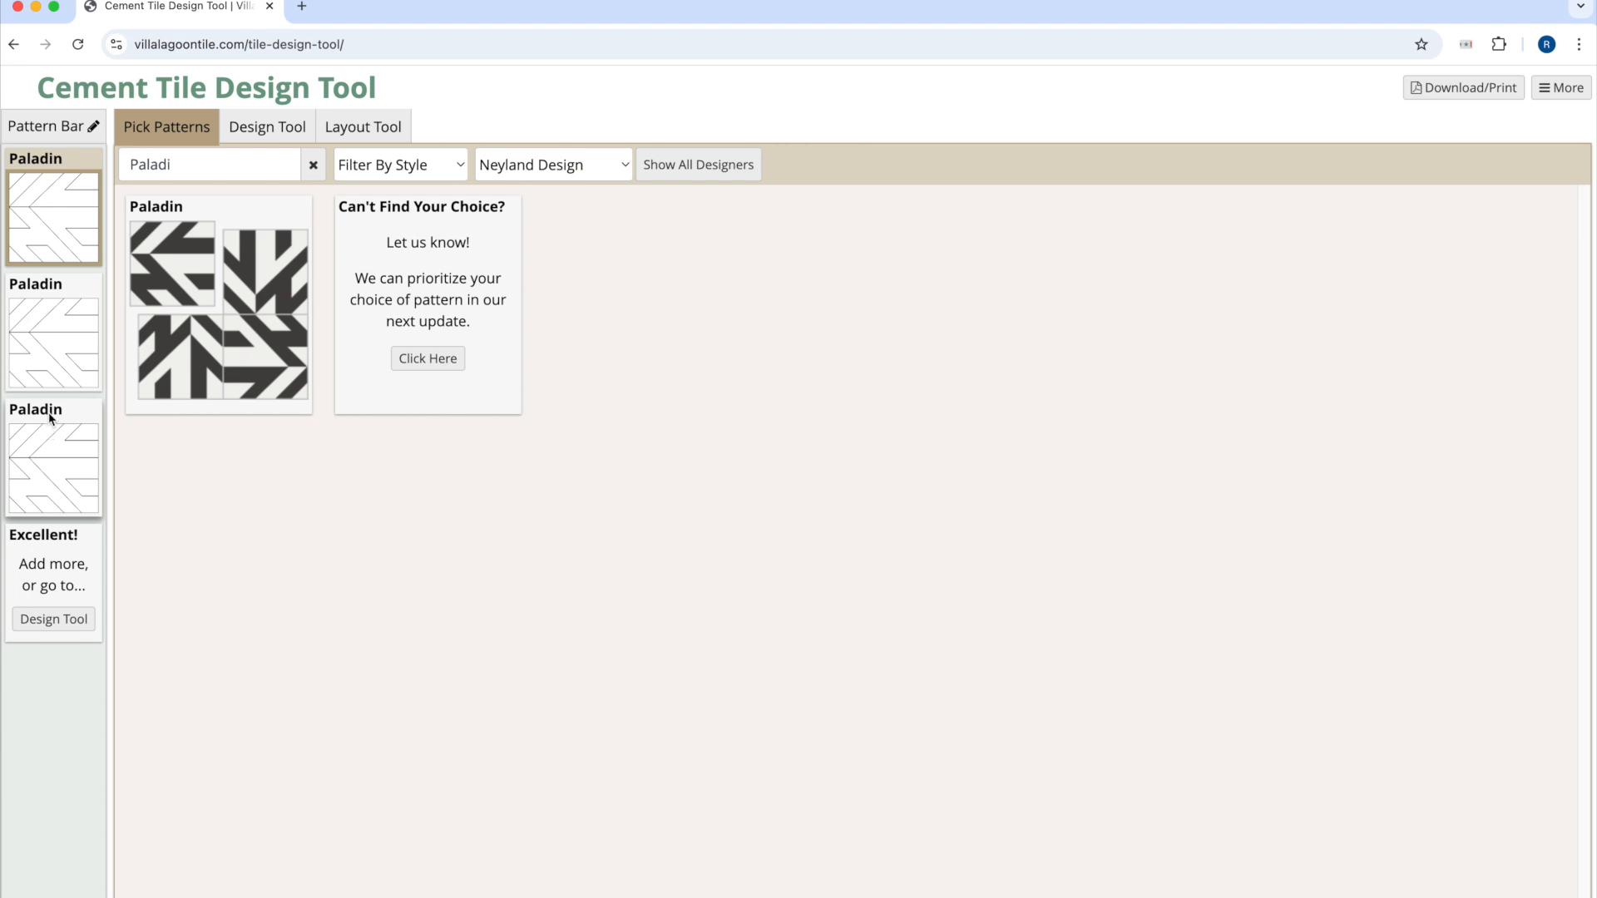
Open the first Paladin tile for coloring and view the South Beach Palette by color name, by SB code and as swatches.
{"action": "left_click", "coordinate": [45, 215]}
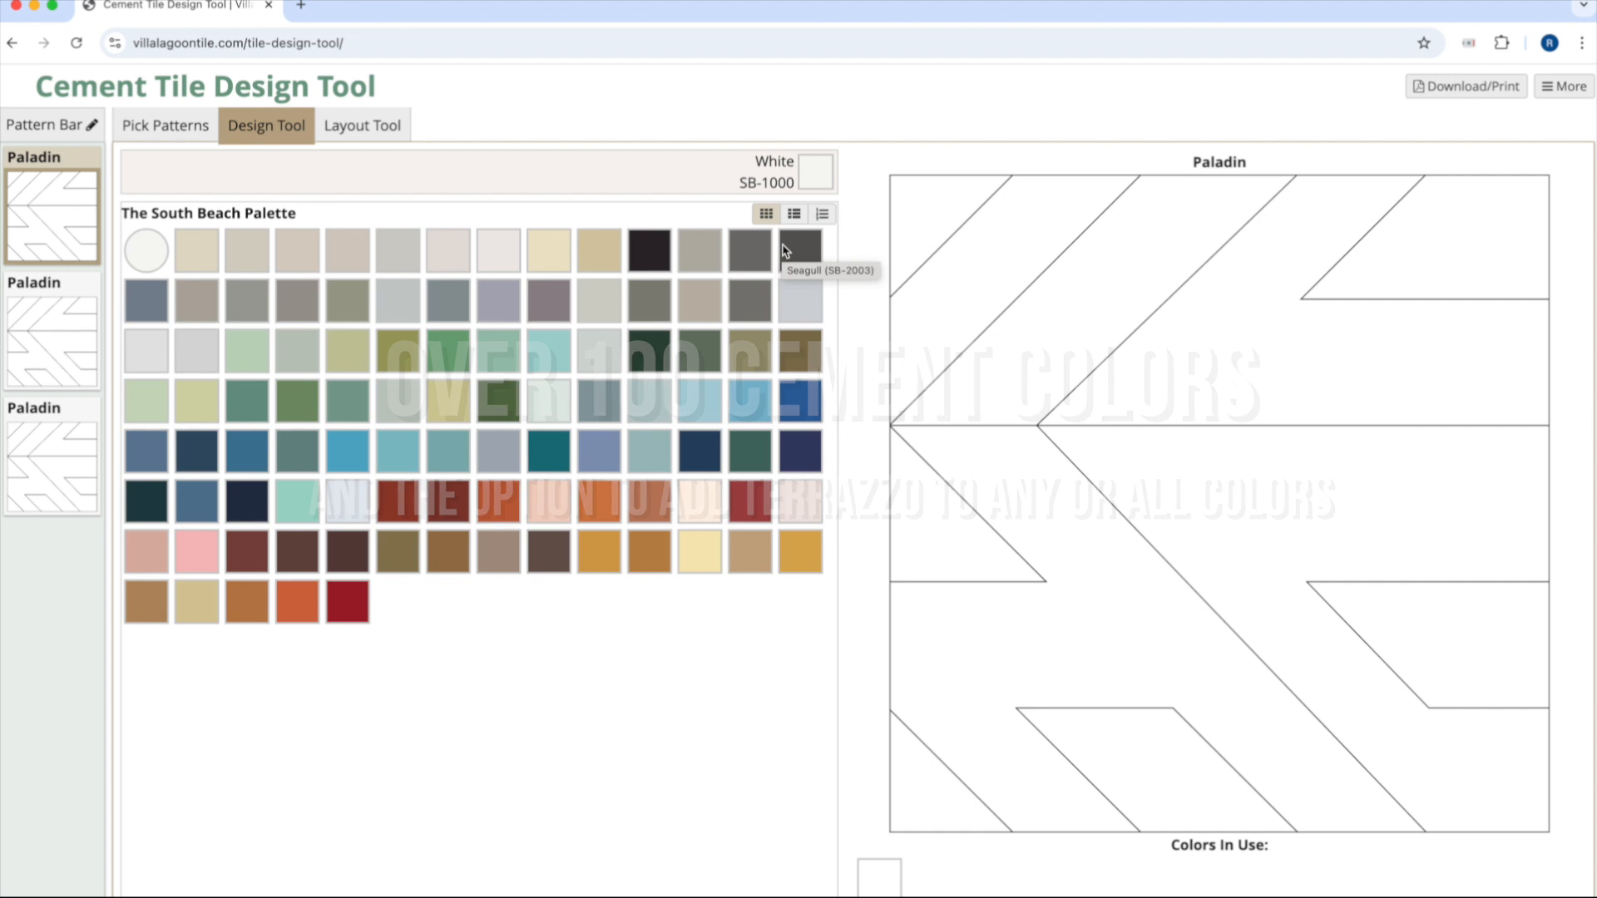
{"action": "left_click", "coordinate": [765, 216]}
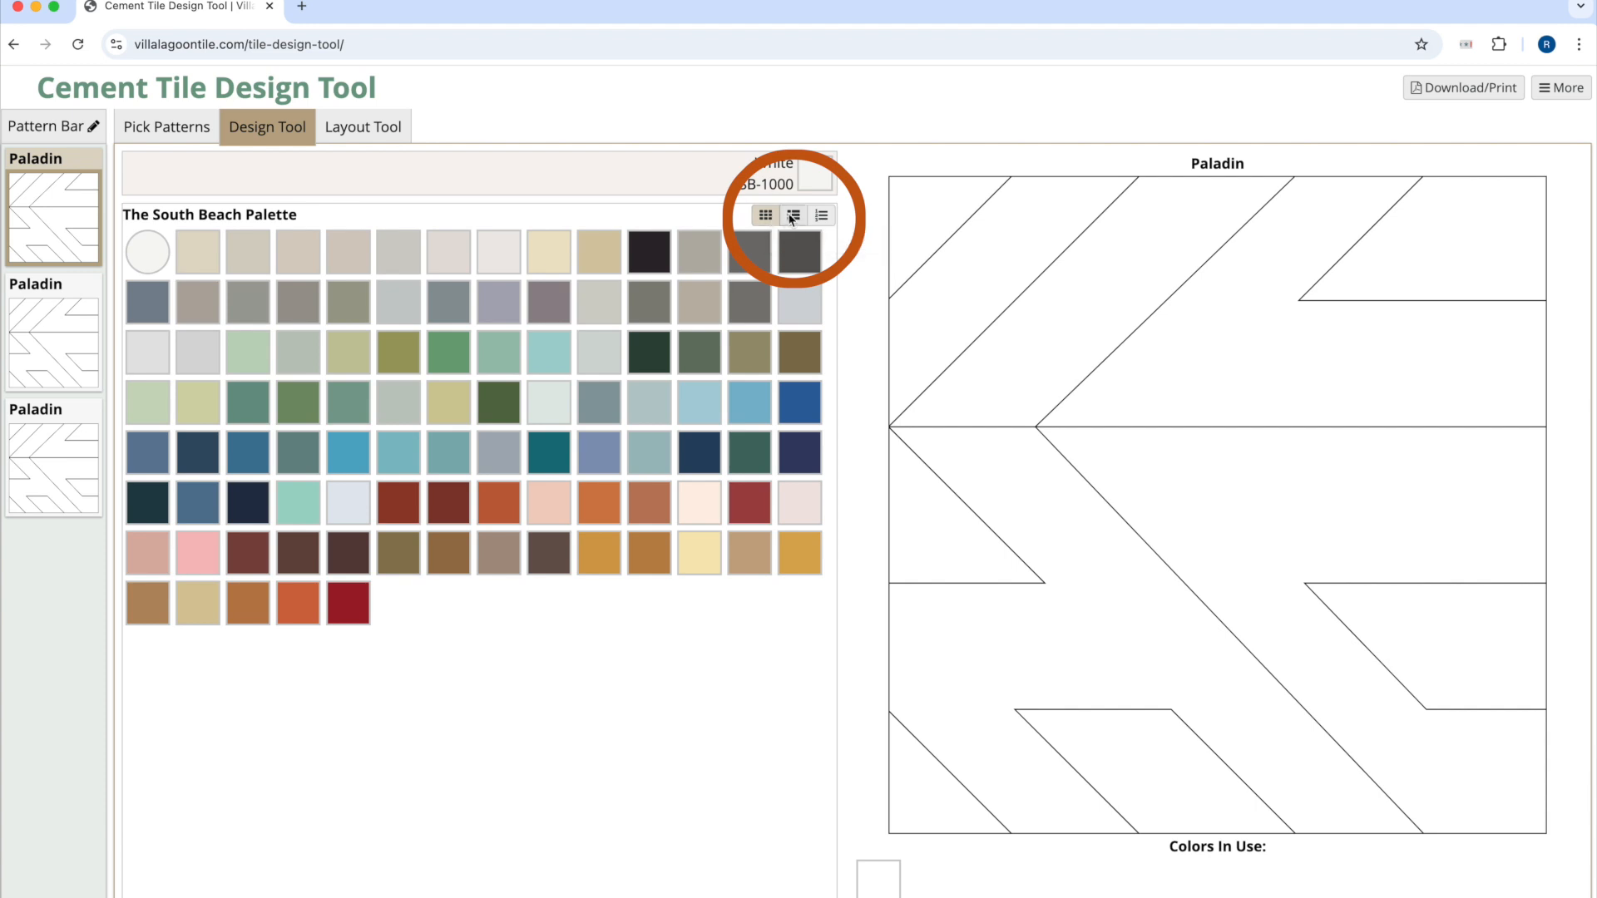
{"action": "left_click", "coordinate": [796, 216]}
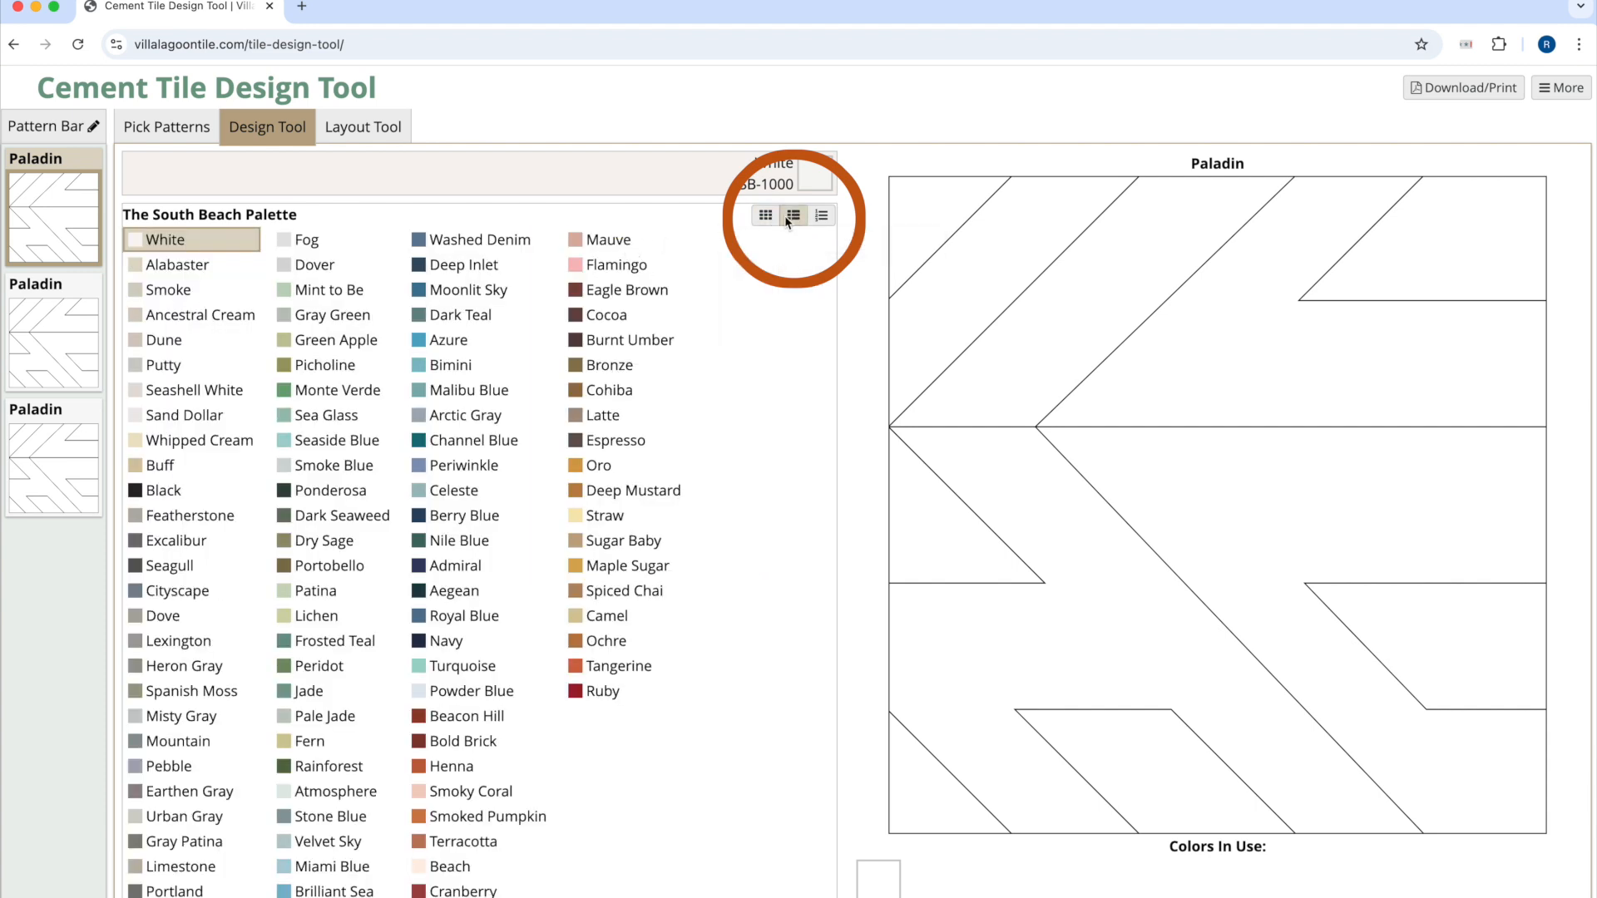
{"action": "left_click", "coordinate": [822, 217]}
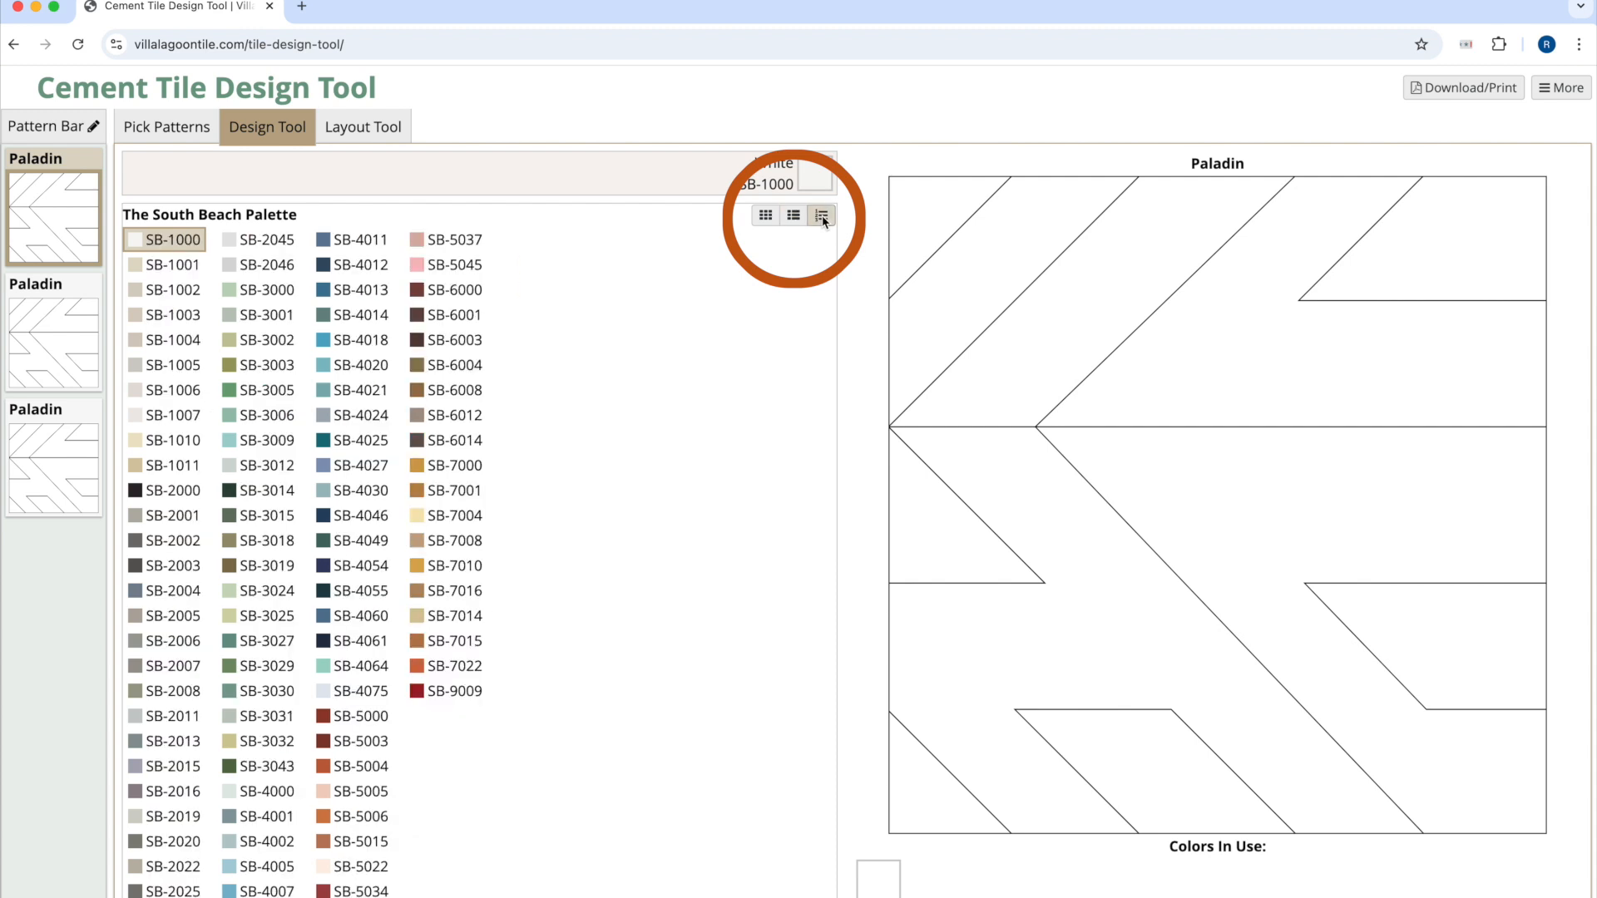
{"action": "left_click", "coordinate": [765, 216]}
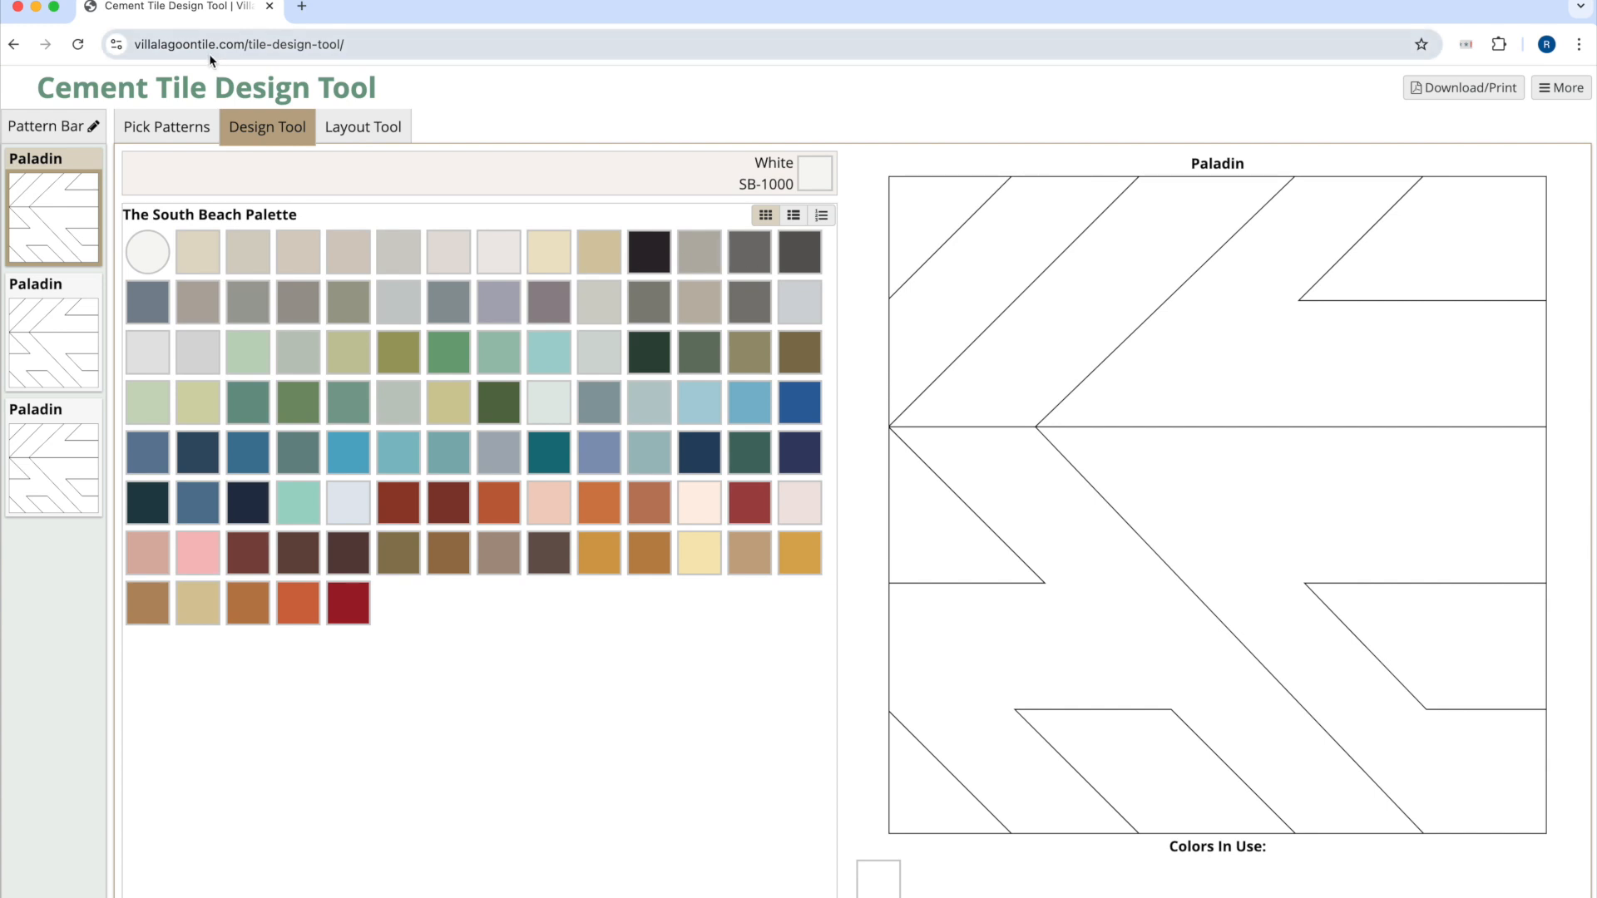
Go to the Villa Lagoon Tile home page and open the Neyland Design series of cement tiles.
{"action": "left_click", "coordinate": [22, 48]}
{"action": "left_click", "coordinate": [846, 281]}
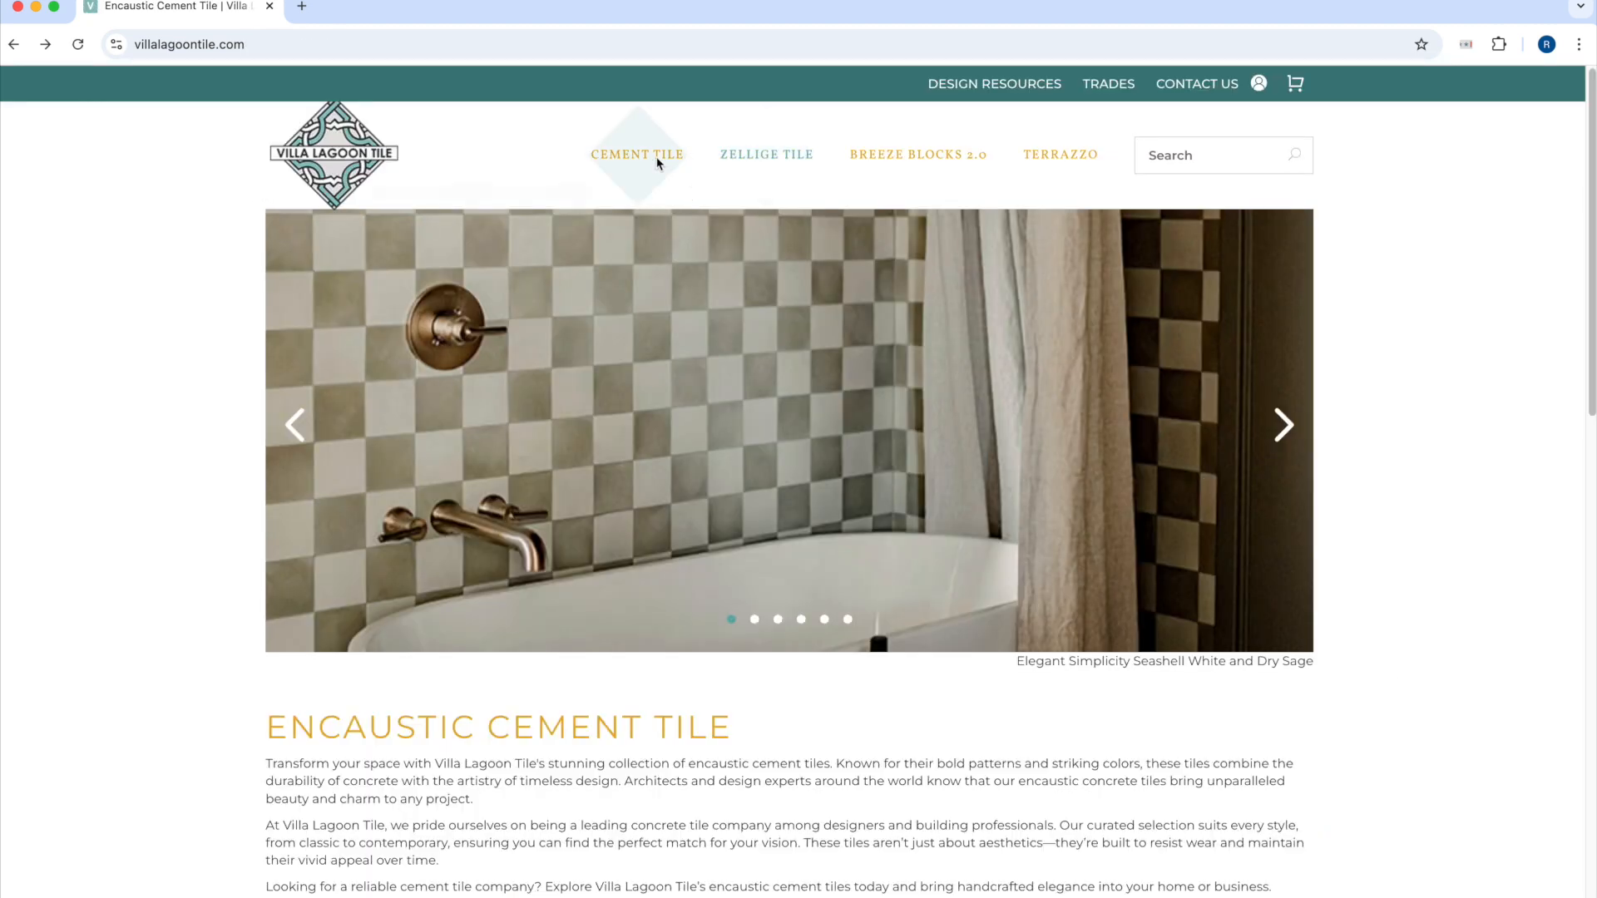
{"action": "mouse_move", "coordinate": [657, 150]}
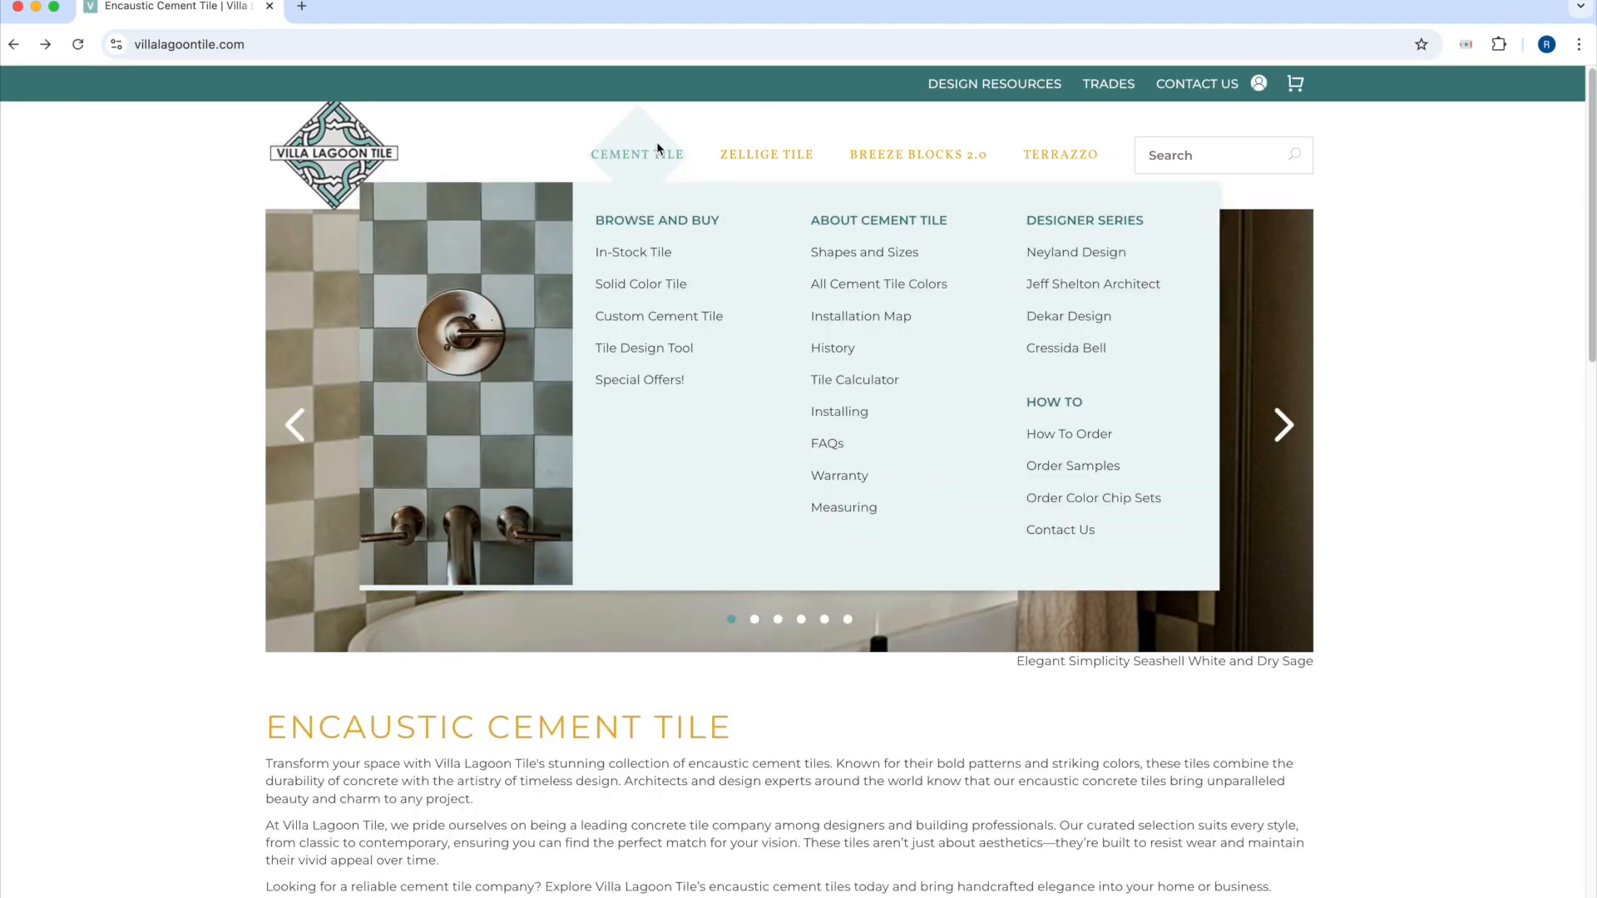
{"action": "left_click", "coordinate": [1061, 259]}
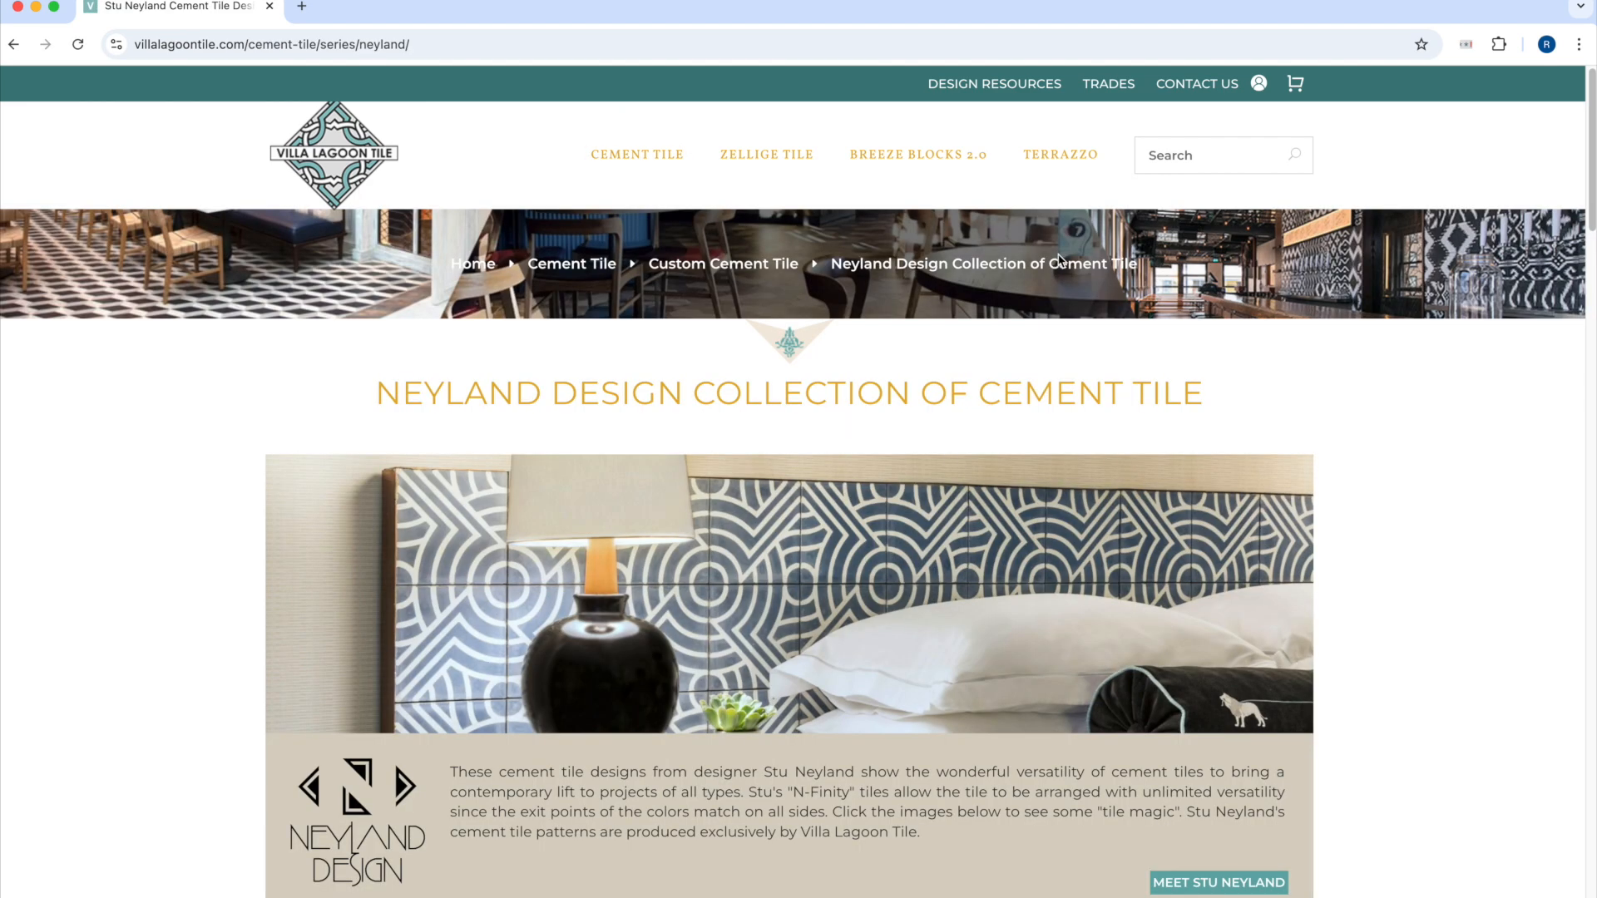
Browse the Neyland Design collection and open the Field Day Deep Mustard and White tile.
{"action": "scroll", "coordinate": [927, 403], "scroll_direction": "down", "scroll_amount": 1}
{"action": "scroll", "coordinate": [927, 403], "scroll_direction": "down", "scroll_amount": 12}
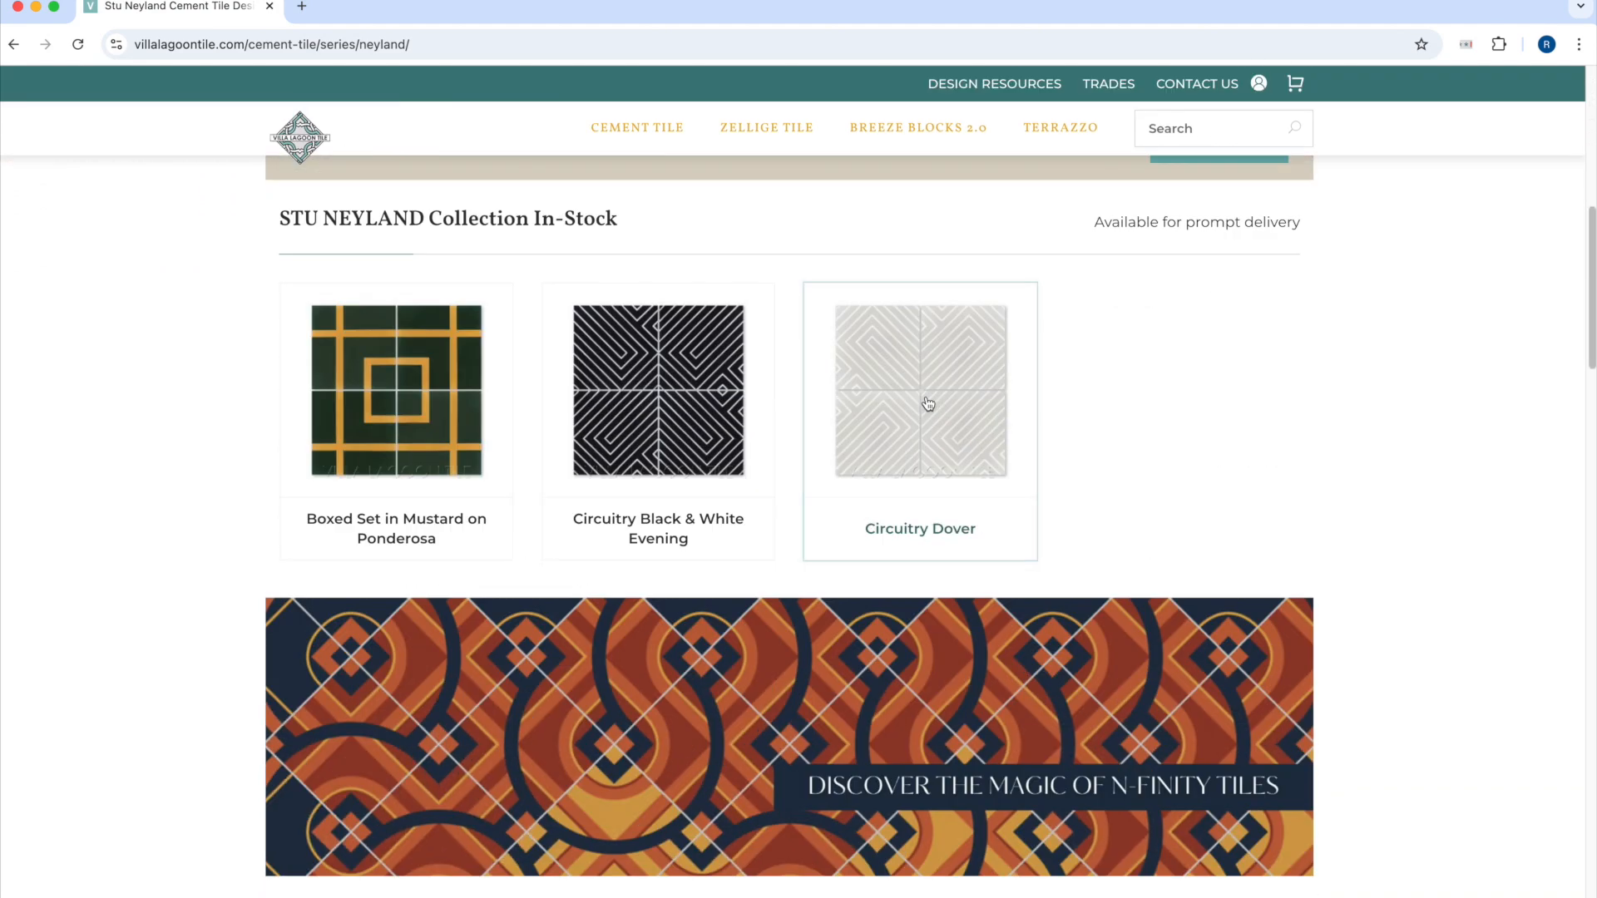
{"action": "scroll", "coordinate": [927, 403], "scroll_direction": "down", "scroll_amount": 7}
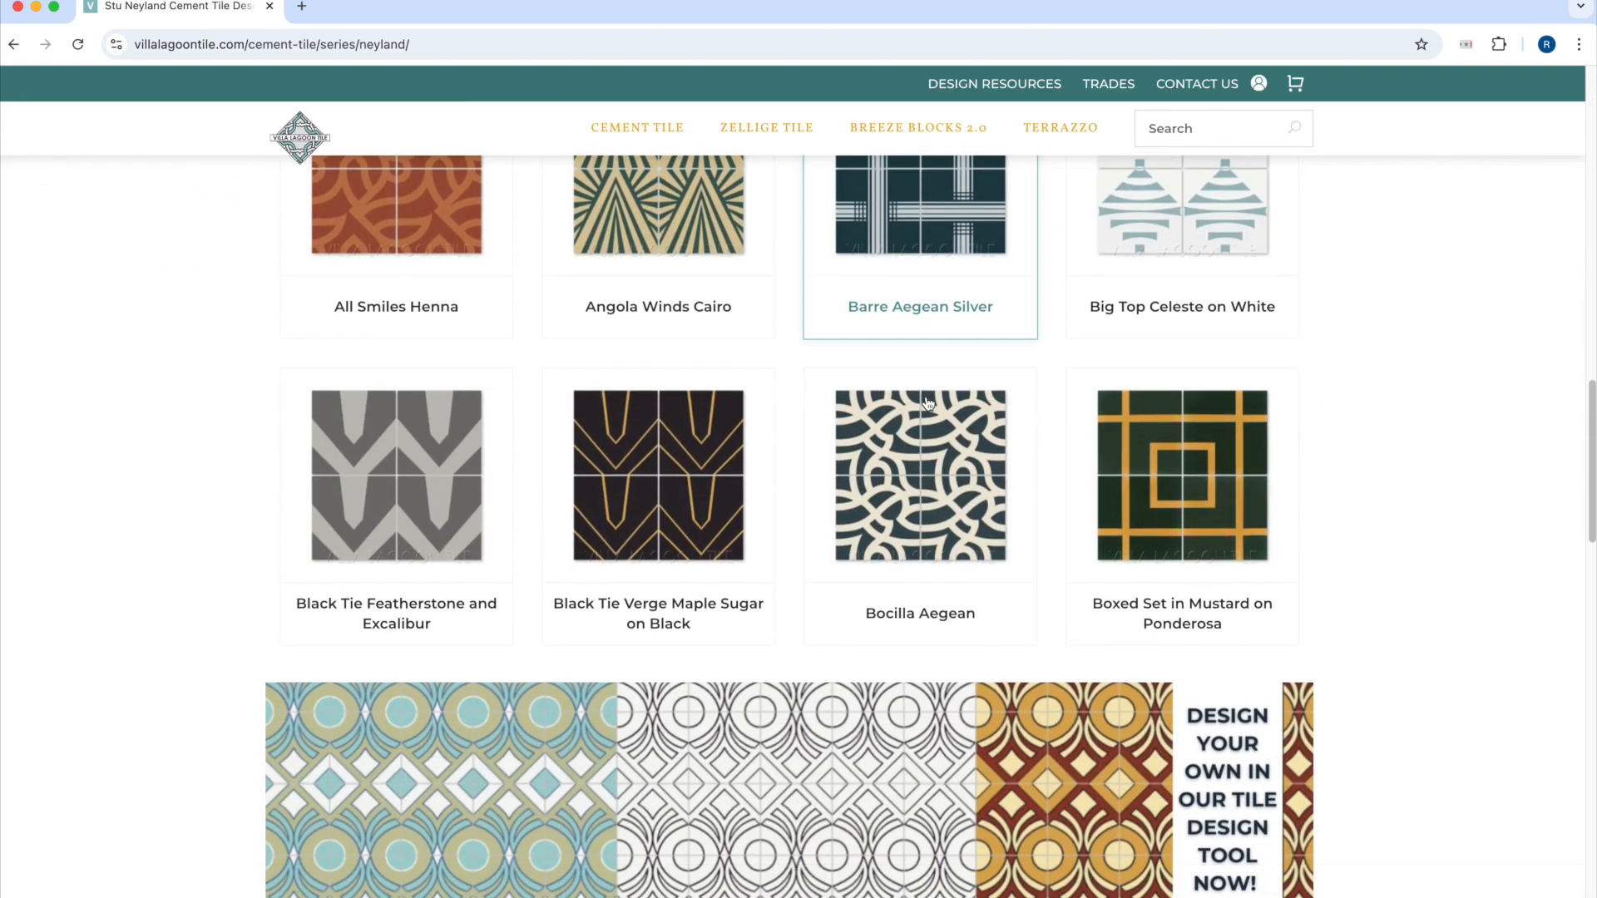
{"action": "scroll", "coordinate": [696, 329], "scroll_direction": "up", "scroll_amount": 4}
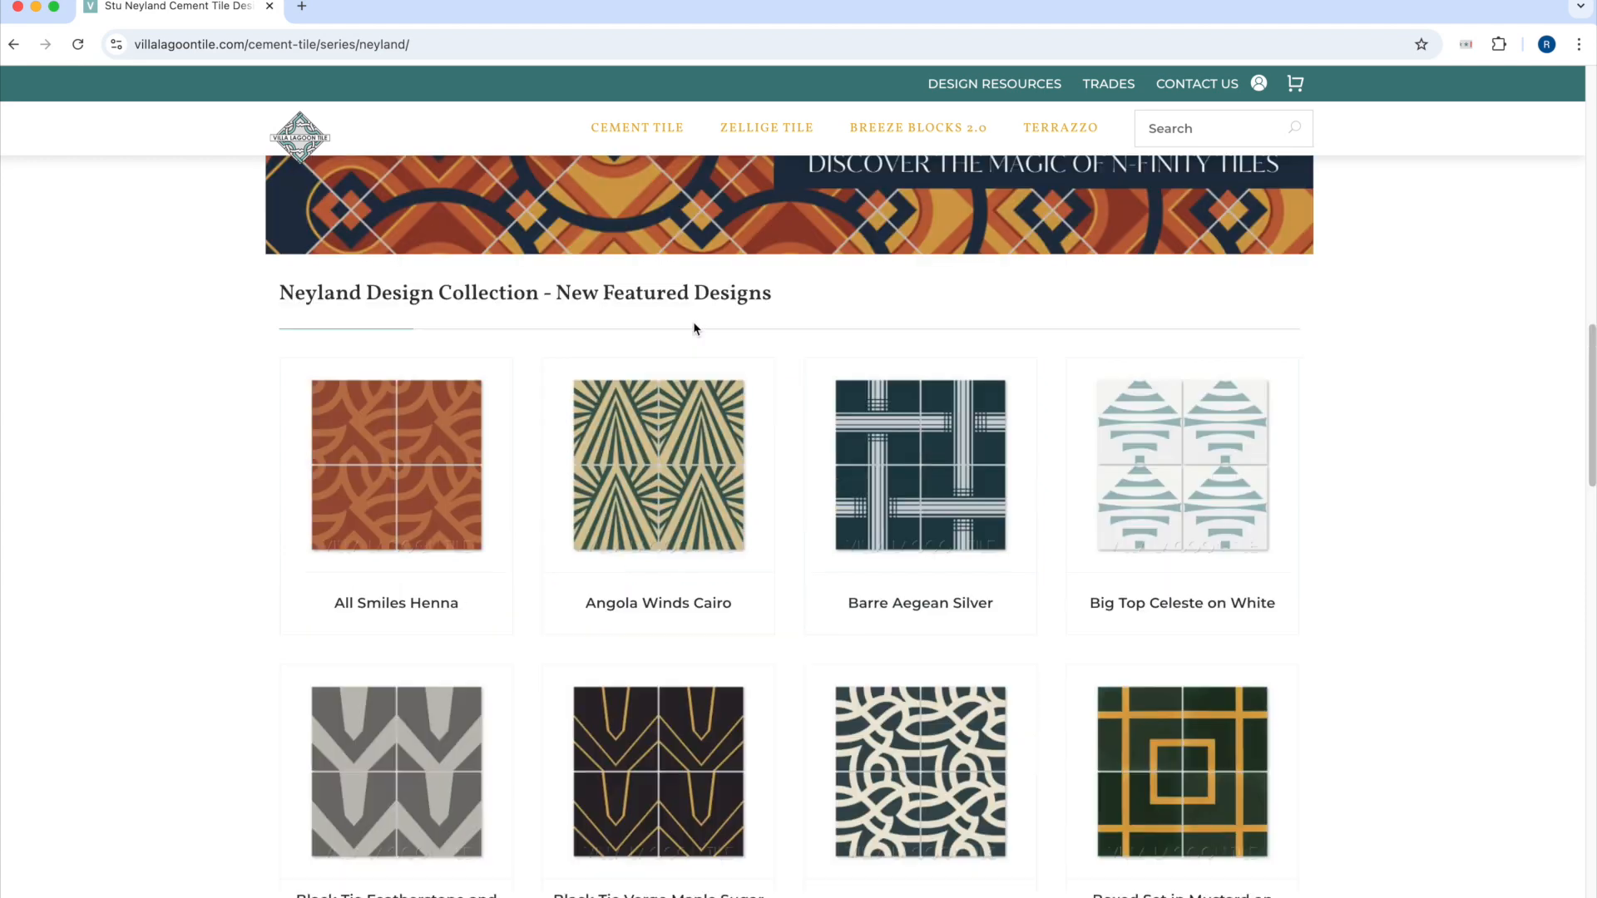
{"action": "scroll", "coordinate": [695, 328], "scroll_direction": "down", "scroll_amount": 13}
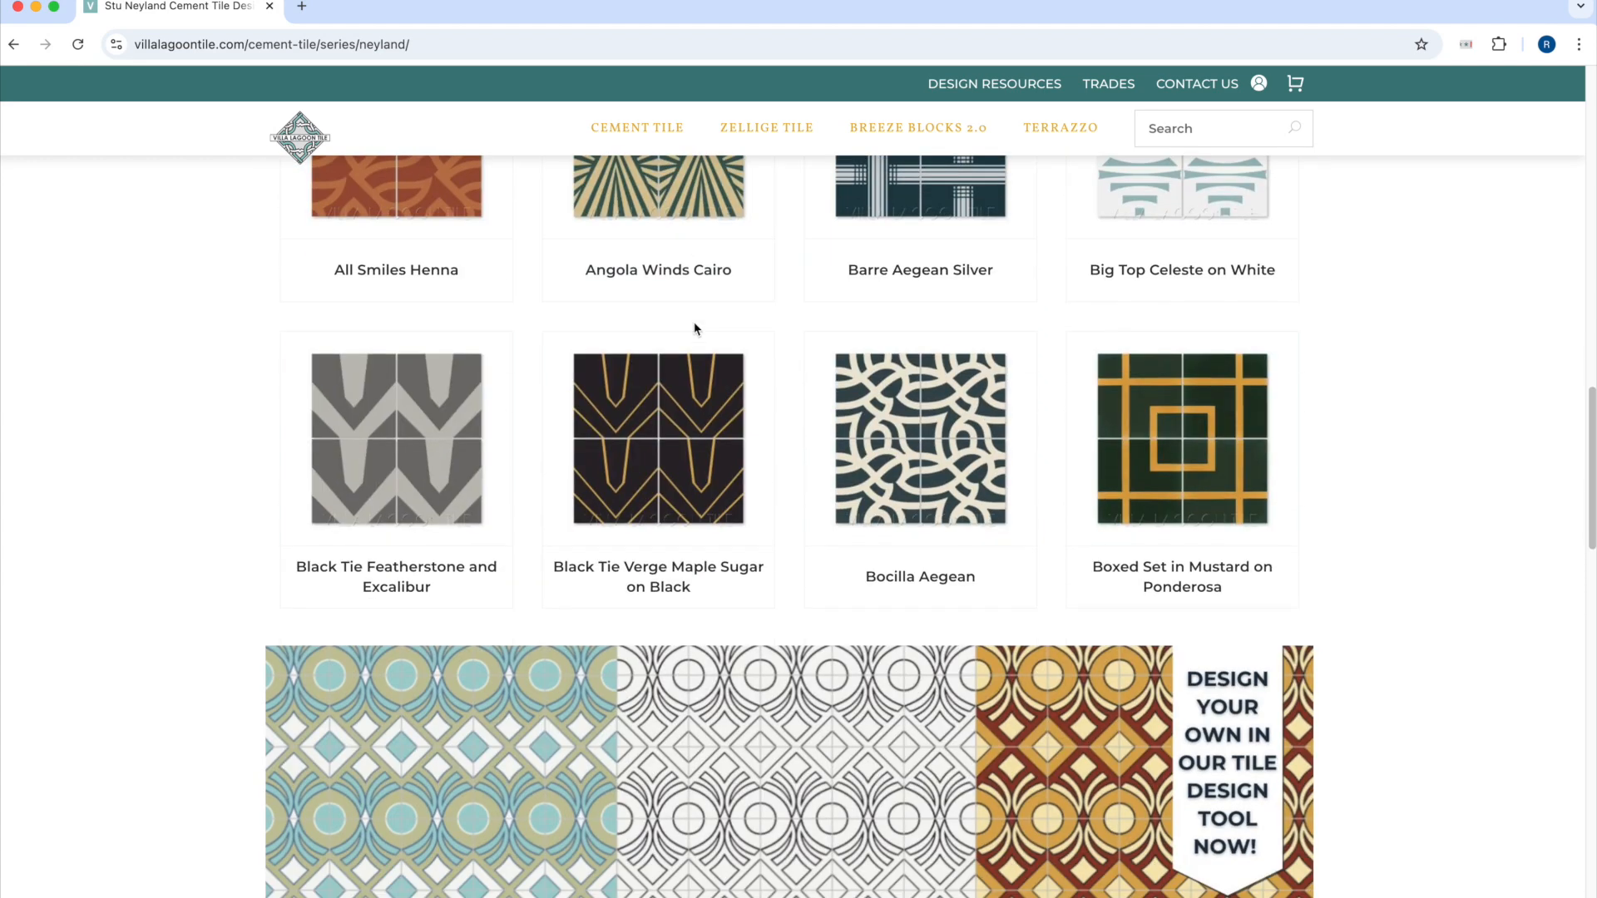
{"action": "scroll", "coordinate": [695, 329], "scroll_direction": "down", "scroll_amount": 4}
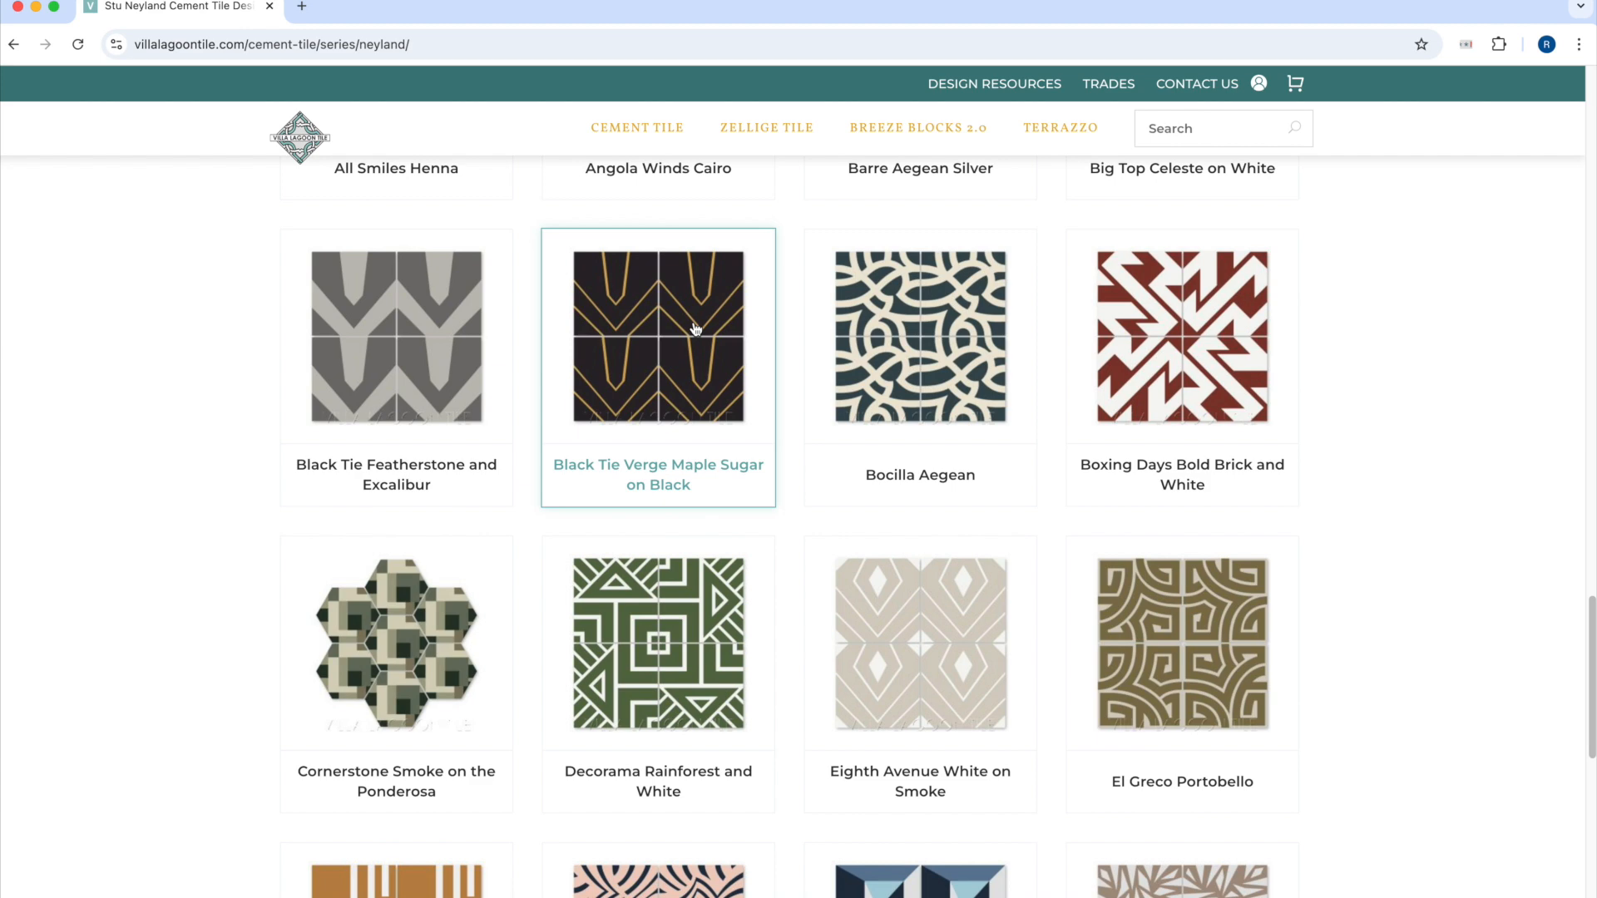
{"action": "scroll", "coordinate": [695, 329], "scroll_direction": "down", "scroll_amount": 7}
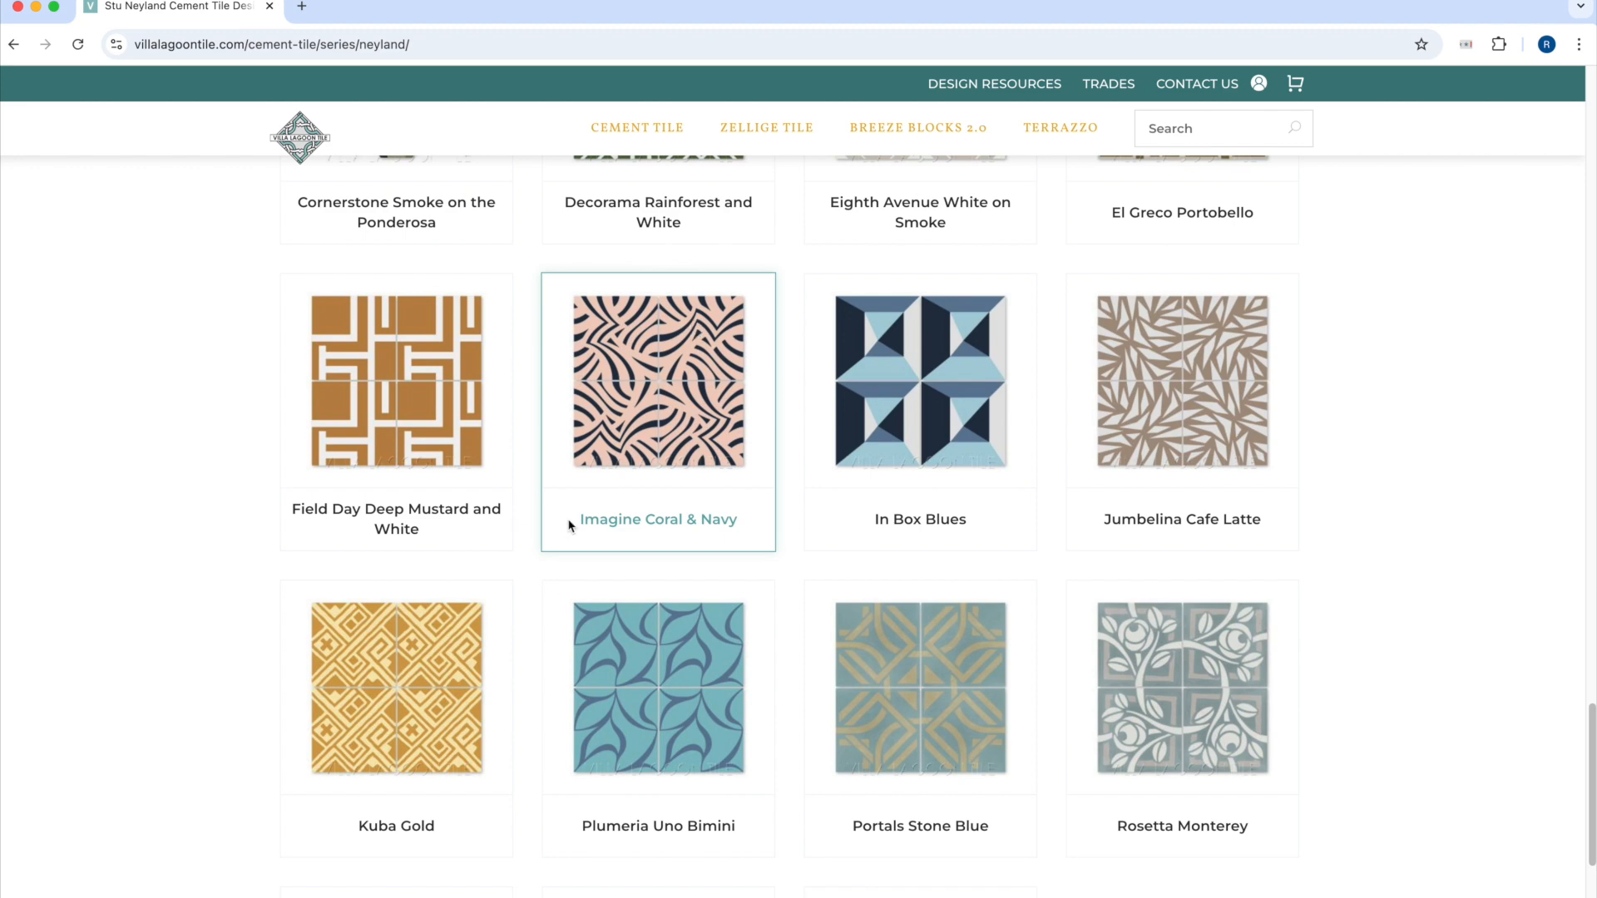
{"action": "left_click", "coordinate": [421, 441]}
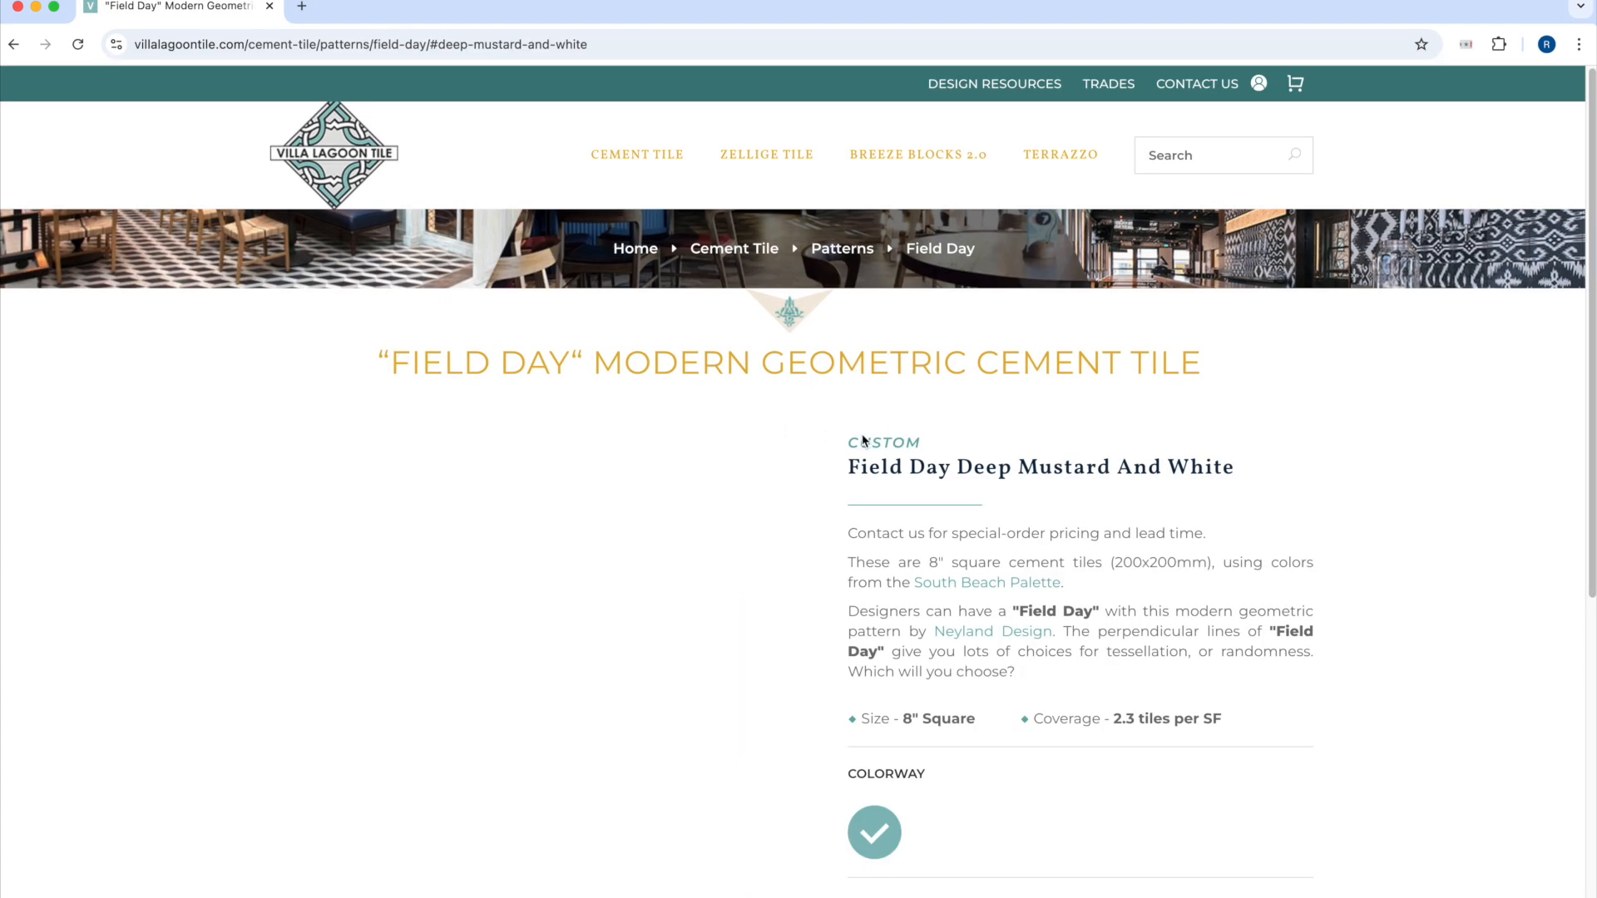
Review the Field Day tile's details, expand its Custom Tile information and open the pattern in the design tool.
{"action": "scroll", "coordinate": [911, 539], "scroll_direction": "down", "scroll_amount": 7}
{"action": "scroll", "coordinate": [911, 540], "scroll_direction": "up", "scroll_amount": 4}
{"action": "scroll", "coordinate": [910, 540], "scroll_direction": "up", "scroll_amount": 2}
{"action": "scroll", "coordinate": [844, 528], "scroll_direction": "down", "scroll_amount": 5}
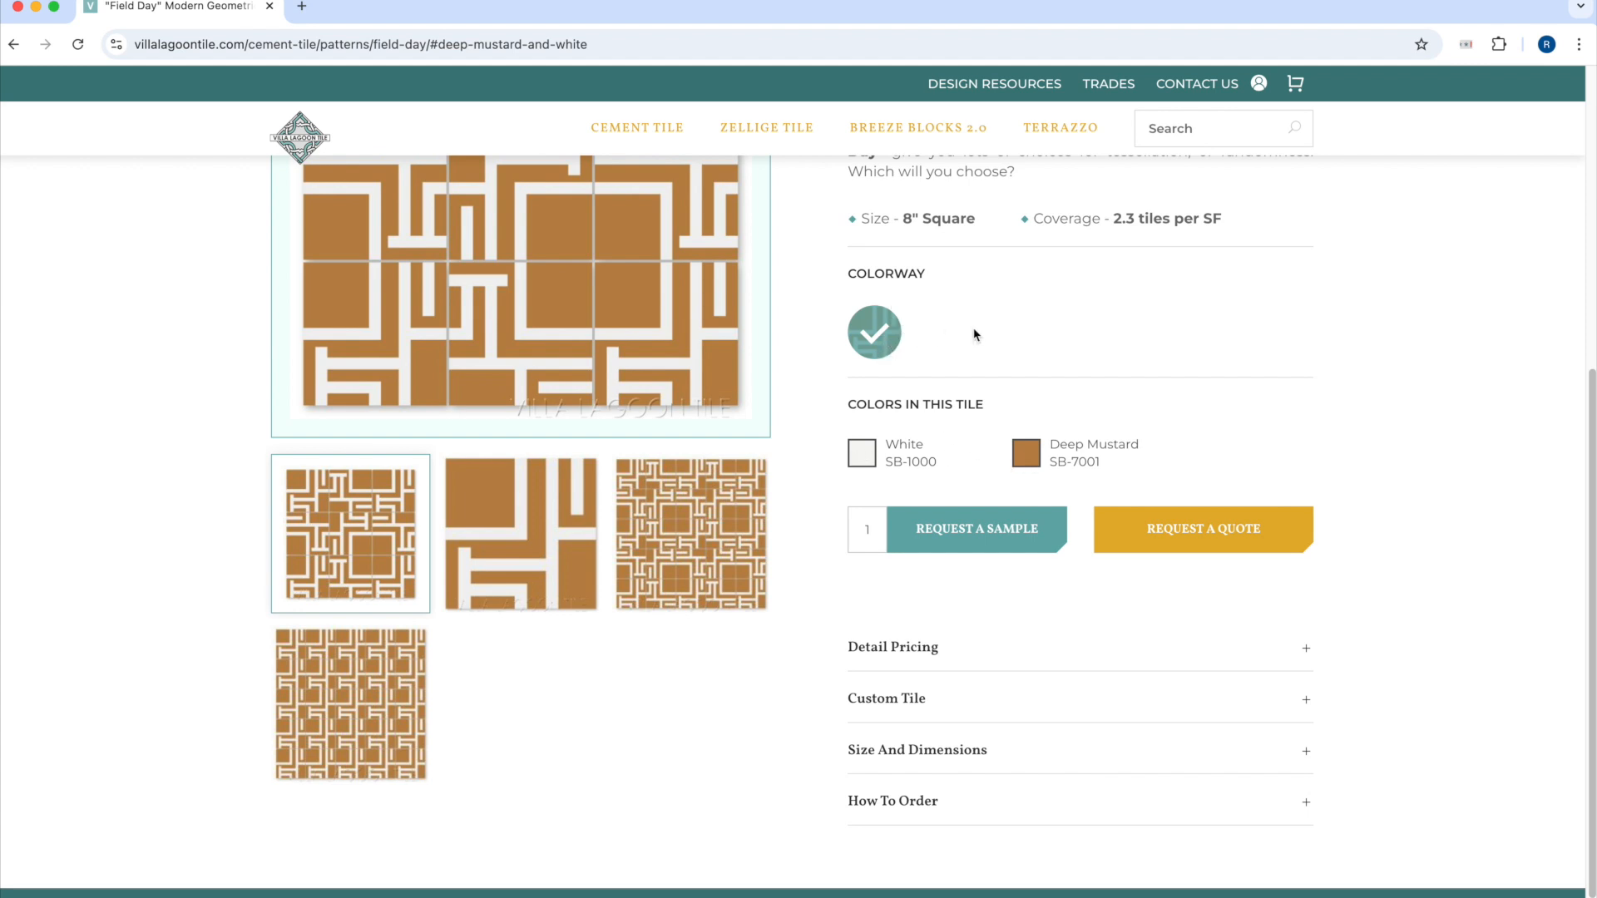
{"action": "scroll", "coordinate": [927, 542], "scroll_direction": "down", "scroll_amount": 2}
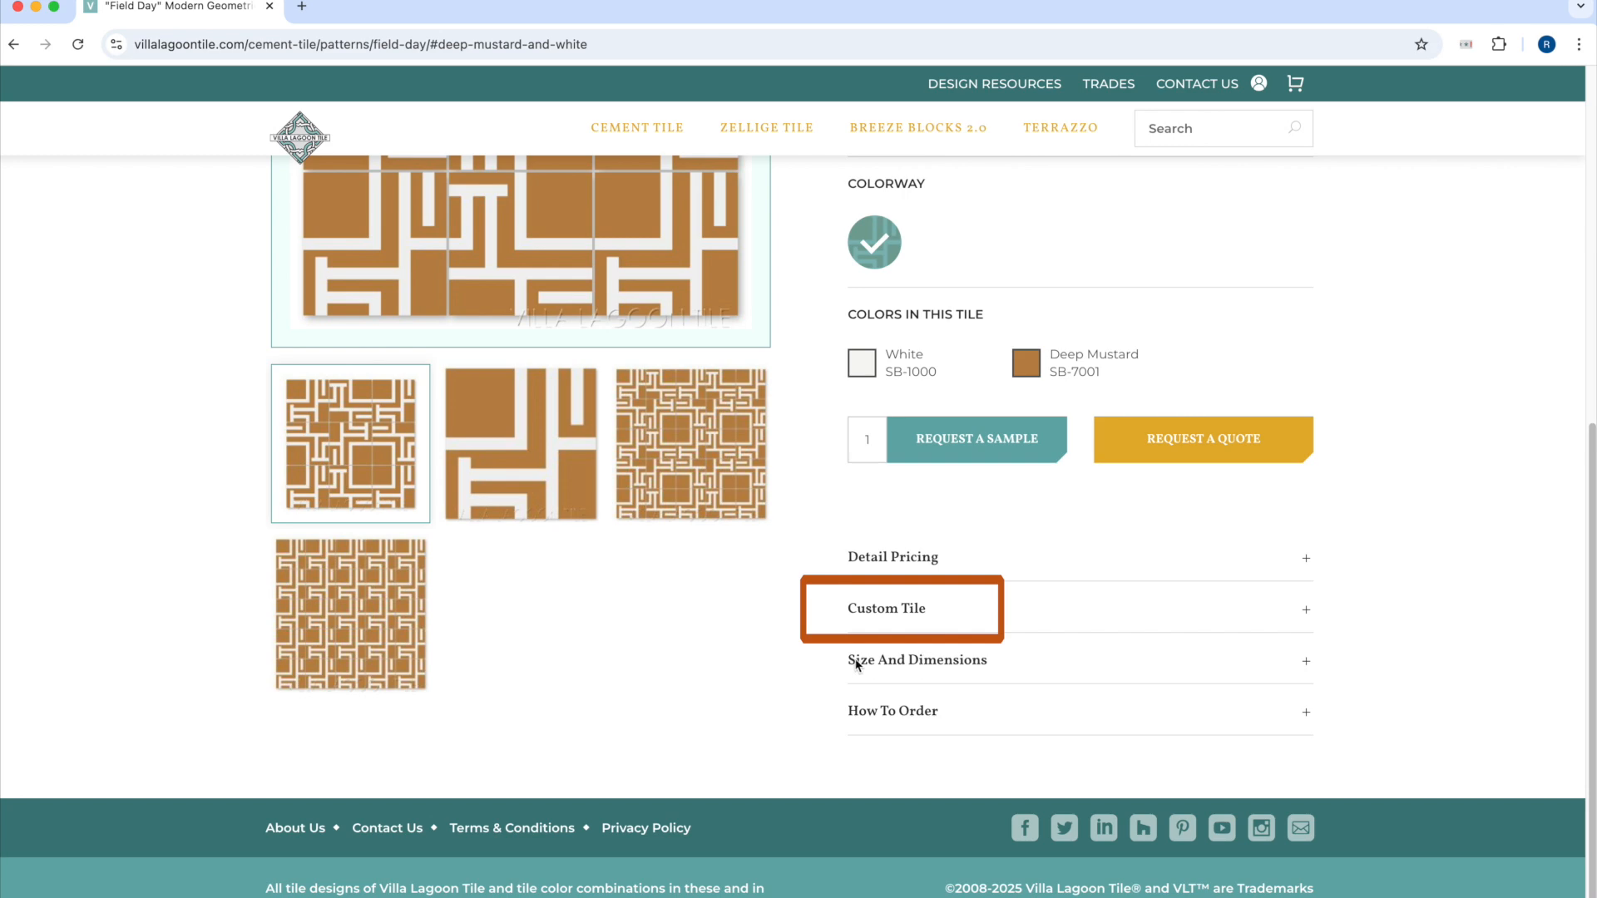
{"action": "left_click", "coordinate": [889, 610]}
{"action": "scroll", "coordinate": [889, 611], "scroll_direction": "down", "scroll_amount": 4}
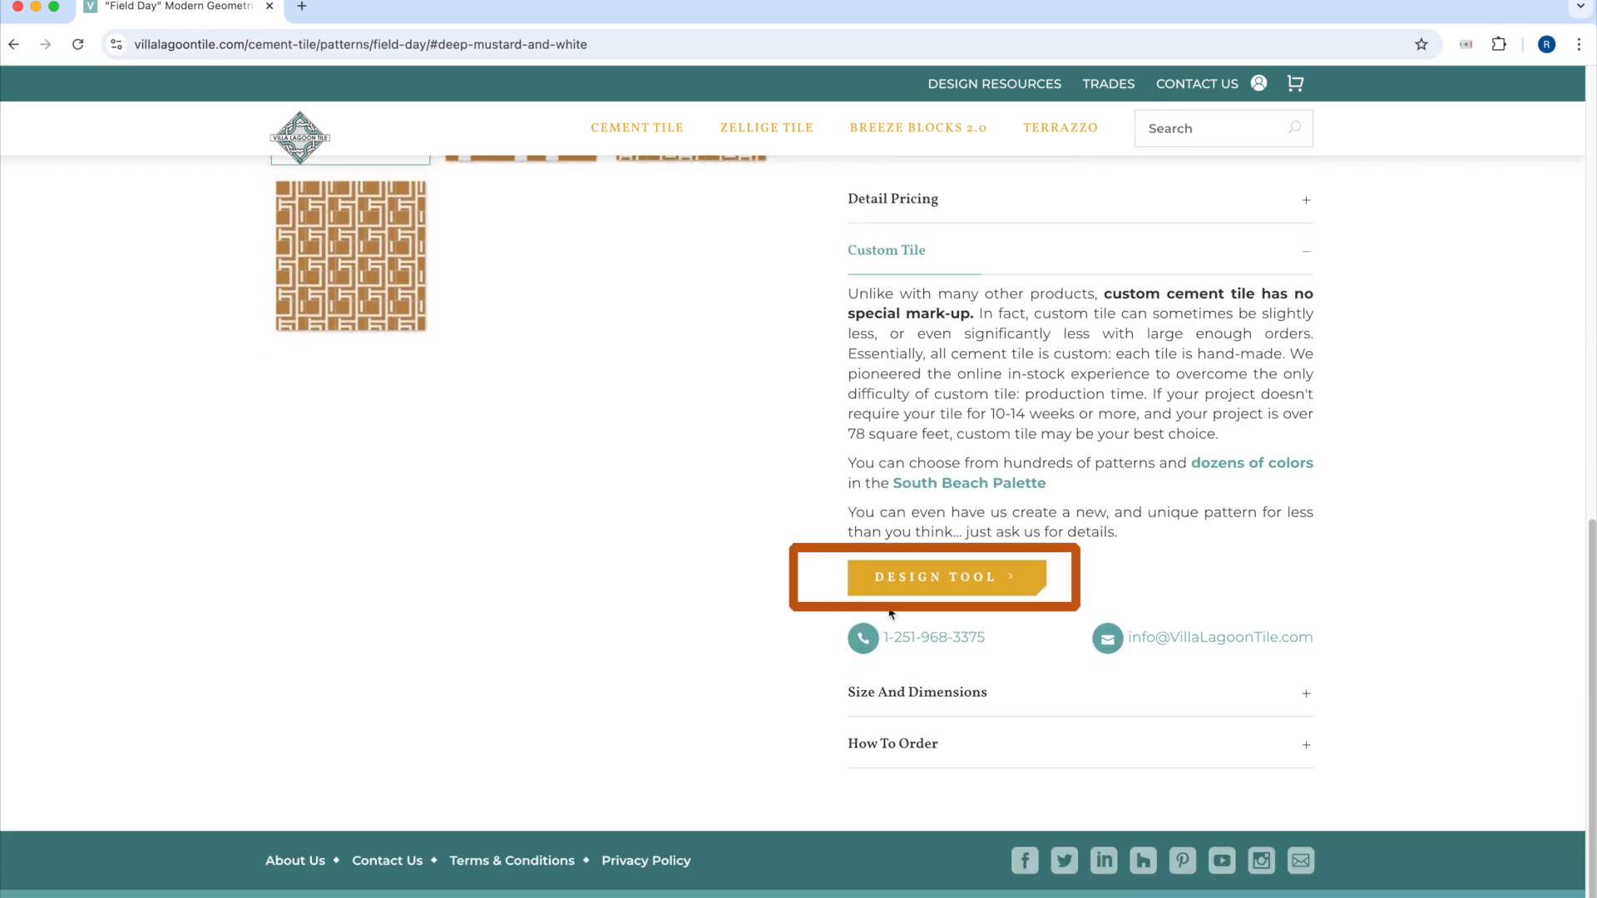
{"action": "left_click", "coordinate": [922, 577]}
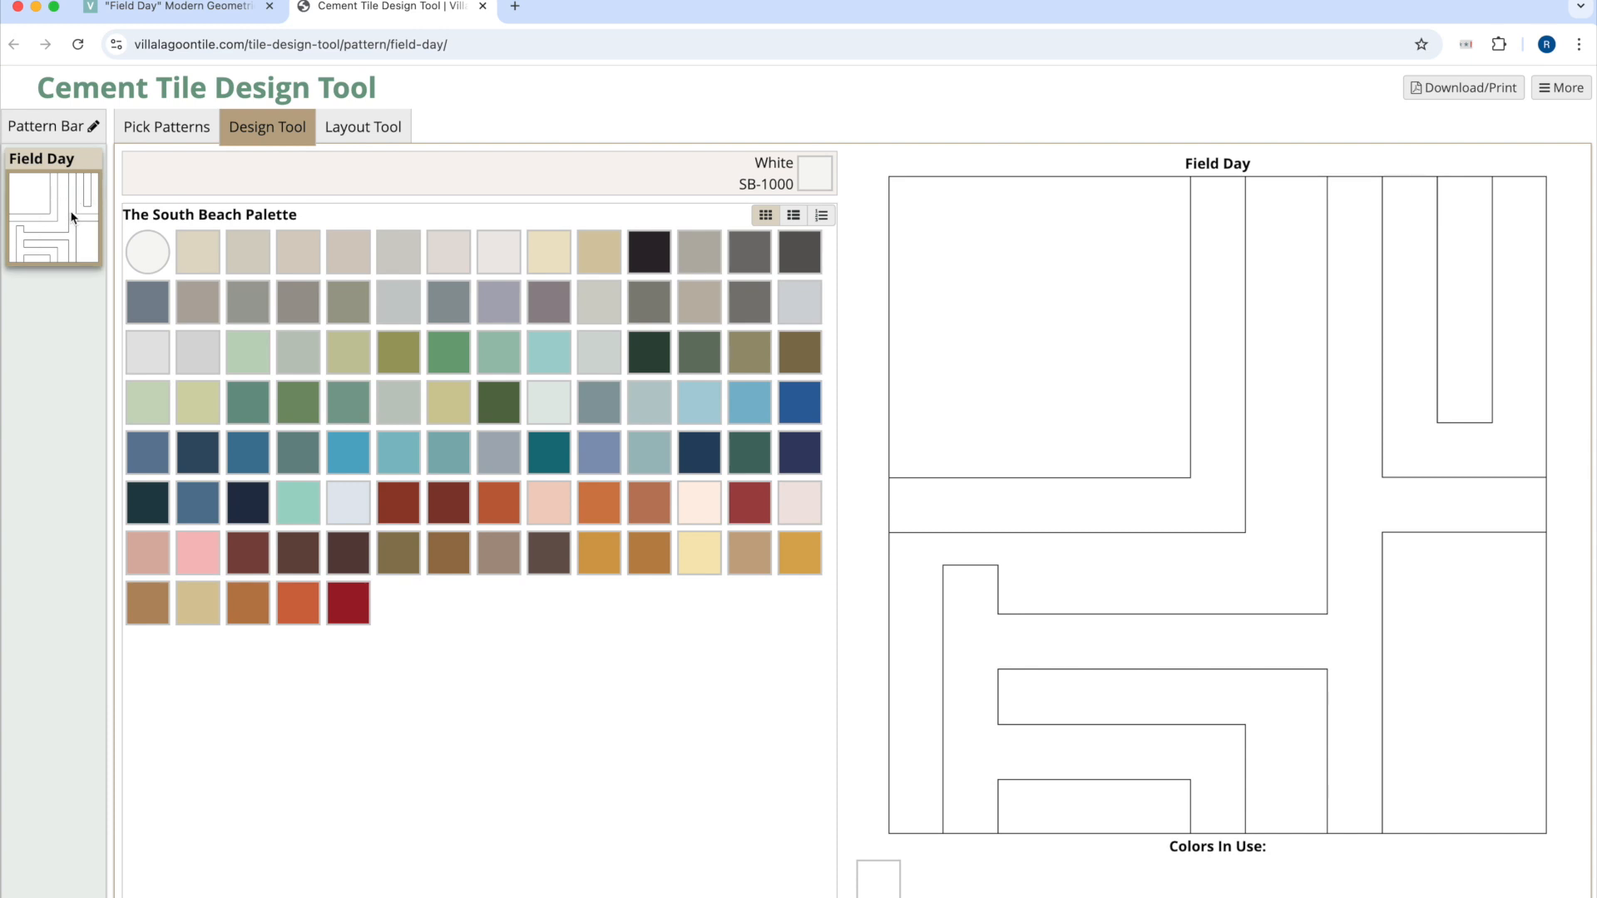
Search the patterns for "field", add two more Field Day copies to the pattern bar and select the first copy.
{"action": "left_click", "coordinate": [164, 130]}
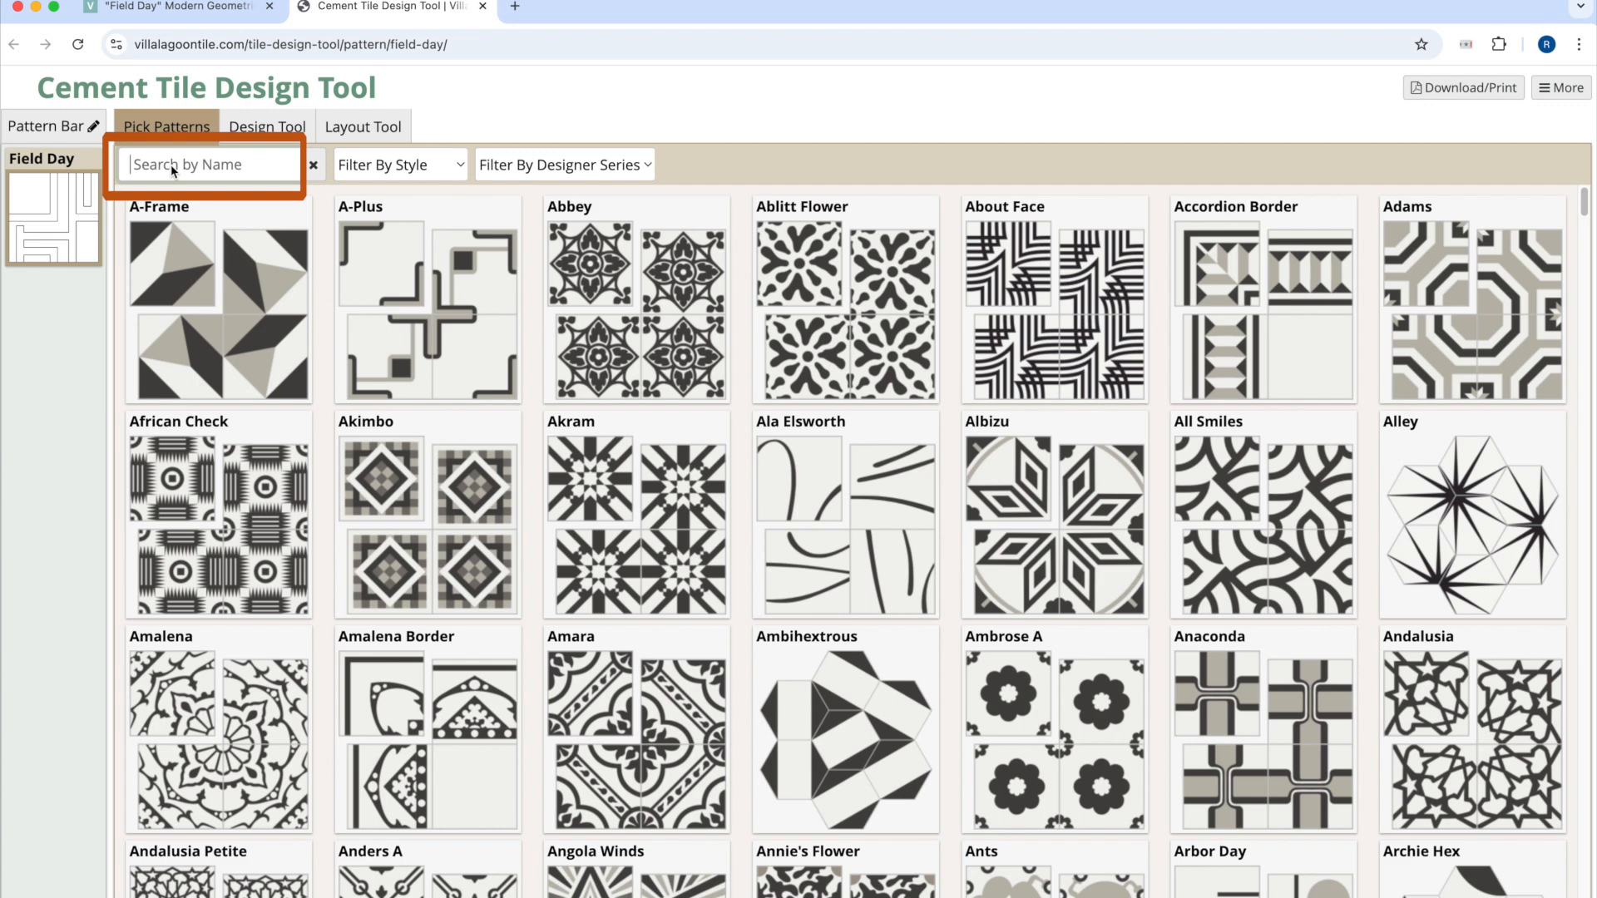
{"action": "type", "text": "field"}
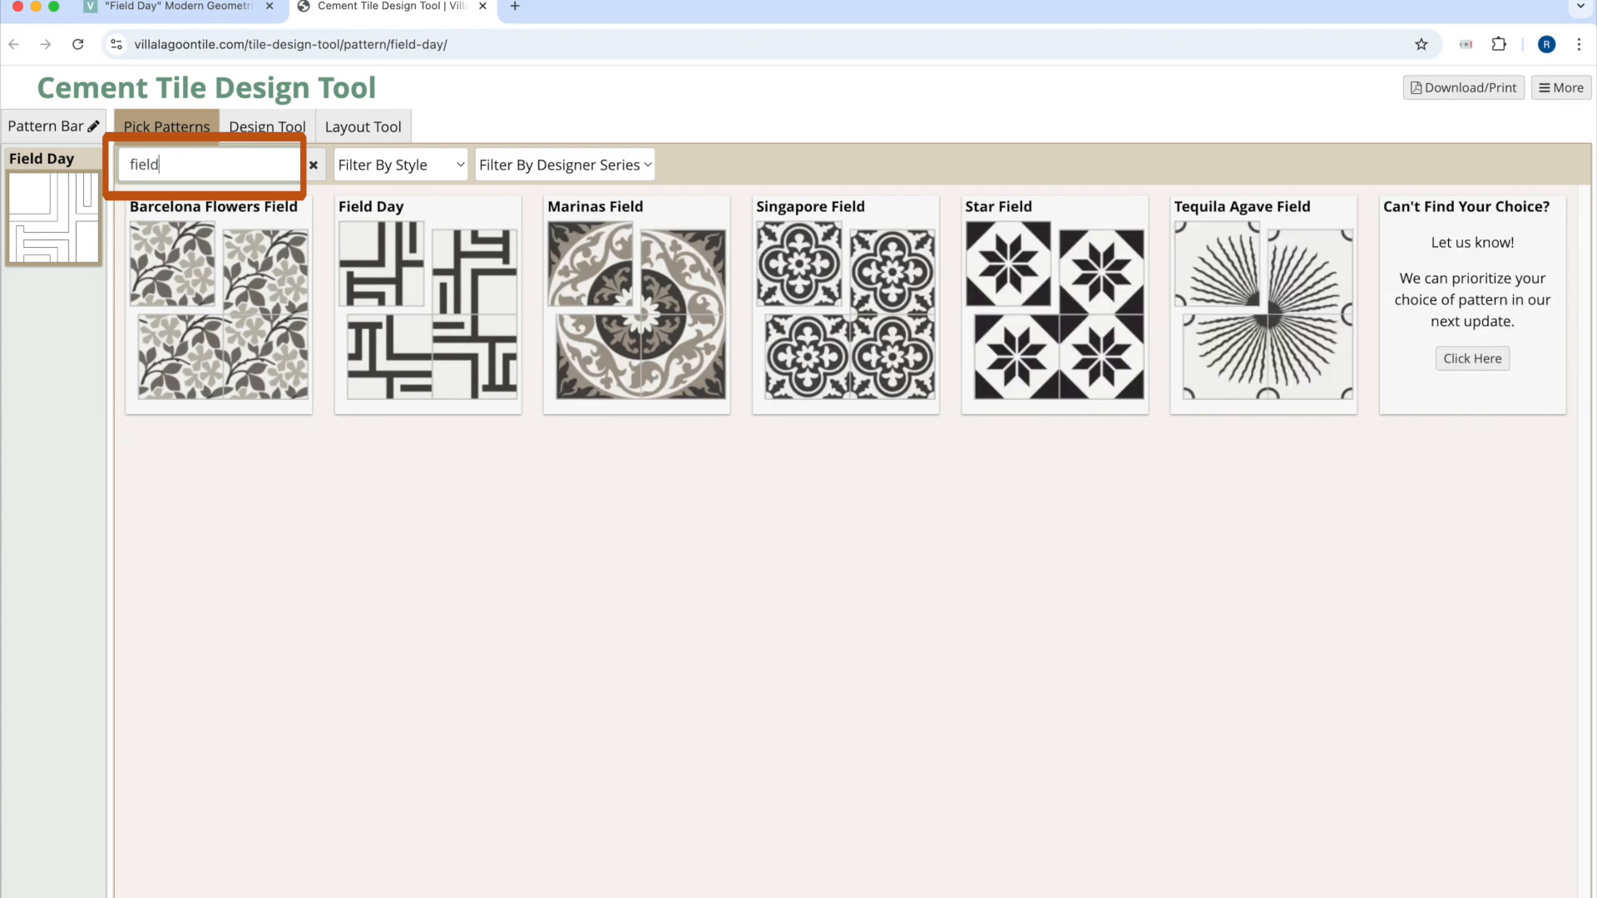
{"action": "left_click", "coordinate": [381, 266]}
{"action": "left_click", "coordinate": [381, 266]}
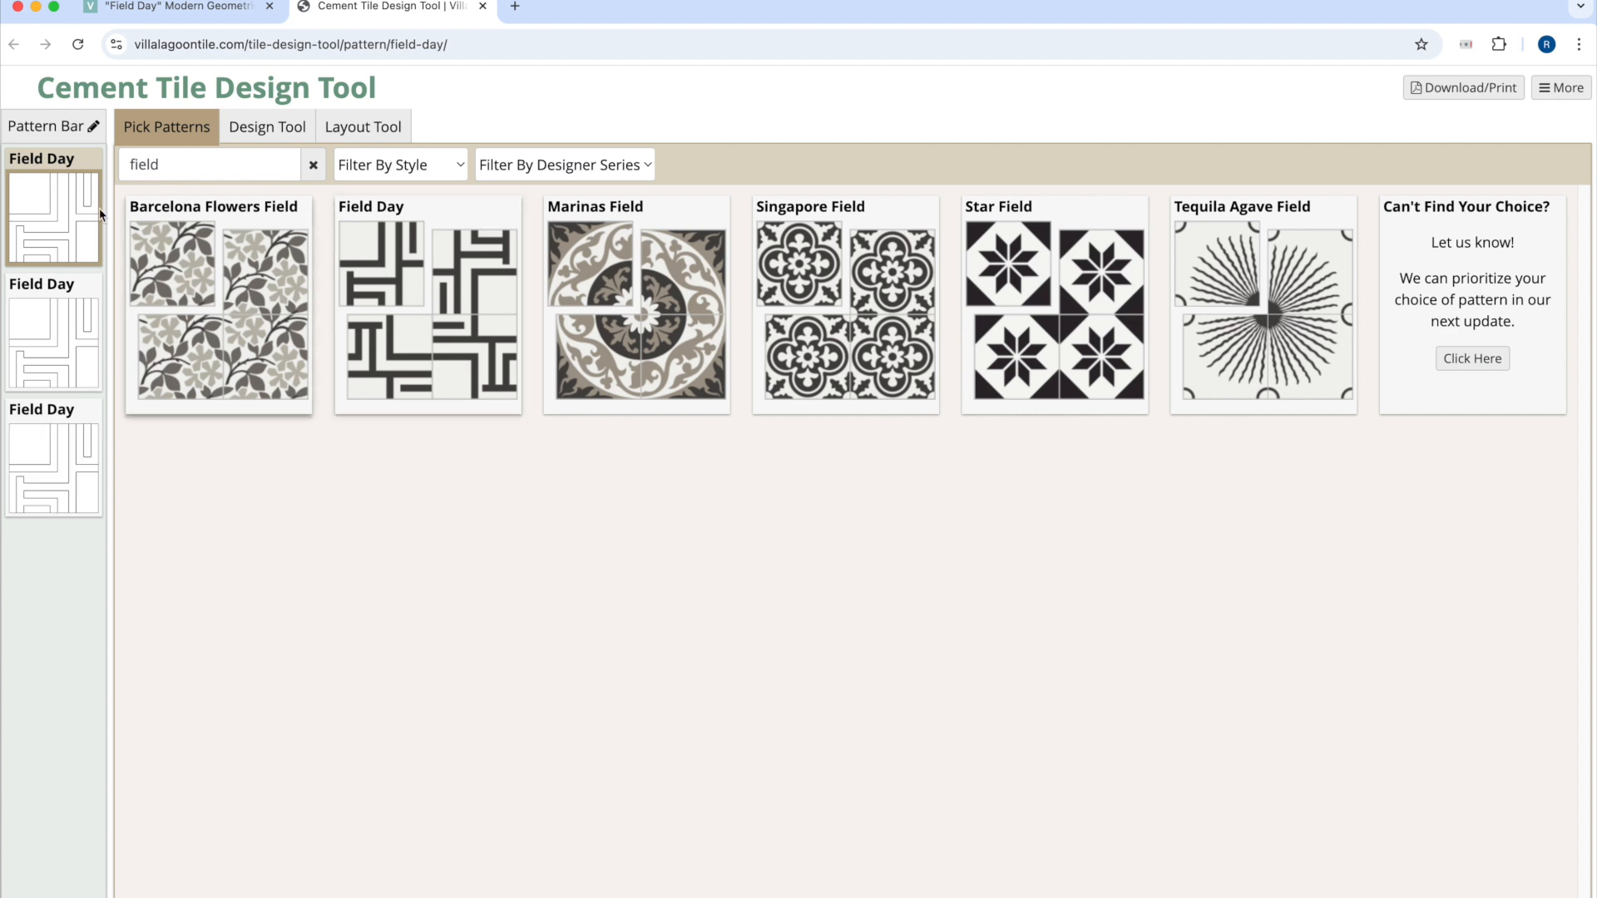
{"action": "left_click", "coordinate": [61, 221]}
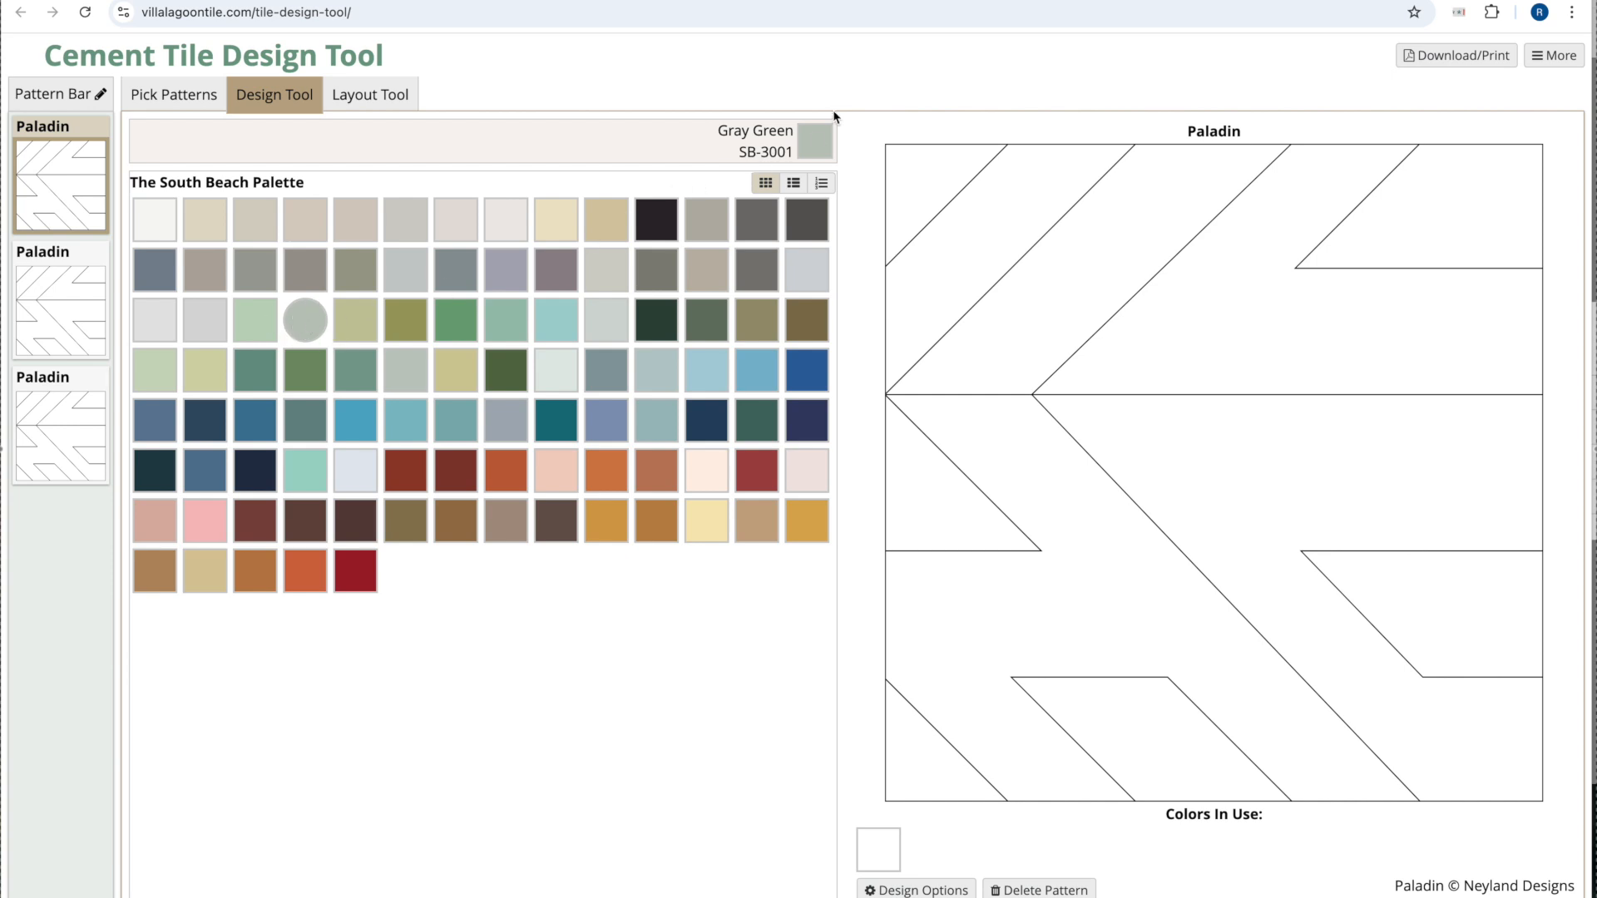
Color the first Paladin tile's two areas Gray Green SB-3001 and Smoke Blue SB-3012.
{"action": "left_click", "coordinate": [928, 181]}
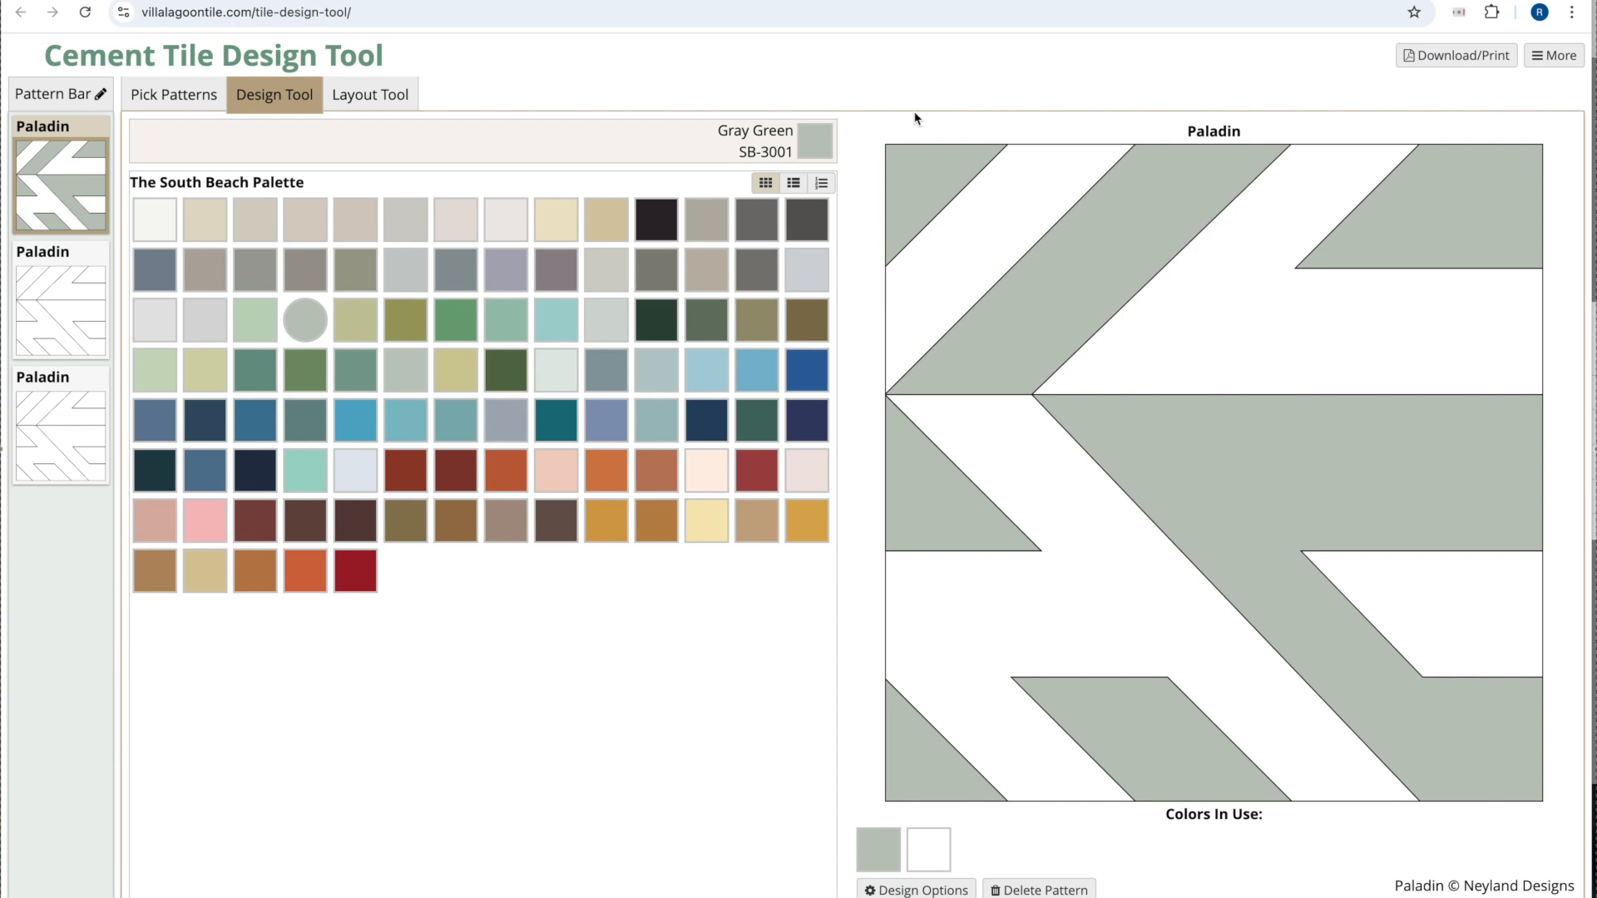
{"action": "left_click", "coordinate": [615, 321]}
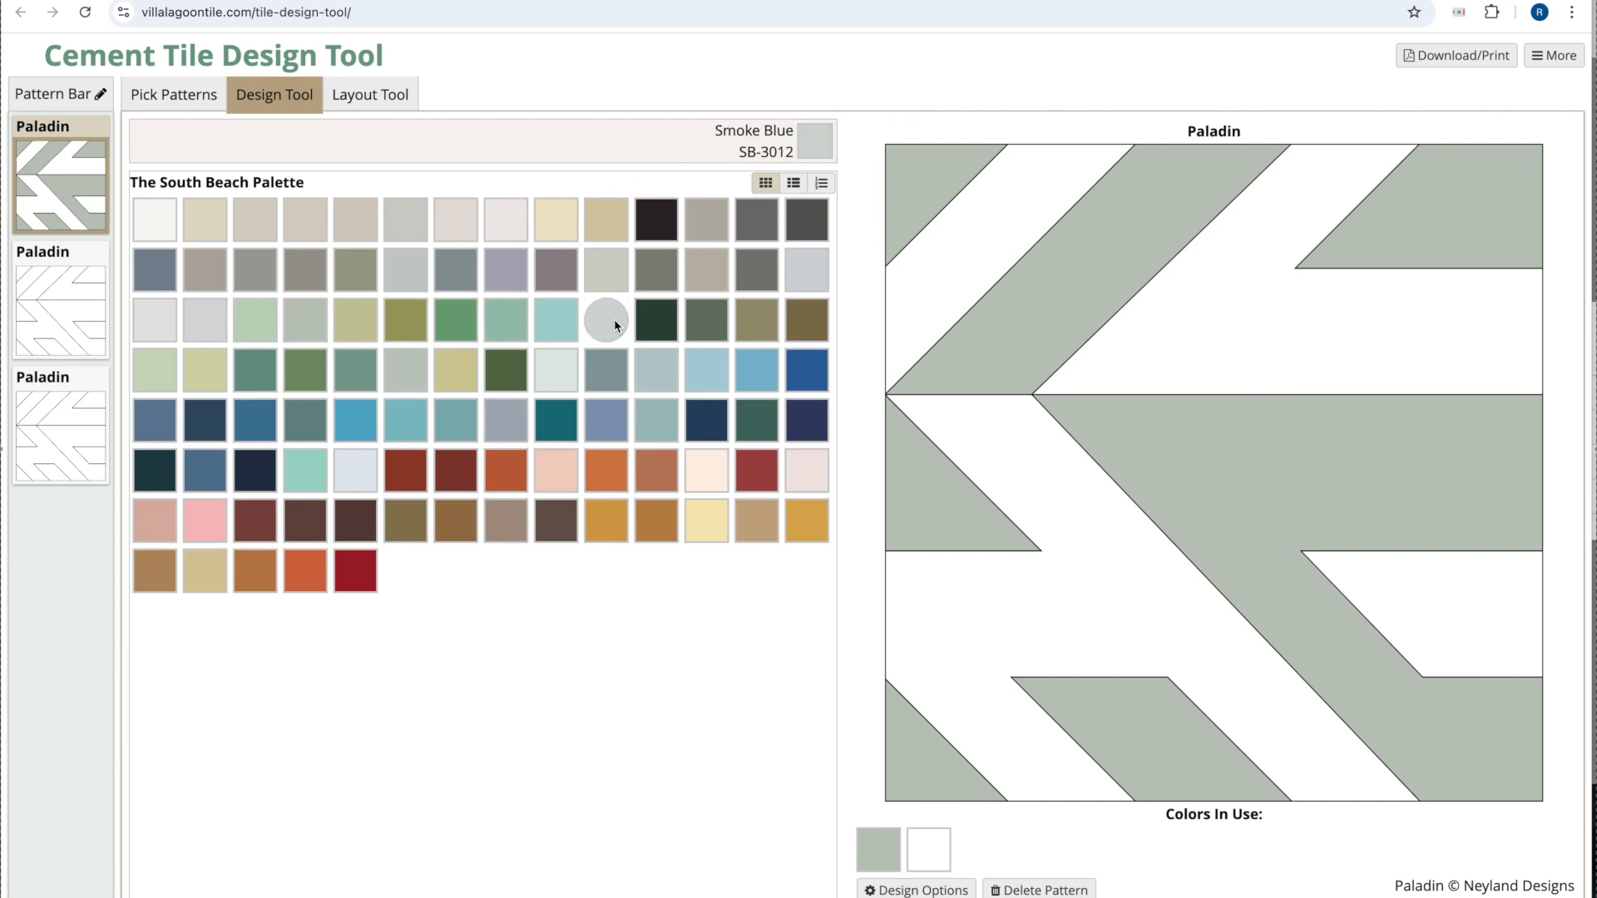
{"action": "left_click", "coordinate": [930, 281]}
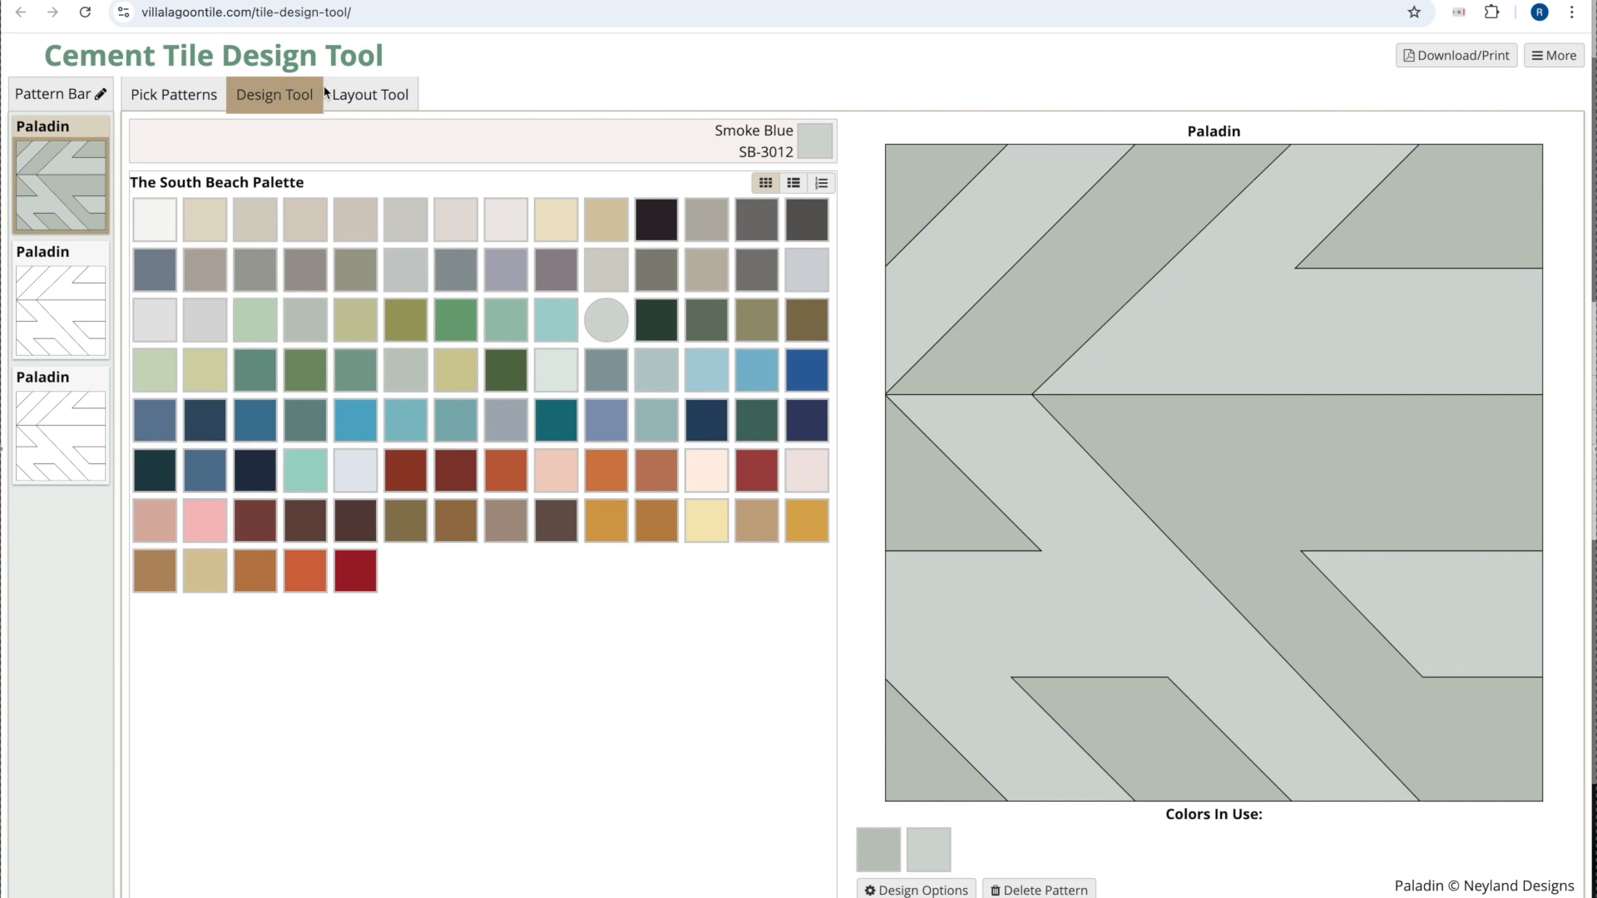
Start a Square, Standard layout and fill a 3-by-3 block in the grid's upper-left corner with the colored Paladin tile.
{"action": "left_click", "coordinate": [372, 98]}
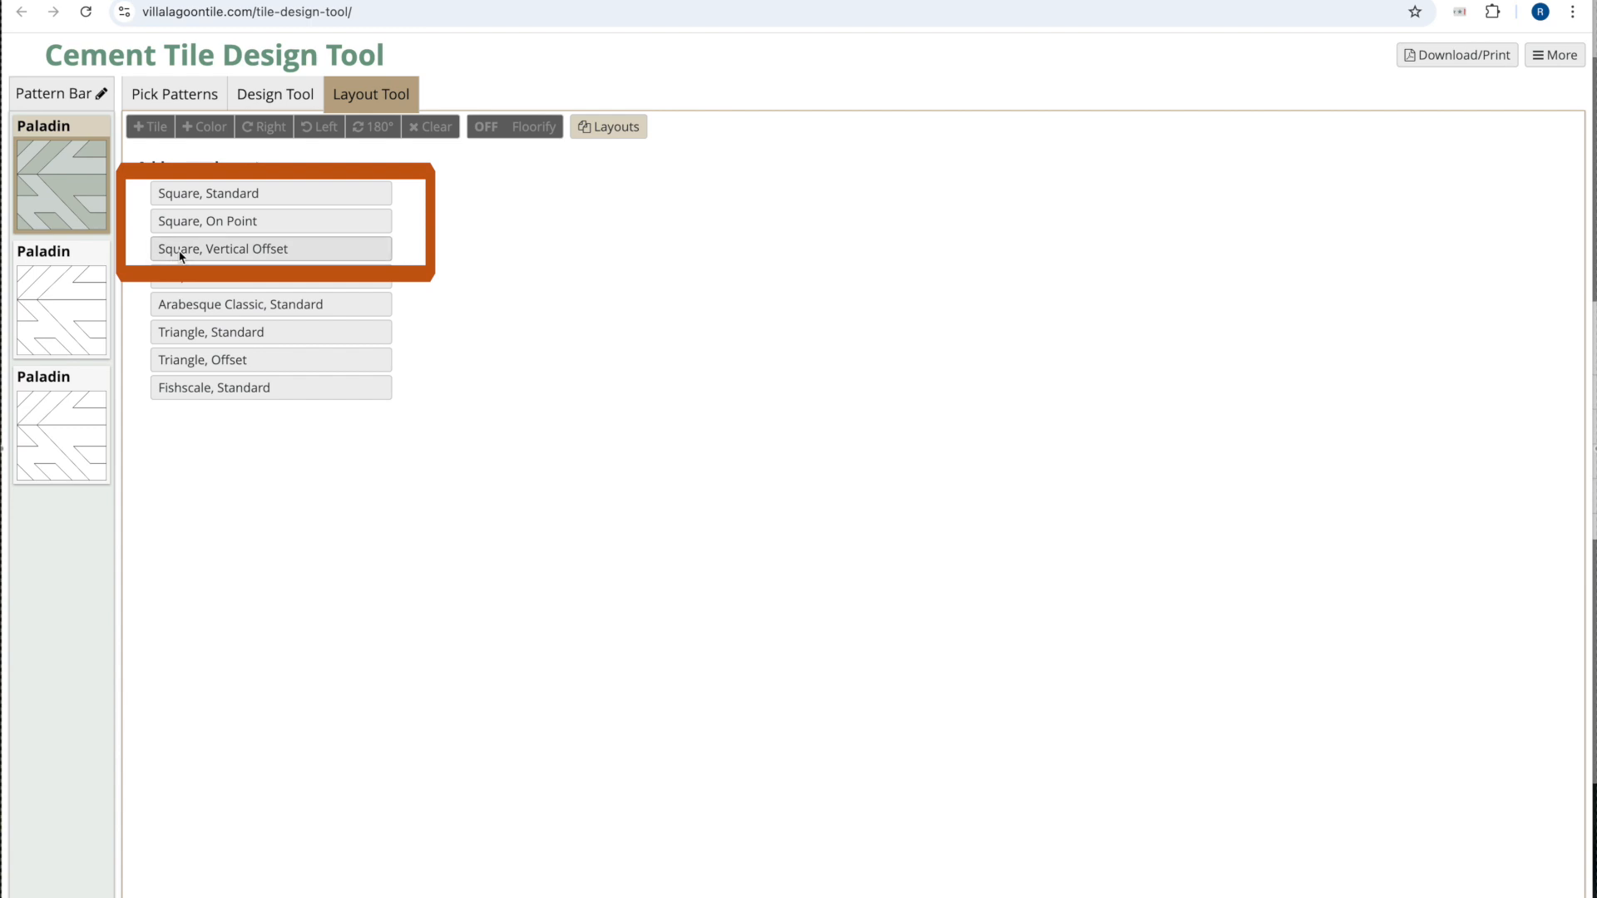
{"action": "left_click", "coordinate": [262, 194]}
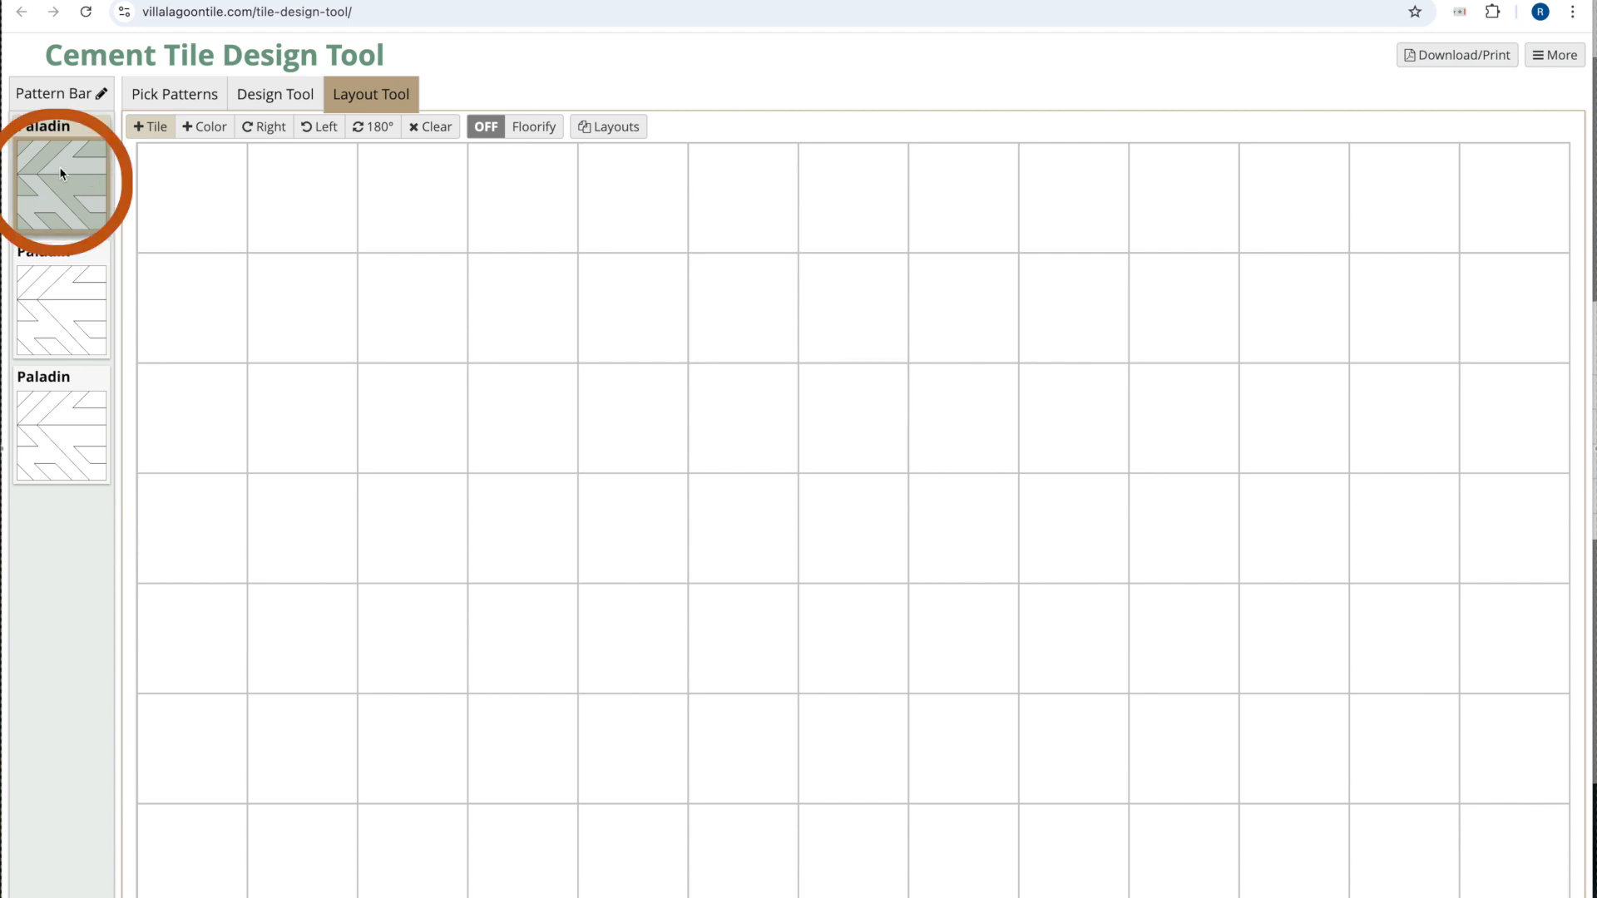
{"action": "left_click", "coordinate": [190, 184]}
{"action": "left_click", "coordinate": [289, 182]}
{"action": "left_click", "coordinate": [285, 292]}
{"action": "left_click", "coordinate": [203, 310]}
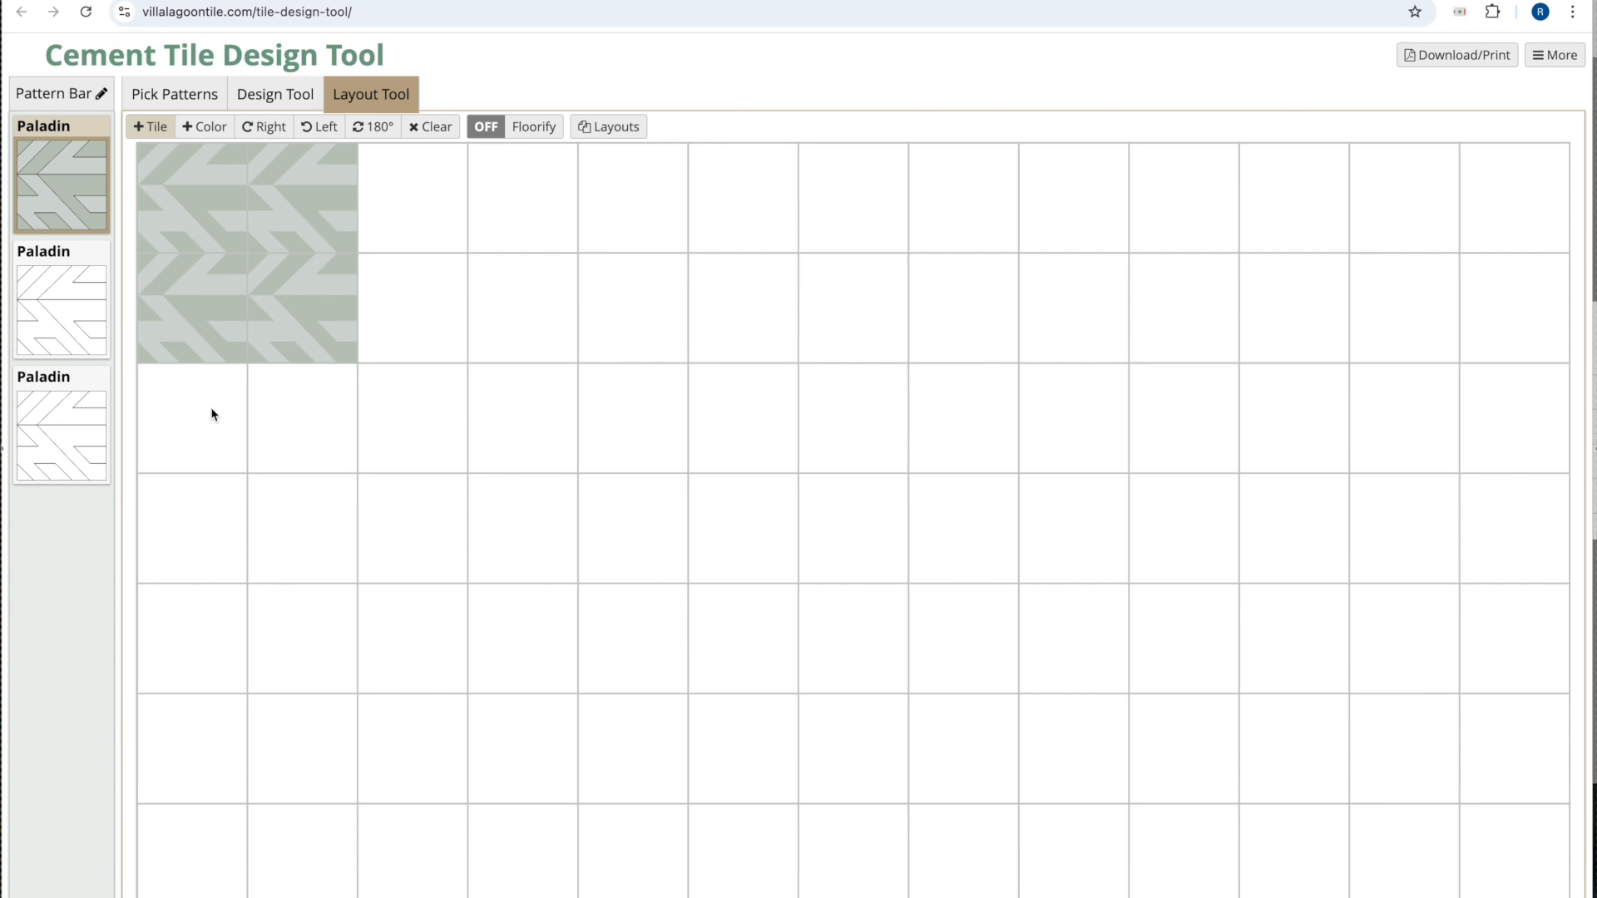
{"action": "left_click", "coordinate": [213, 415]}
{"action": "left_click", "coordinate": [294, 416]}
{"action": "left_click", "coordinate": [394, 416]}
{"action": "left_click", "coordinate": [400, 317]}
{"action": "left_click", "coordinate": [426, 212]}
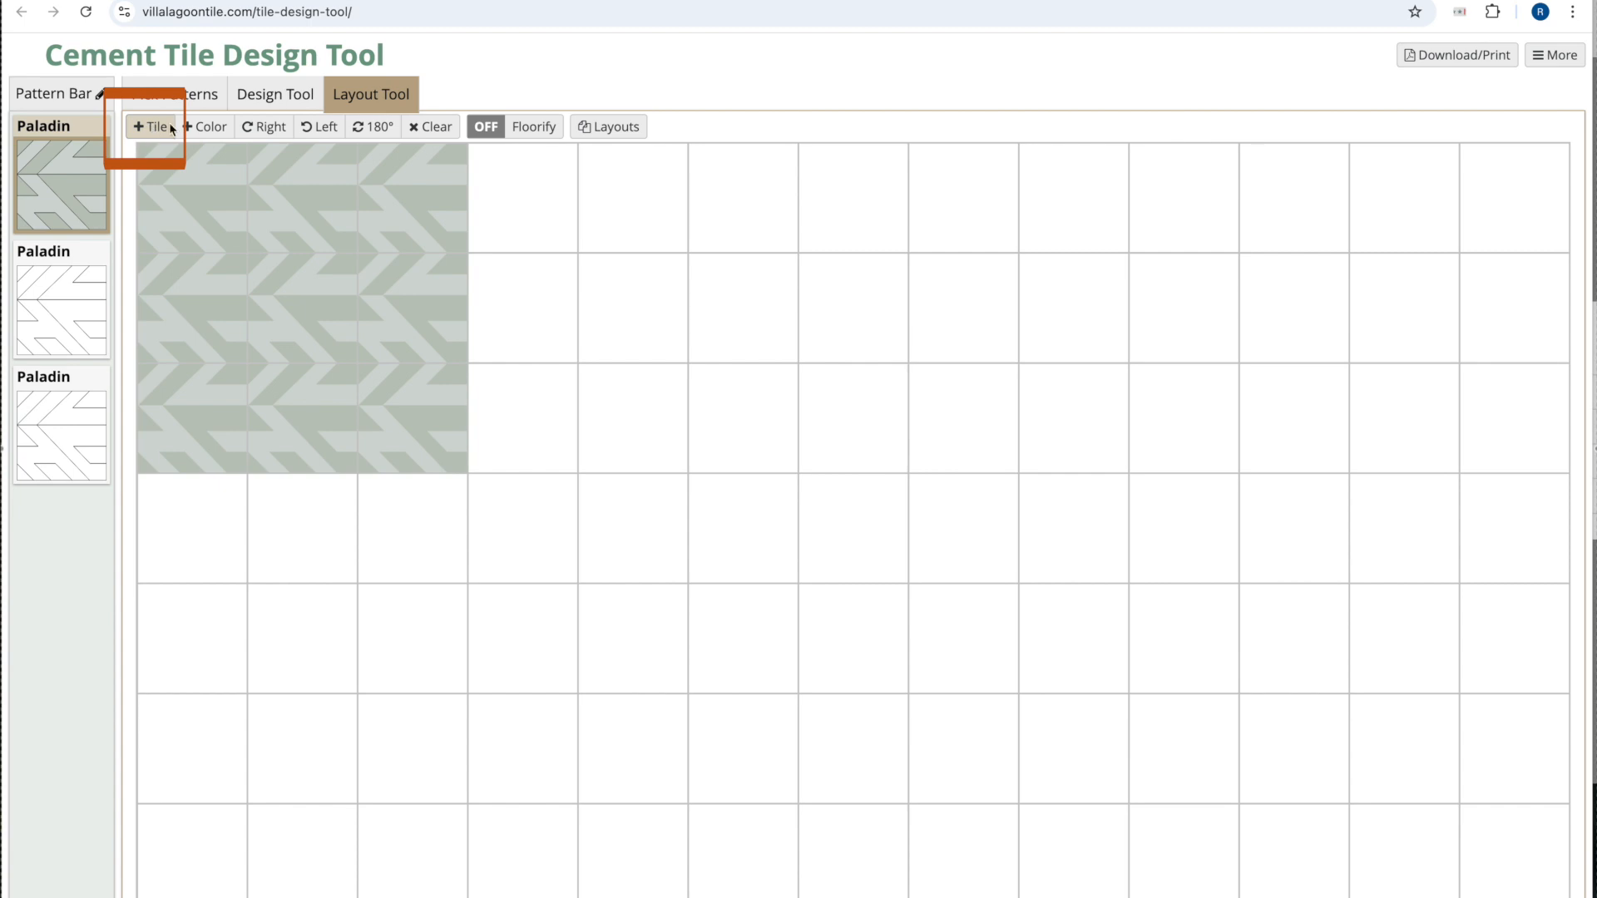
Extend the Paladin block to four by four tiles by adding a fourth row and a fourth column.
{"action": "left_click", "coordinate": [178, 513]}
{"action": "left_click", "coordinate": [298, 517]}
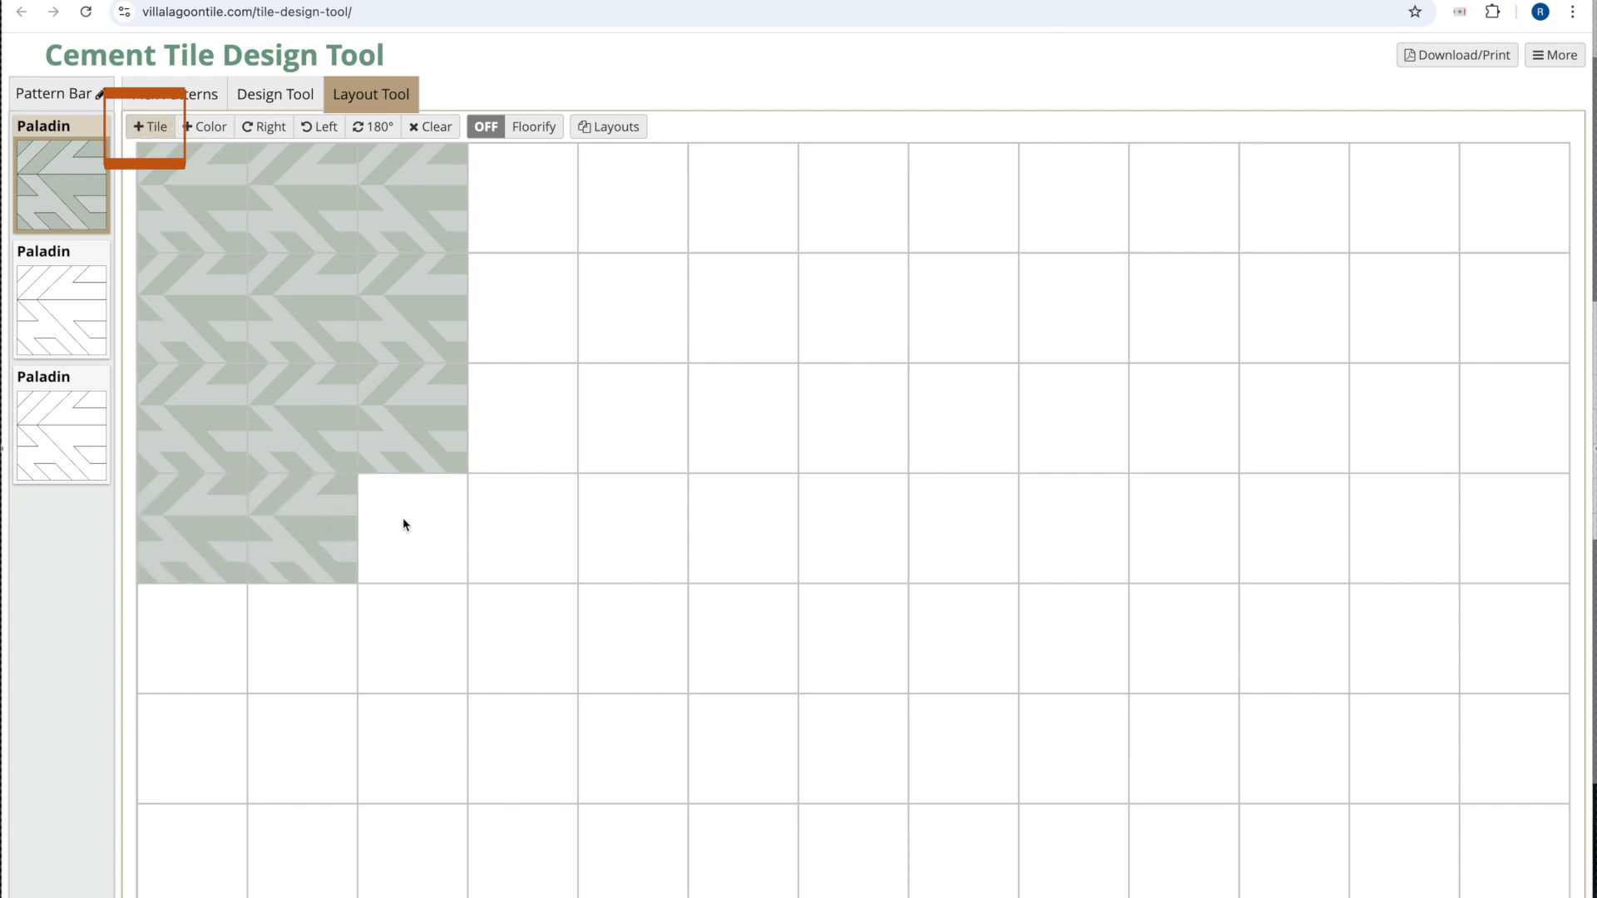
{"action": "left_click", "coordinate": [403, 524]}
{"action": "left_click", "coordinate": [499, 522]}
{"action": "left_click", "coordinate": [532, 440]}
{"action": "left_click", "coordinate": [537, 320]}
{"action": "left_click", "coordinate": [537, 214]}
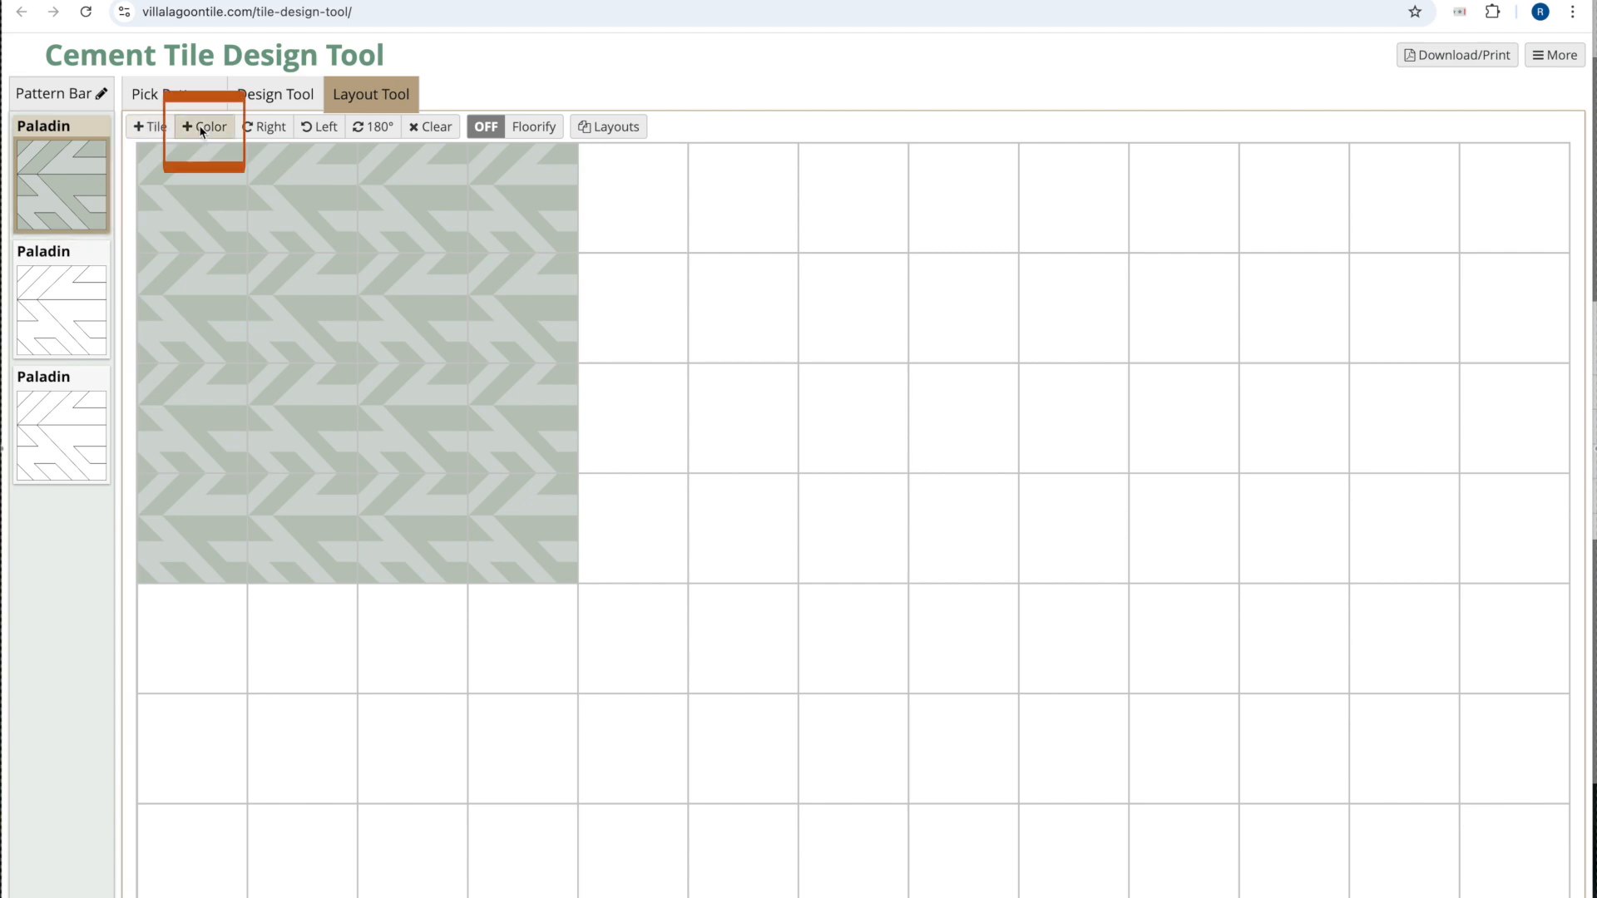
Fill the four cells directly below the 4-by-4 Paladin block with solid Smoke Blue SB-3012.
{"action": "left_click", "coordinate": [277, 94]}
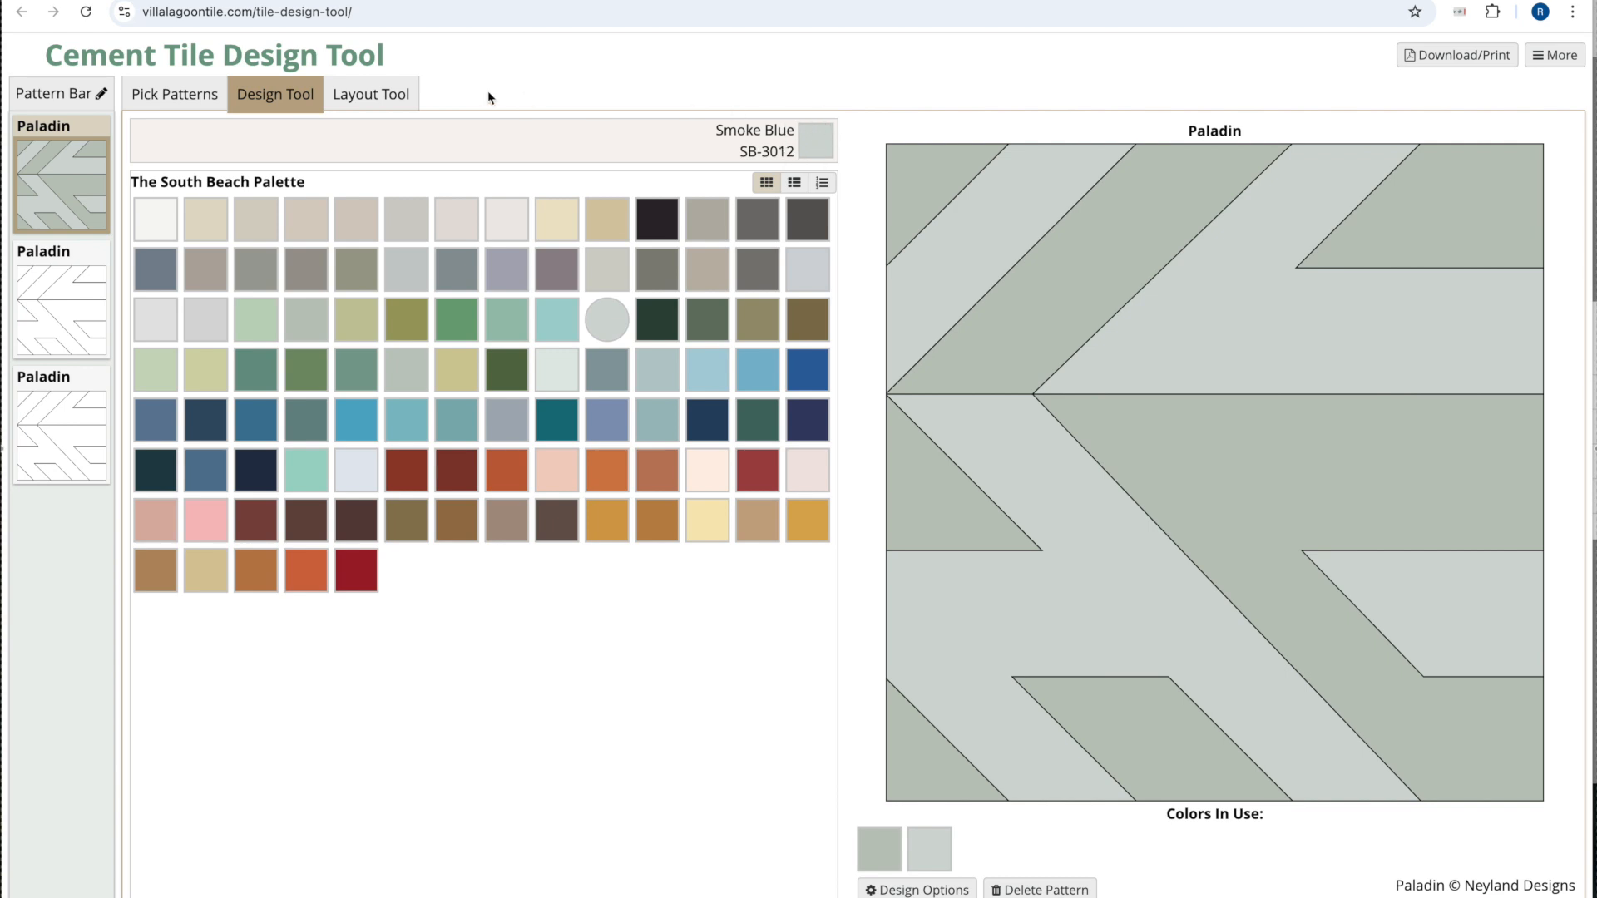
{"action": "left_click", "coordinate": [362, 97]}
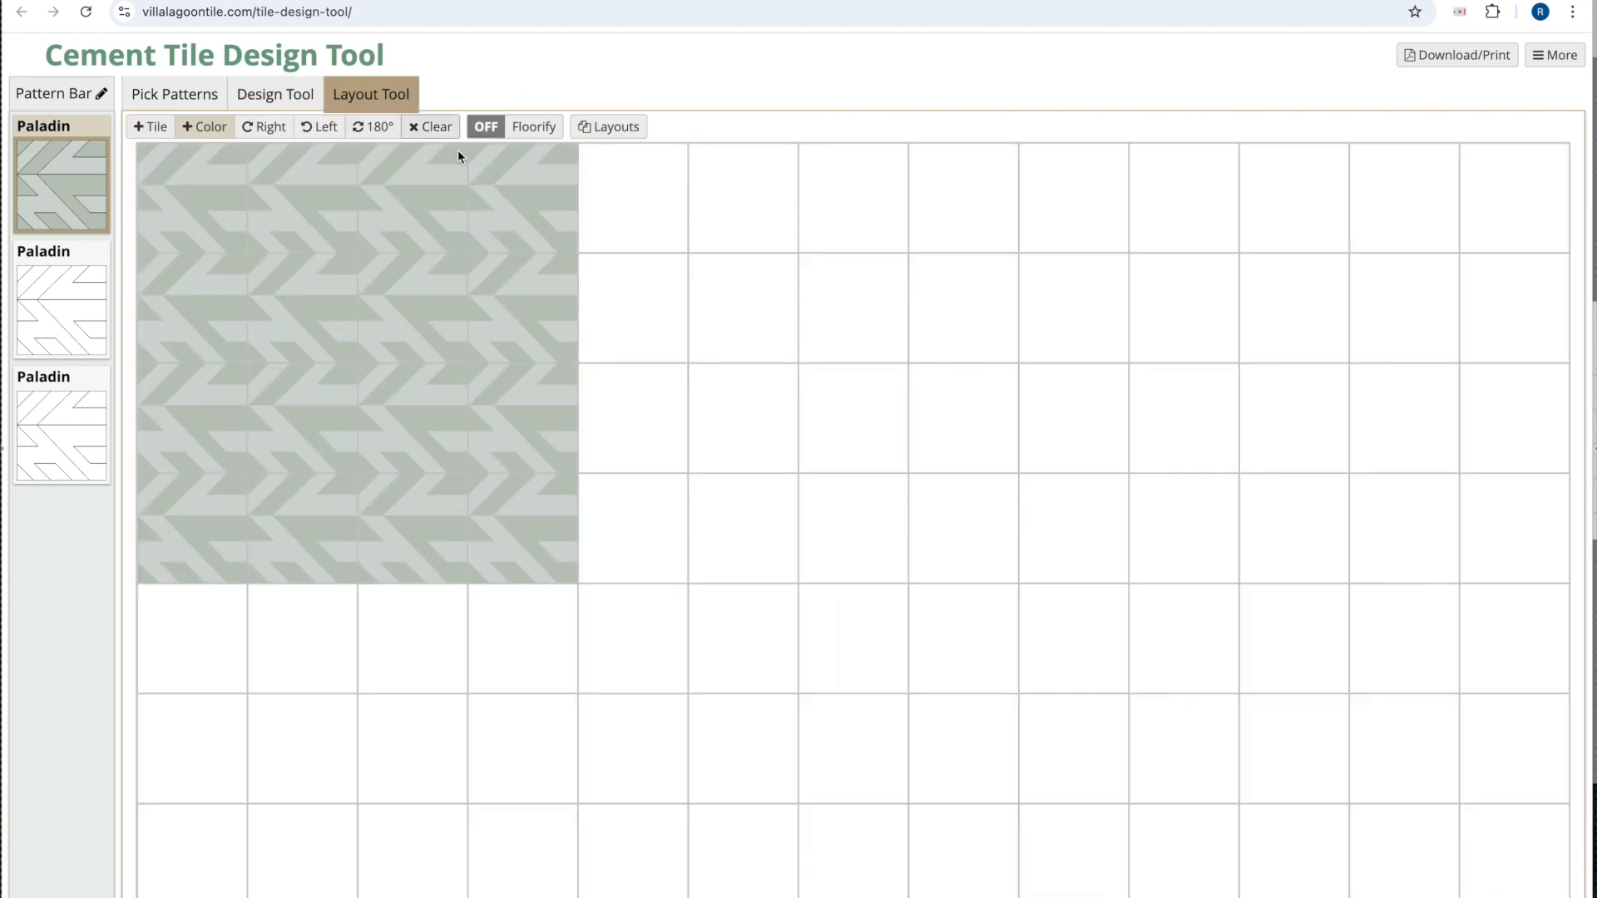
{"action": "left_click", "coordinate": [188, 641]}
{"action": "left_click", "coordinate": [275, 642]}
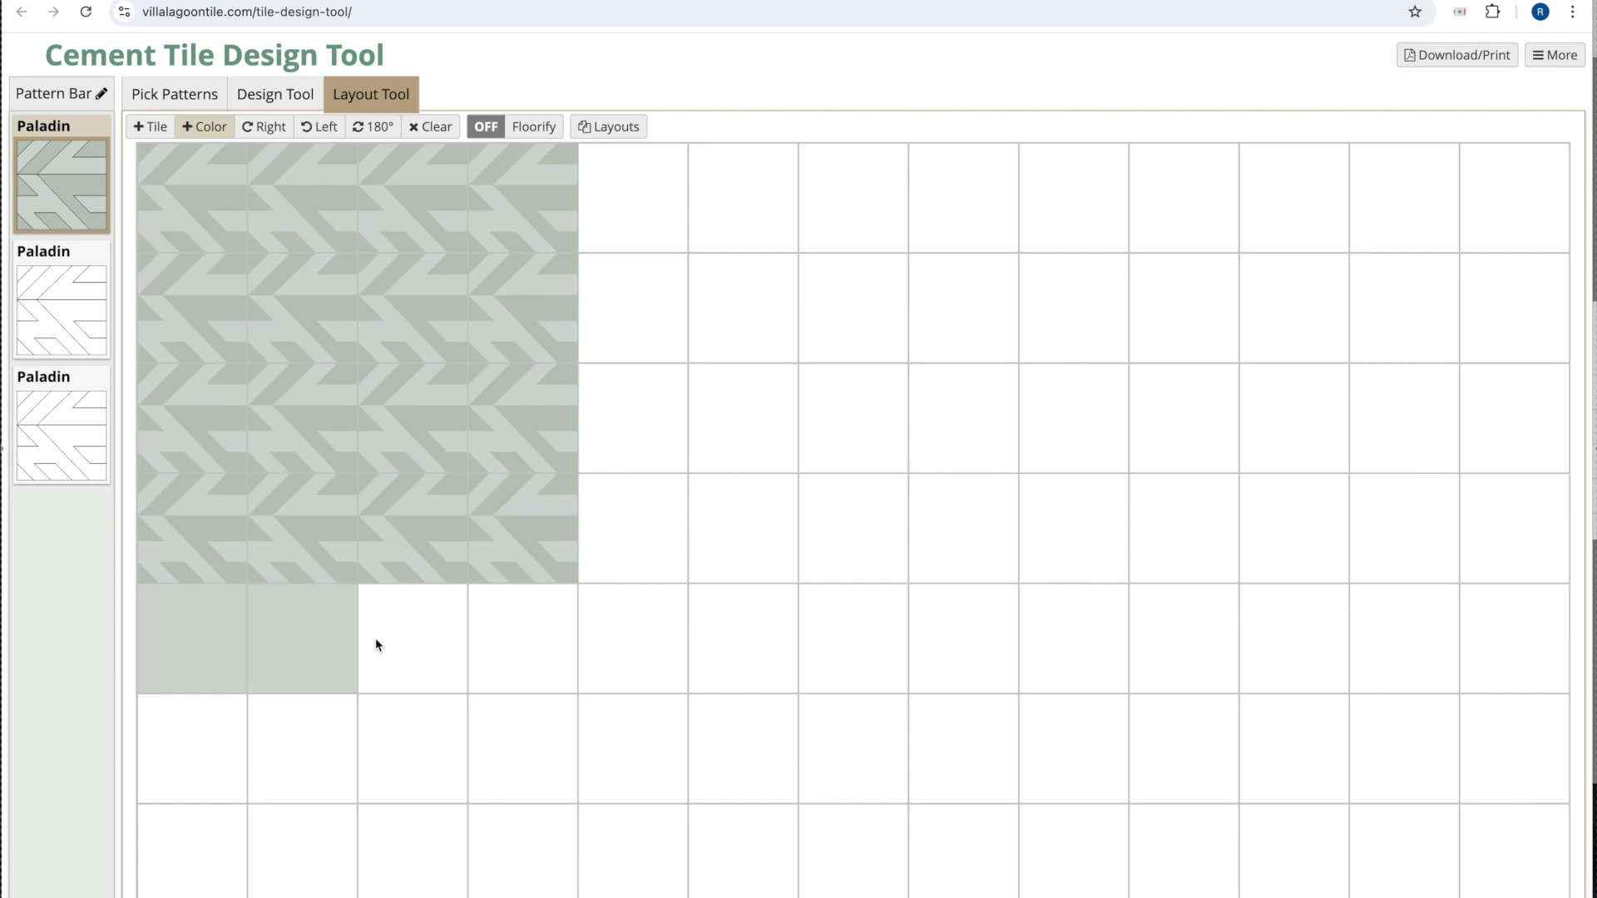
{"action": "left_click", "coordinate": [367, 645]}
{"action": "left_click", "coordinate": [506, 635]}
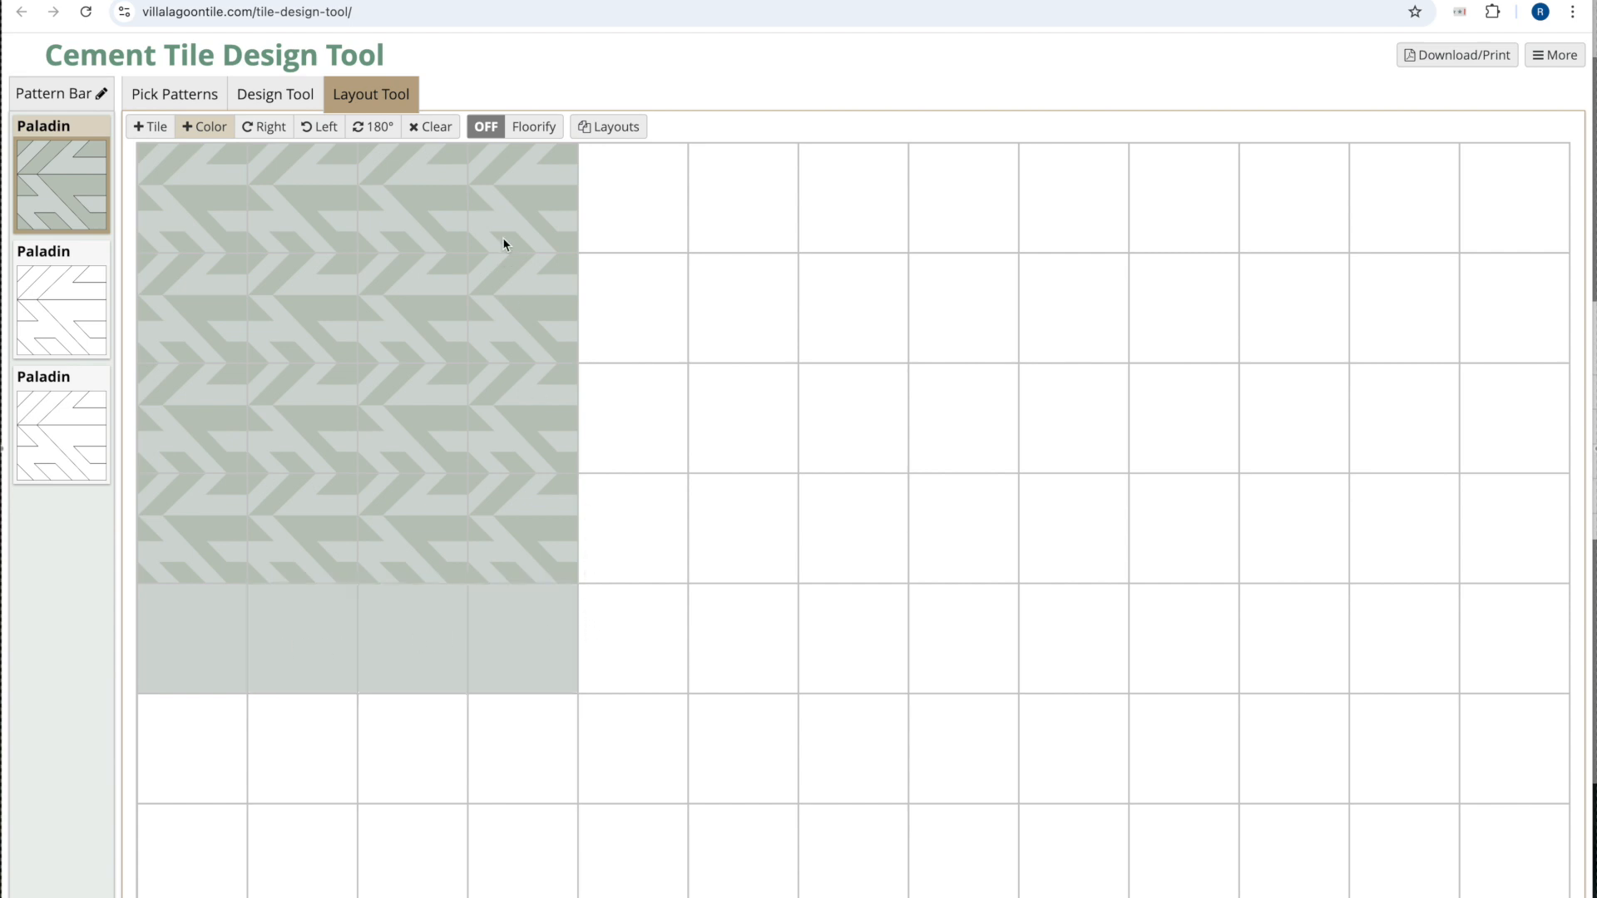
Clear the four solid-color cells below the Paladin block.
{"action": "left_click", "coordinate": [265, 130]}
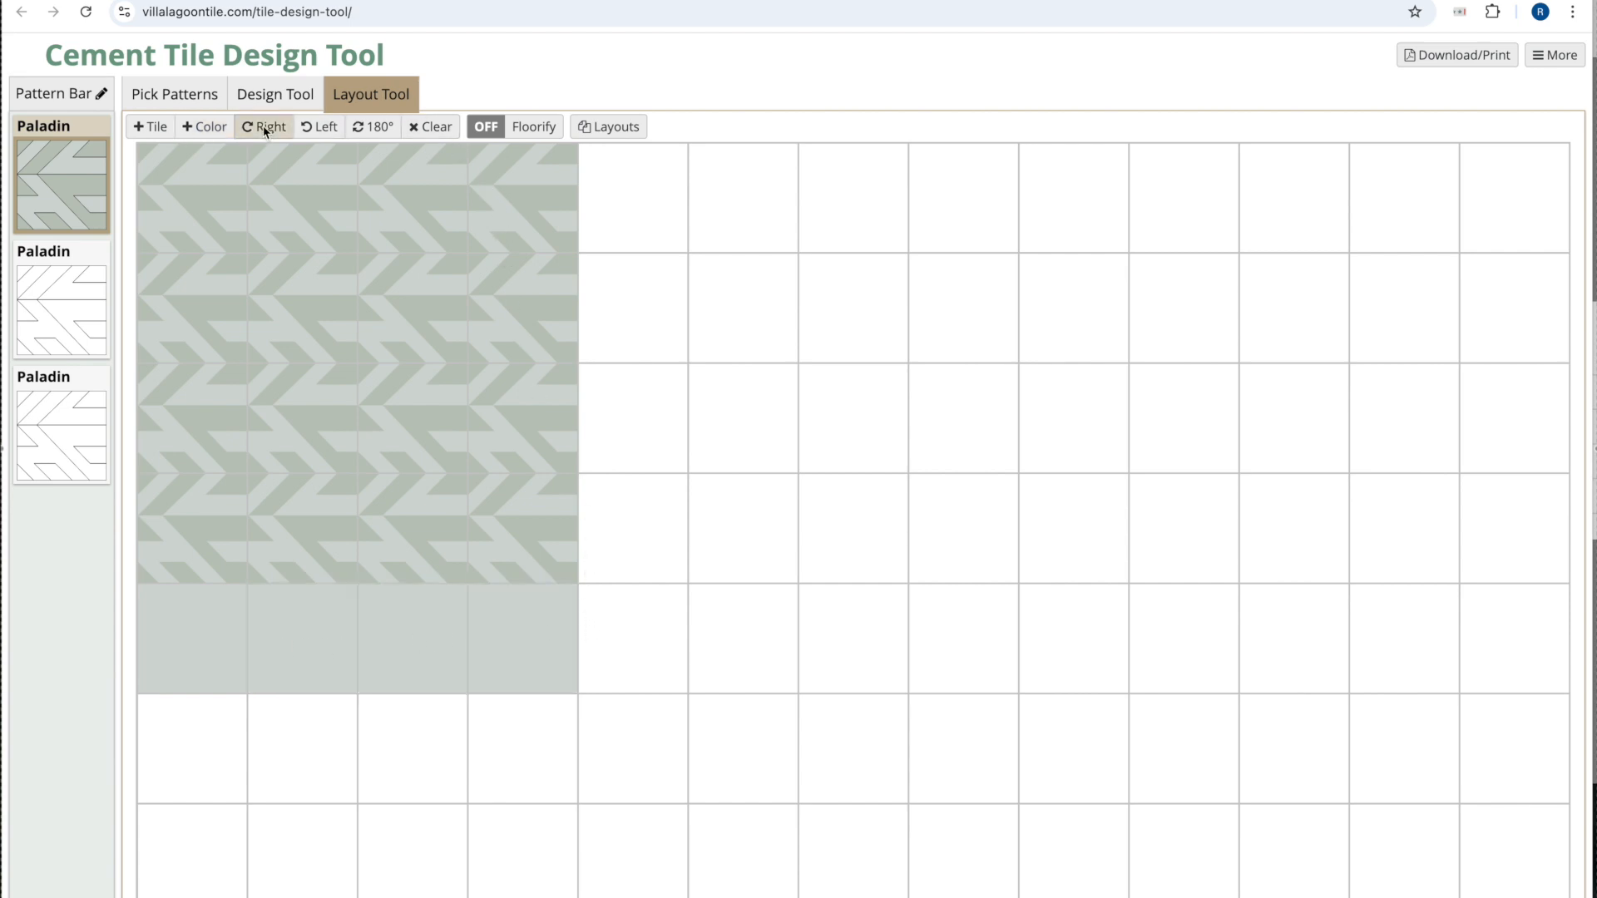
{"action": "left_click", "coordinate": [318, 127]}
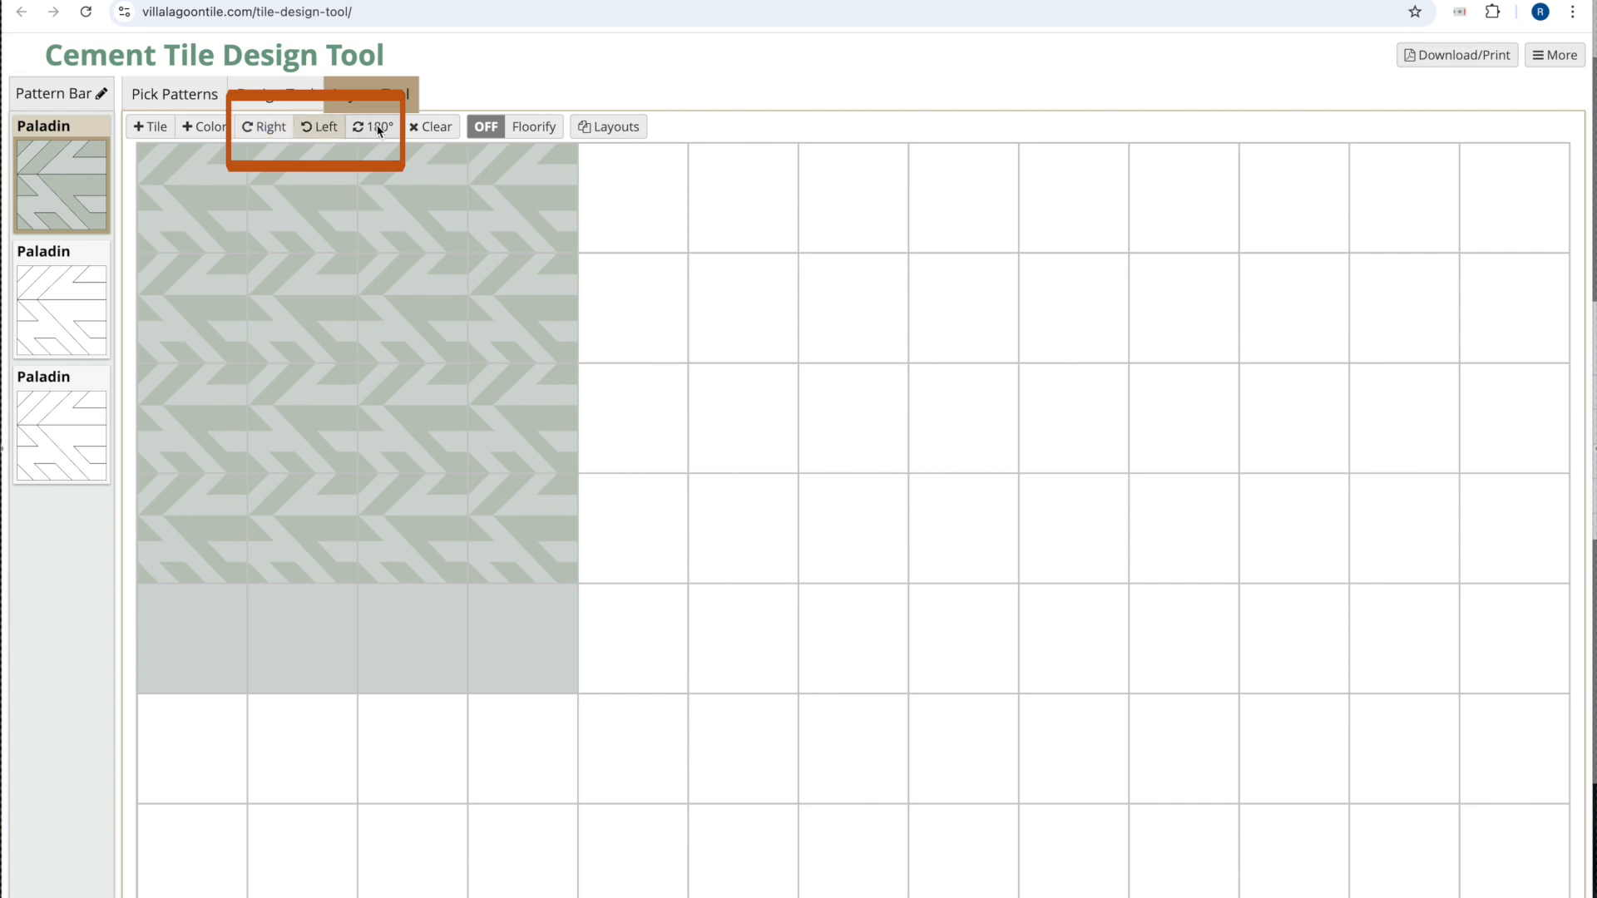
{"action": "left_click", "coordinate": [378, 129]}
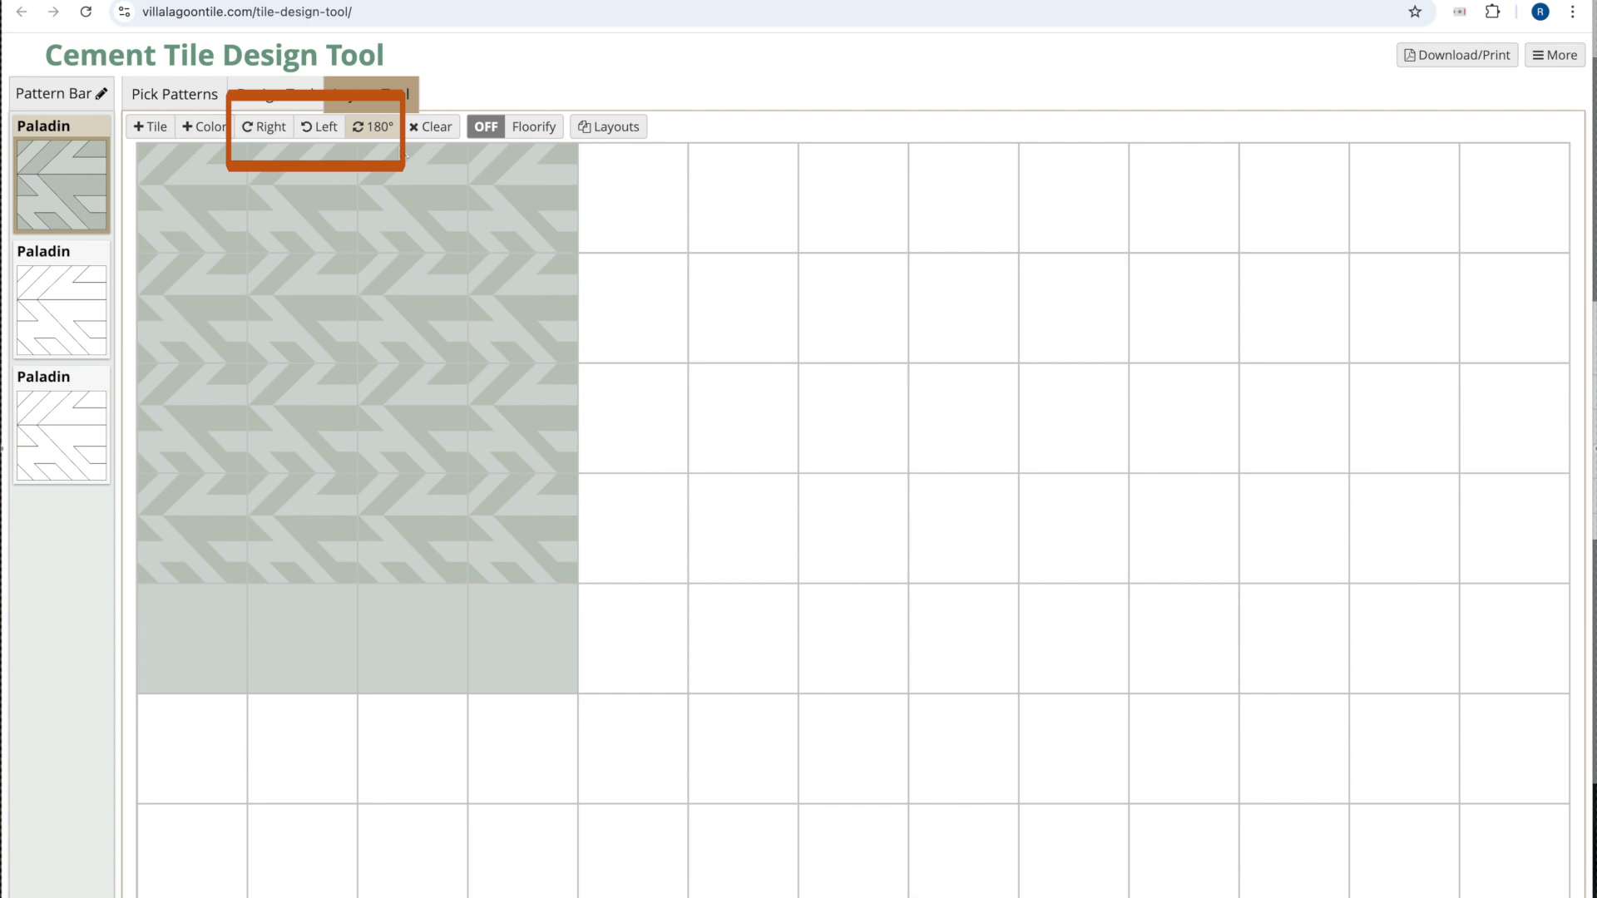
{"action": "left_click", "coordinate": [430, 129]}
{"action": "left_click", "coordinate": [547, 655]}
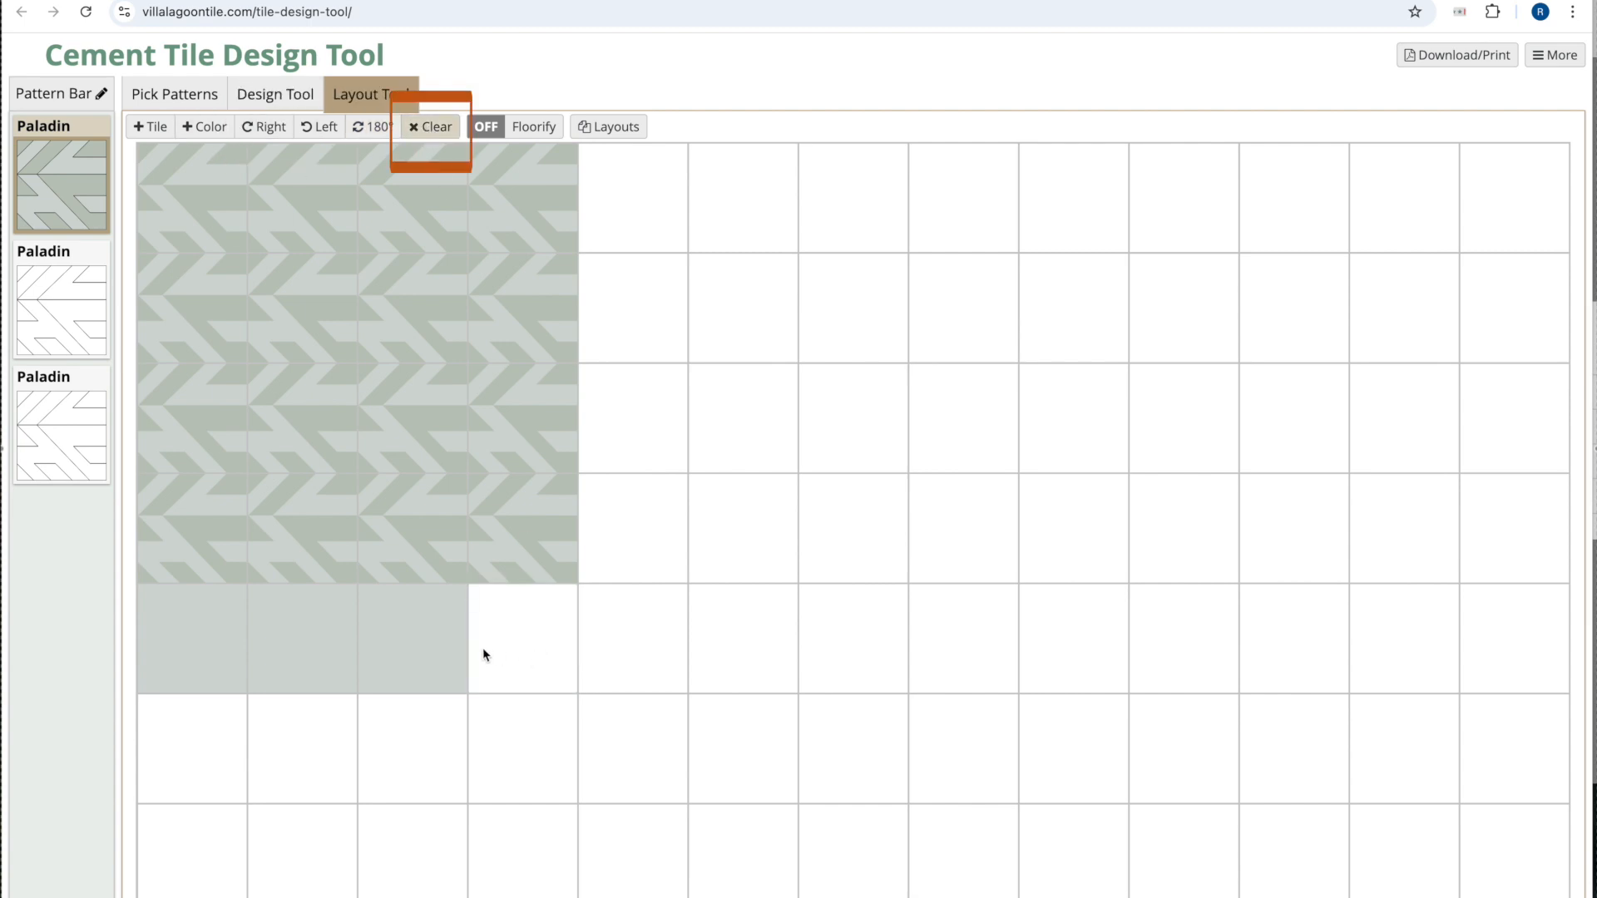
{"action": "left_click", "coordinate": [453, 648]}
{"action": "left_click", "coordinate": [316, 655]}
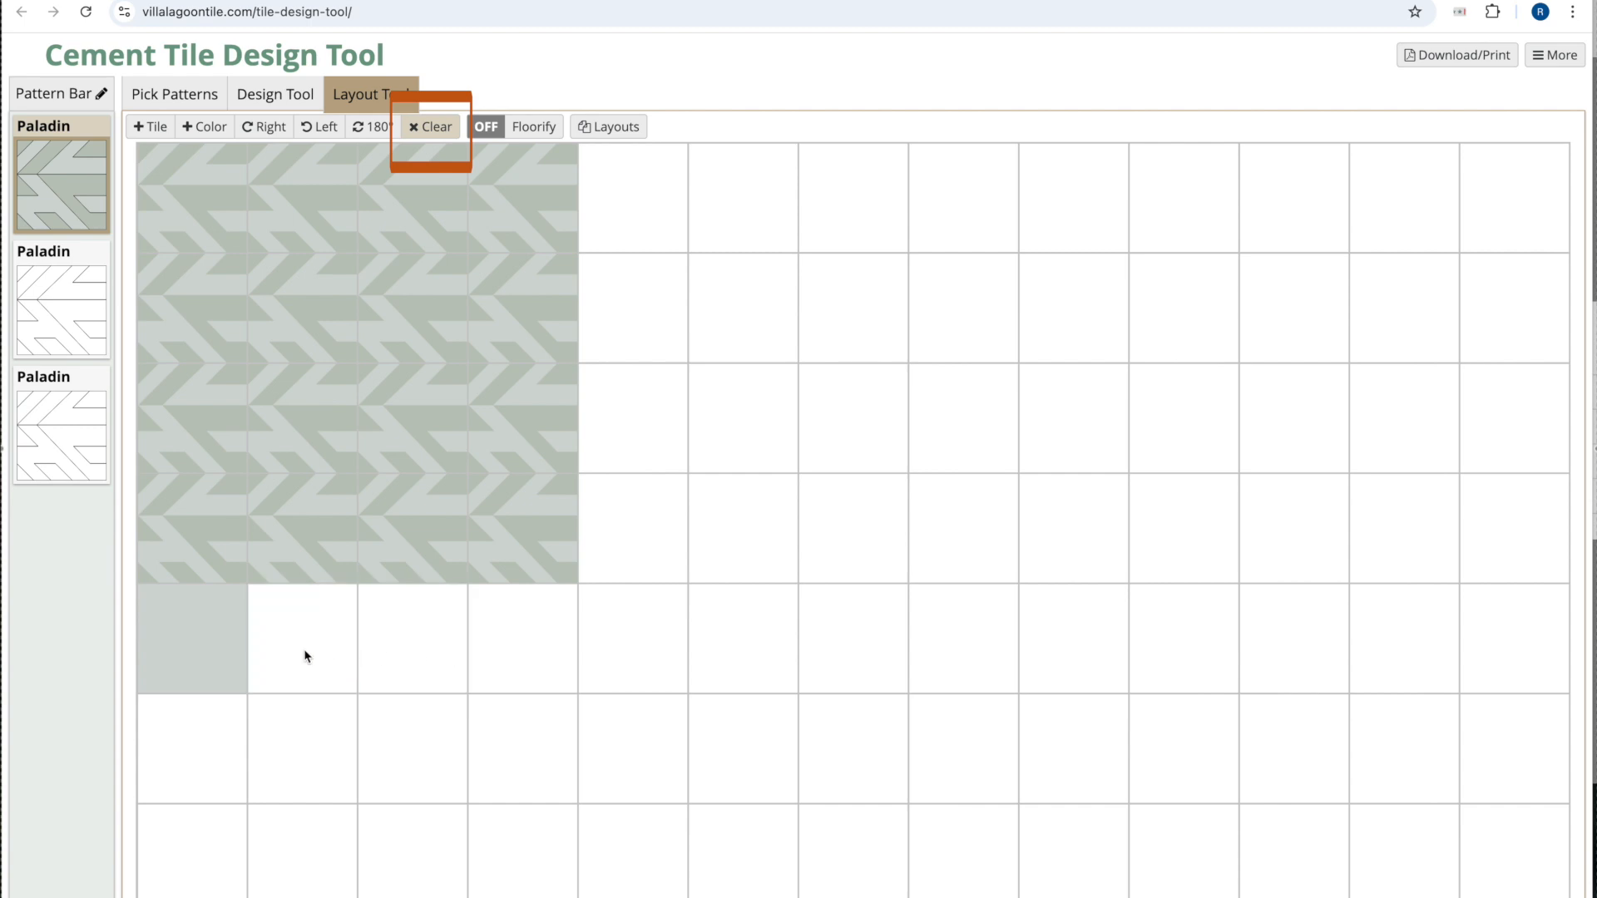
{"action": "left_click", "coordinate": [188, 657]}
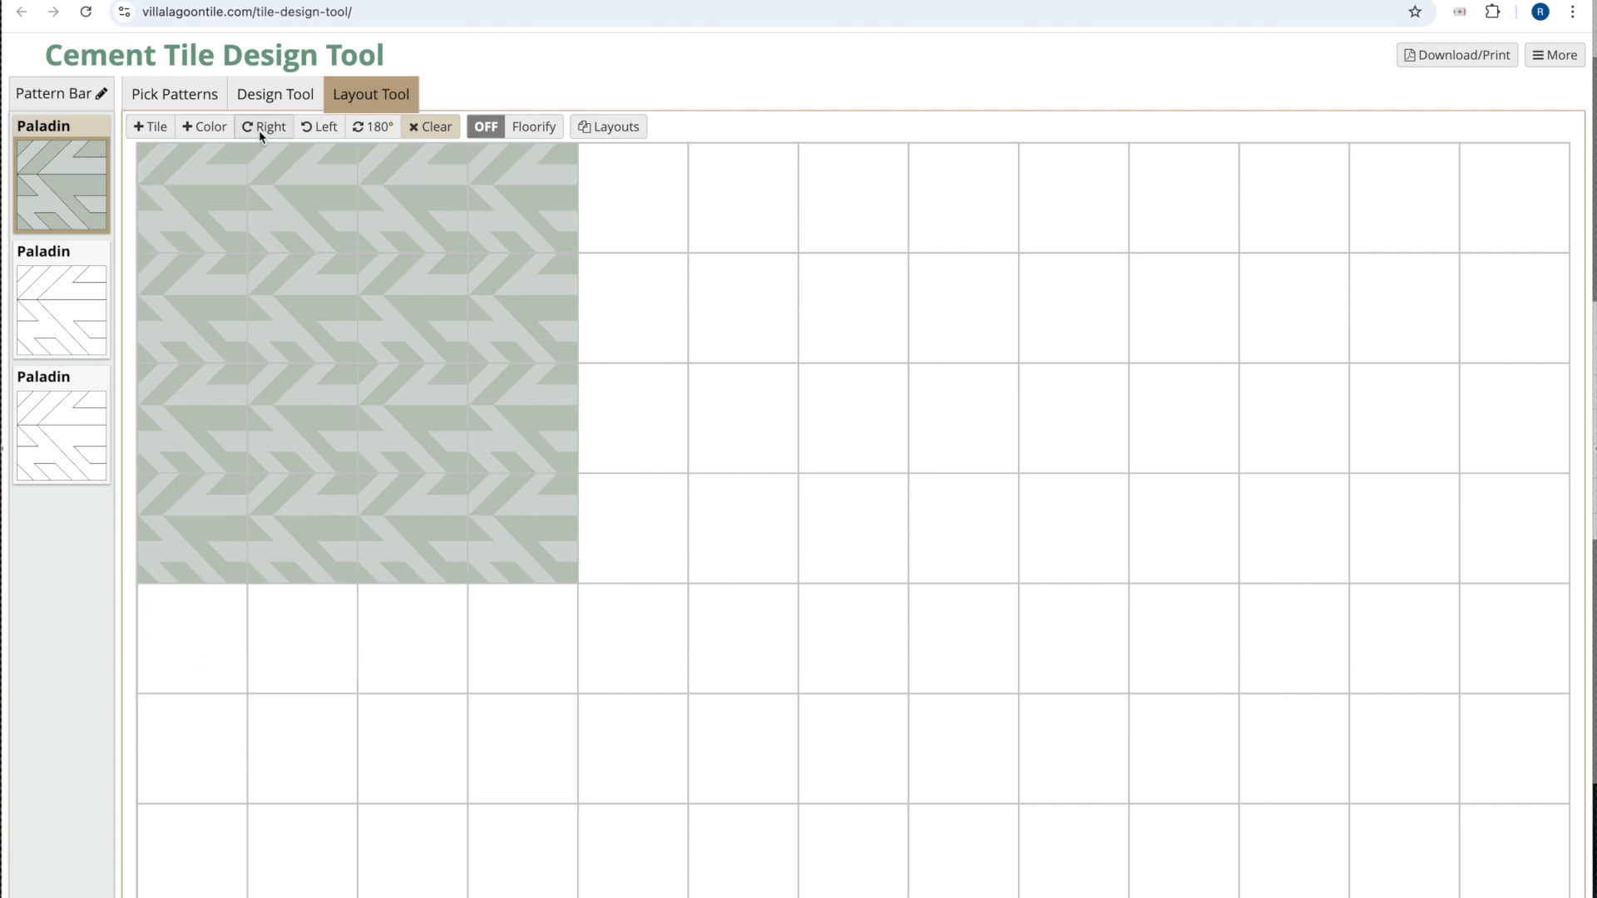
Rotate every tile in the second and fourth columns of the Paladin block by 180°.
{"action": "left_click", "coordinate": [372, 127]}
{"action": "left_click", "coordinate": [293, 201]}
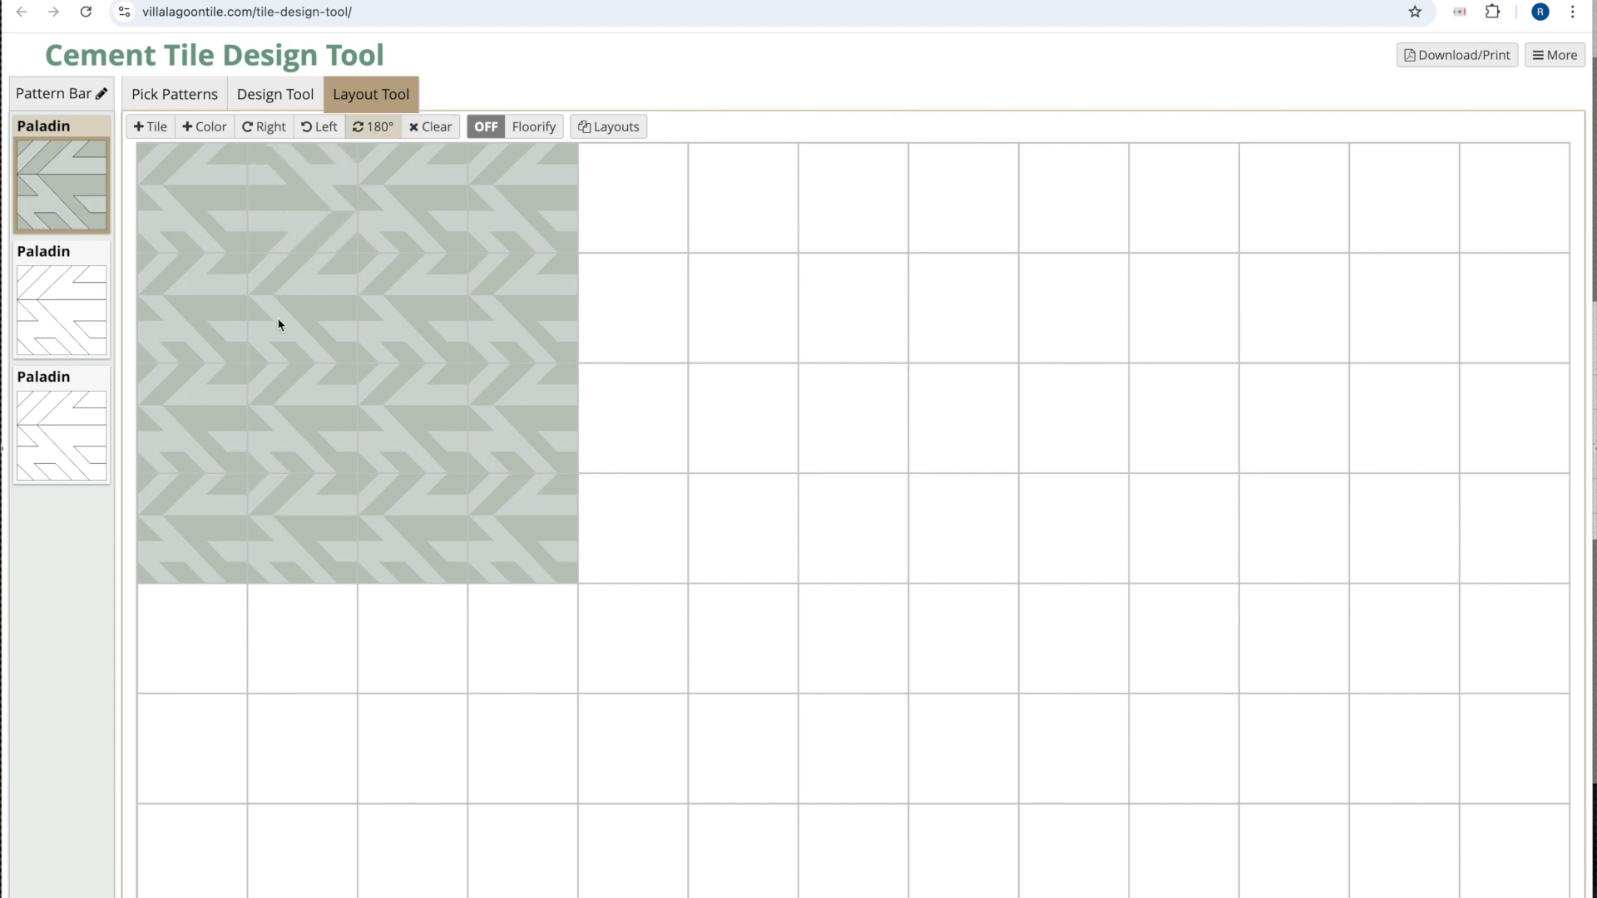
{"action": "left_click", "coordinate": [282, 324]}
{"action": "left_click", "coordinate": [302, 418]}
{"action": "left_click", "coordinate": [290, 541]}
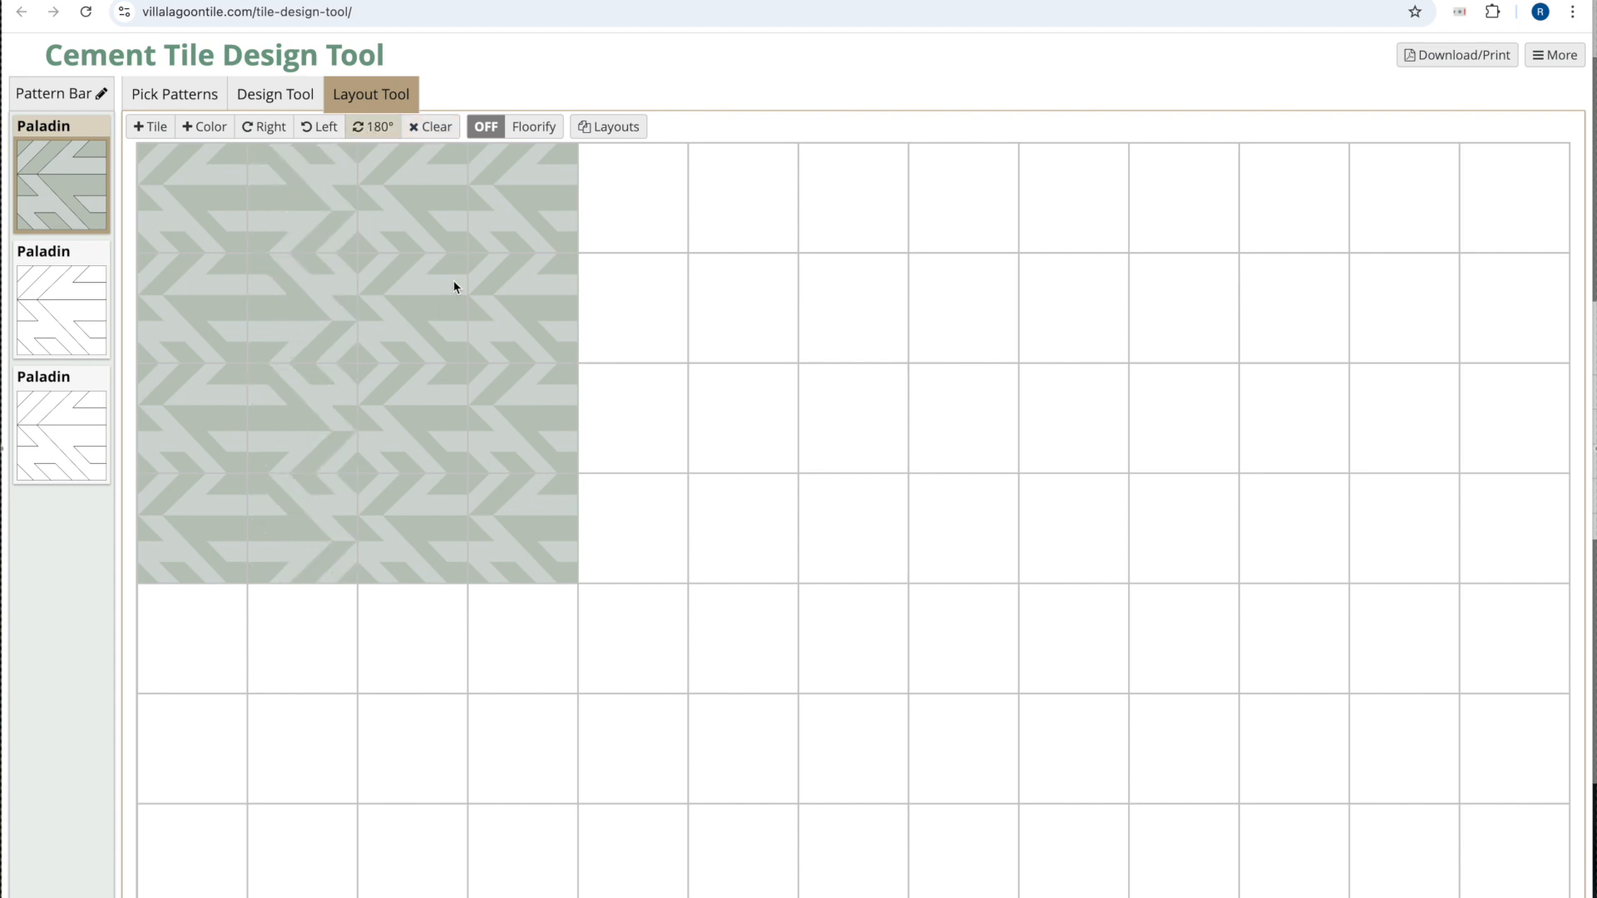
{"action": "left_click", "coordinate": [533, 188]}
{"action": "left_click", "coordinate": [512, 285]}
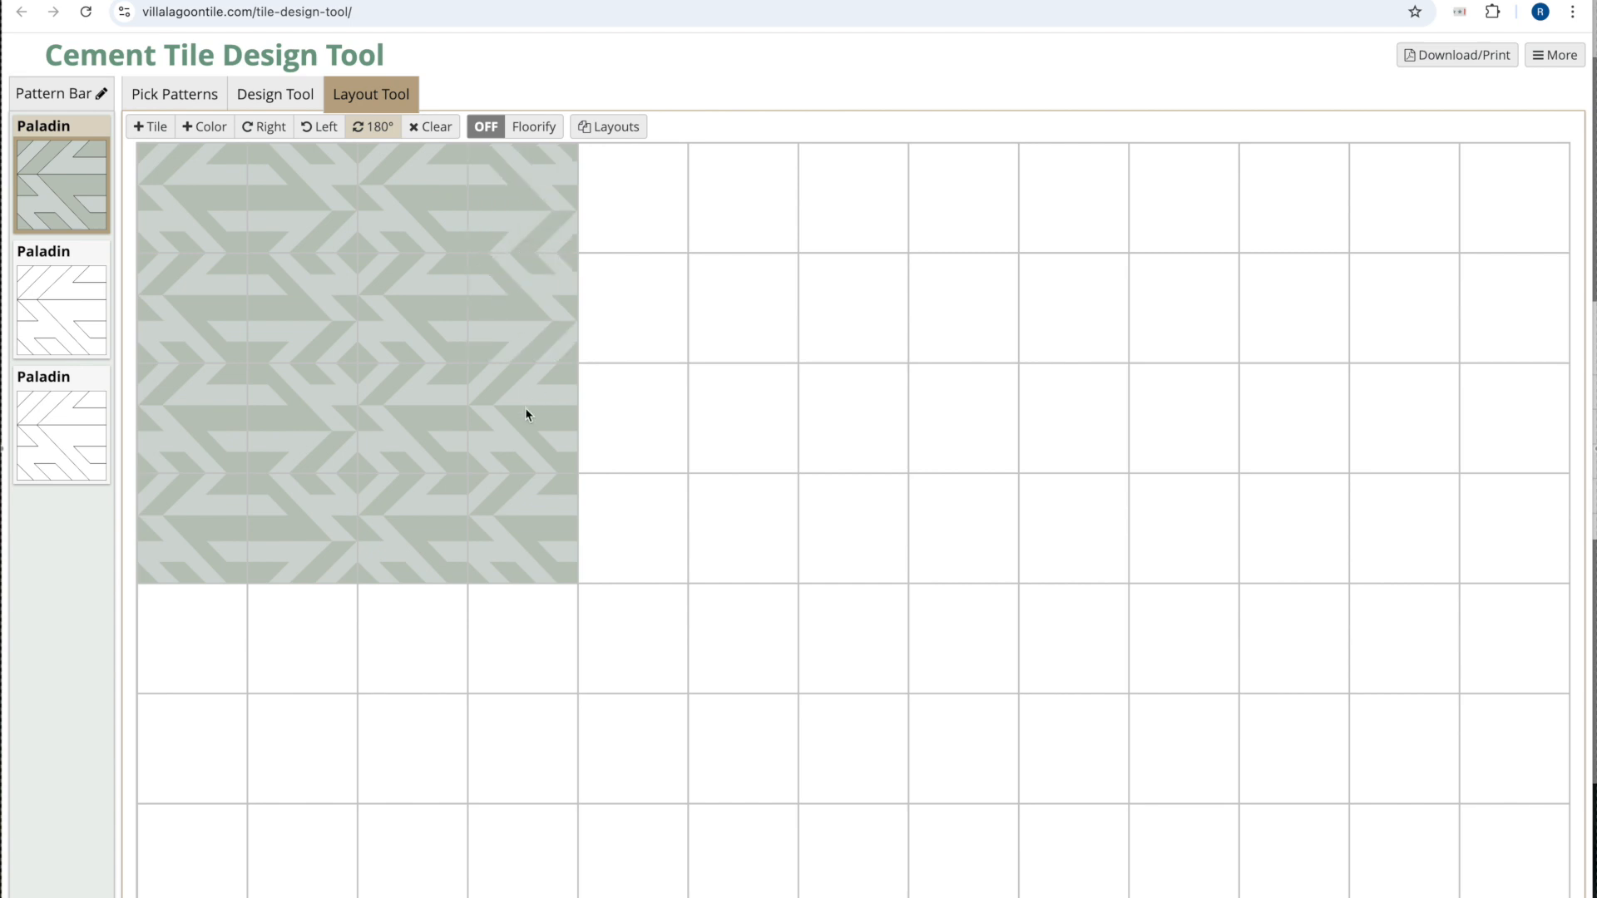
{"action": "left_click", "coordinate": [527, 410]}
{"action": "left_click", "coordinate": [504, 534]}
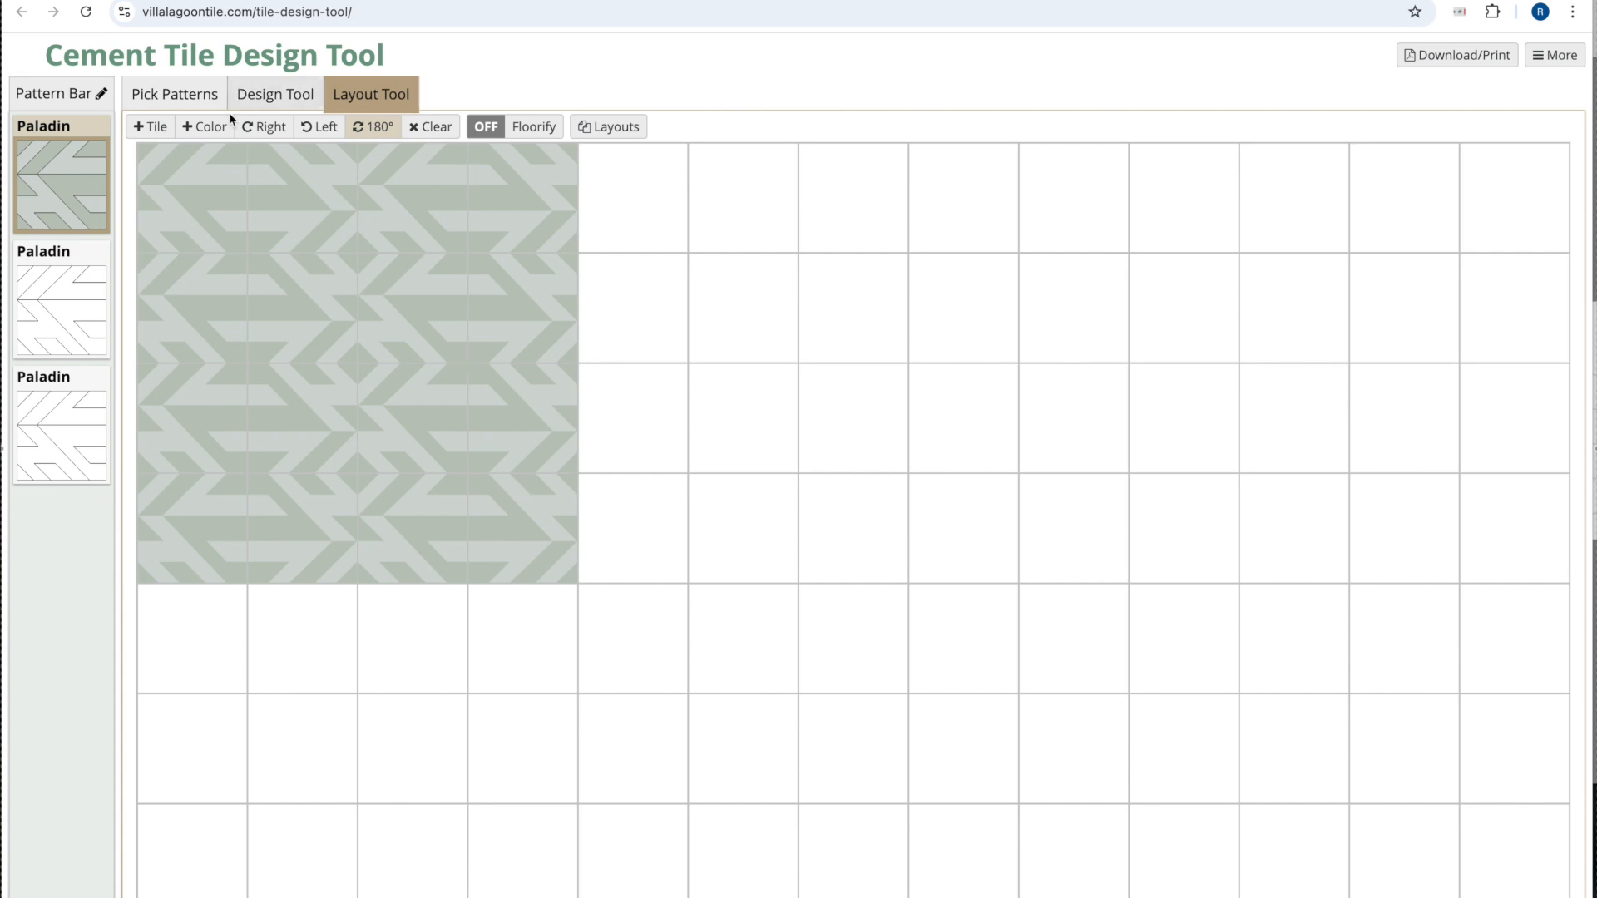
Fill a 4-by-4 block in columns 6–9 and a 3-by-3 block in columns 11–13 with the Paladin tile, starting at the first row.
{"action": "left_click", "coordinate": [68, 171]}
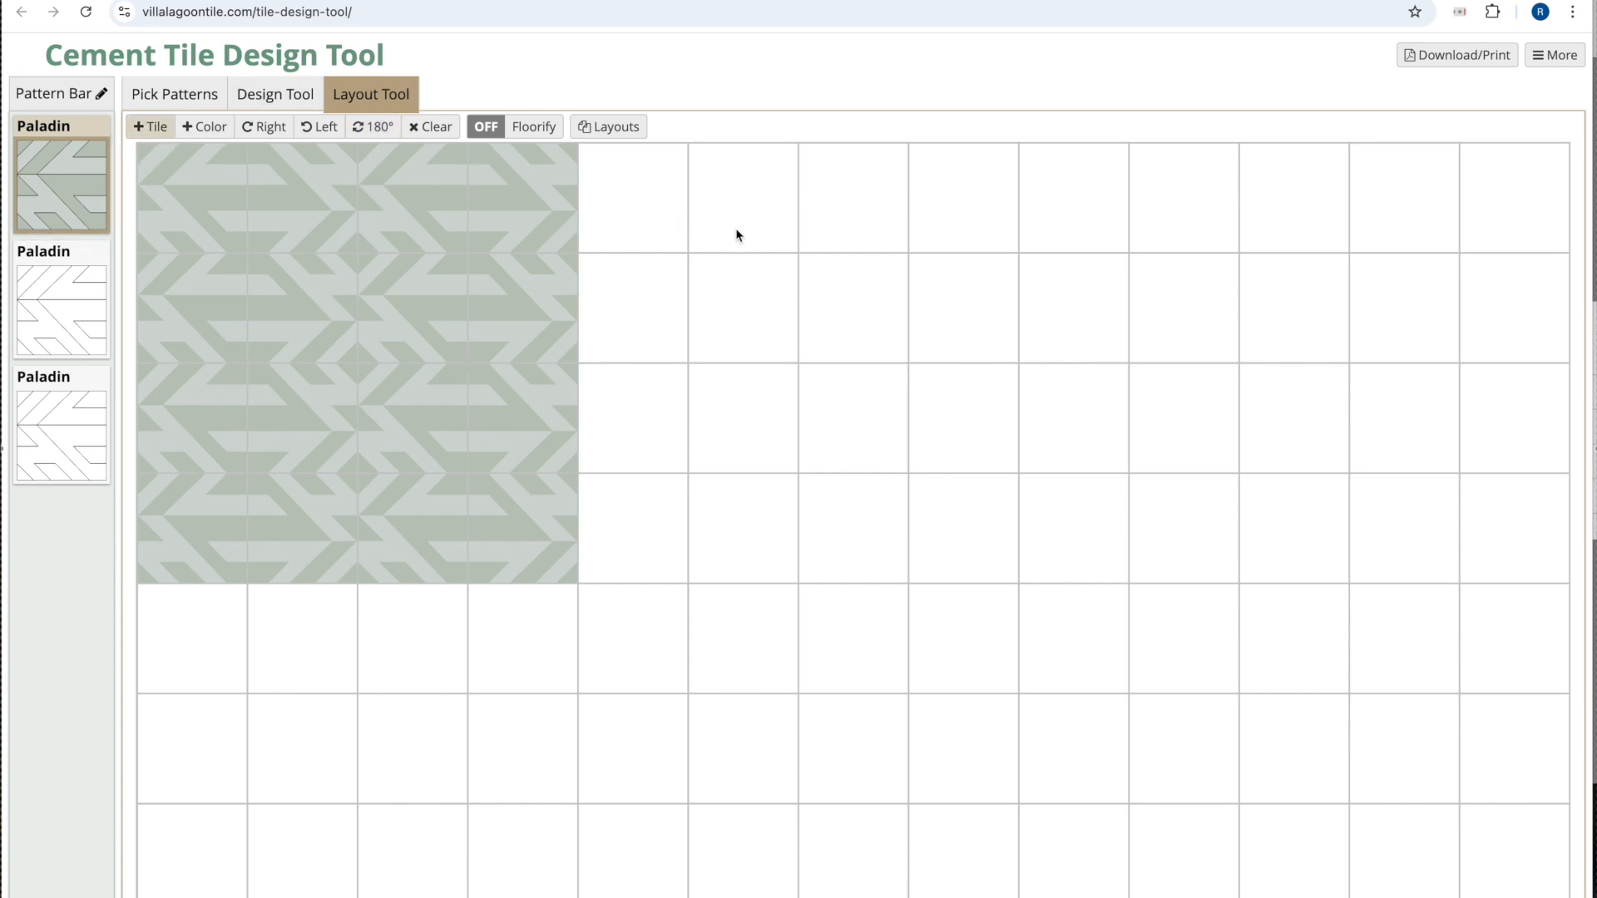
{"action": "mouse_move", "coordinate": [1290, 203]}
{"action": "left_mouse_down"}
{"action": "mouse_move", "coordinate": [1395, 197]}
{"action": "mouse_move", "coordinate": [1544, 225]}
{"action": "mouse_move", "coordinate": [1377, 314]}
{"action": "left_mouse_up"}
{"action": "mouse_move", "coordinate": [729, 205]}
{"action": "left_mouse_down"}
{"action": "mouse_move", "coordinate": [948, 203]}
{"action": "mouse_move", "coordinate": [977, 241]}
{"action": "left_mouse_up"}
{"action": "mouse_move", "coordinate": [980, 299]}
{"action": "left_mouse_down"}
{"action": "mouse_move", "coordinate": [835, 303]}
{"action": "mouse_move", "coordinate": [752, 410]}
{"action": "mouse_move", "coordinate": [838, 428]}
{"action": "mouse_move", "coordinate": [835, 521]}
{"action": "mouse_move", "coordinate": [945, 527]}
{"action": "mouse_move", "coordinate": [702, 186]}
{"action": "left_mouse_up"}
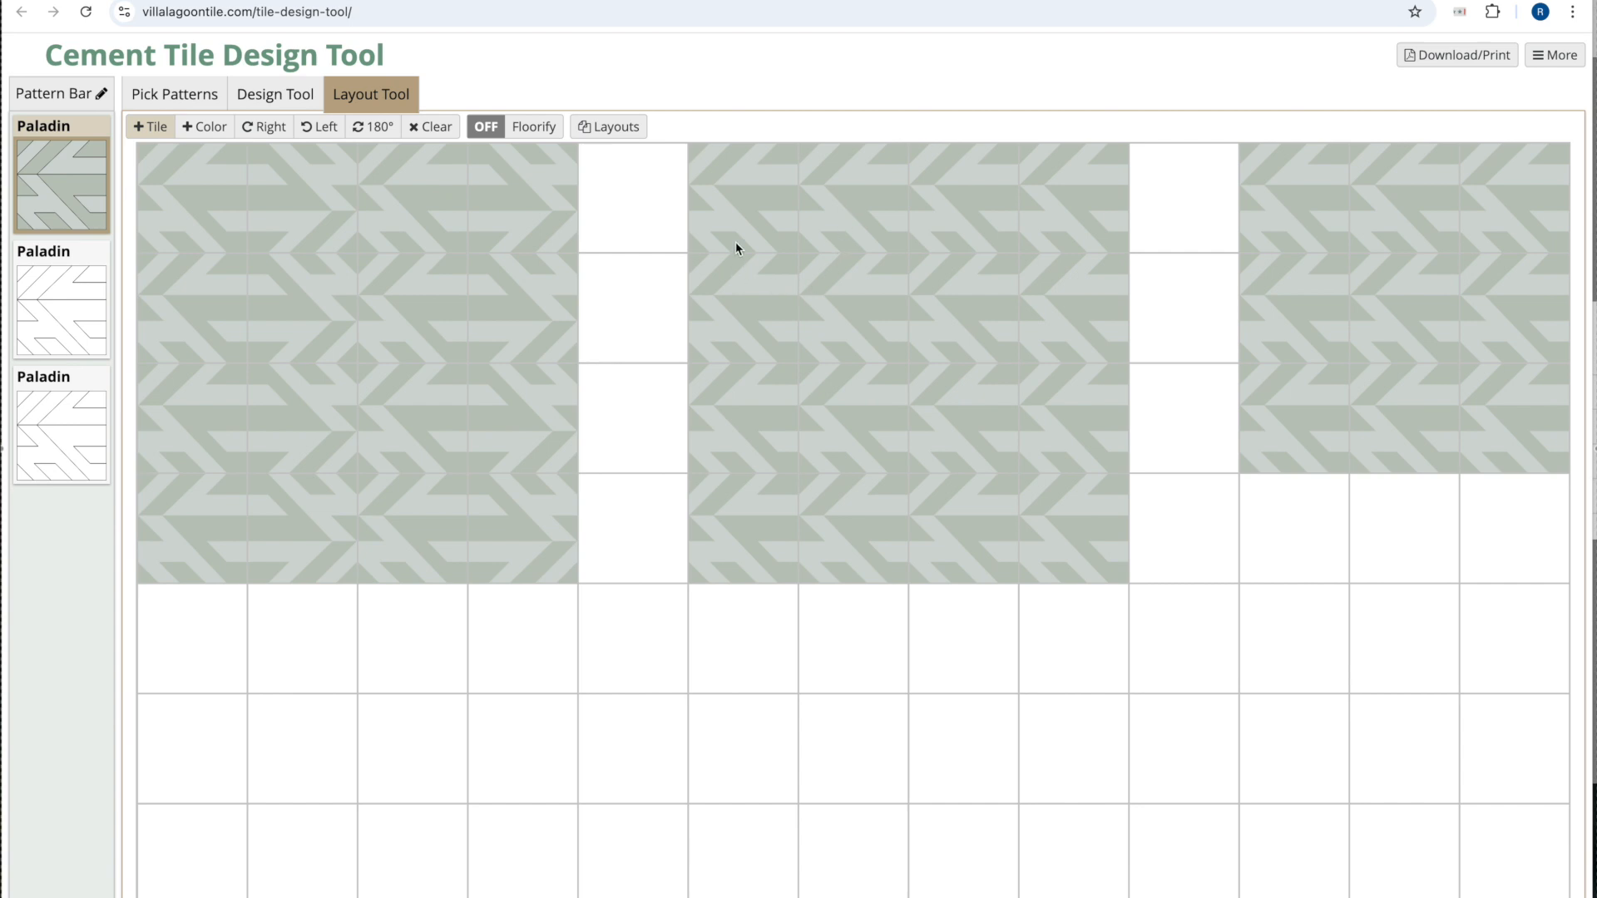
Rotate the second and fourth tiles in the middle block's first row to the right.
{"action": "left_click", "coordinate": [267, 127]}
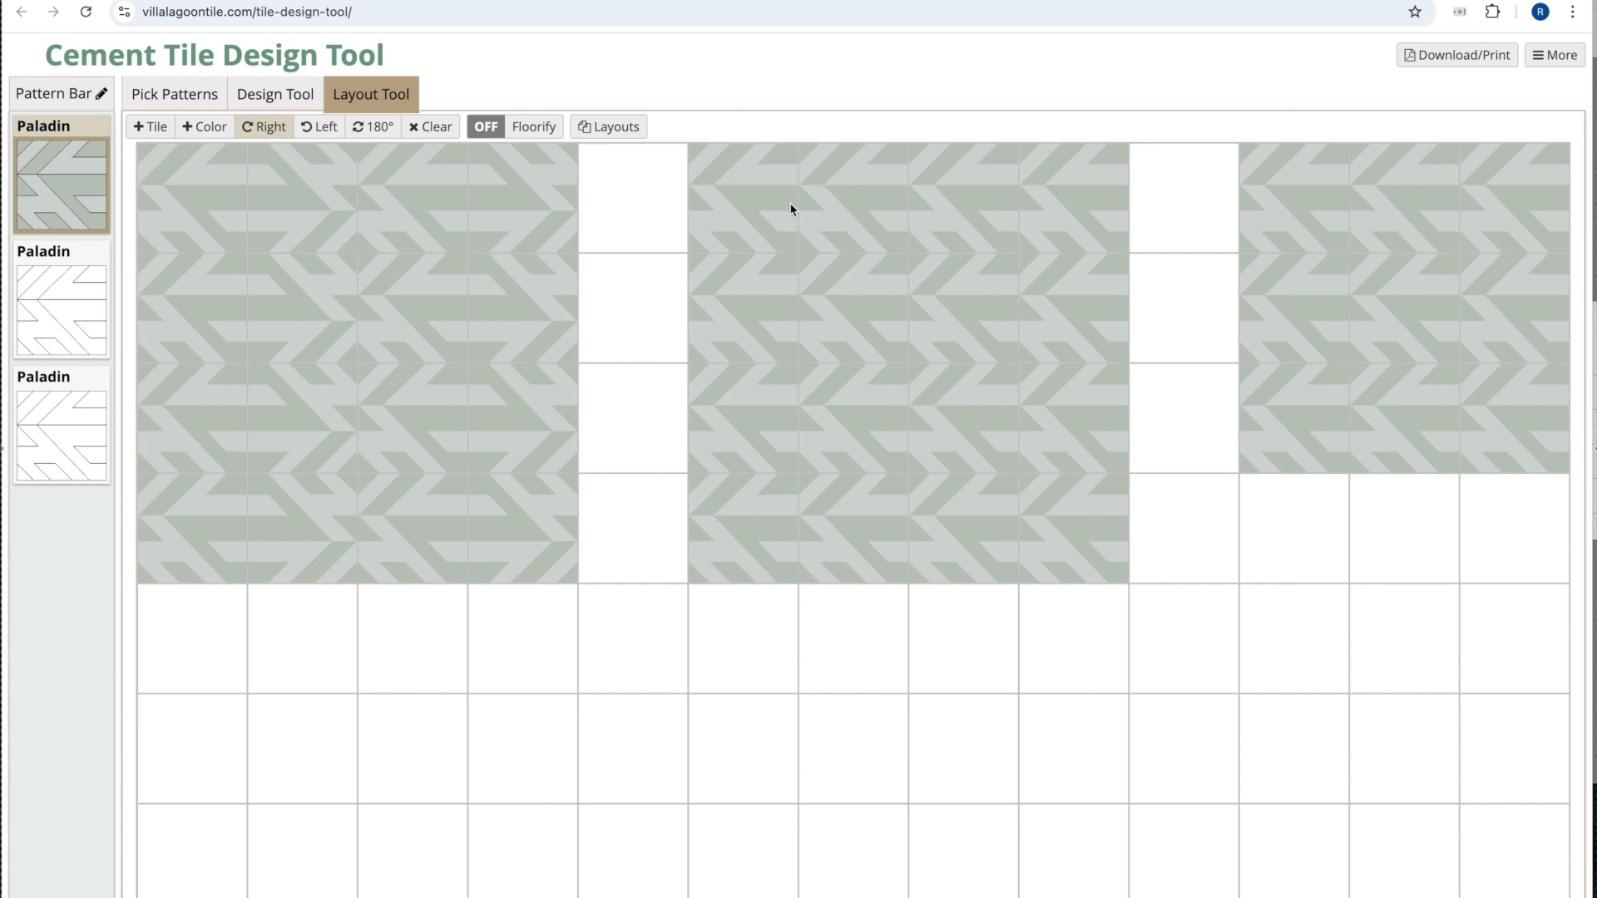
{"action": "left_click", "coordinate": [861, 191]}
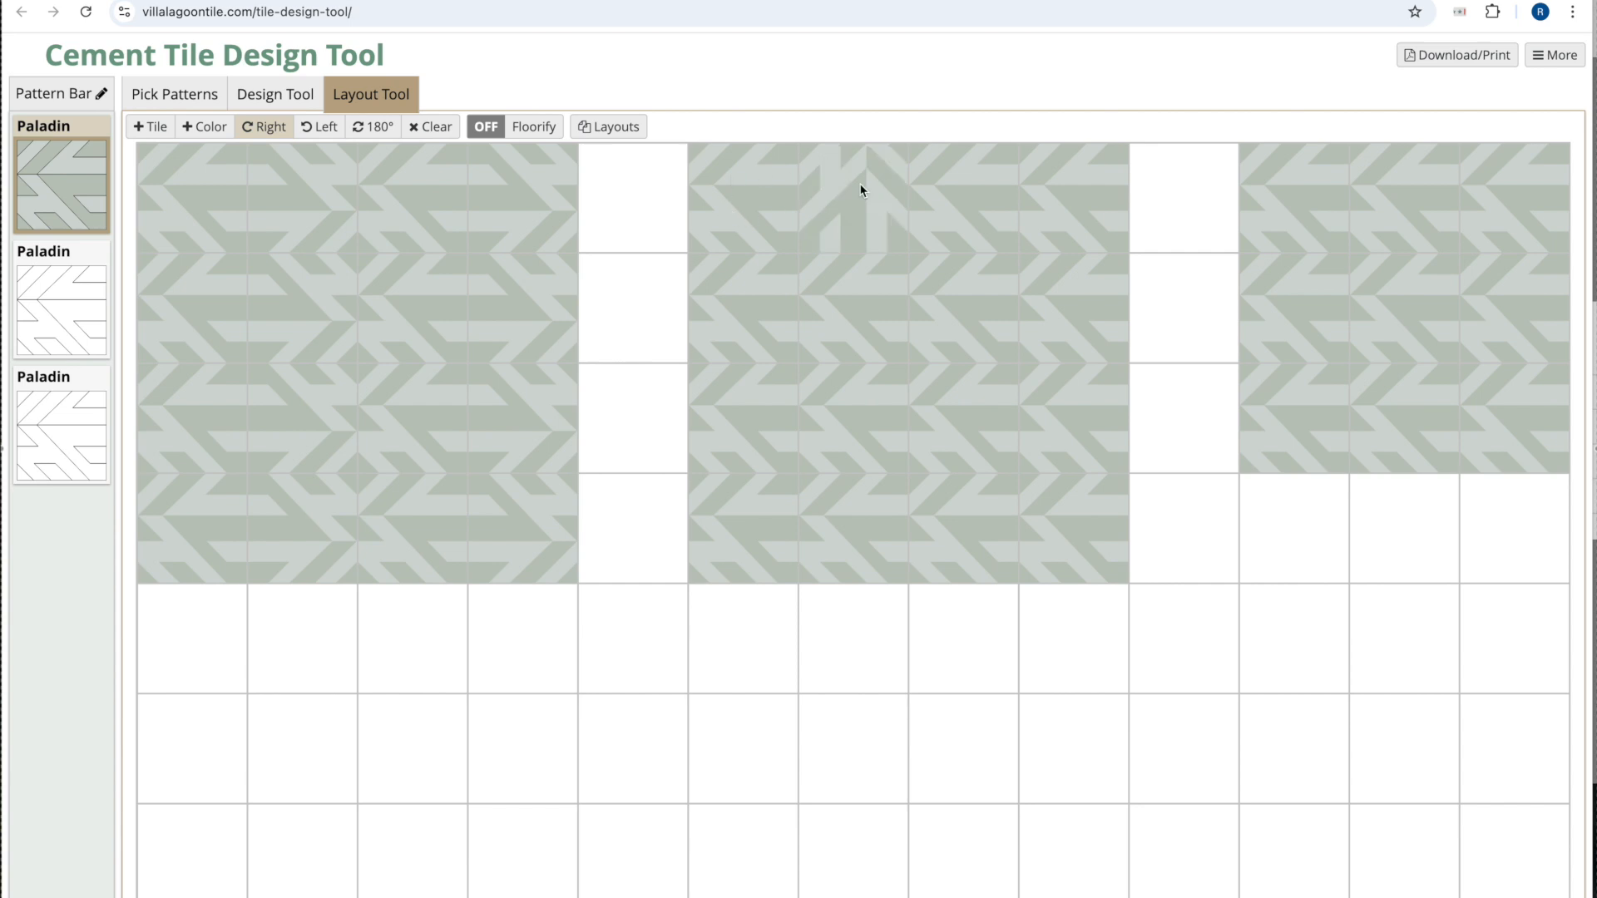
{"action": "left_click", "coordinate": [1084, 193]}
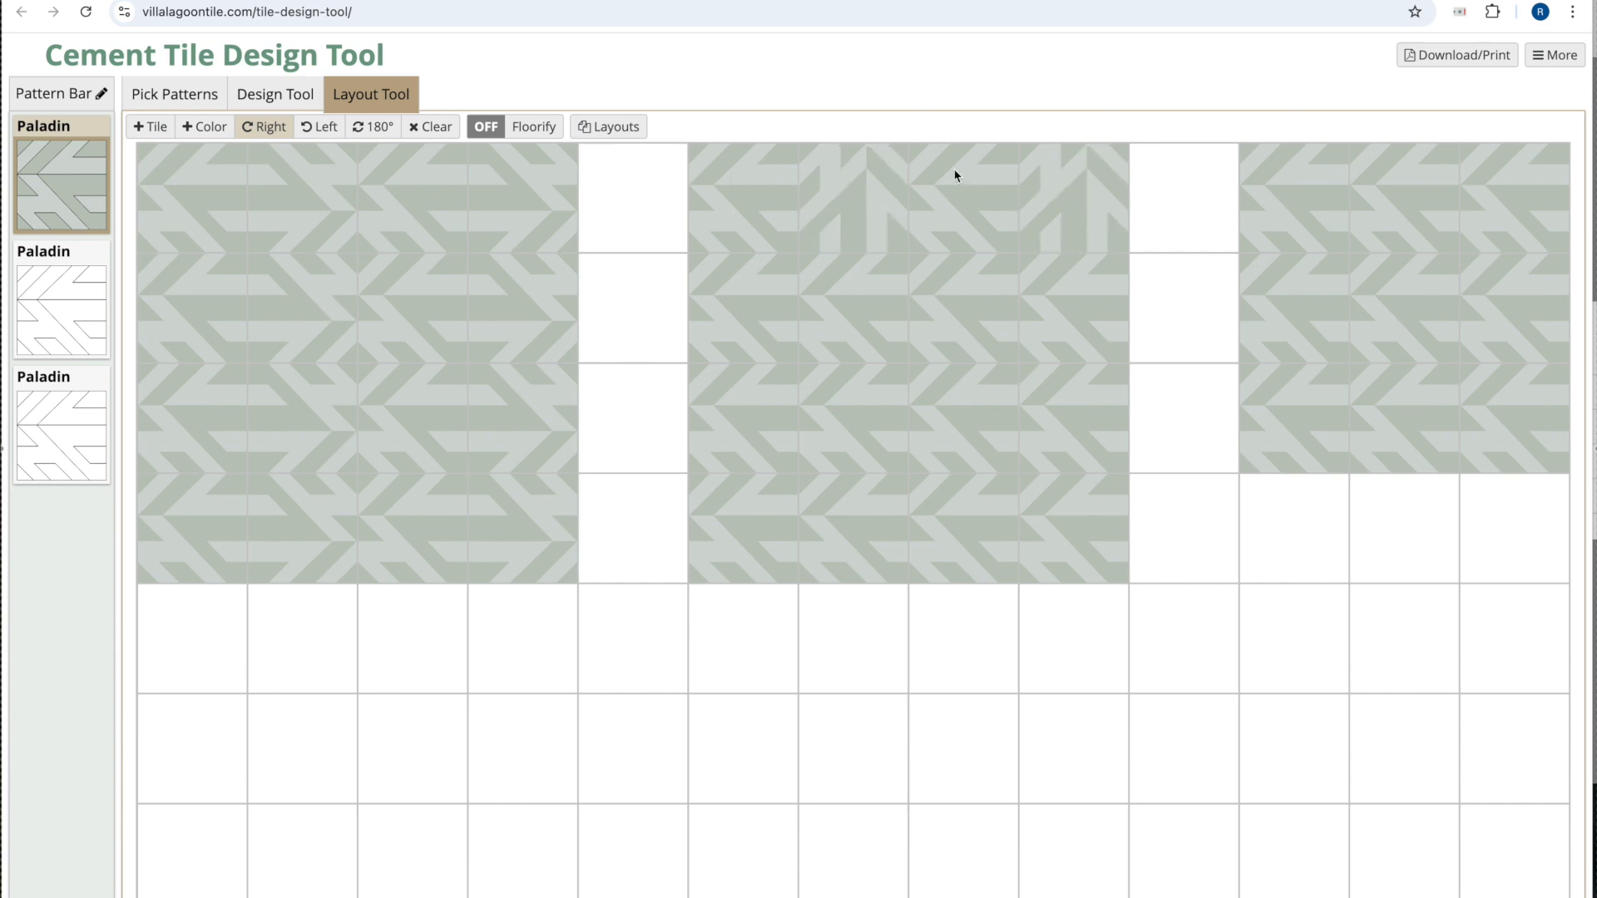
In the middle block's second row, rotate the first and third tiles left and the second and fourth tiles 180°.
{"action": "left_click", "coordinate": [319, 126]}
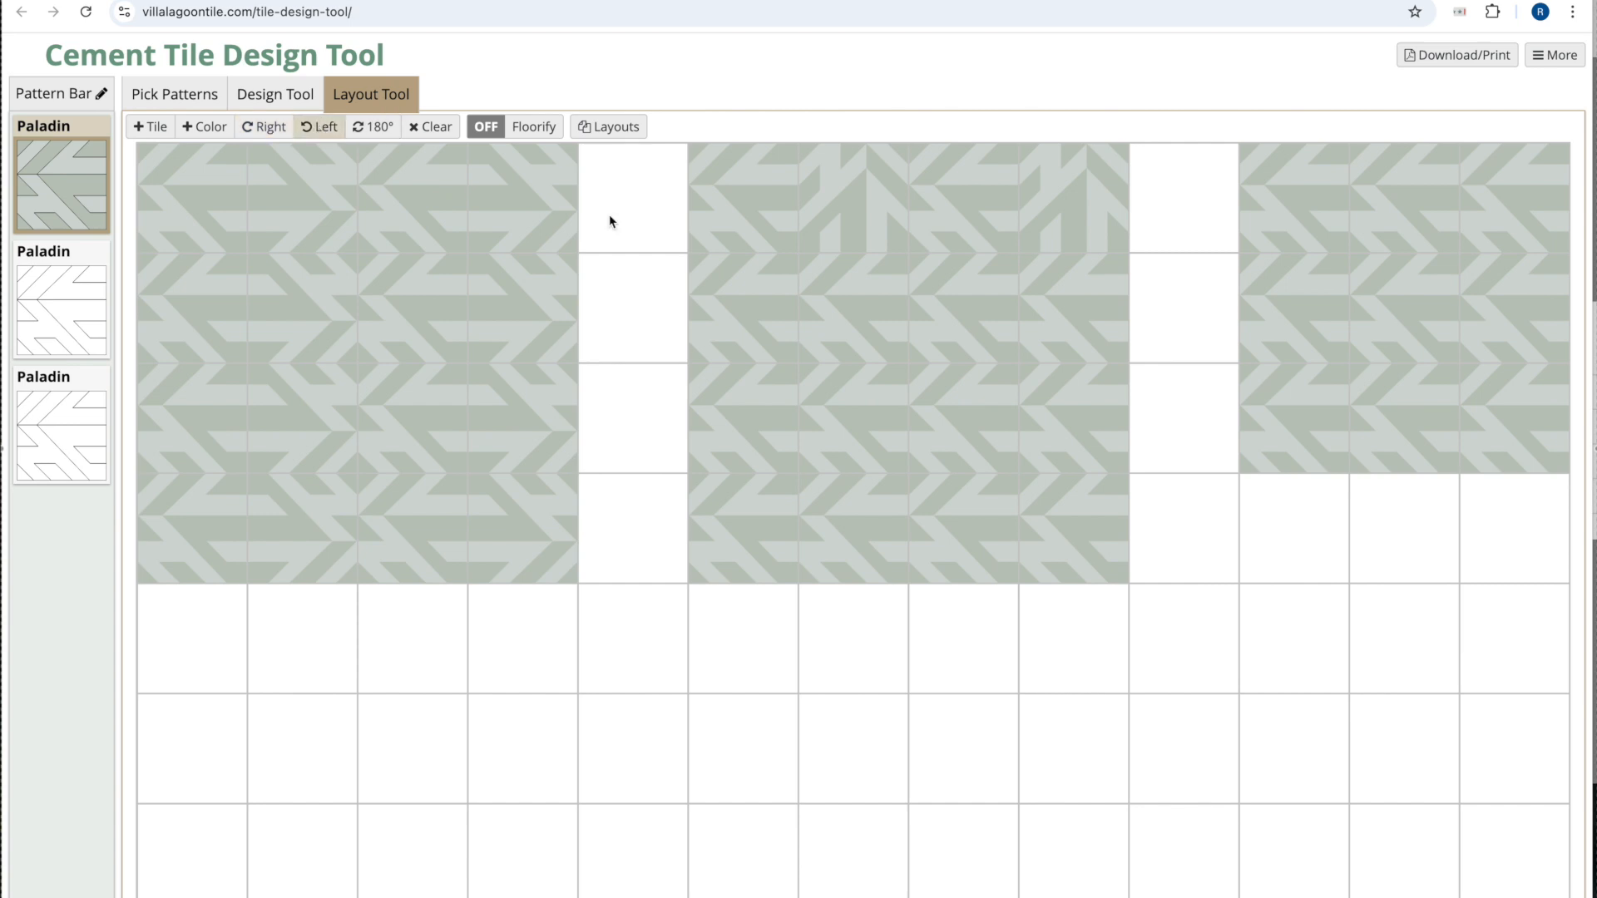
{"action": "left_click", "coordinate": [736, 306]}
{"action": "left_click", "coordinate": [984, 312]}
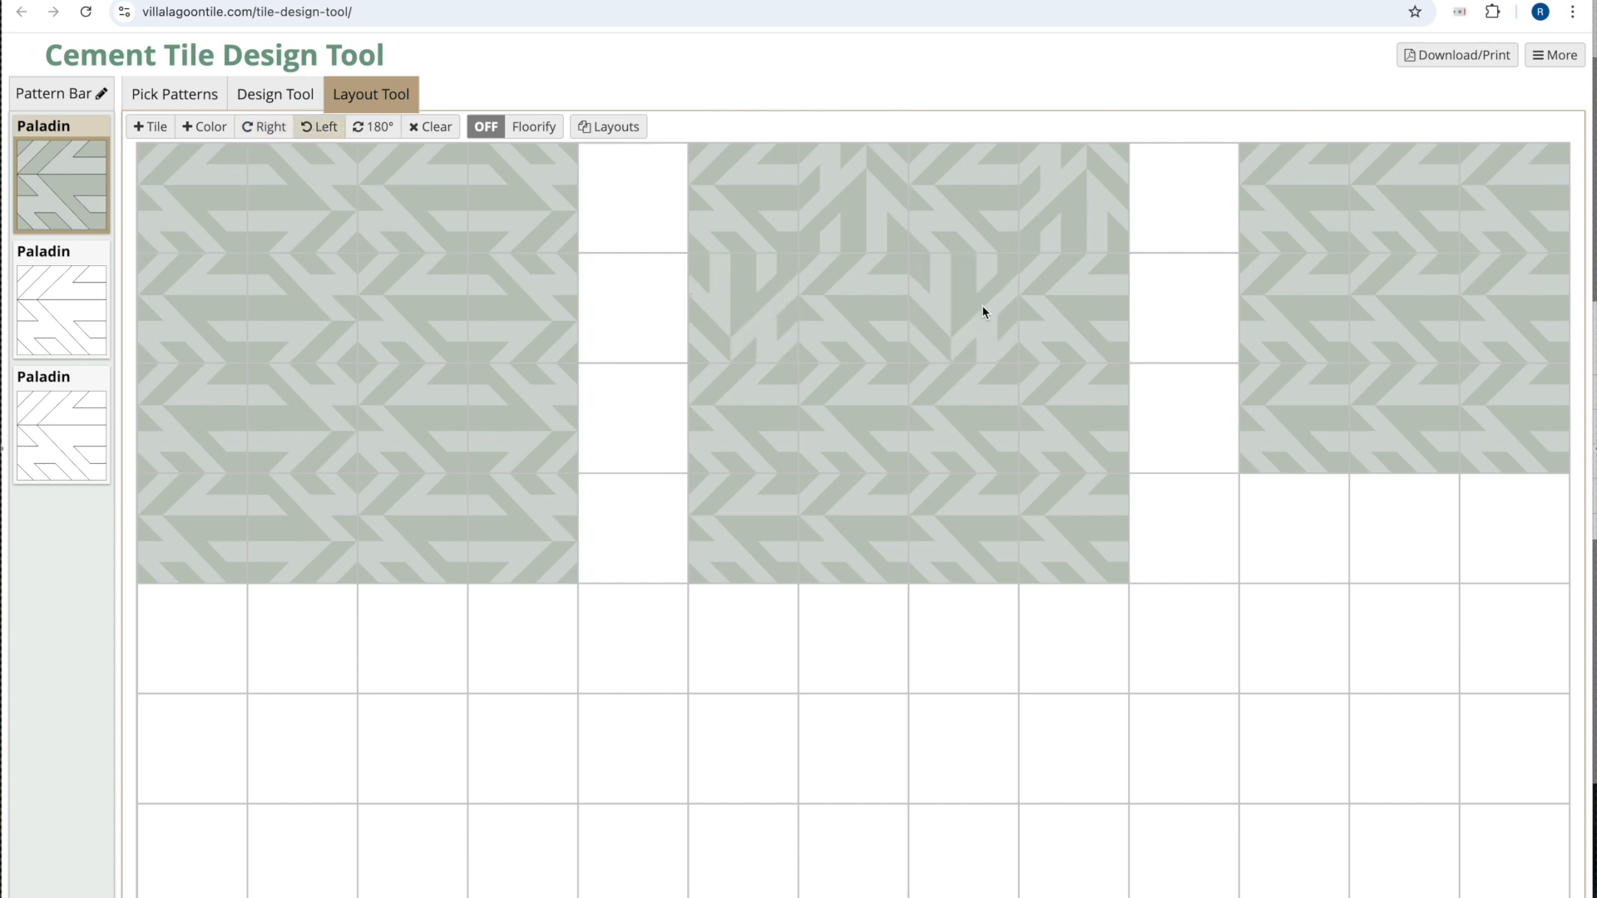
{"action": "left_click", "coordinate": [371, 127]}
{"action": "left_click", "coordinate": [843, 315]}
{"action": "left_click", "coordinate": [1085, 316]}
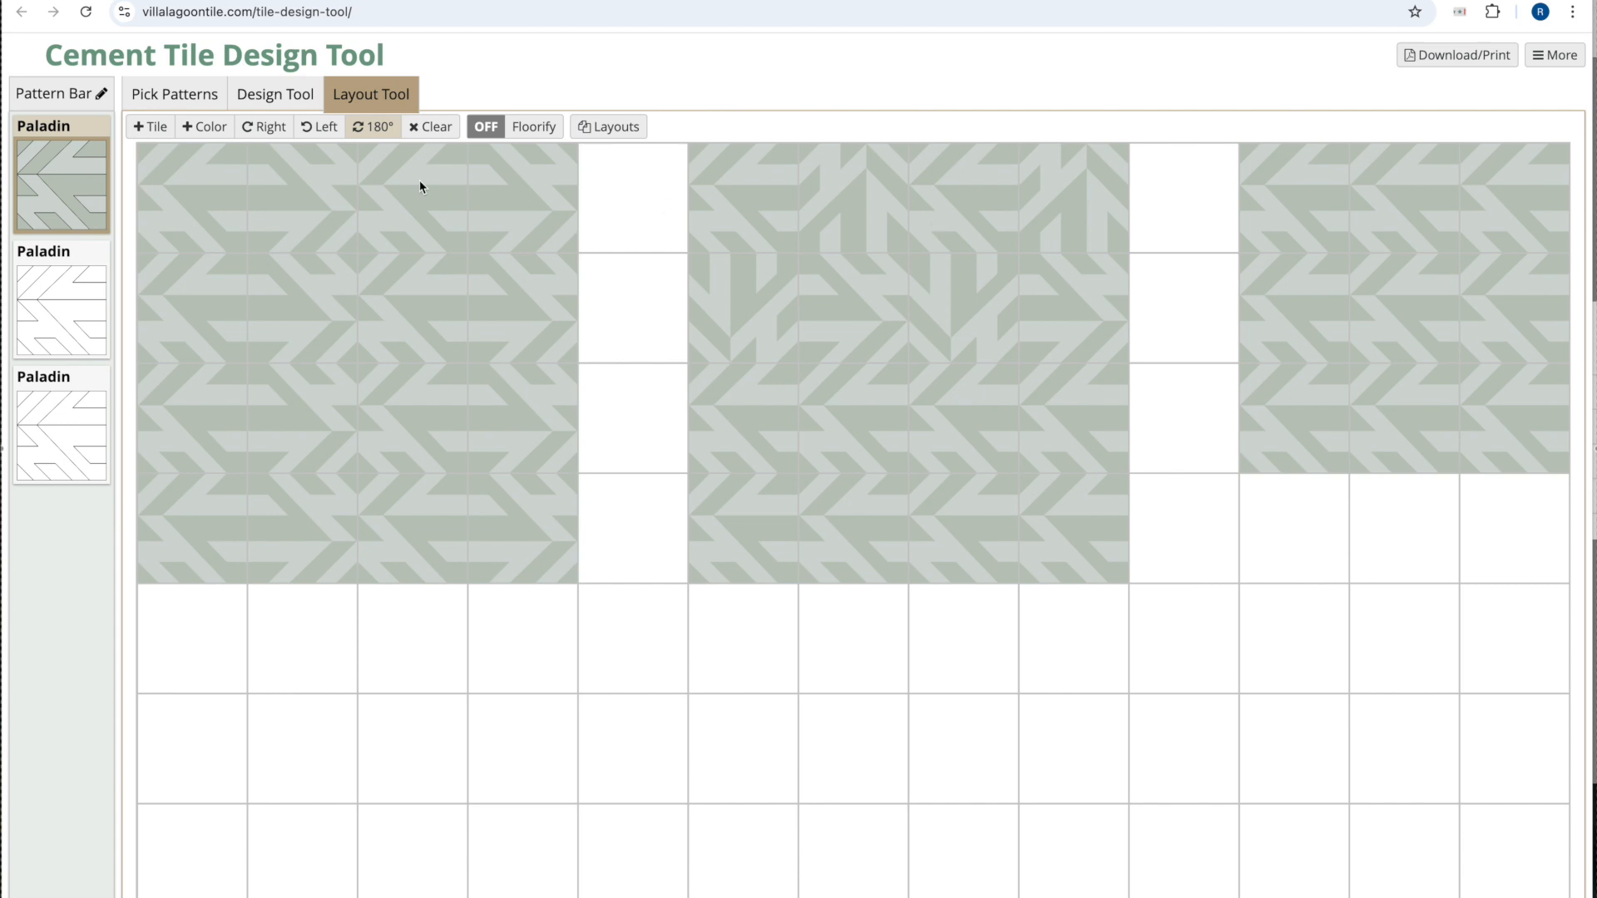
Clear all four tiles from the middle block's third row.
{"action": "left_click", "coordinate": [437, 126]}
{"action": "left_click", "coordinate": [761, 433]}
{"action": "left_click", "coordinate": [899, 424]}
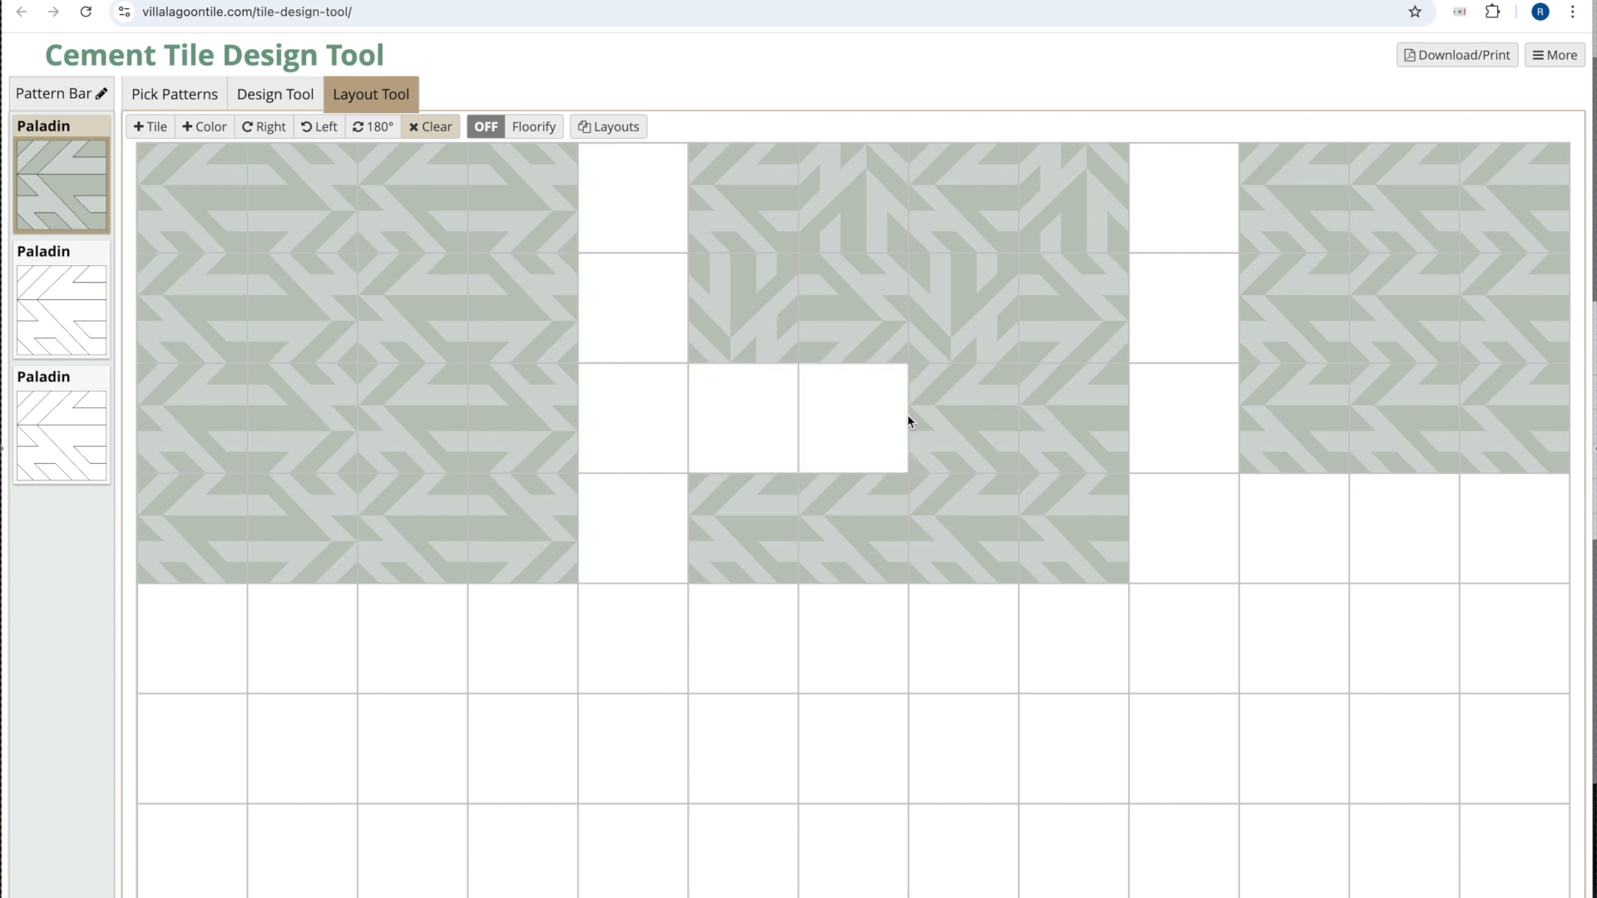
{"action": "left_click", "coordinate": [965, 420]}
{"action": "left_click", "coordinate": [1063, 416]}
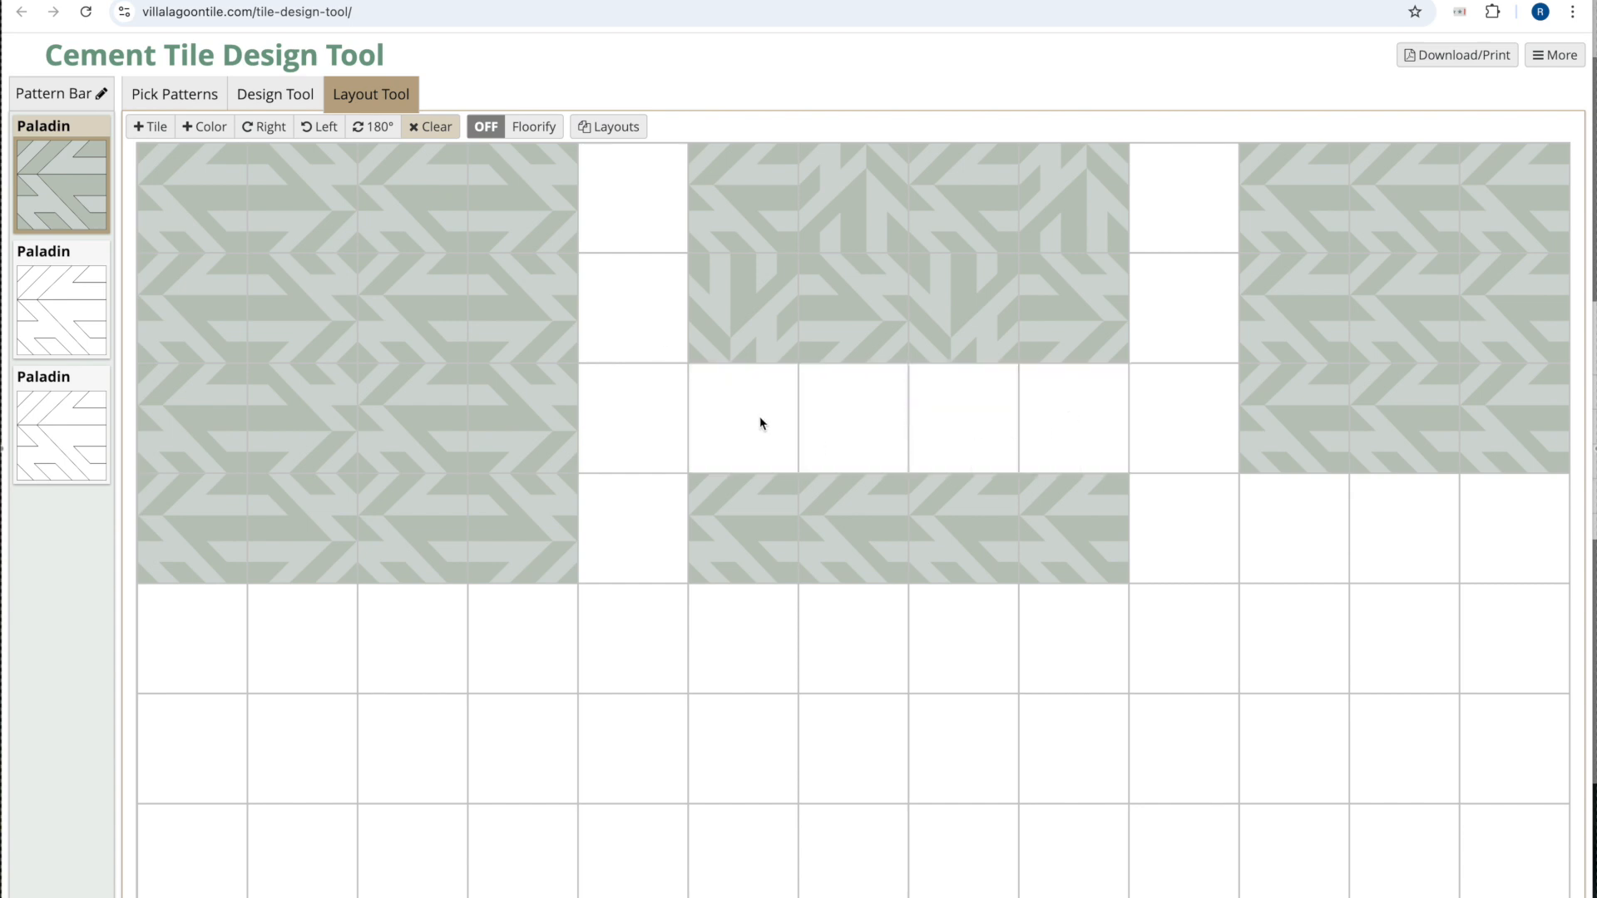
Add two more four-tile rows of Paladin below the middle block's remaining lower row, in grid rows 5 and 6.
{"action": "left_click", "coordinate": [98, 216]}
{"action": "left_click", "coordinate": [743, 635]}
{"action": "left_click", "coordinate": [827, 629]}
{"action": "left_click", "coordinate": [945, 630]}
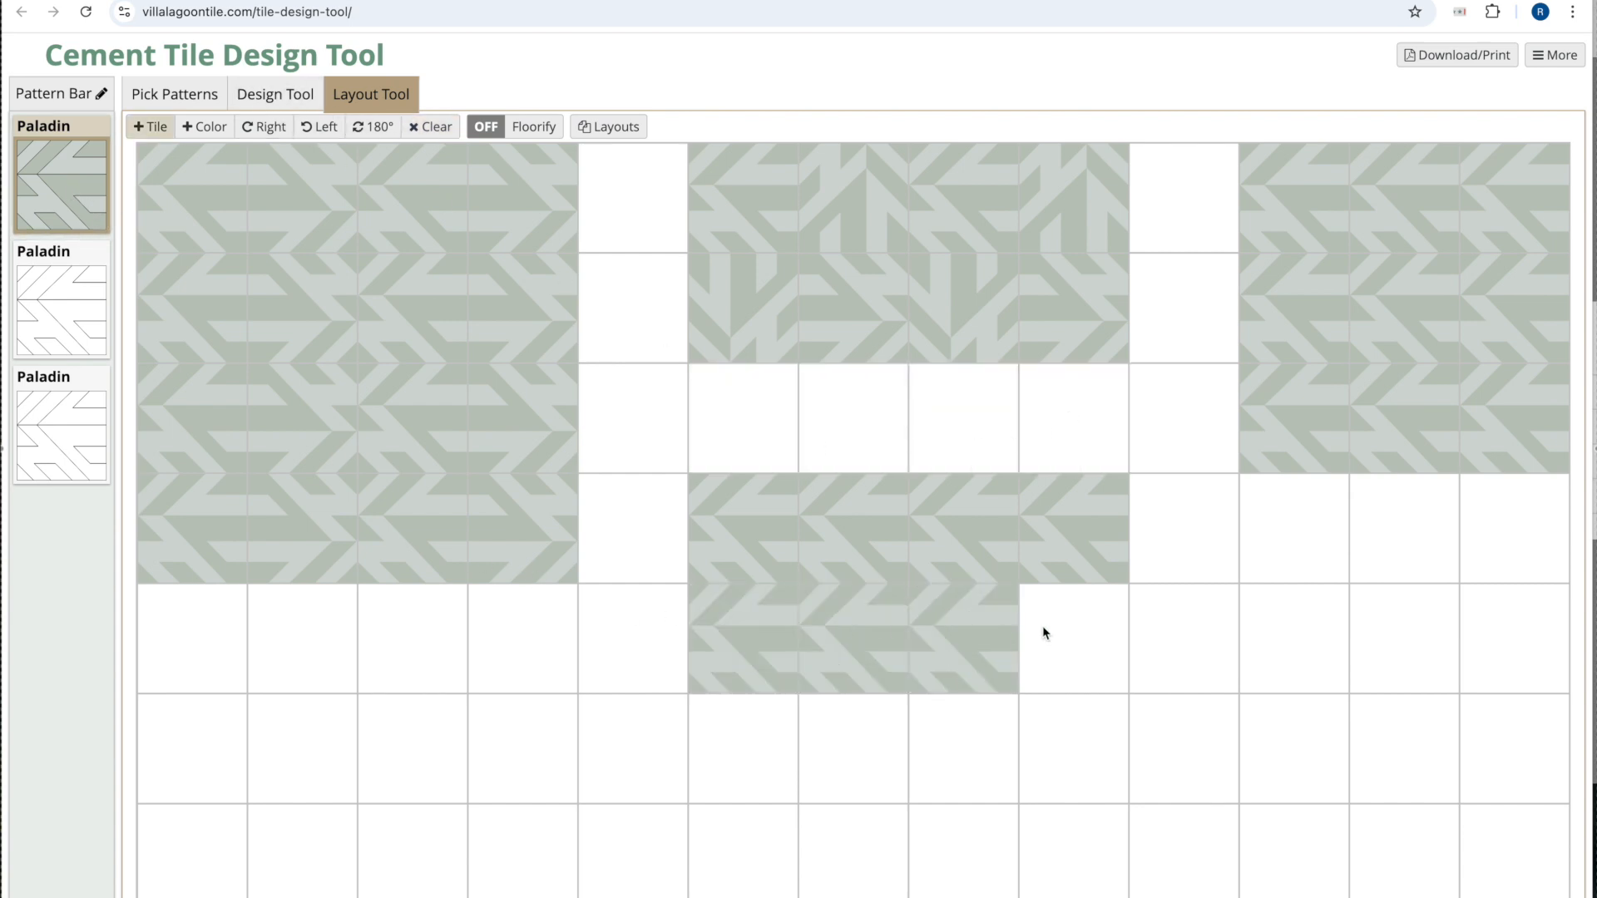
{"action": "left_click", "coordinate": [1043, 635]}
{"action": "left_click", "coordinate": [1076, 750]}
{"action": "left_click", "coordinate": [958, 764]}
{"action": "left_click", "coordinate": [845, 758]}
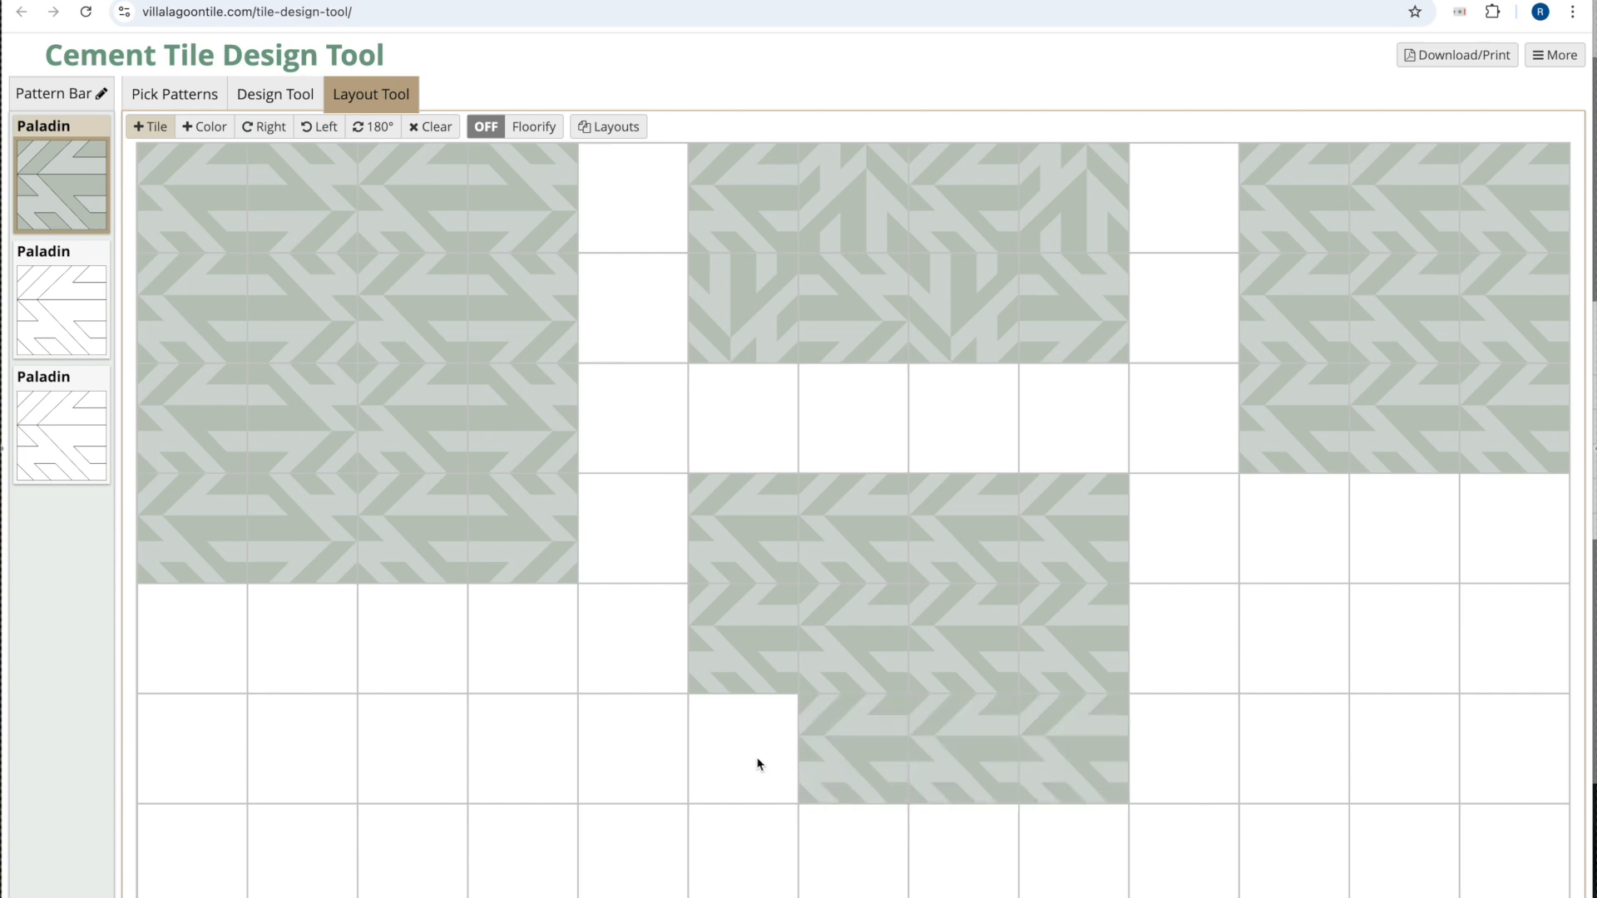
{"action": "left_click", "coordinate": [747, 764]}
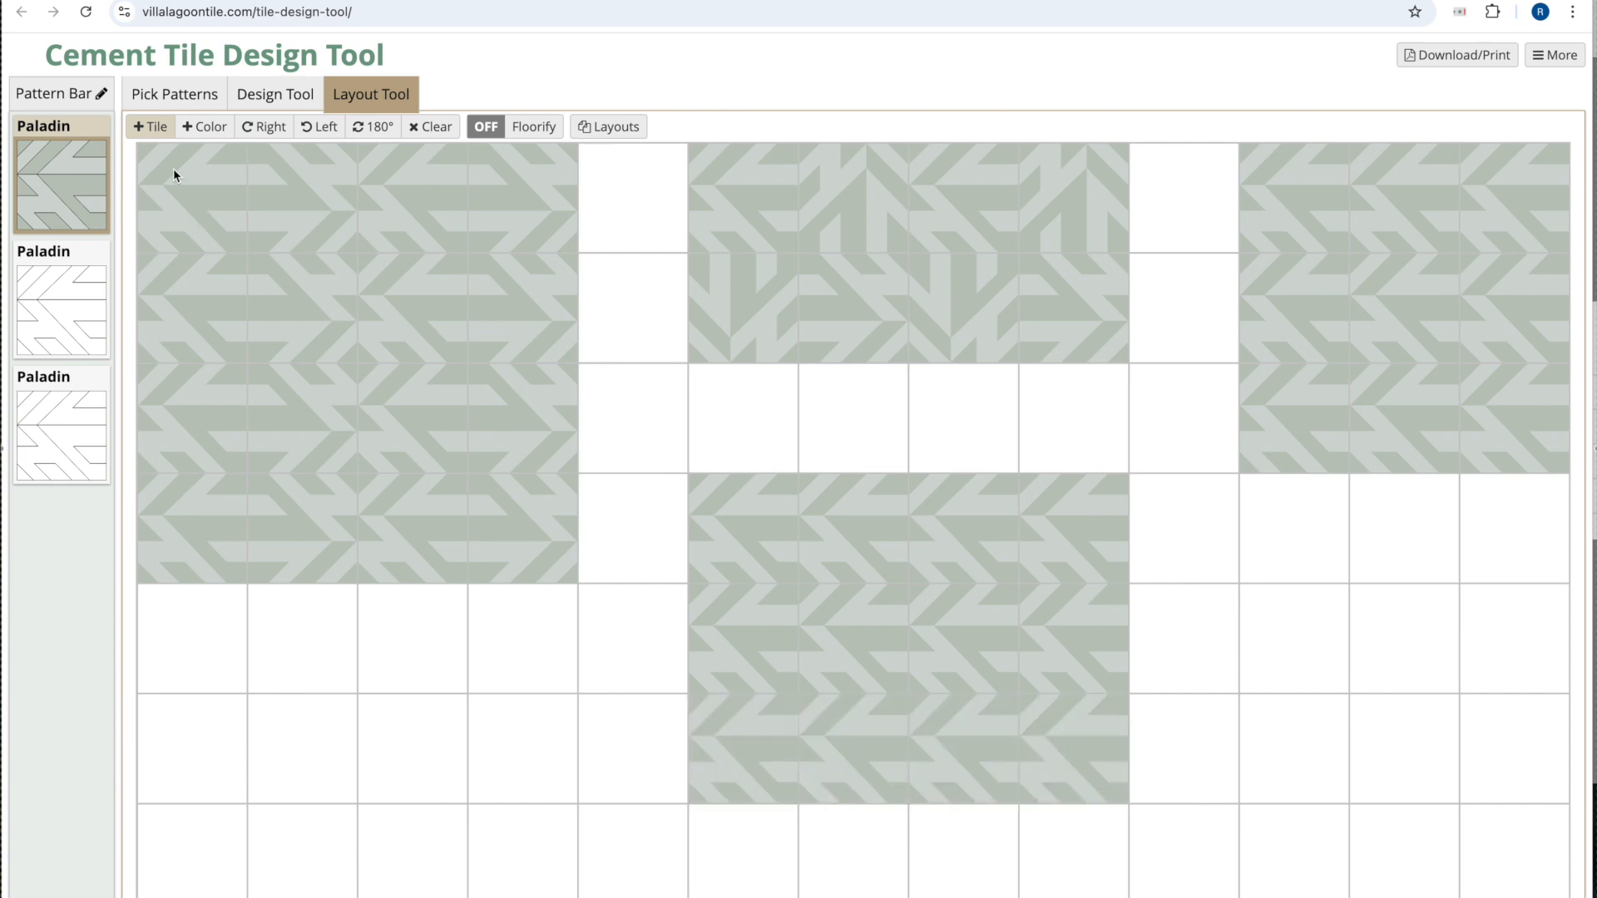
In the lower middle block, rotate the second and fourth tiles of grid rows 4 and 6 and the first and third of row 5 by 180°.
{"action": "left_click", "coordinate": [367, 129]}
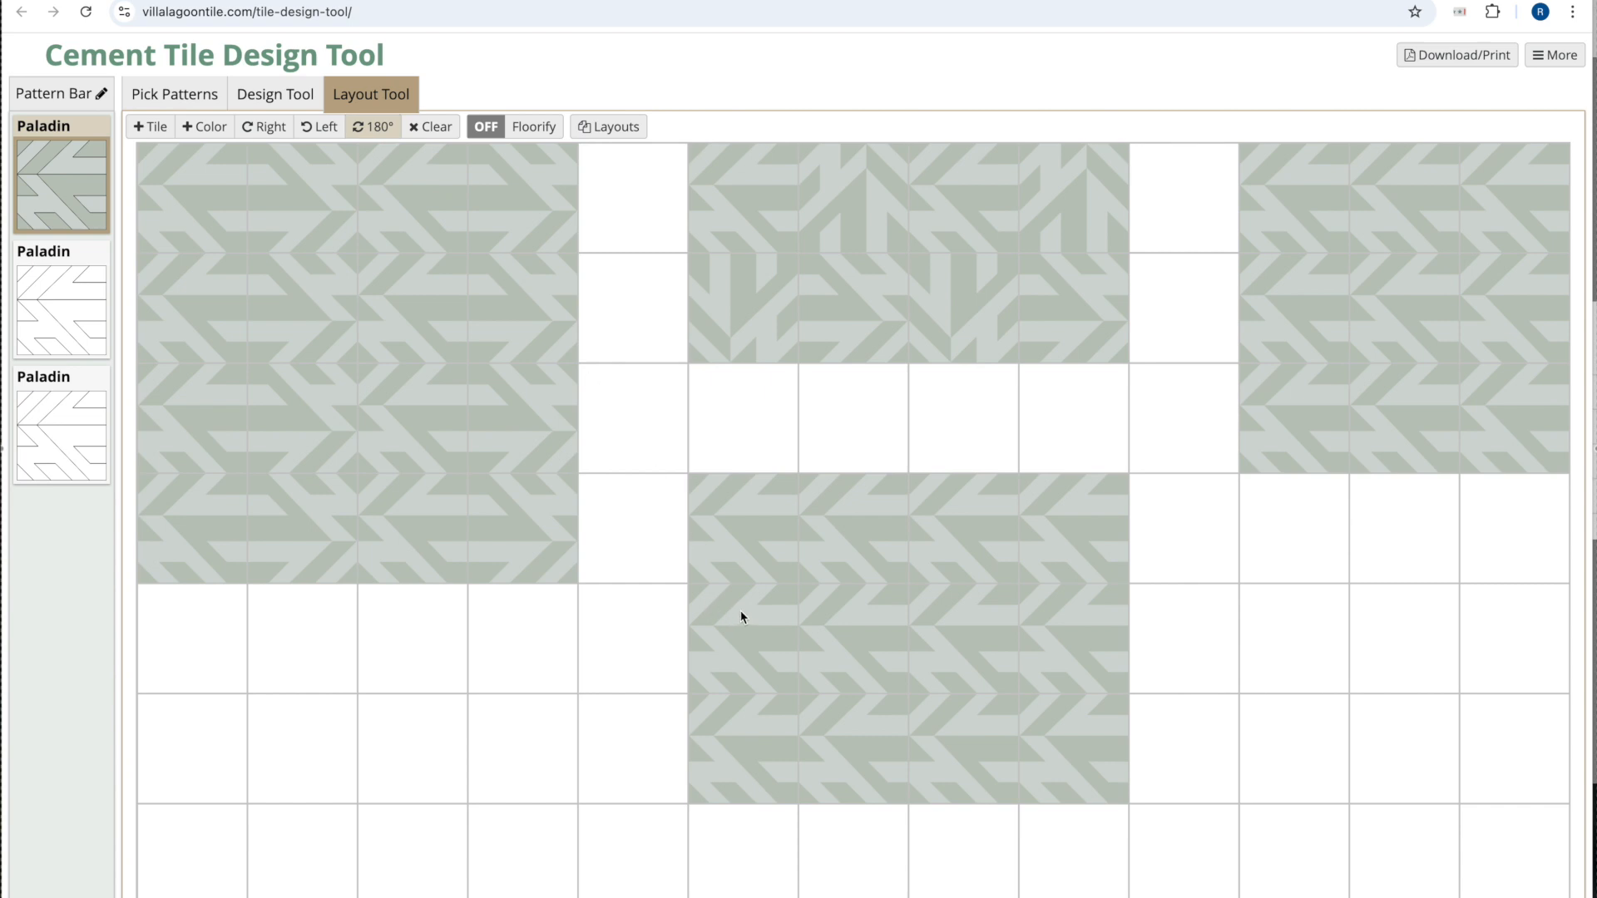
{"action": "left_click", "coordinate": [749, 634]}
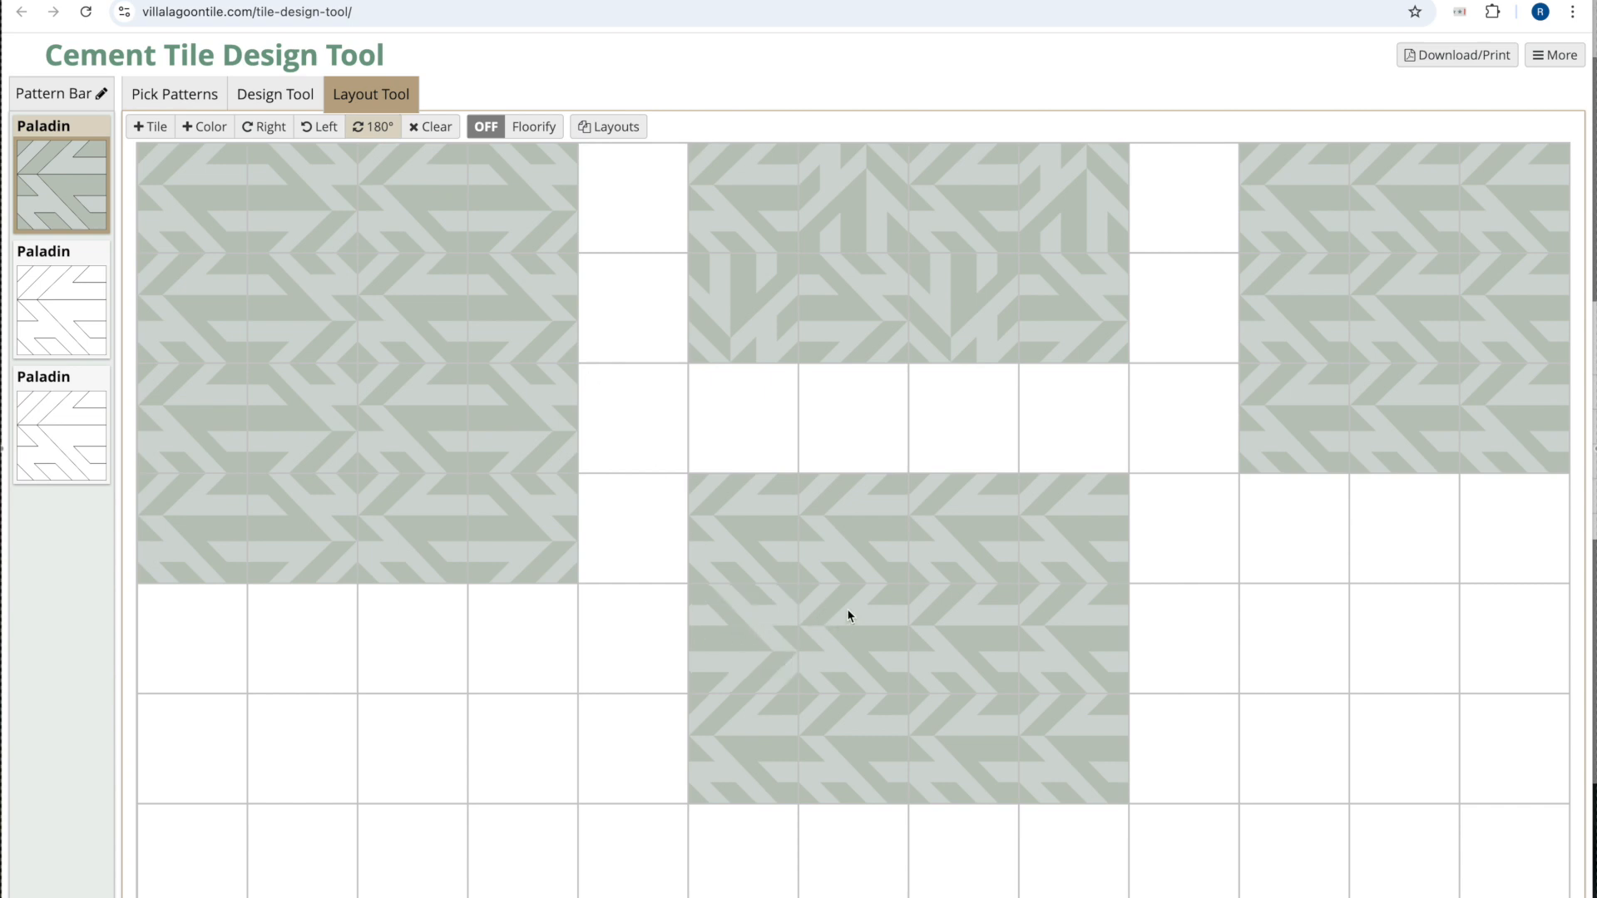
{"action": "left_click", "coordinate": [867, 539]}
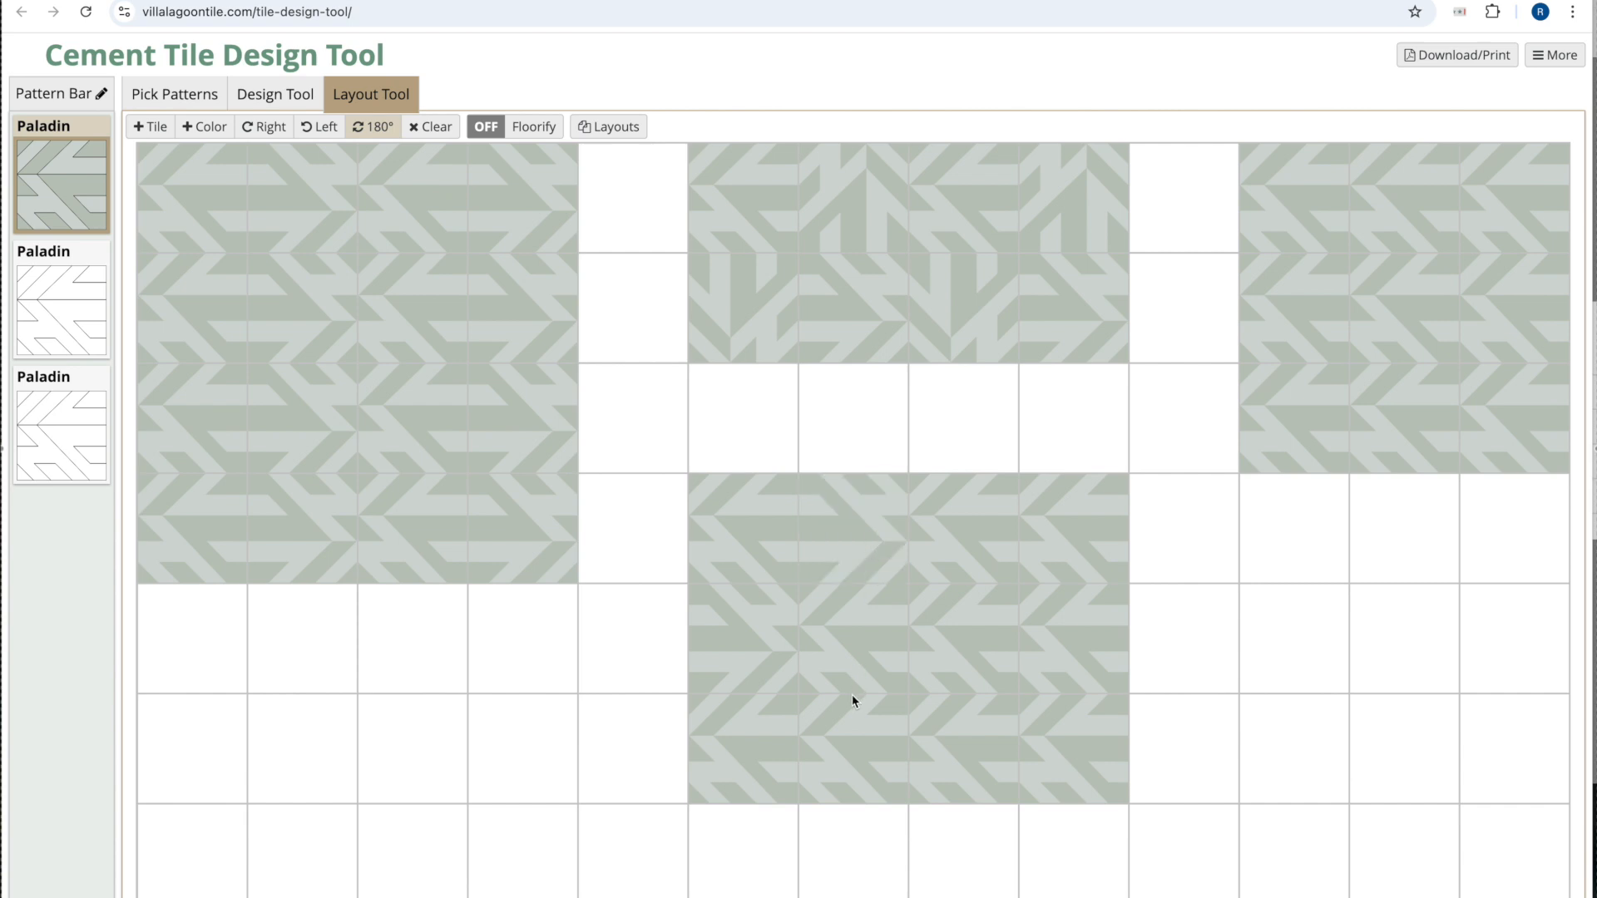
{"action": "left_click", "coordinate": [859, 738]}
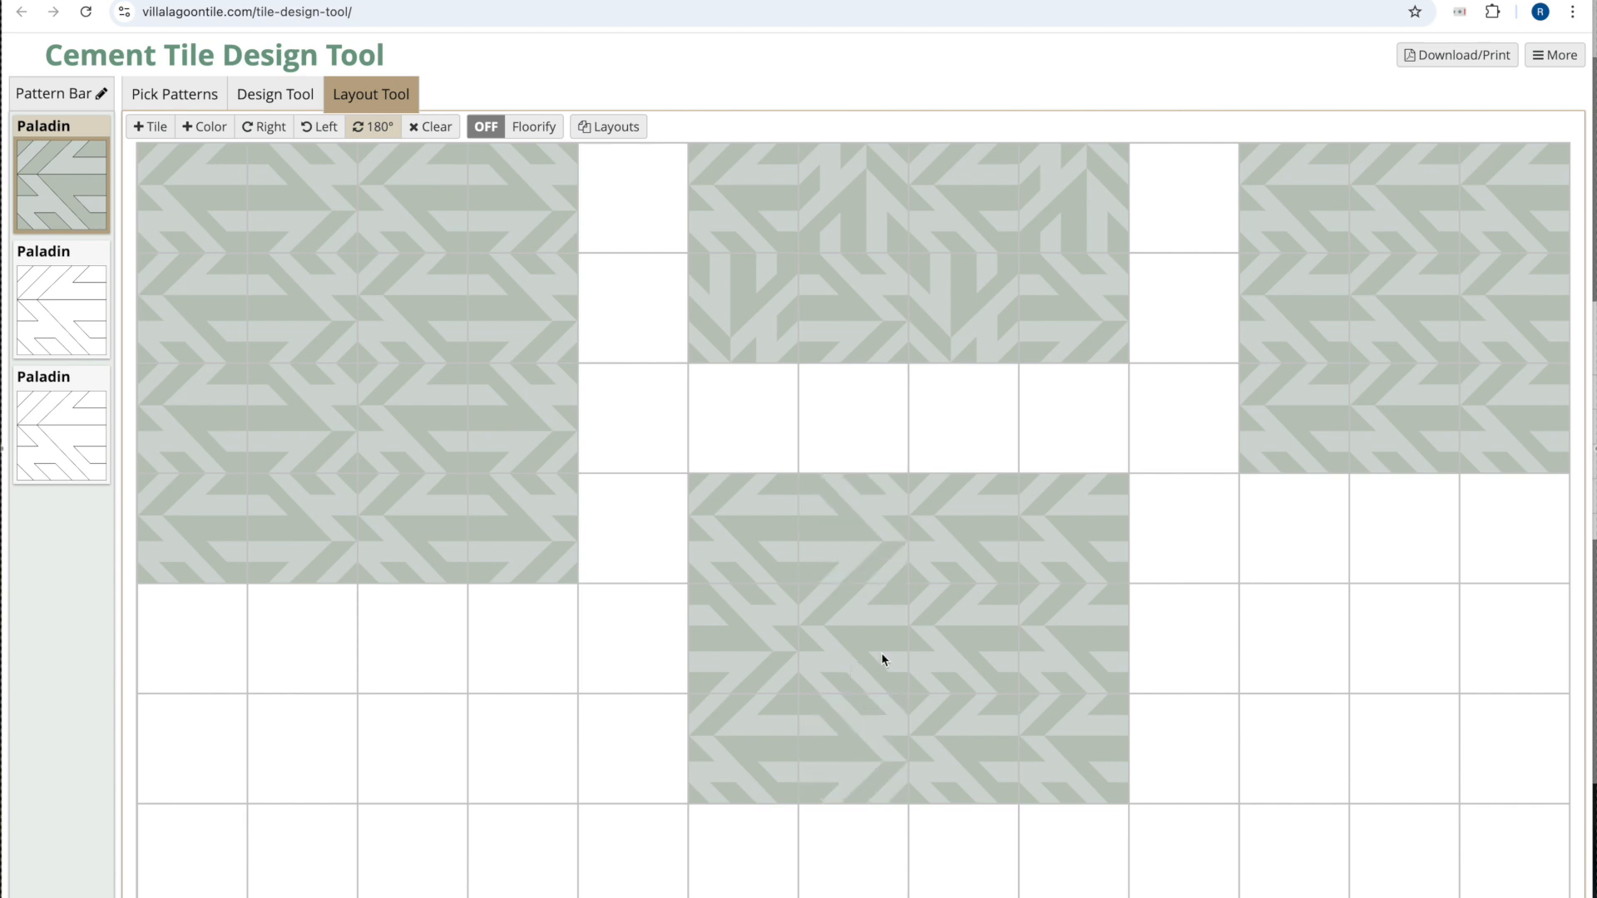
{"action": "left_click", "coordinate": [946, 628]}
{"action": "left_click", "coordinate": [1070, 517]}
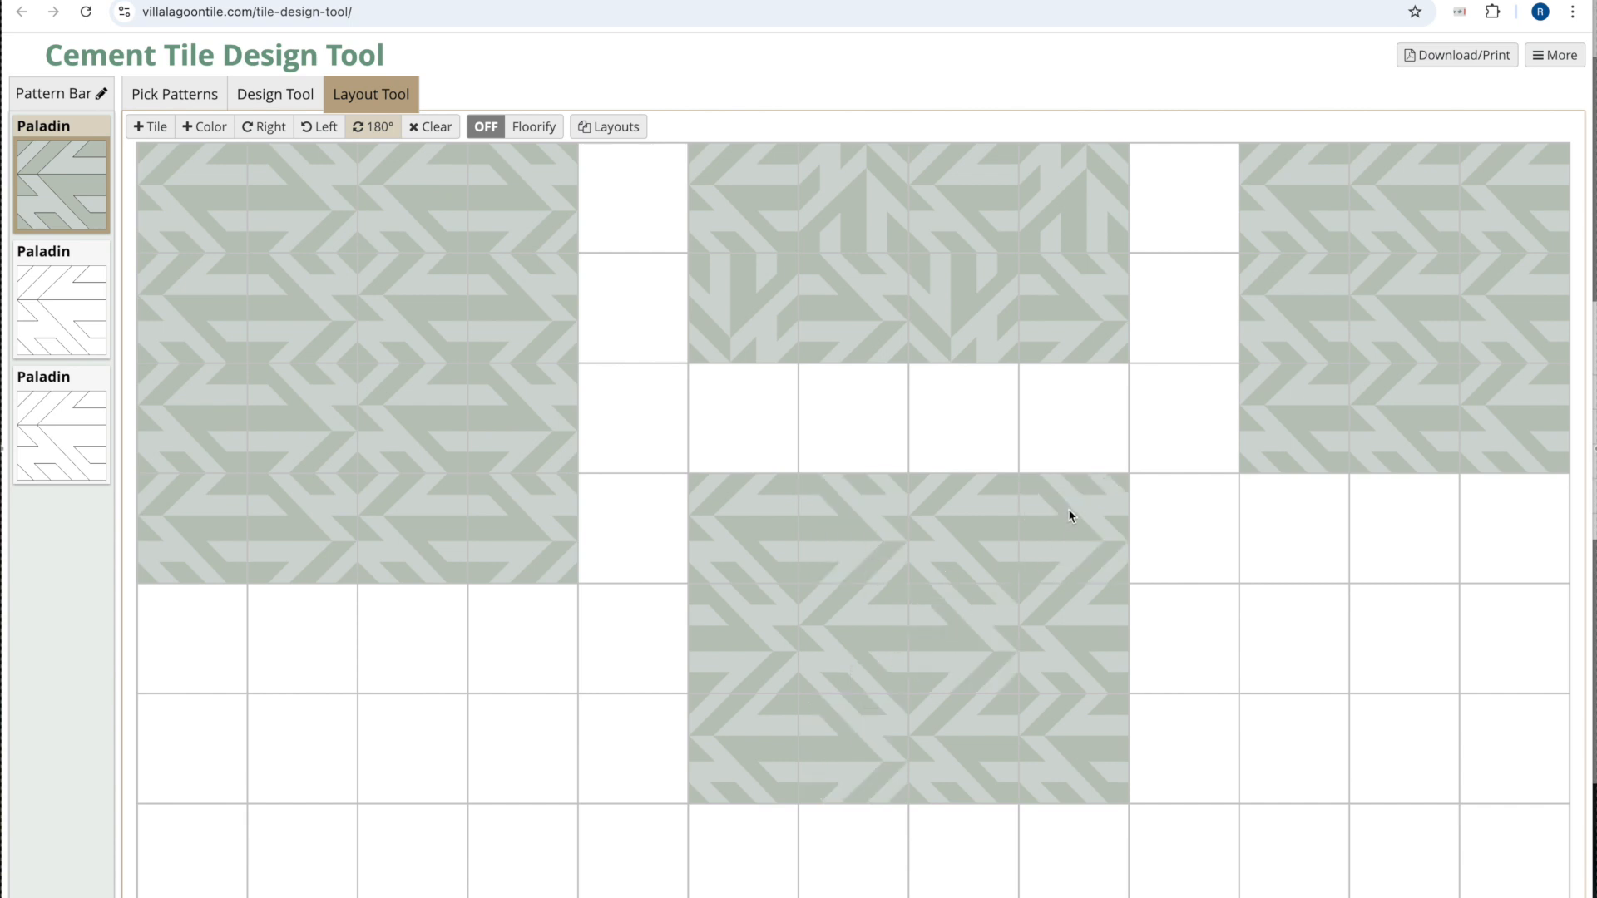
{"action": "left_click", "coordinate": [1076, 703]}
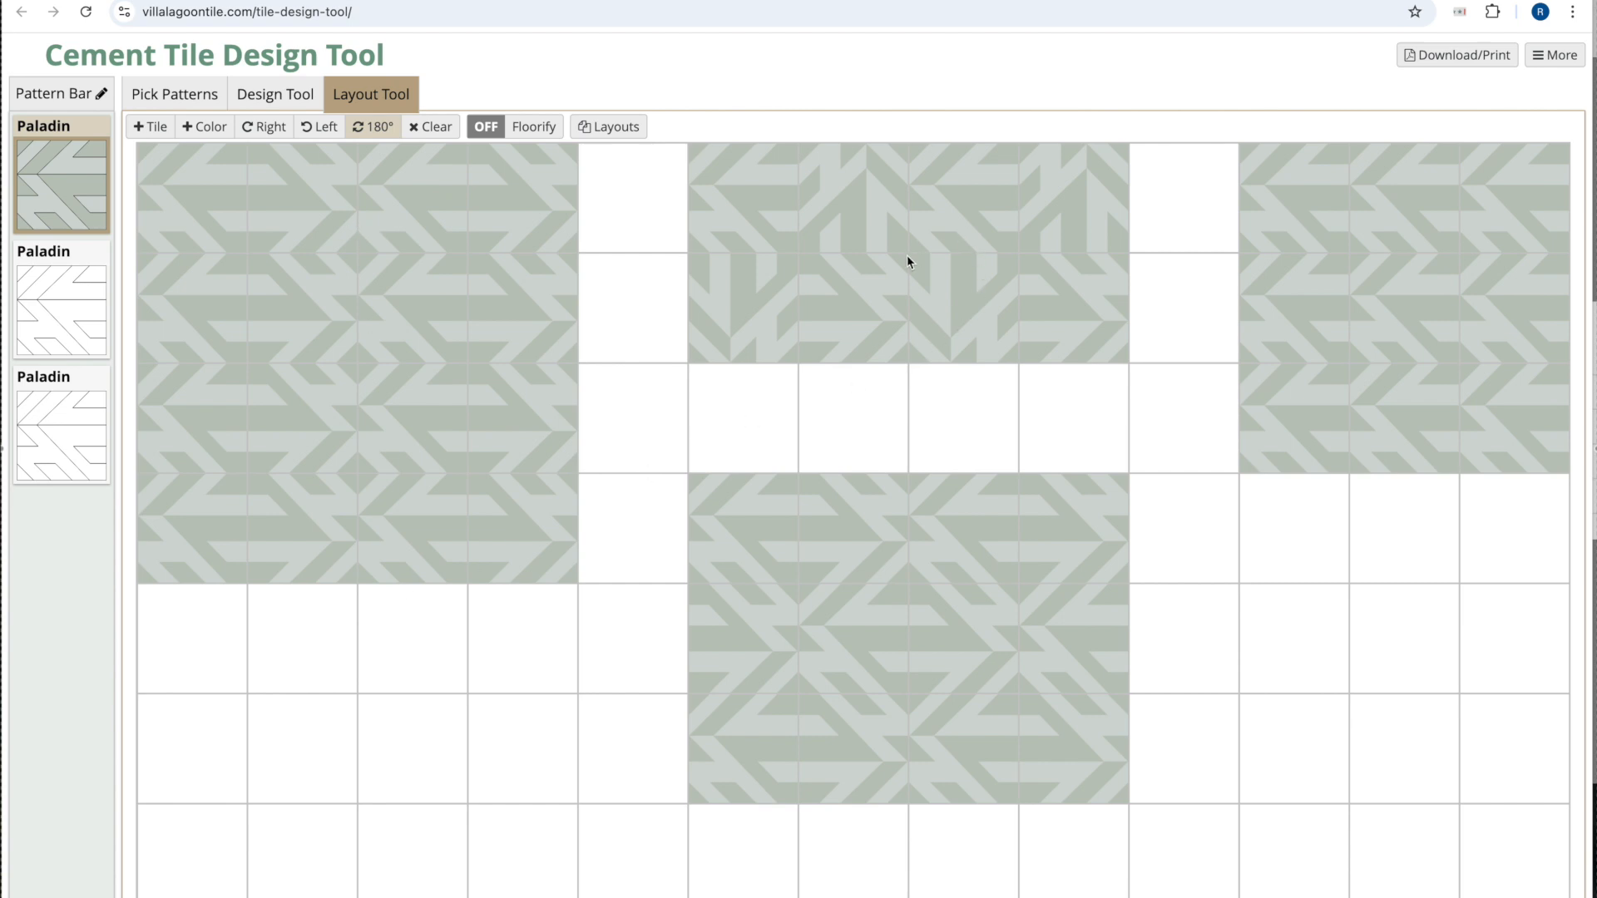
{"action": "left_click", "coordinate": [946, 288]}
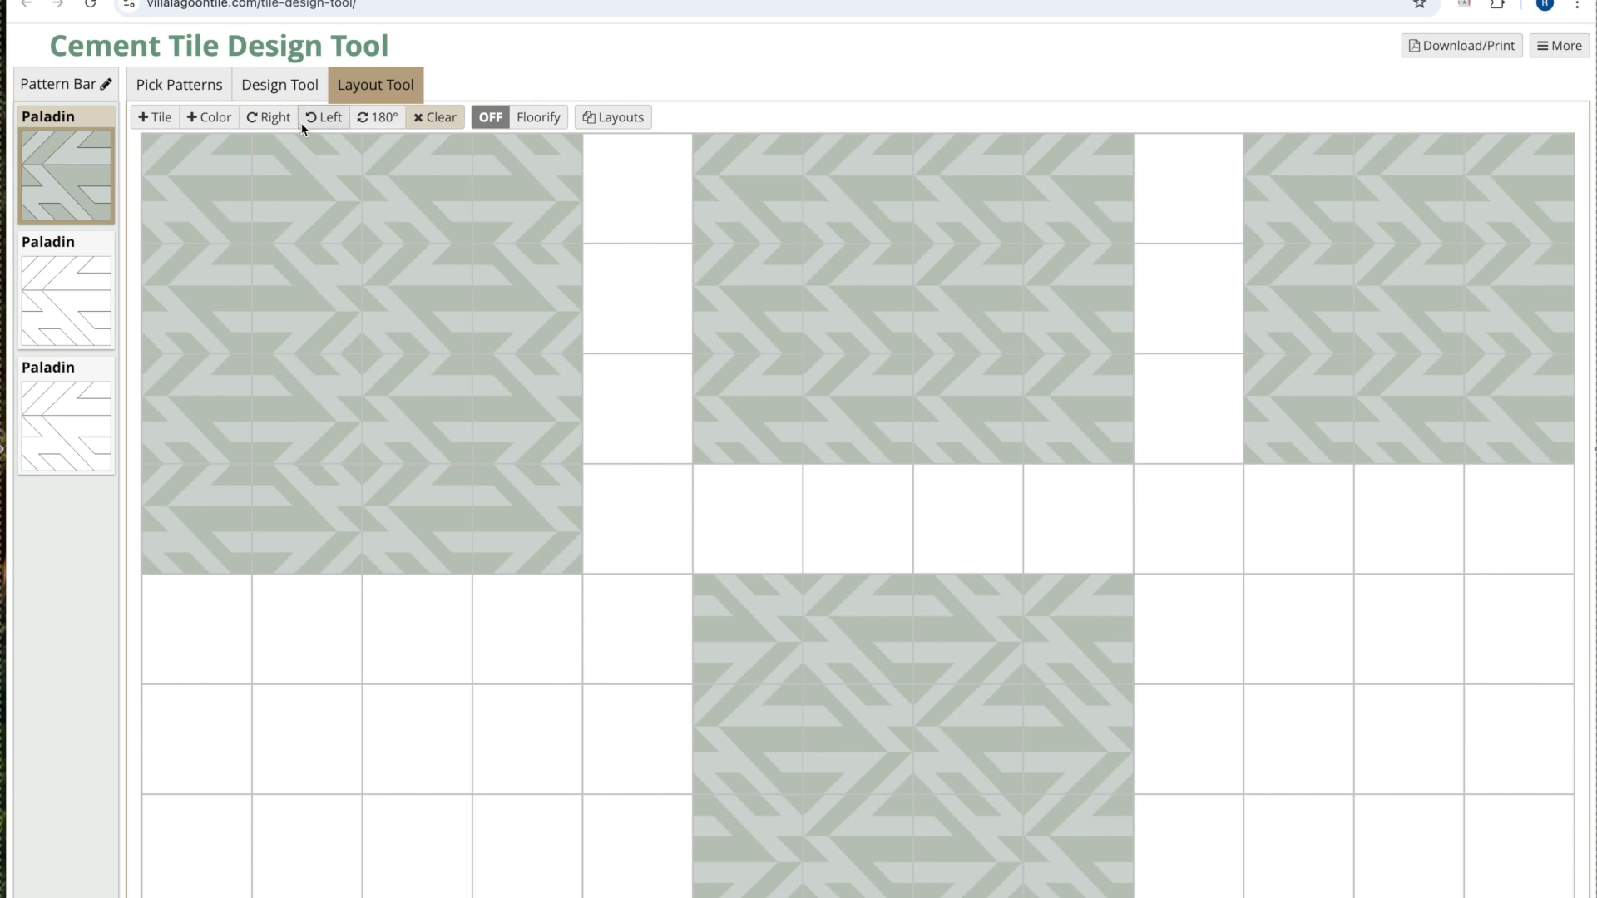
Rotate all four tiles in the upper middle block's second row by 180°.
{"action": "left_click", "coordinate": [377, 118]}
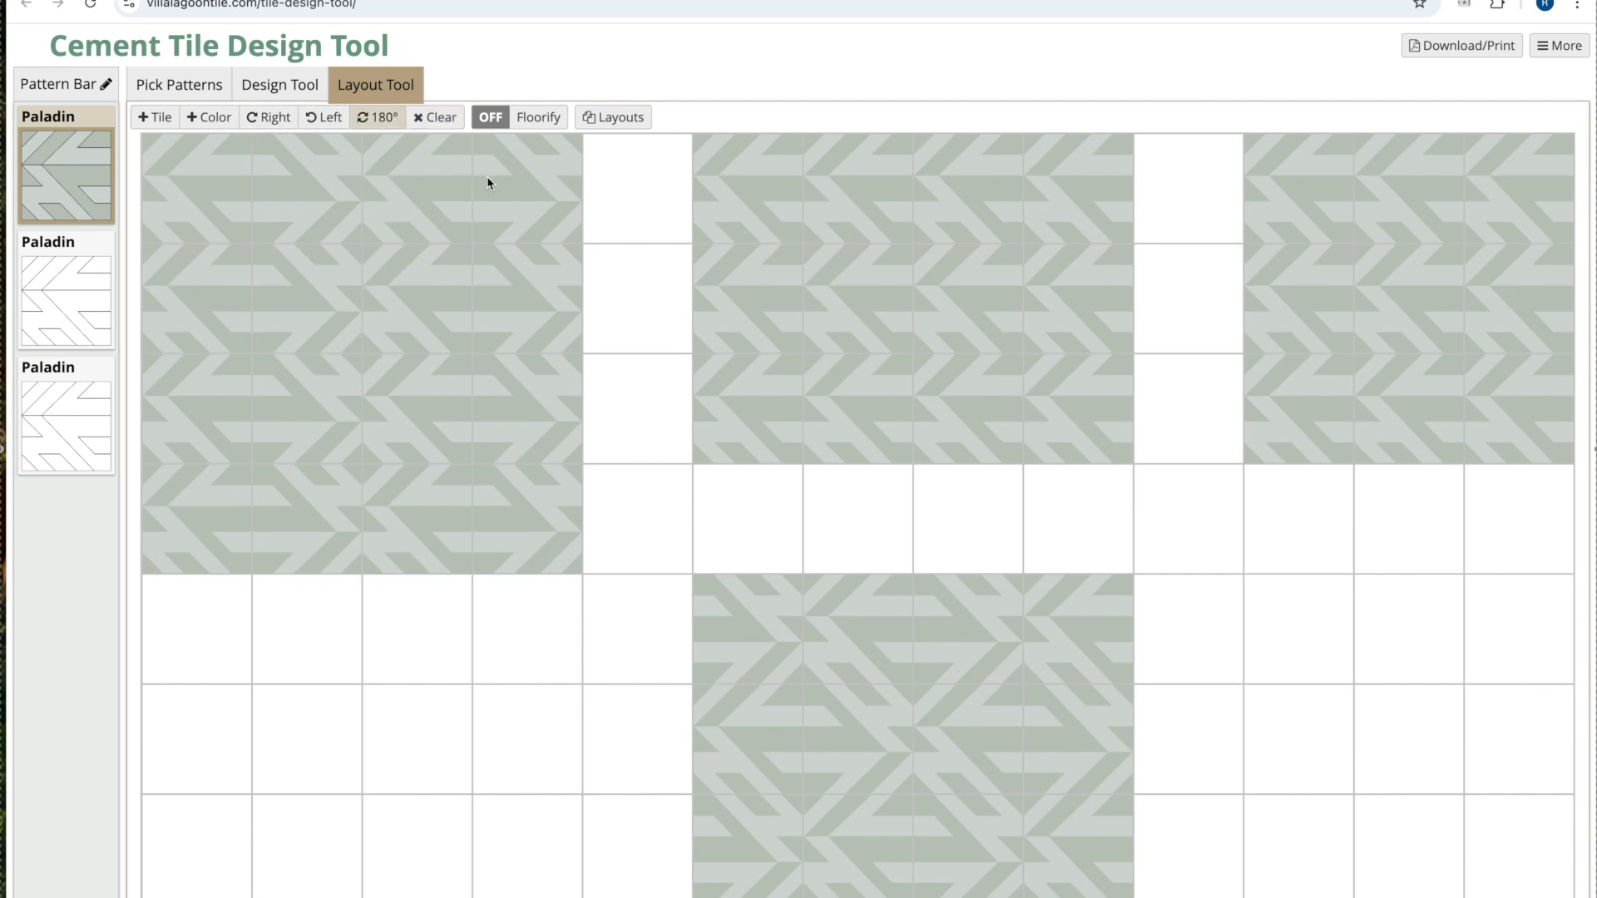
{"action": "left_click", "coordinate": [758, 288]}
{"action": "left_click", "coordinate": [849, 292]}
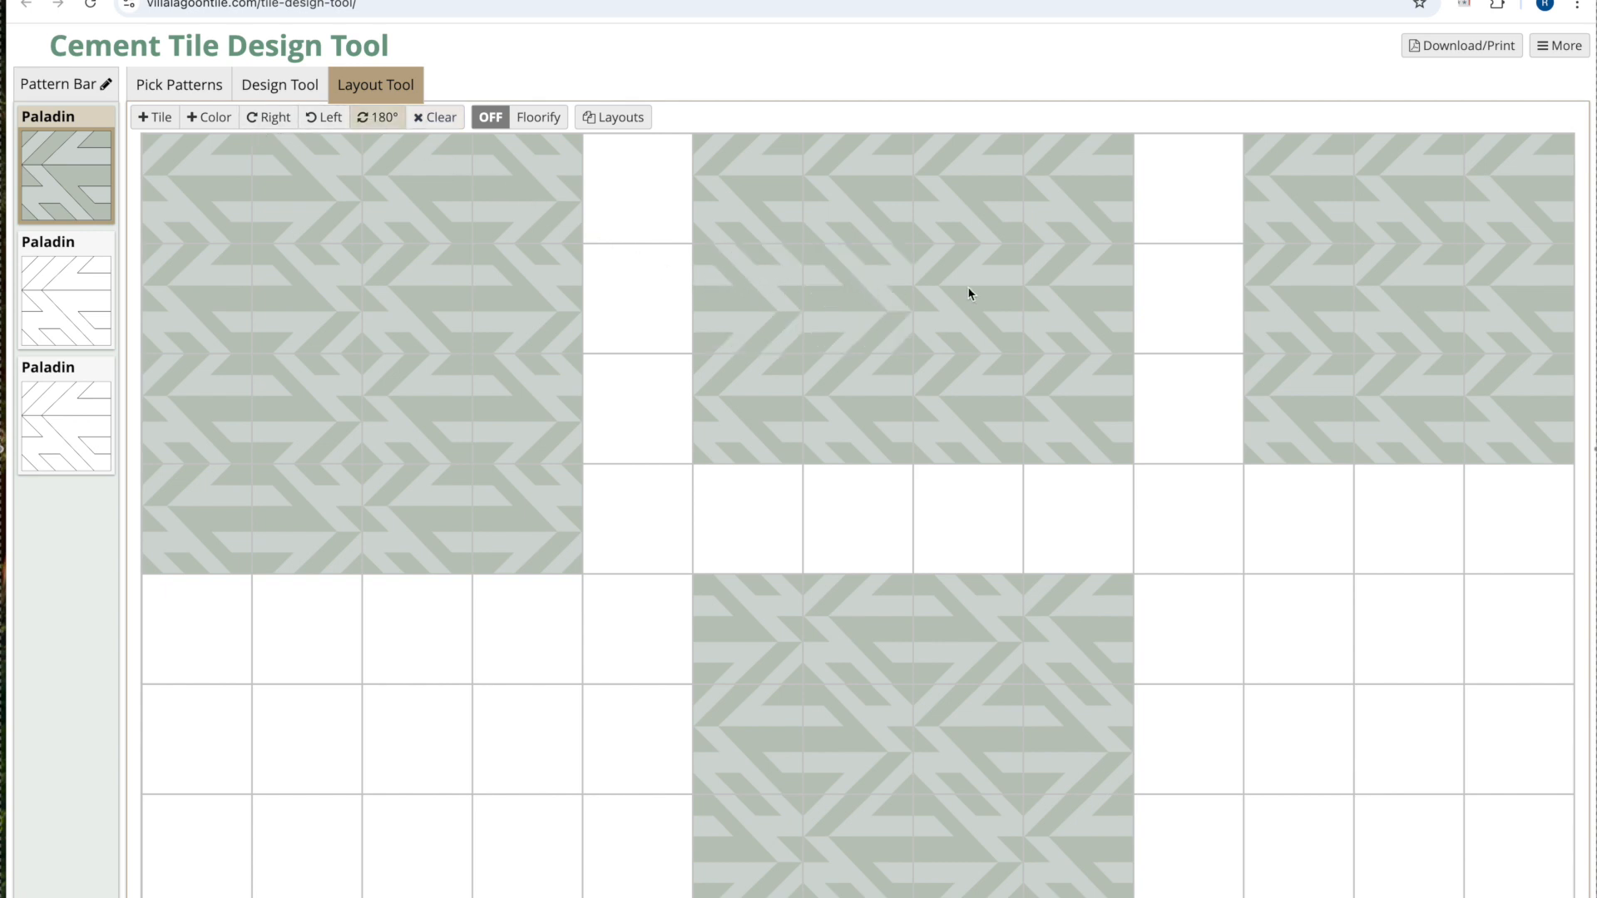
{"action": "left_click", "coordinate": [970, 296]}
{"action": "left_click", "coordinate": [1069, 297]}
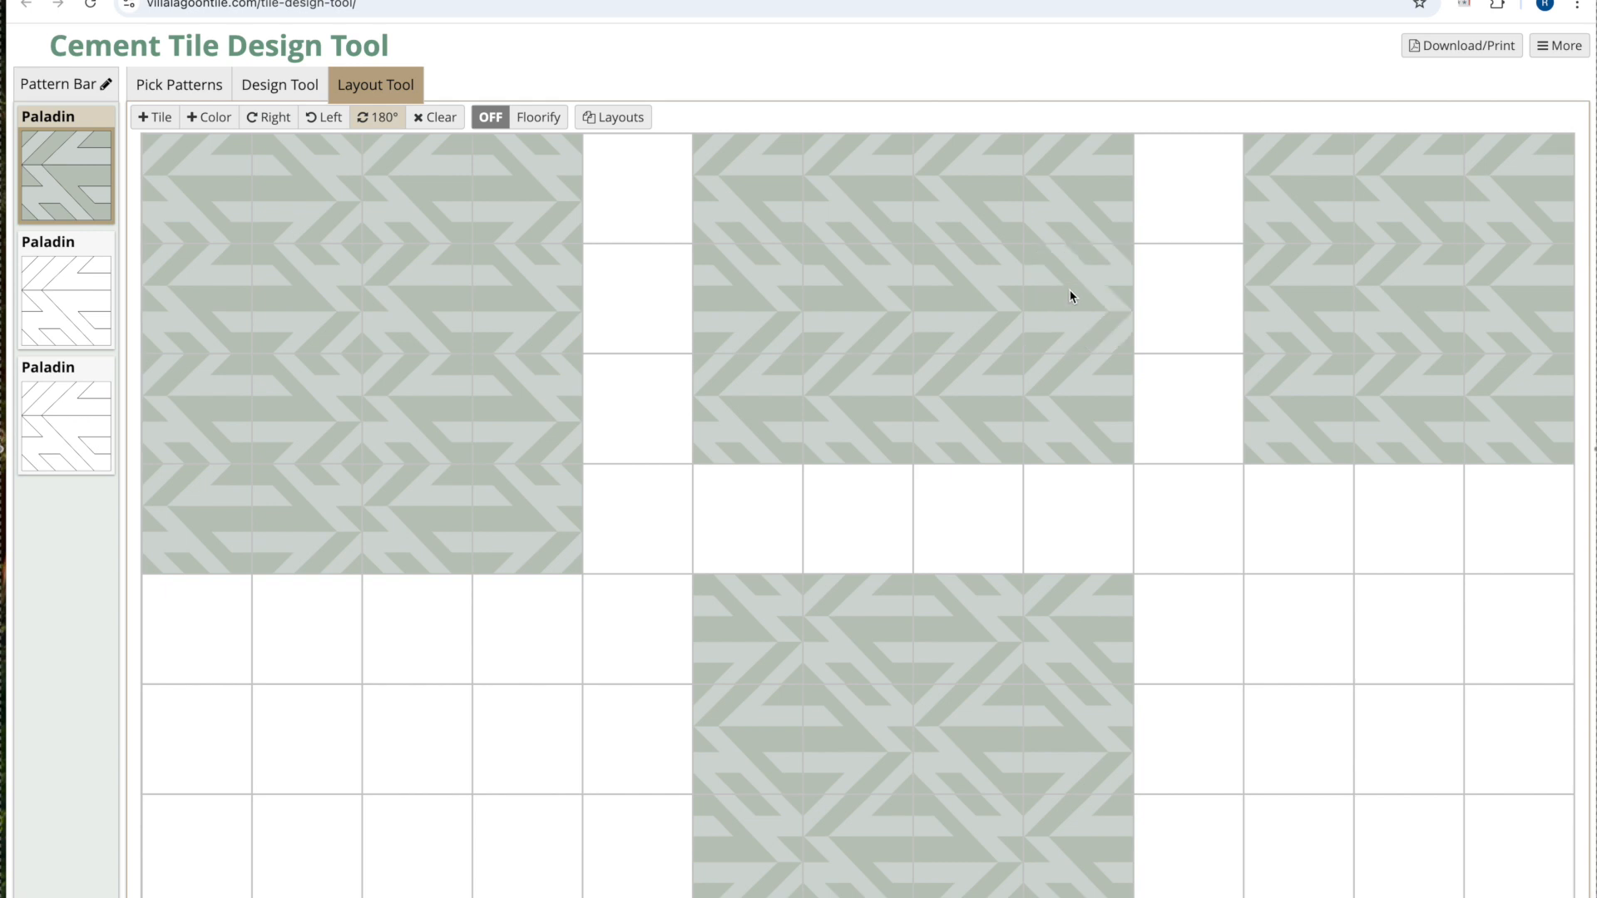
Fill the empty fourth row between the two middle blocks with four coloured Paladin tiles.
{"action": "left_click", "coordinate": [89, 156]}
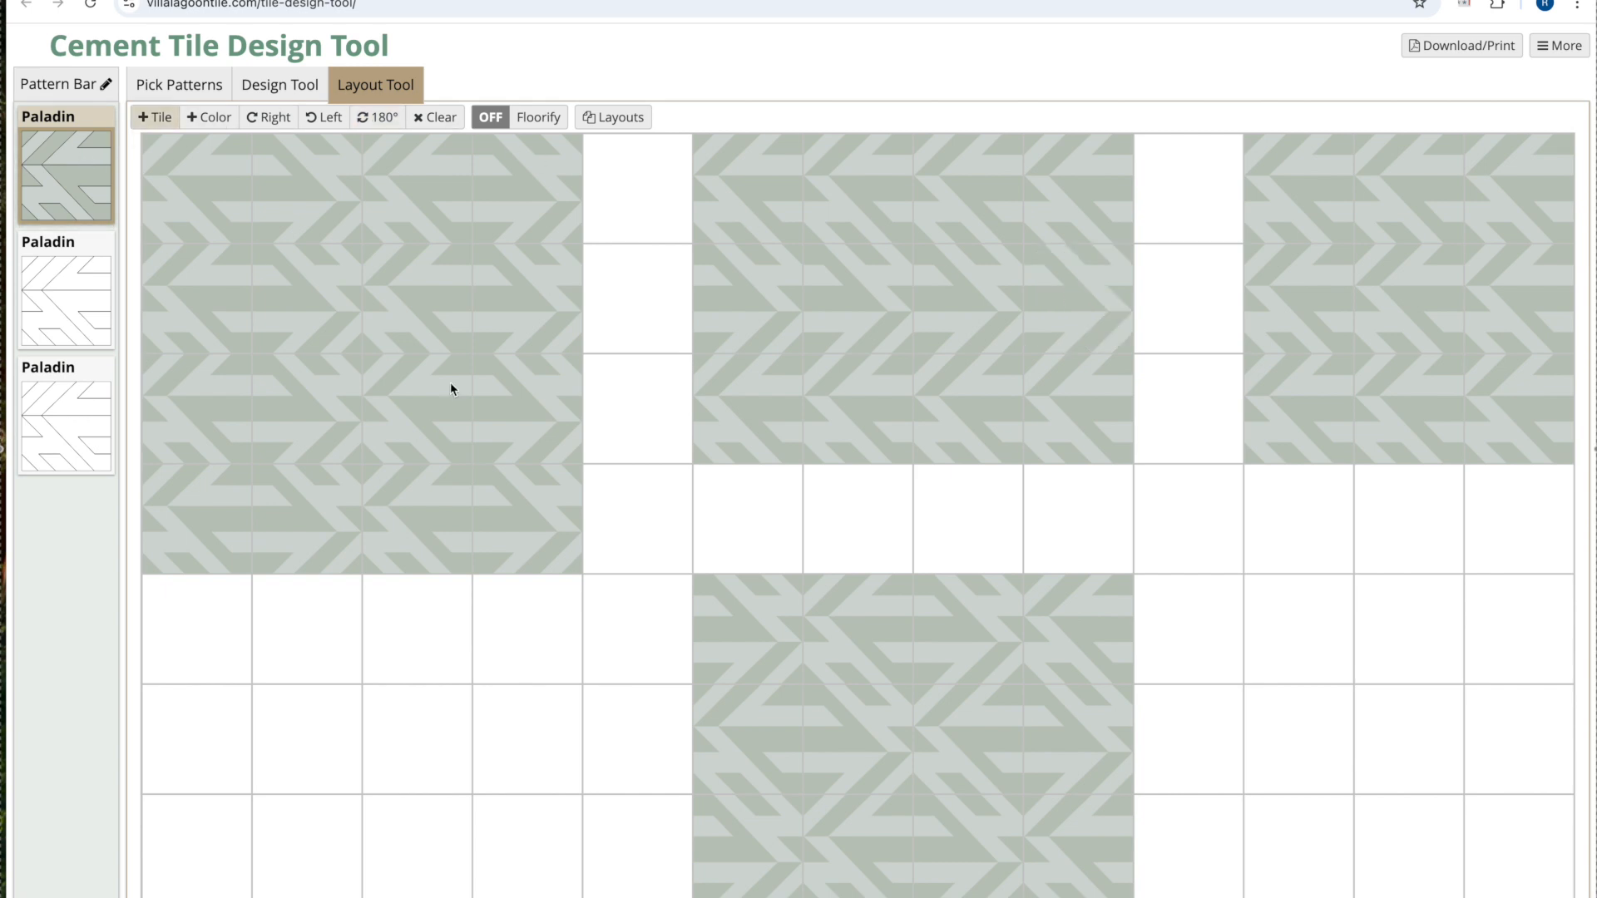
{"action": "left_click", "coordinate": [730, 520]}
{"action": "left_click", "coordinate": [820, 513]}
{"action": "left_click", "coordinate": [954, 511]}
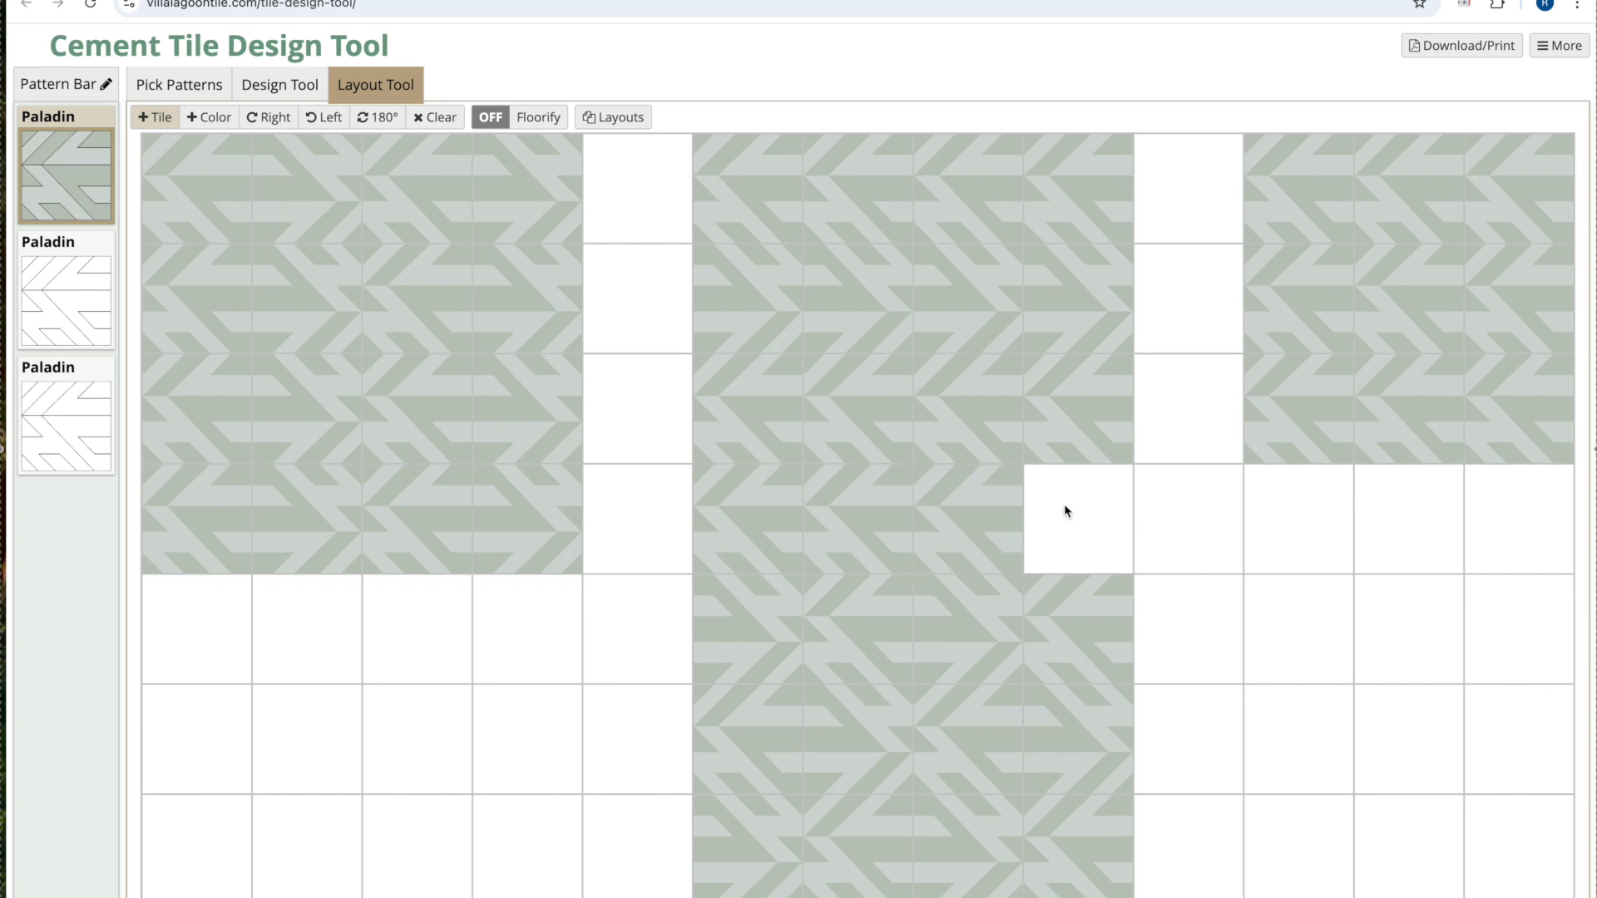
{"action": "left_click", "coordinate": [1067, 511]}
Rotate all four tiles in the middle block's fourth row by 180°.
{"action": "left_click", "coordinate": [385, 116]}
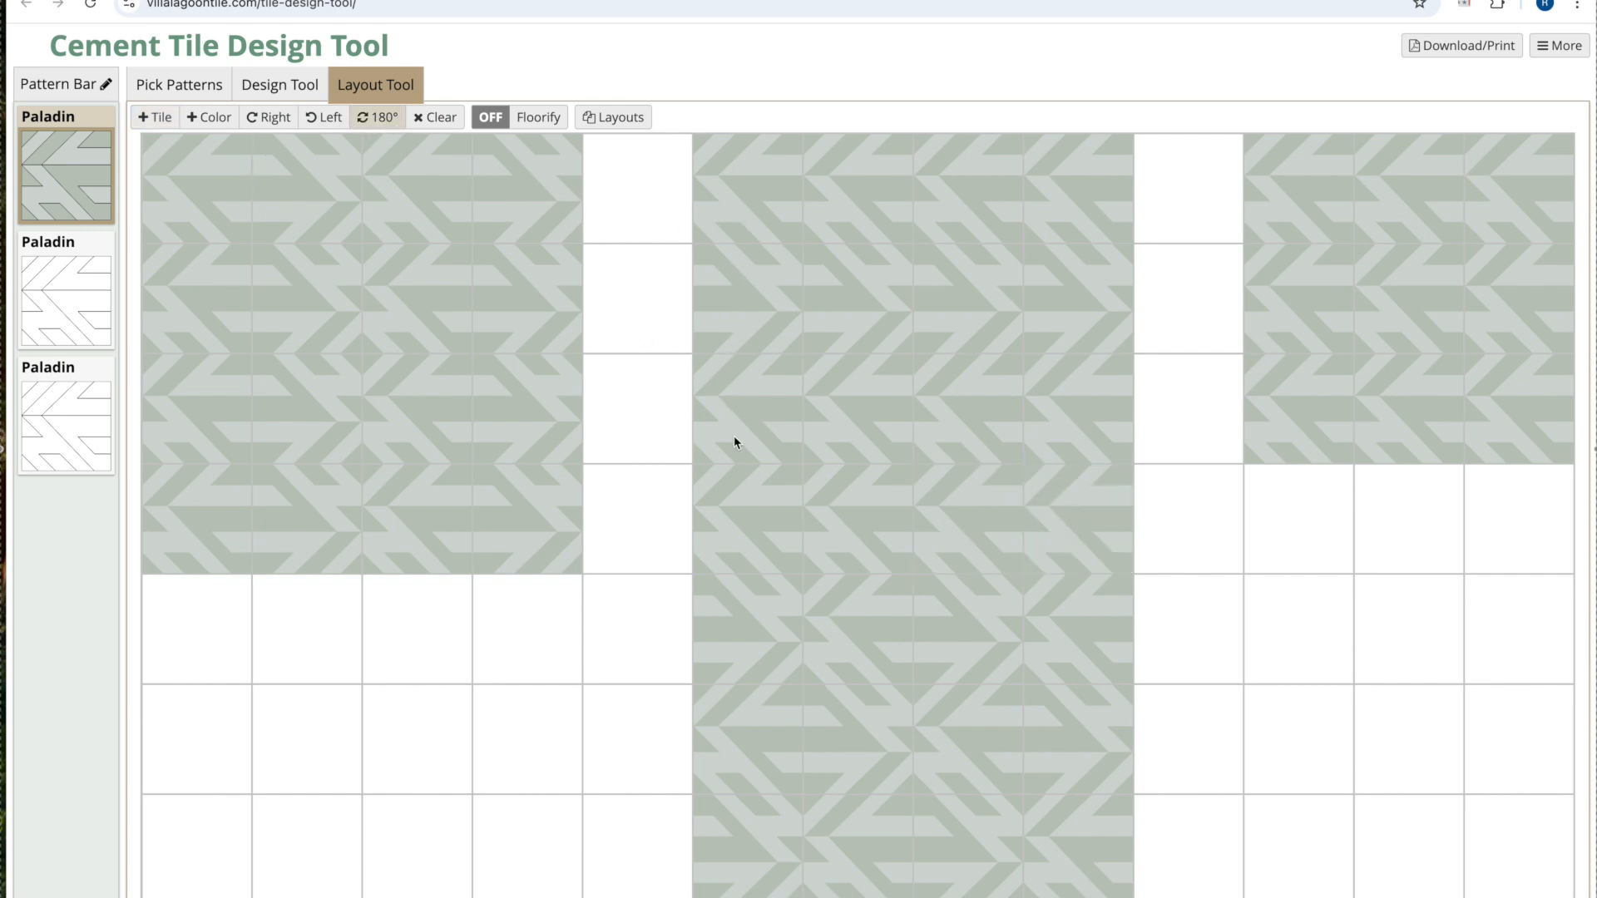
{"action": "left_click", "coordinate": [755, 511]}
{"action": "left_click", "coordinate": [846, 507]}
{"action": "left_click", "coordinate": [960, 508]}
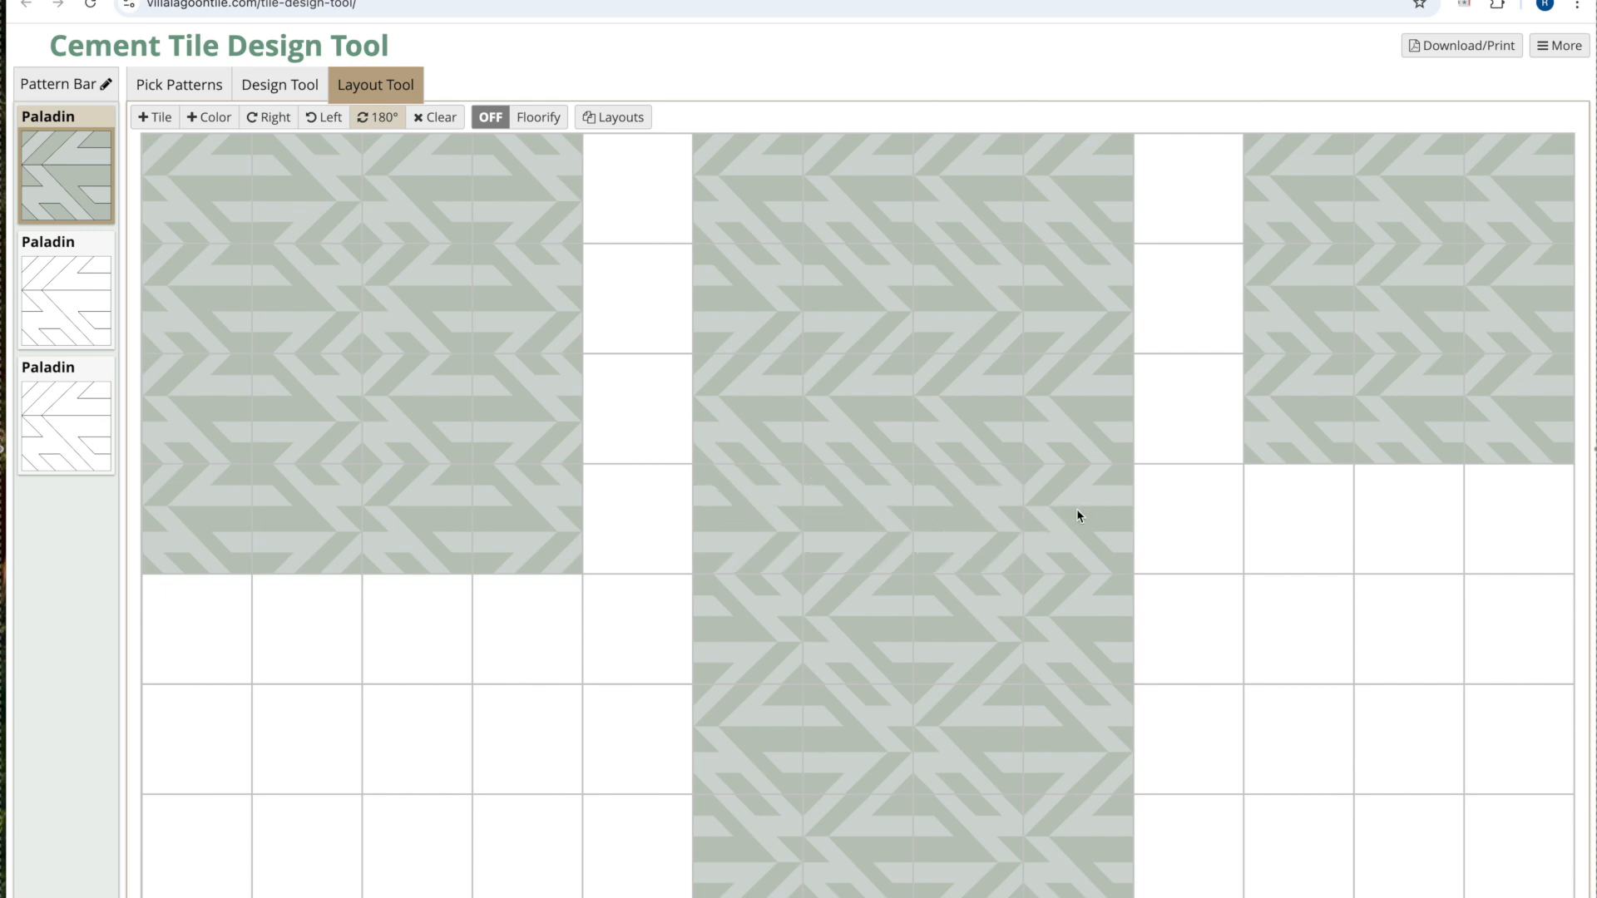
{"action": "left_click", "coordinate": [1076, 508]}
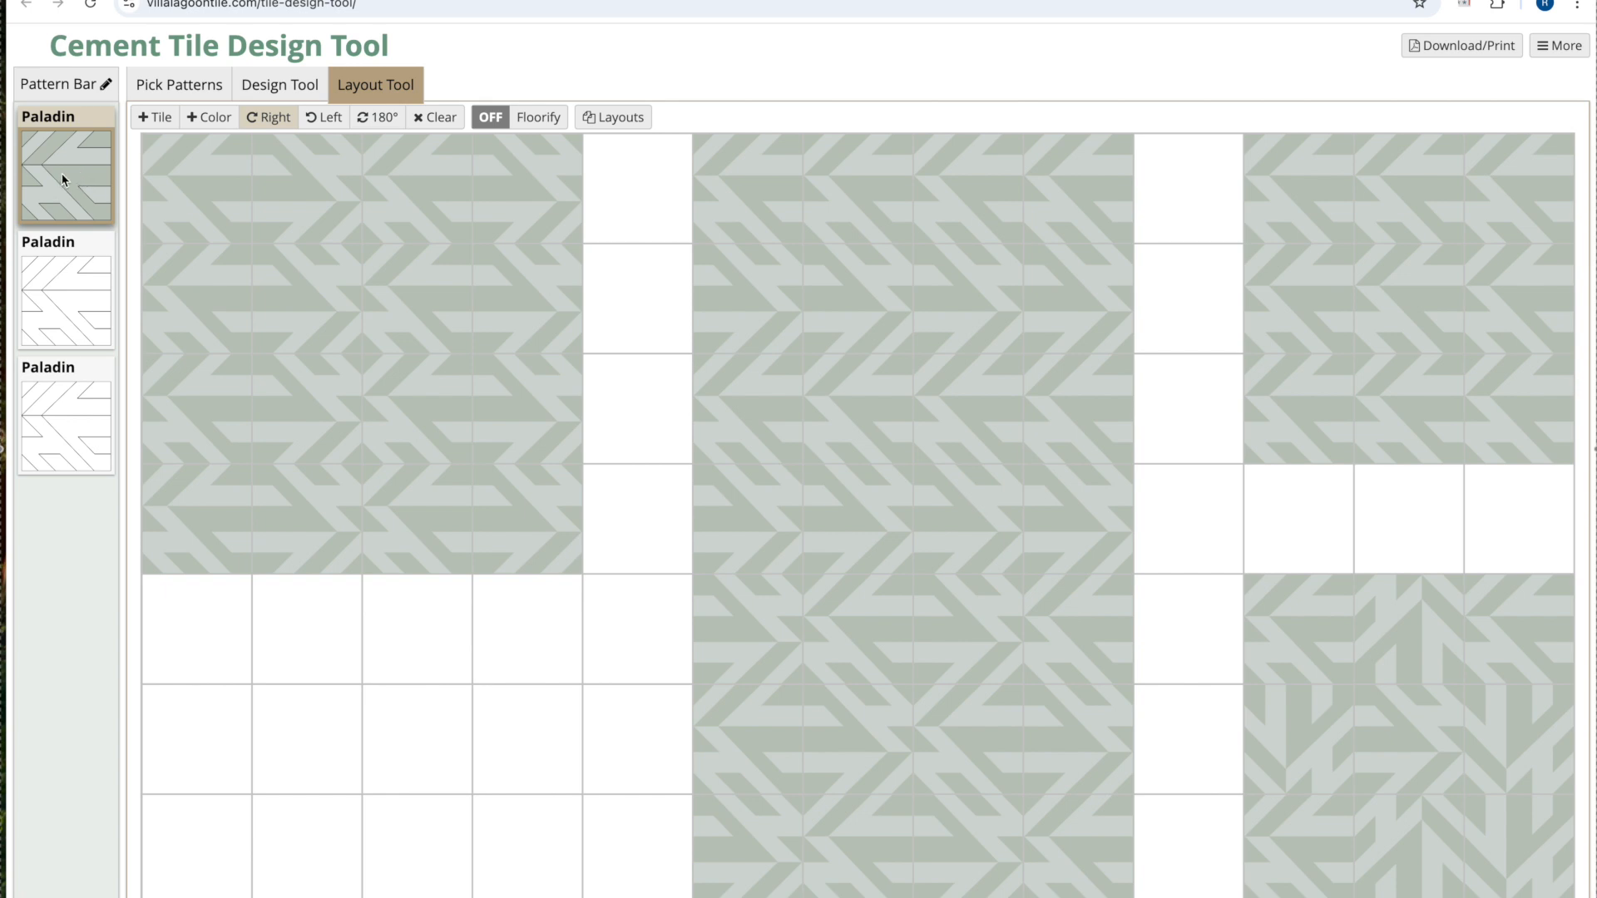
Recolour the Gray Green areas of the first Paladin pattern White SB-1000 and show the result in the layout.
{"action": "left_click", "coordinate": [62, 175]}
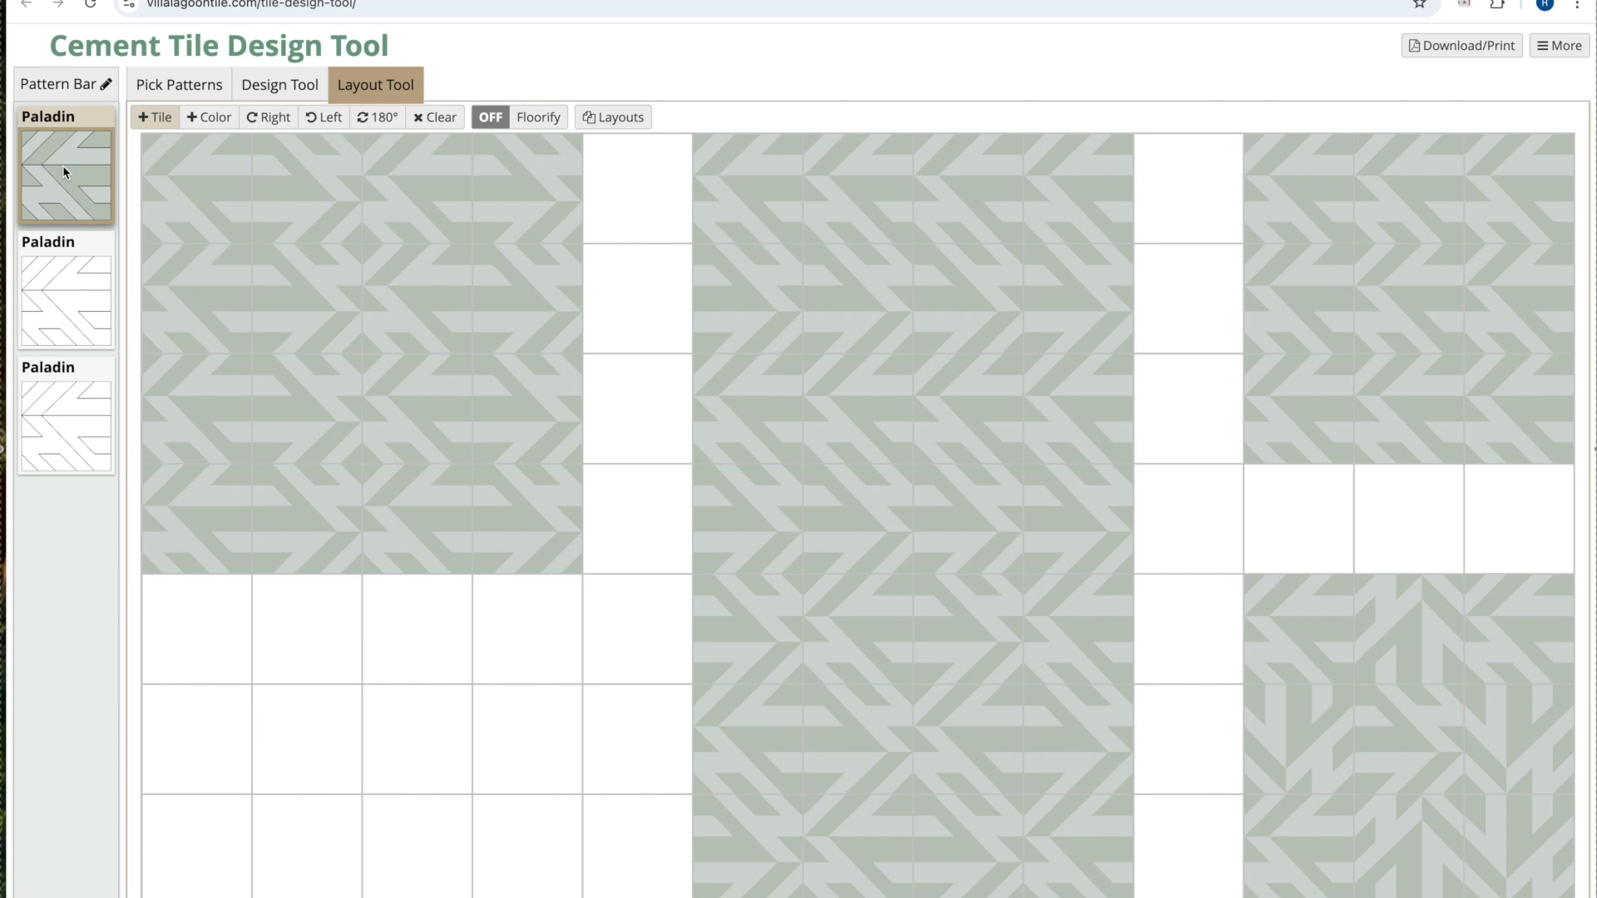
{"action": "left_click", "coordinate": [273, 92]}
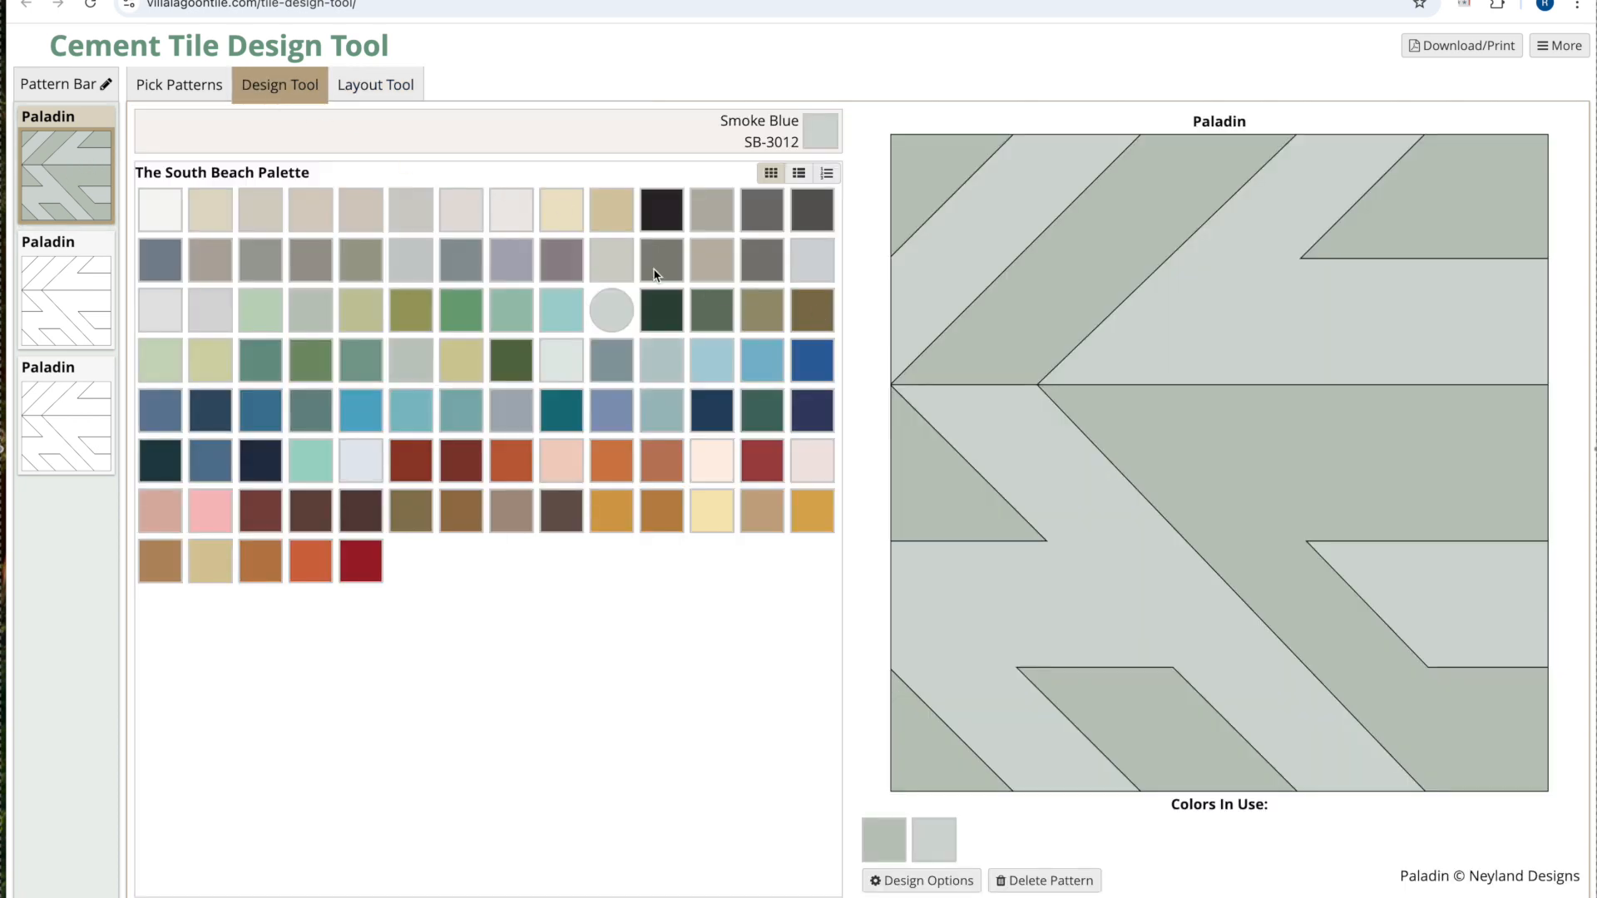
{"action": "left_click", "coordinate": [159, 208]}
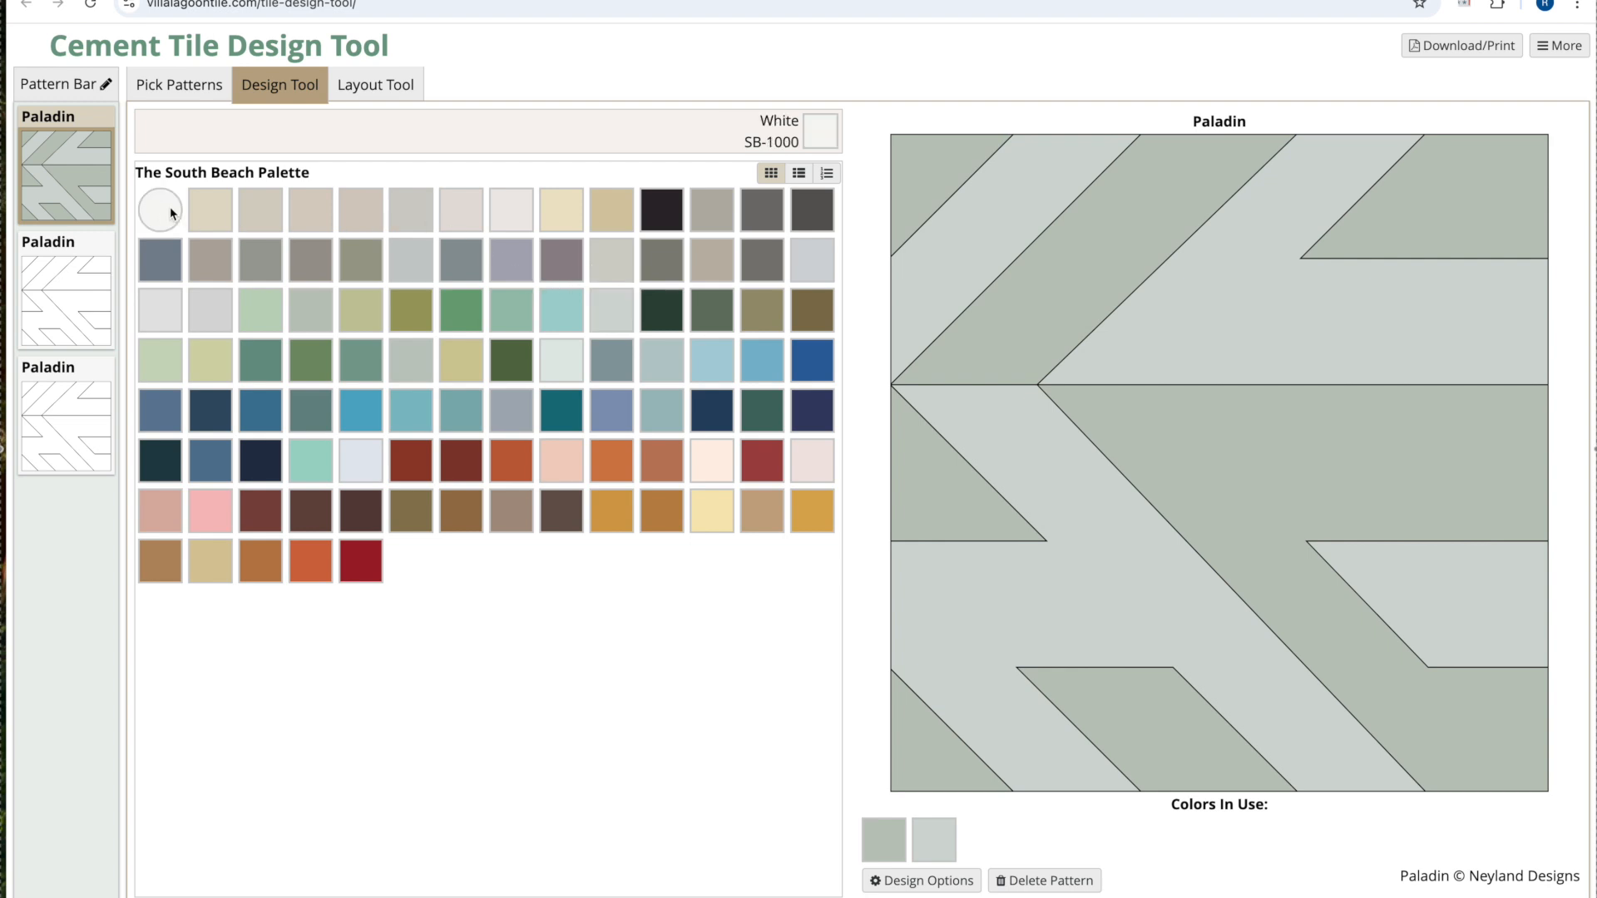
{"action": "left_click", "coordinate": [931, 193]}
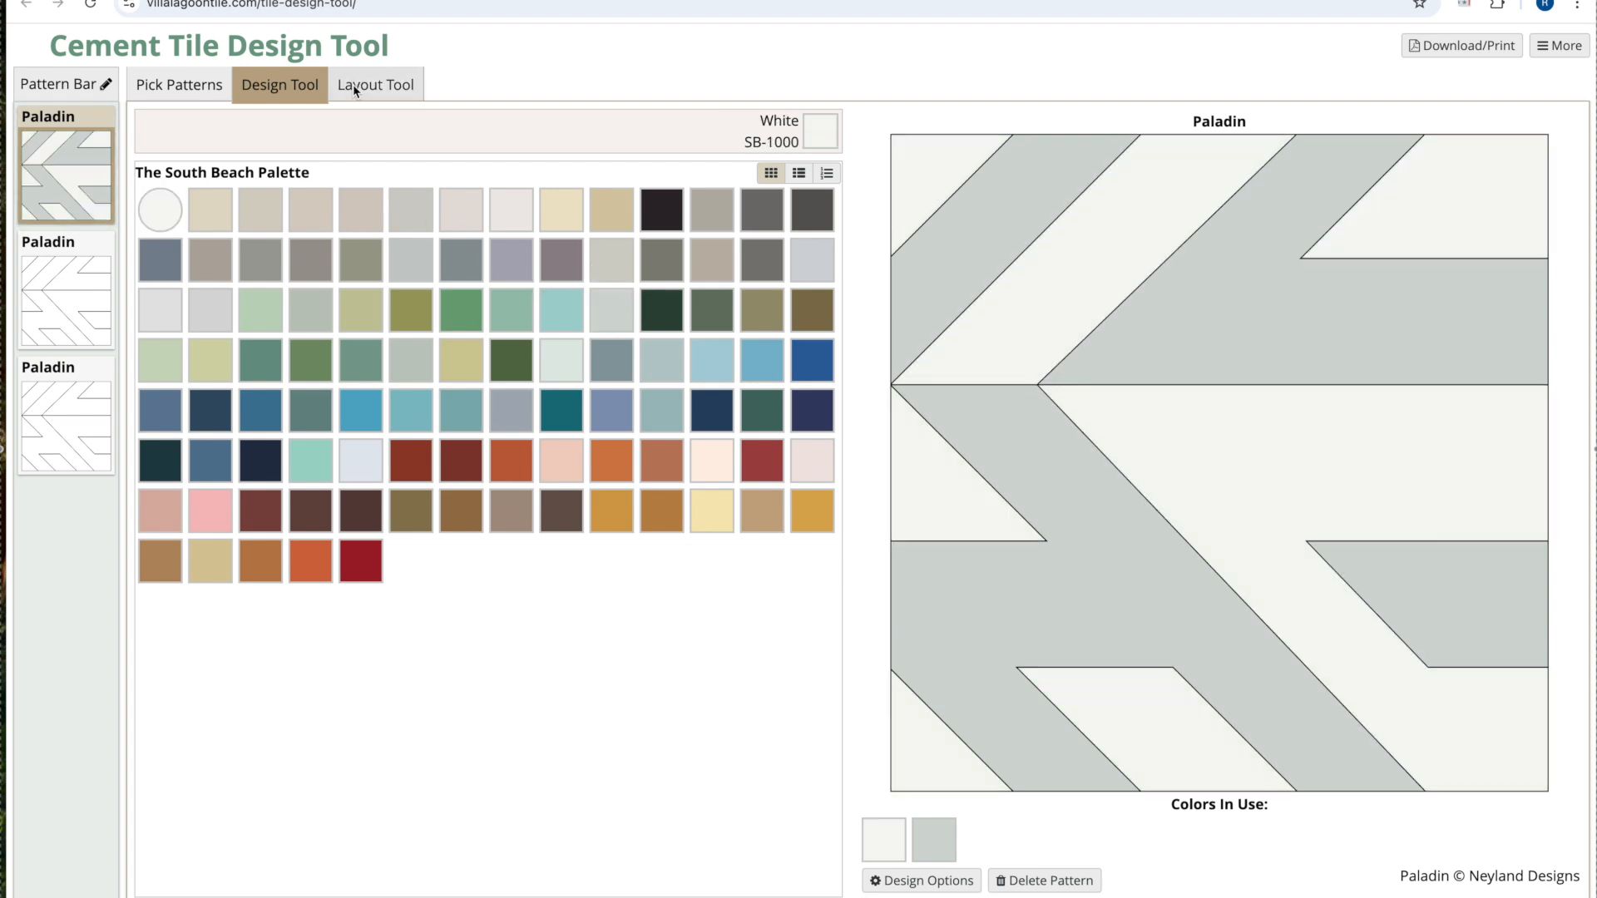
{"action": "left_click", "coordinate": [383, 87]}
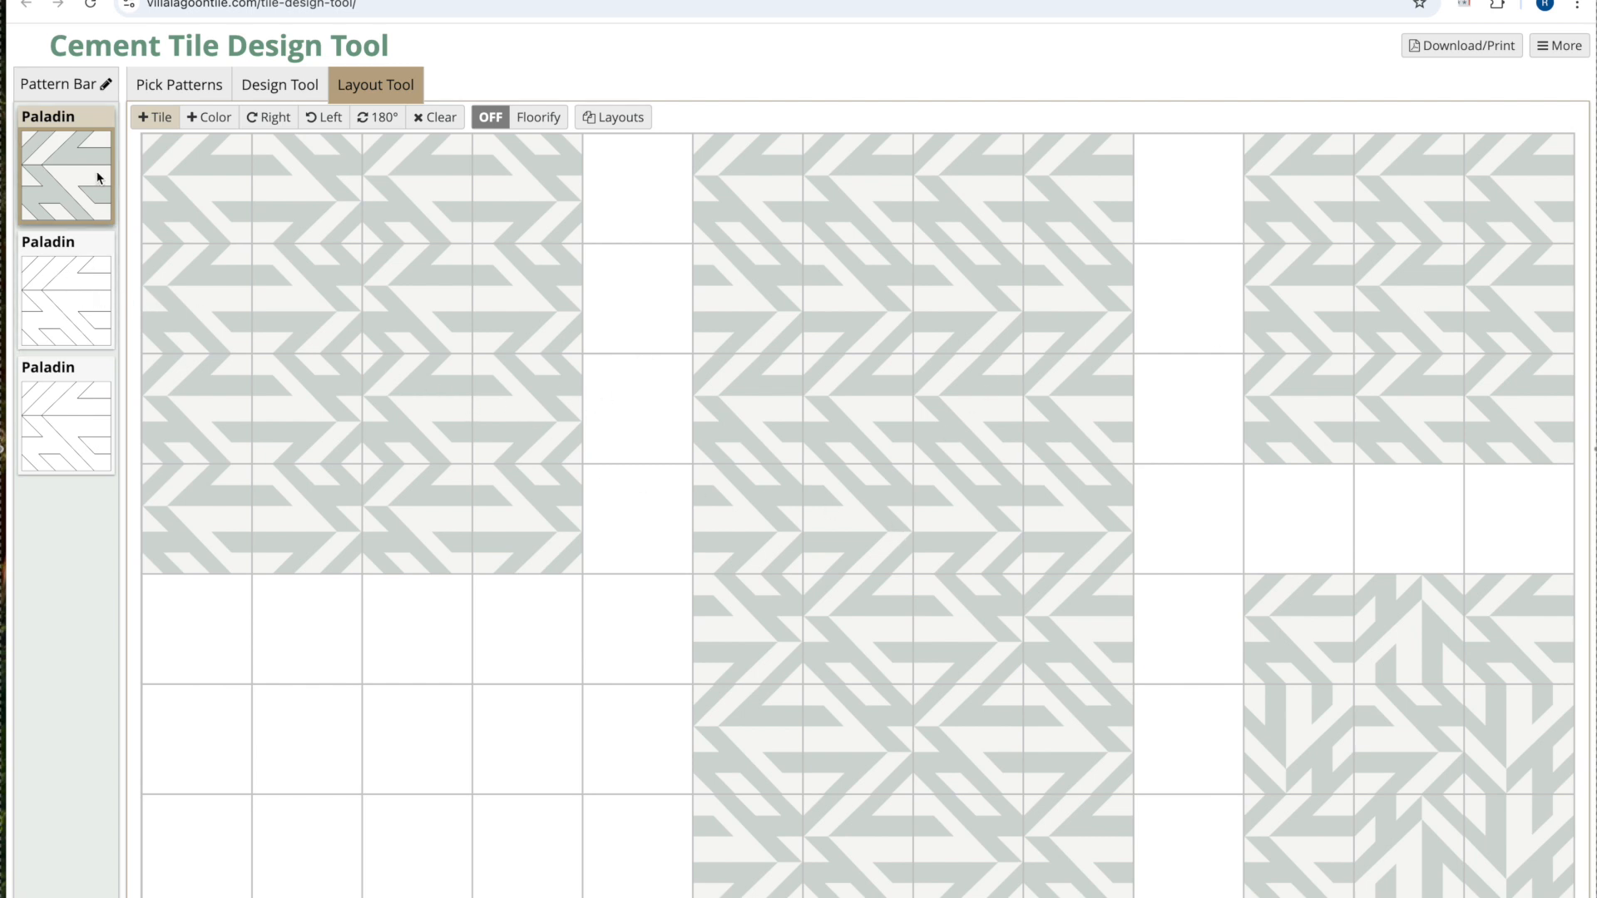
Colour the second Paladin pattern with Gray Green SB-3001 for the bands and Mountain SB-2013 for the remaining areas.
{"action": "left_click", "coordinate": [64, 297]}
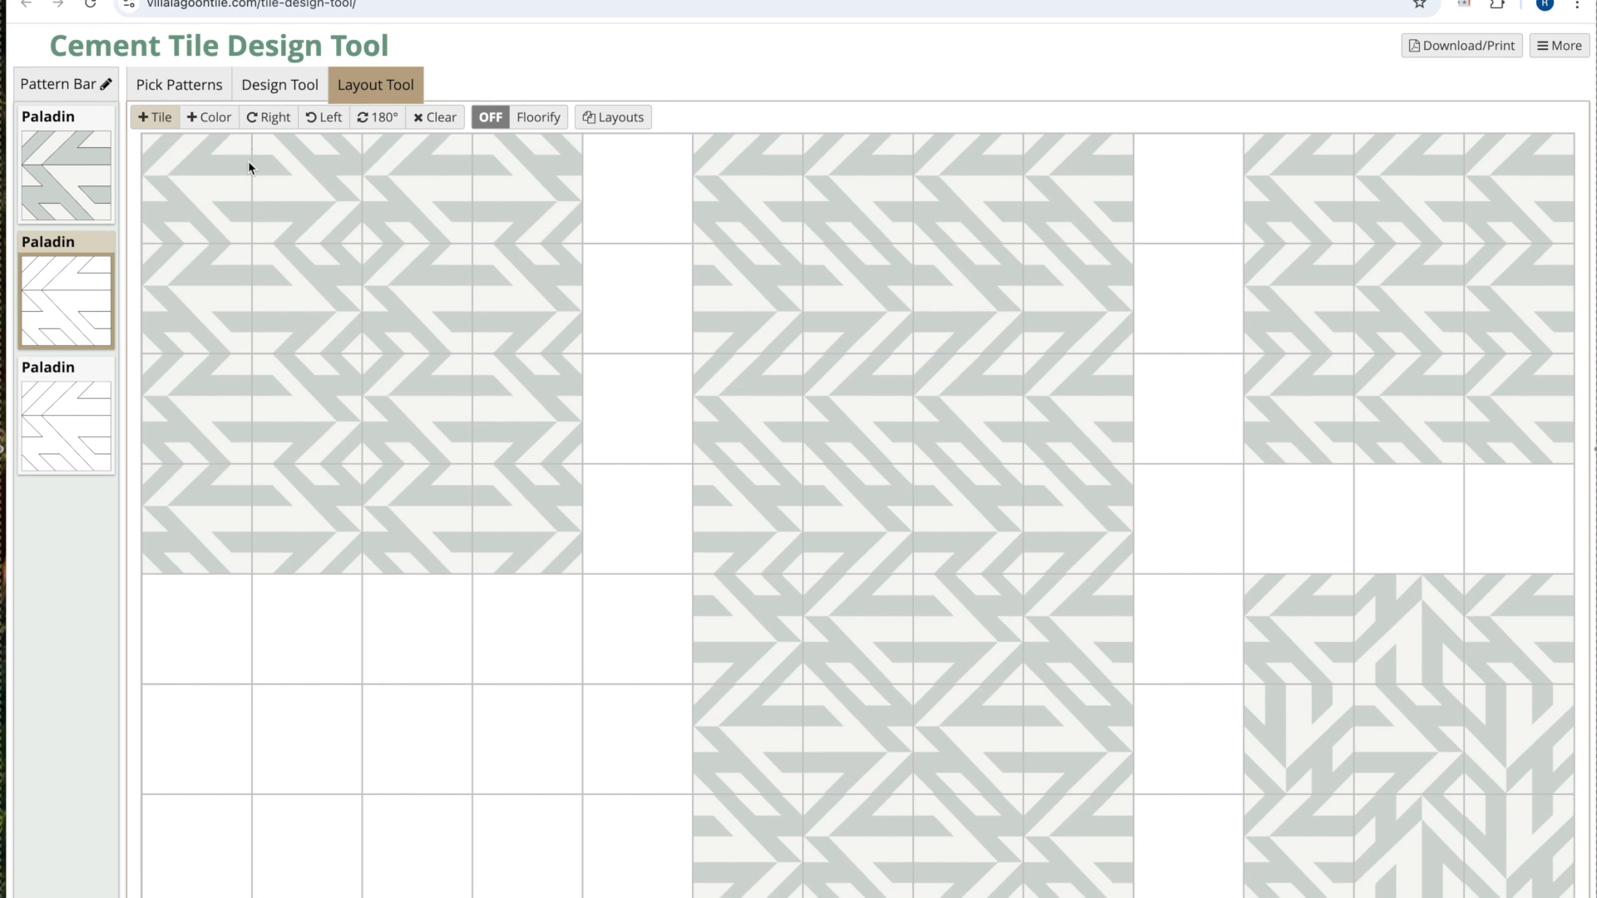
{"action": "left_click", "coordinate": [283, 82]}
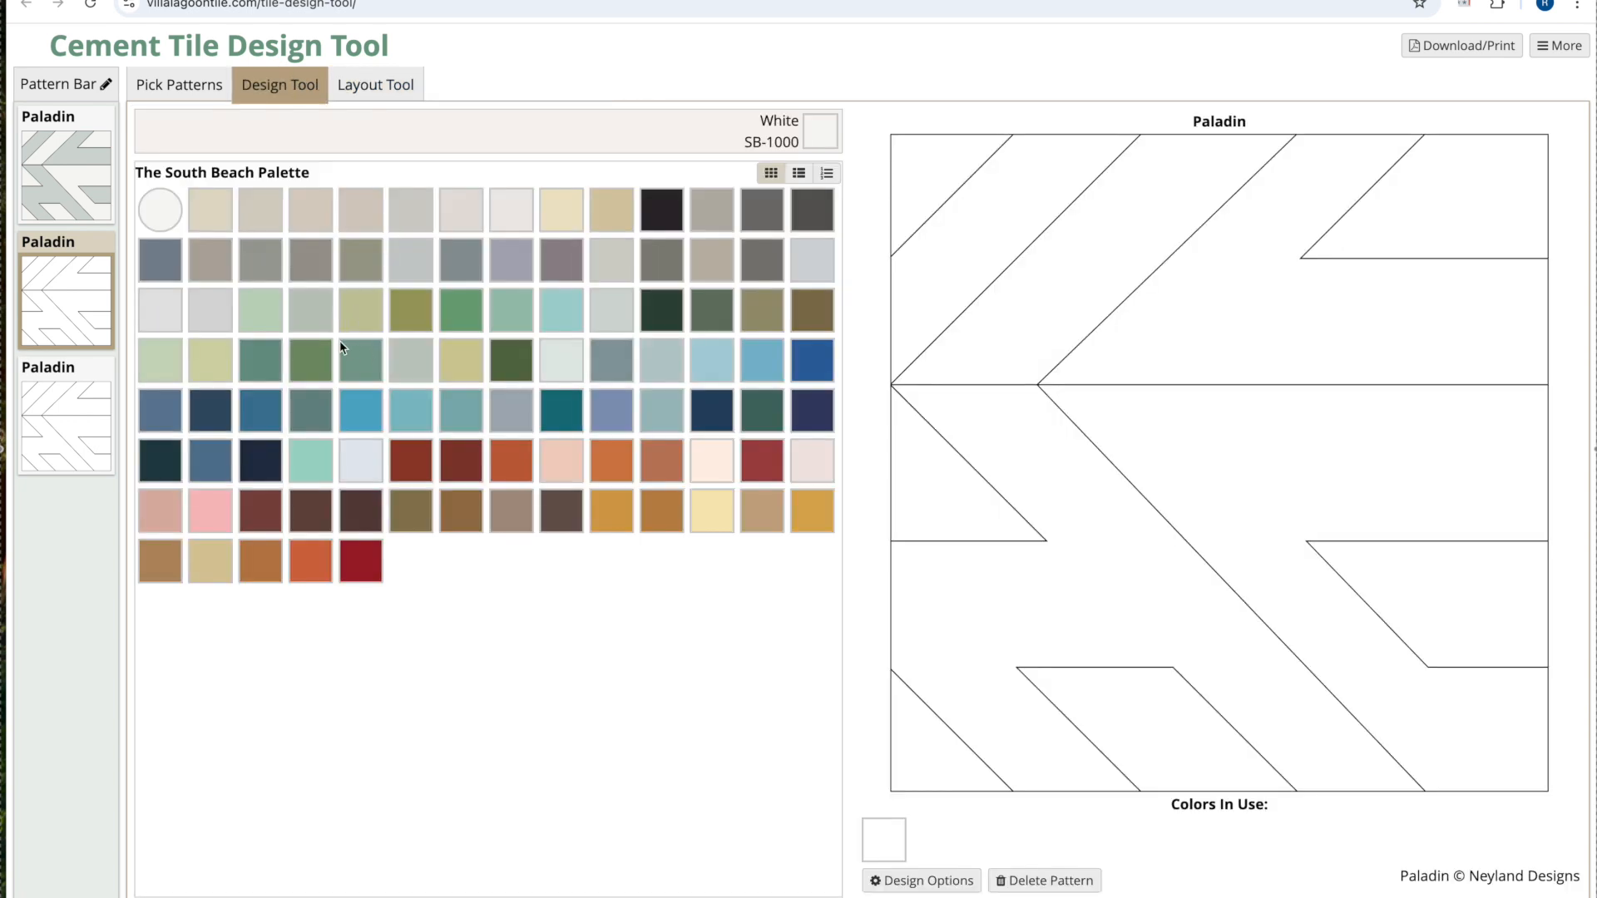
{"action": "left_click", "coordinate": [322, 313]}
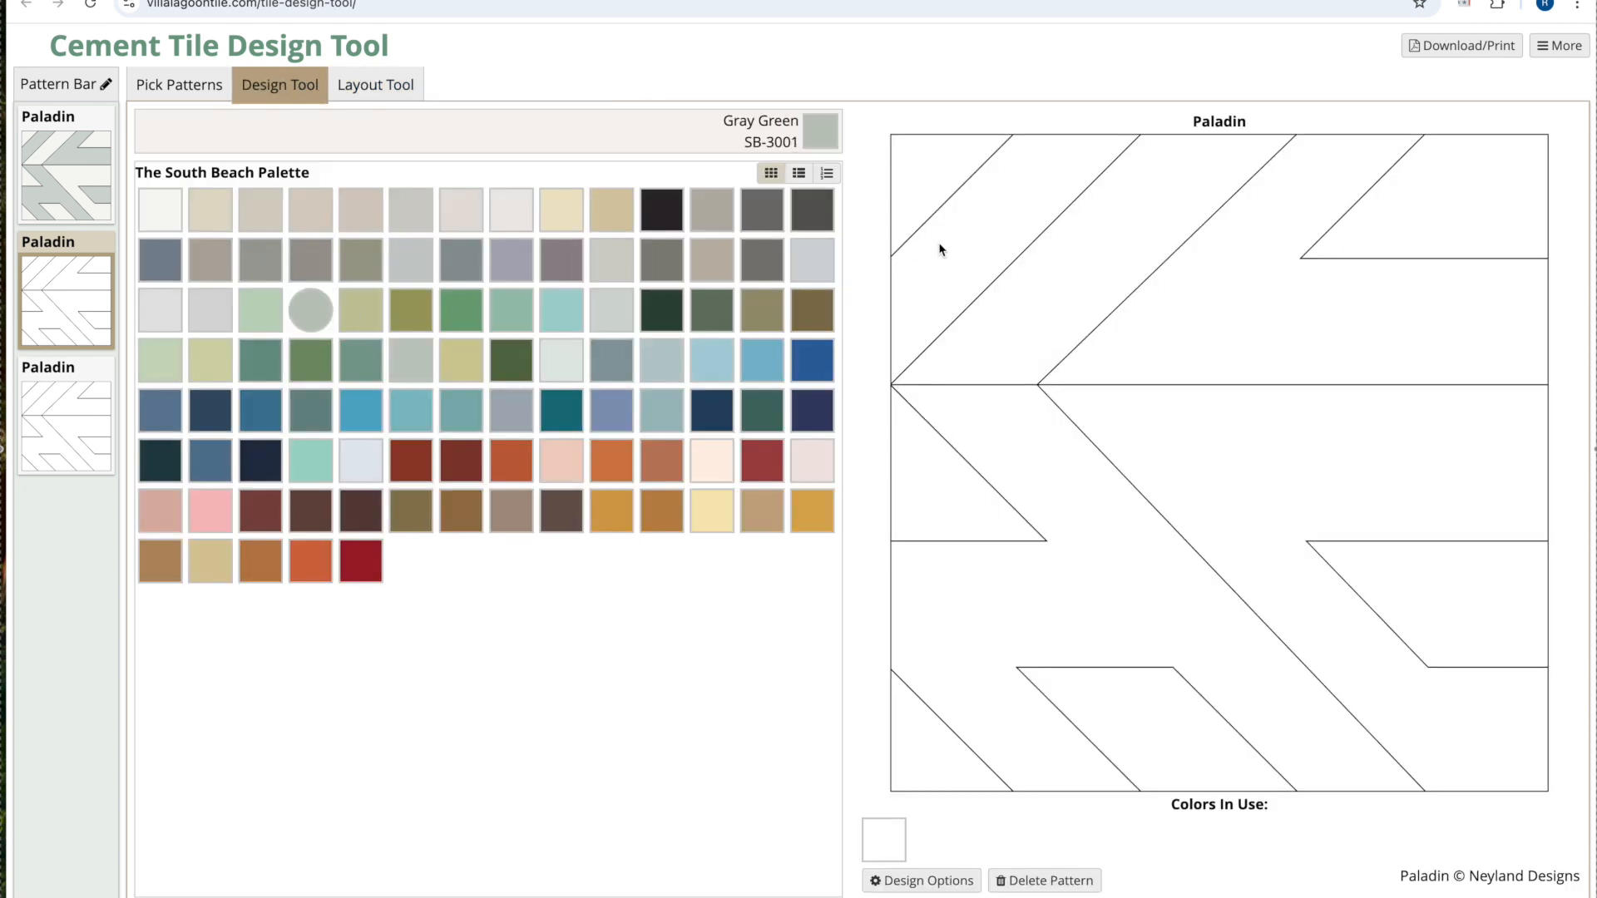
{"action": "left_click", "coordinate": [922, 247]}
{"action": "left_click", "coordinate": [464, 275]}
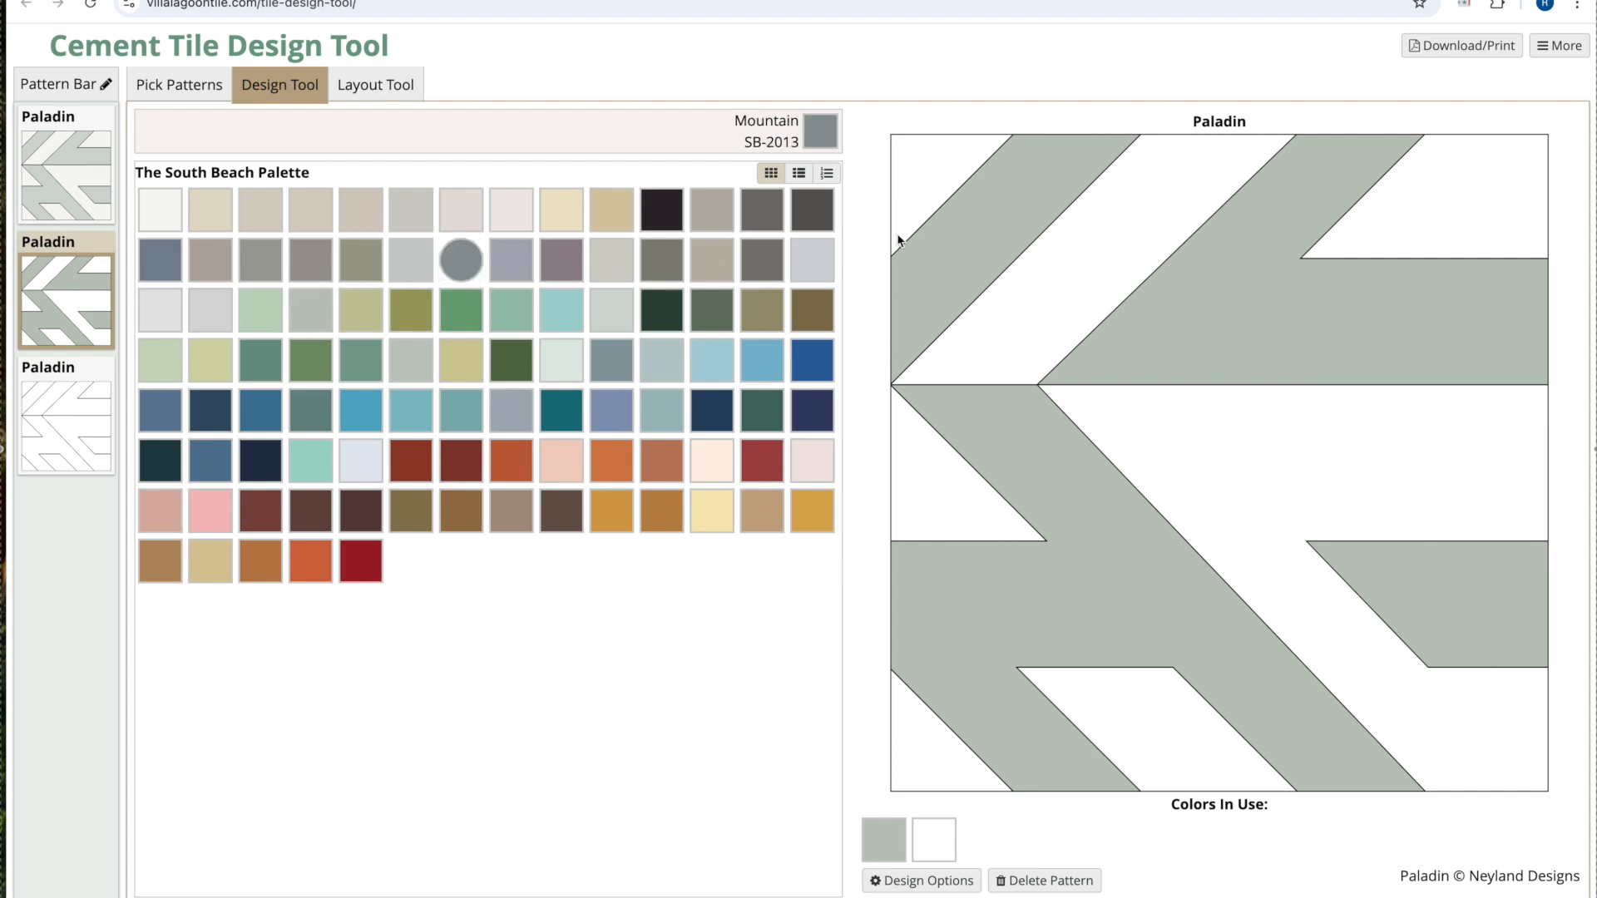
{"action": "left_click", "coordinate": [938, 203]}
Add a new Square, On Point layout.
{"action": "left_click", "coordinate": [375, 84]}
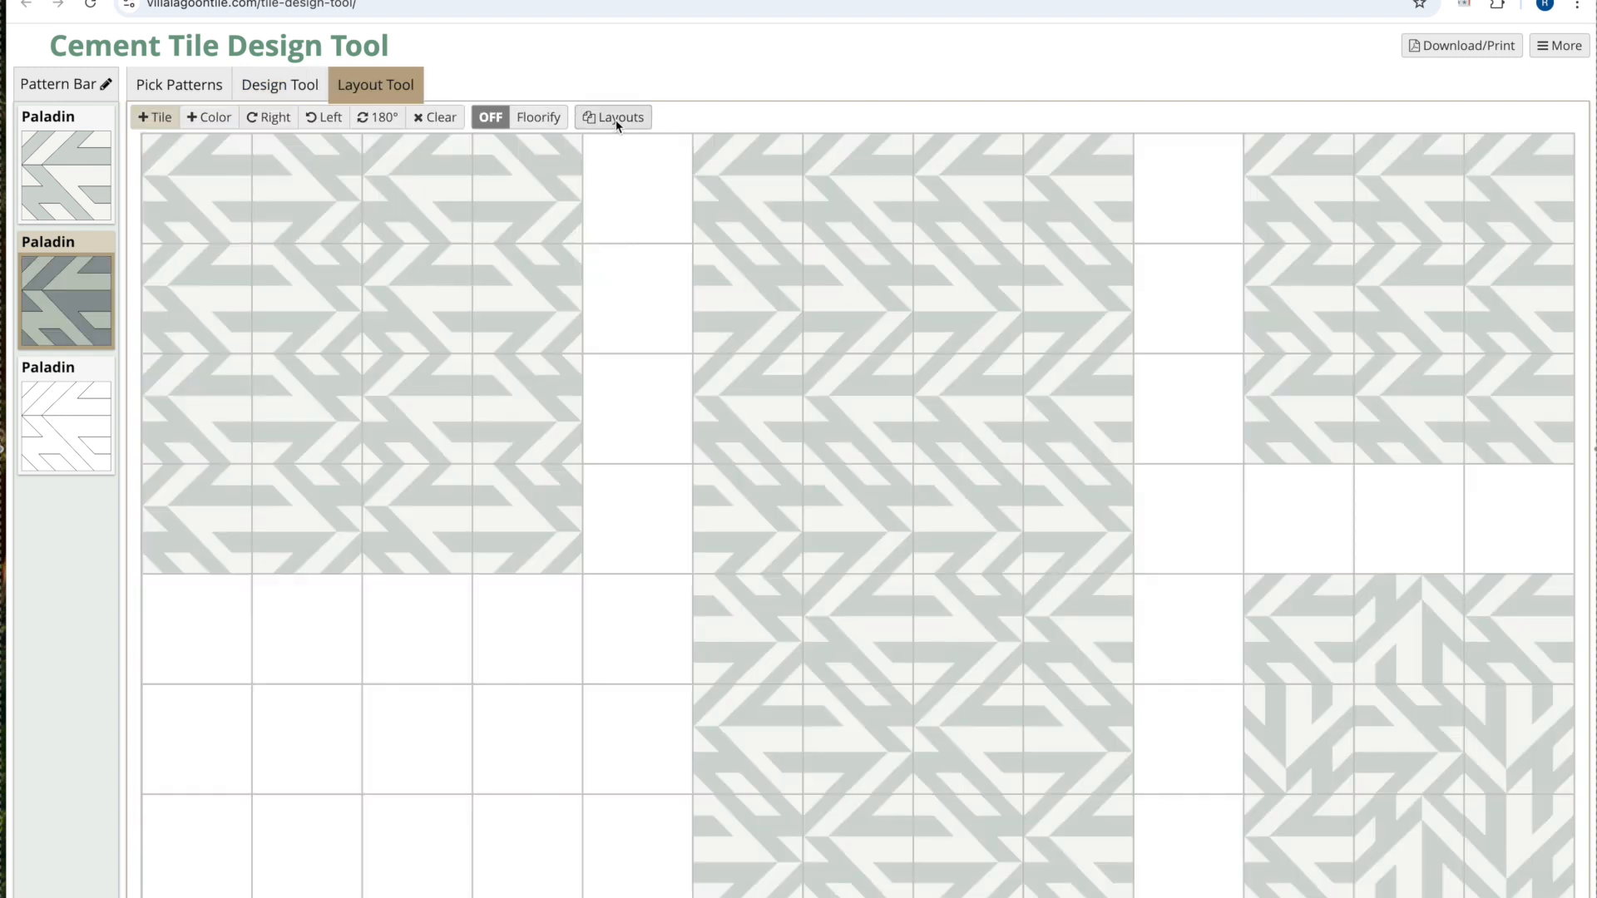
{"action": "left_click", "coordinate": [617, 121]}
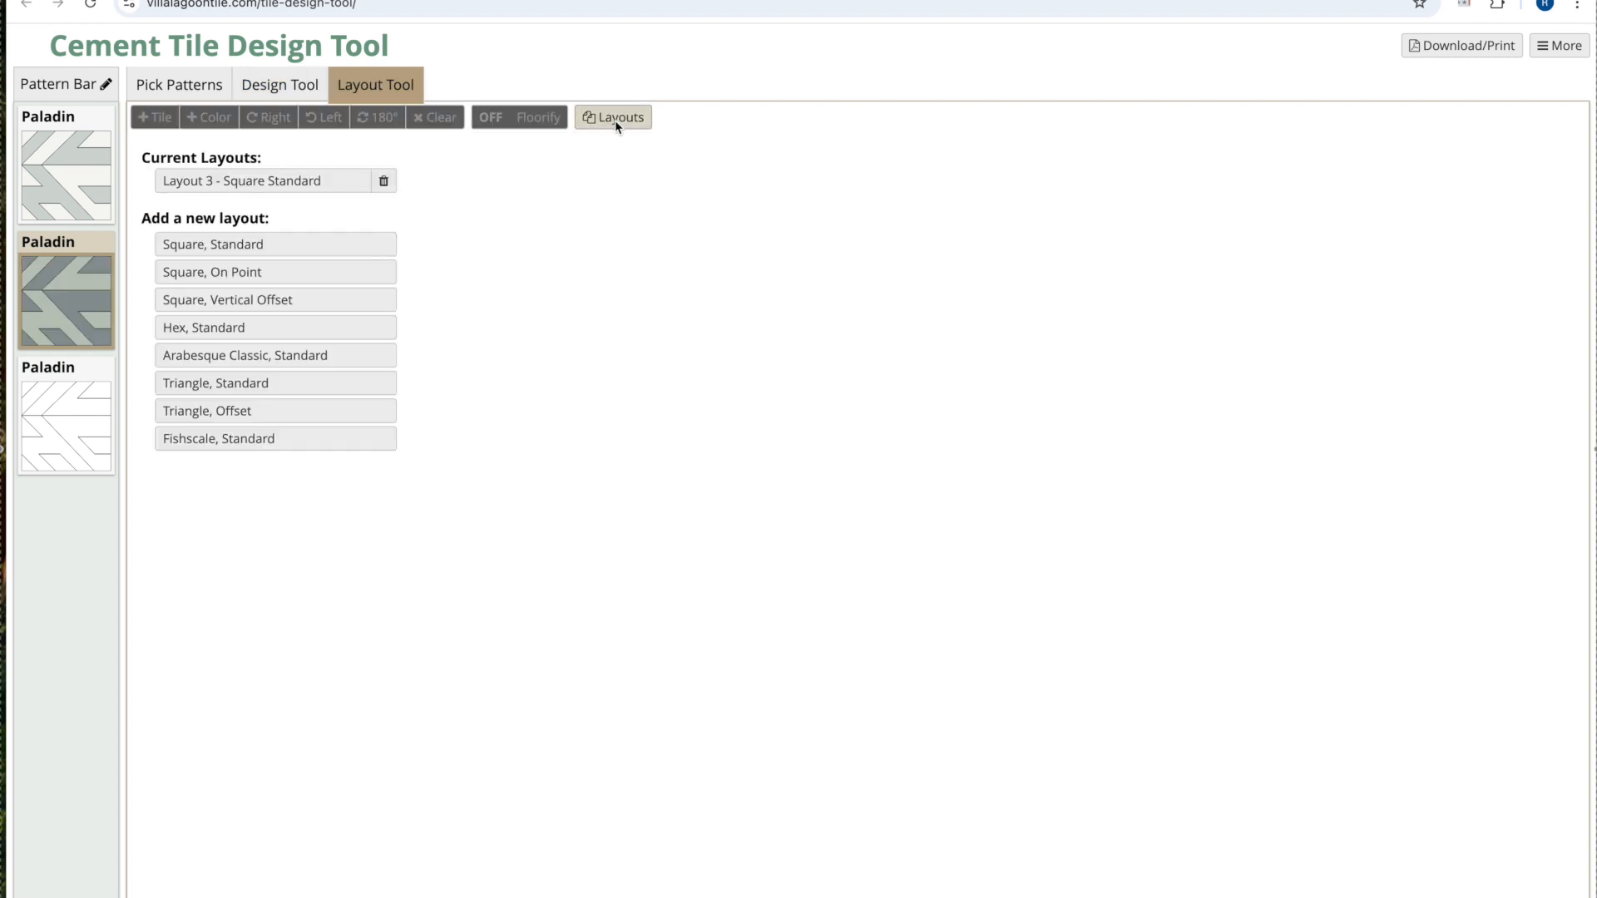
{"action": "left_click", "coordinate": [247, 274]}
Place the Gray Green and Mountain Paladin in the first five rows of the diamond grid, across its first five columns.
{"action": "left_click", "coordinate": [208, 207]}
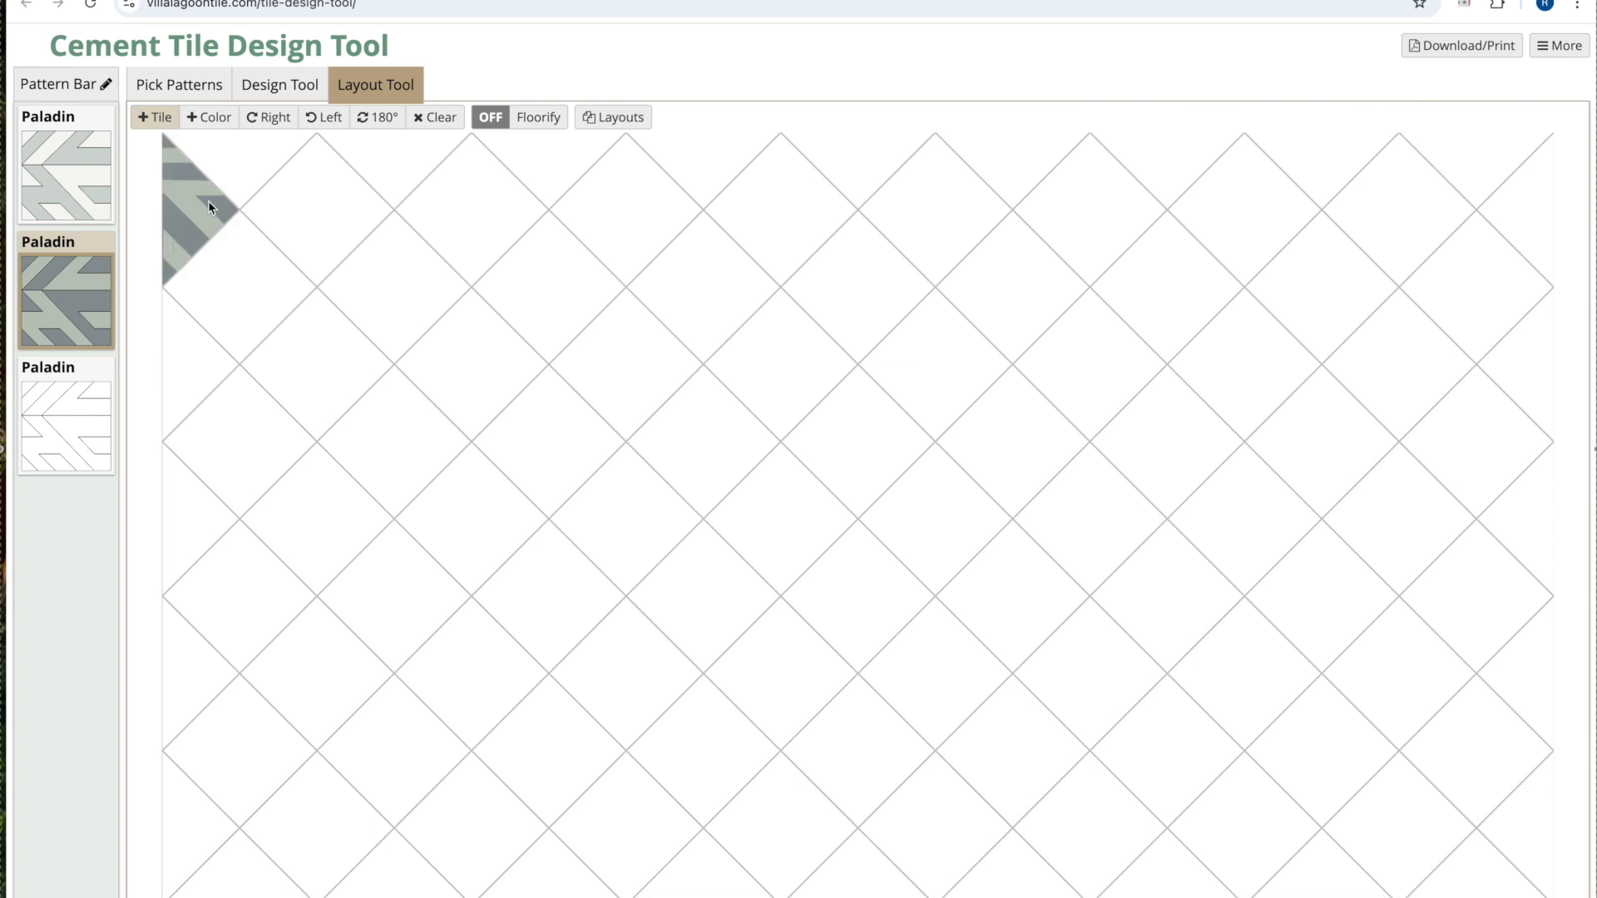
{"action": "left_click", "coordinate": [303, 213]}
{"action": "left_click", "coordinate": [253, 273]}
{"action": "left_click", "coordinate": [308, 345]}
{"action": "left_click", "coordinate": [825, 427]}
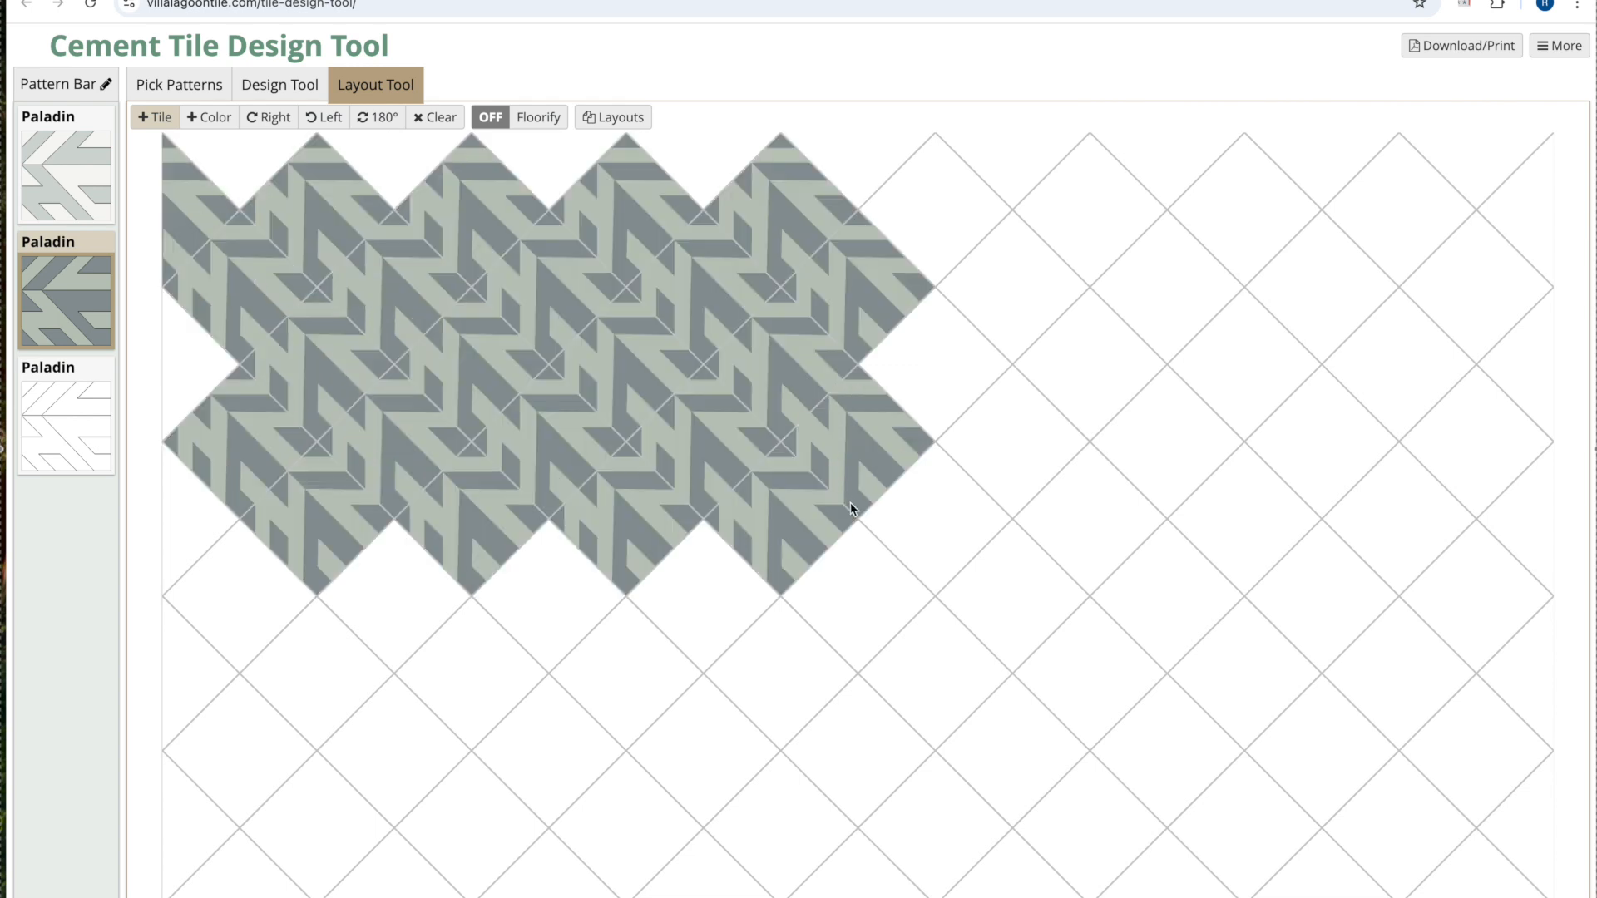
Add two more five-wide staggered rows of the second Paladin beneath the diamond block, starting with its sixth row.
{"action": "left_click", "coordinate": [864, 598]}
{"action": "left_click", "coordinate": [717, 598]}
{"action": "left_click", "coordinate": [550, 597]}
{"action": "left_click", "coordinate": [441, 599]}
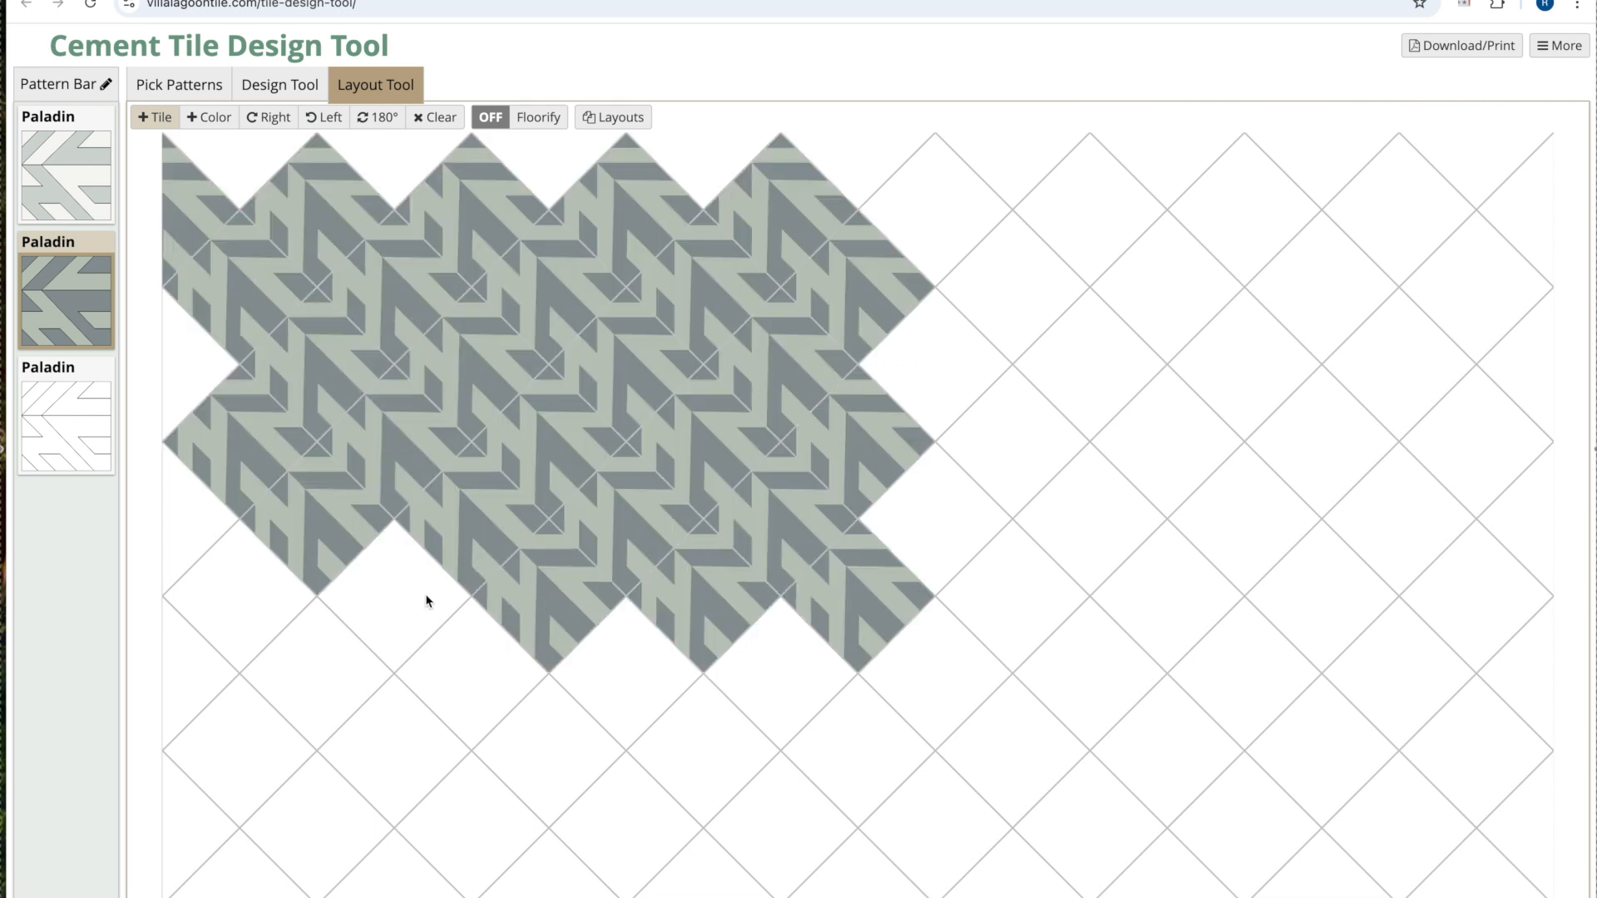
{"action": "left_click", "coordinate": [255, 599]}
{"action": "left_click", "coordinate": [357, 655]}
{"action": "left_click", "coordinate": [477, 677]}
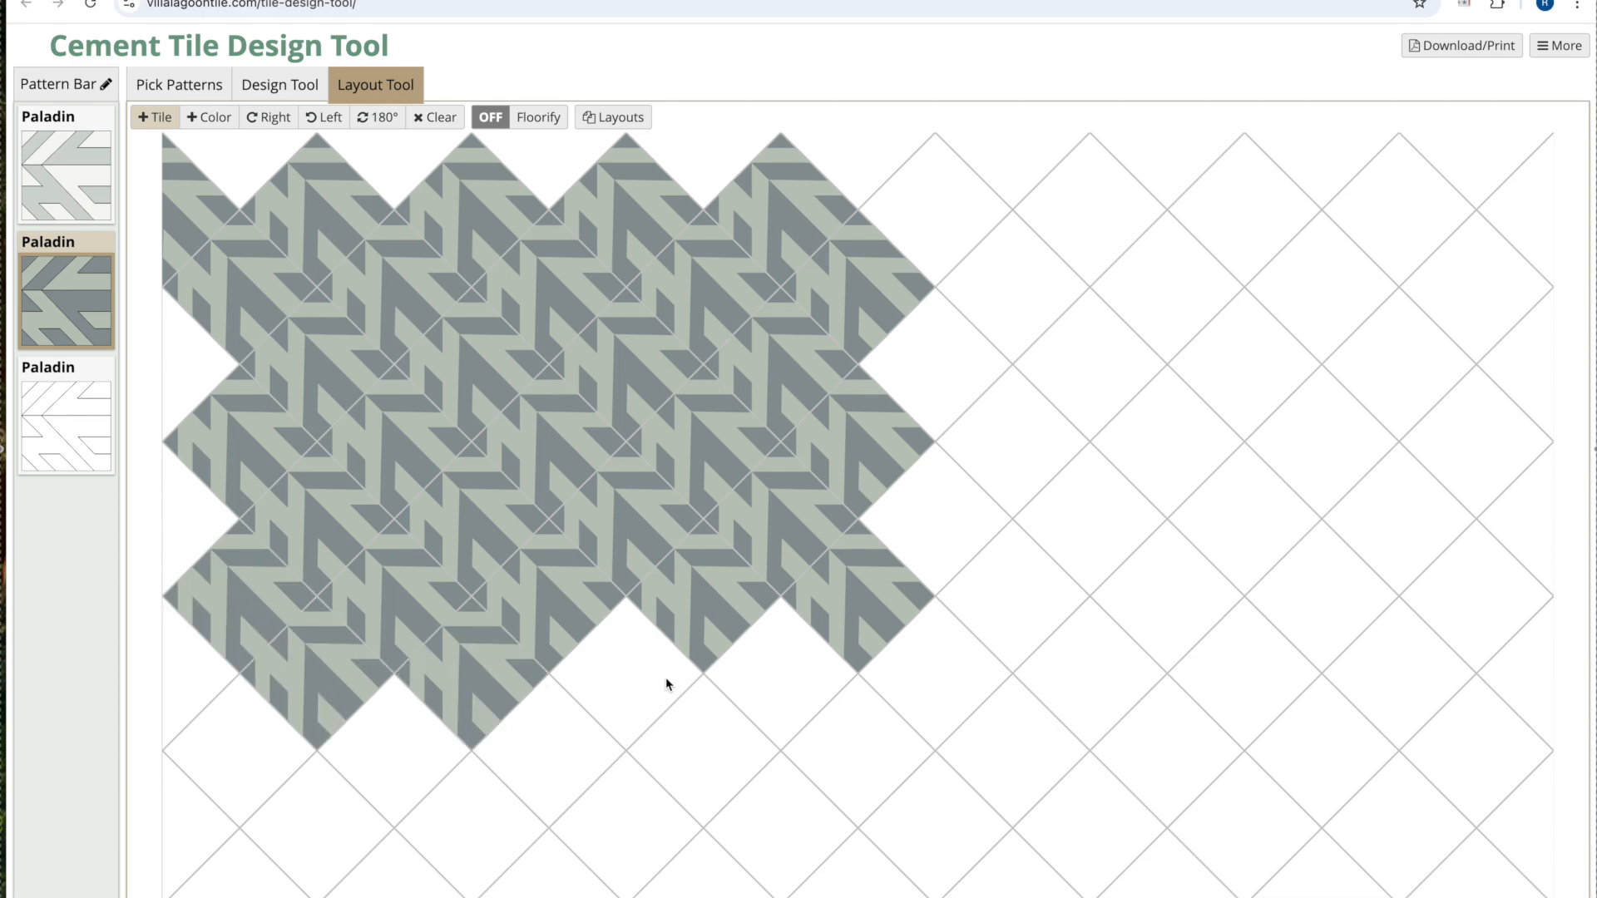
{"action": "left_click", "coordinate": [630, 684]}
{"action": "left_click", "coordinate": [773, 686]}
Extend the diamond block's first, third, fifth and seventh rows by one Paladin tile at their right ends.
{"action": "left_click", "coordinate": [963, 528]}
{"action": "left_click", "coordinate": [962, 369]}
{"action": "left_click", "coordinate": [940, 228]}
{"action": "left_click", "coordinate": [899, 684]}
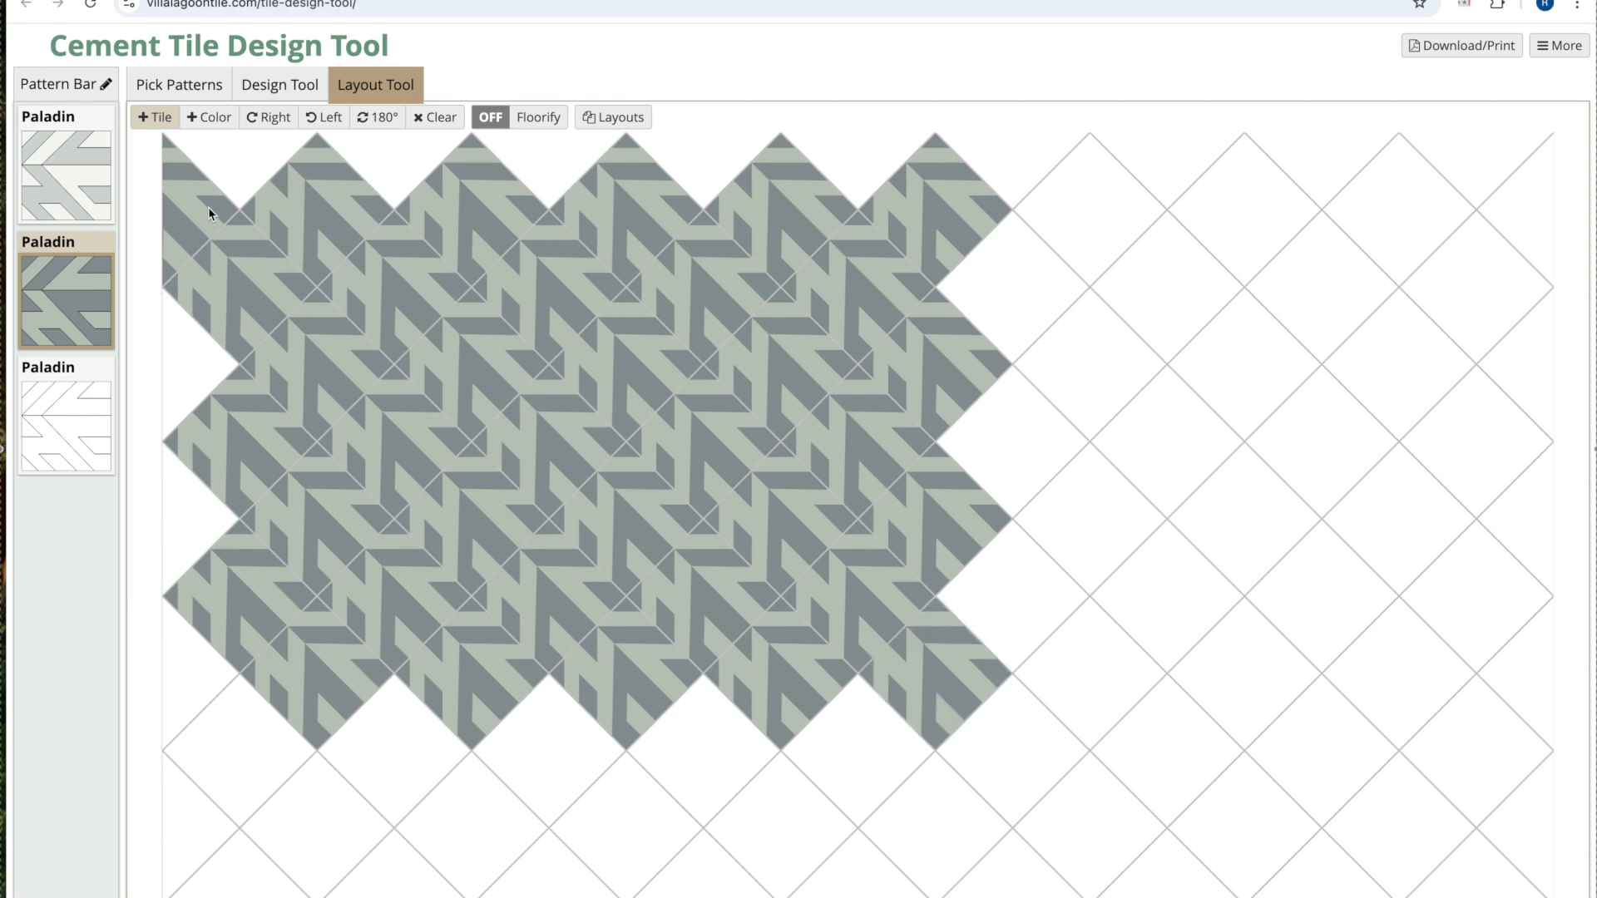
Rotate all five tiles in the diamond block's second row by 180°.
{"action": "left_click", "coordinate": [382, 121]}
{"action": "left_click", "coordinate": [242, 286]}
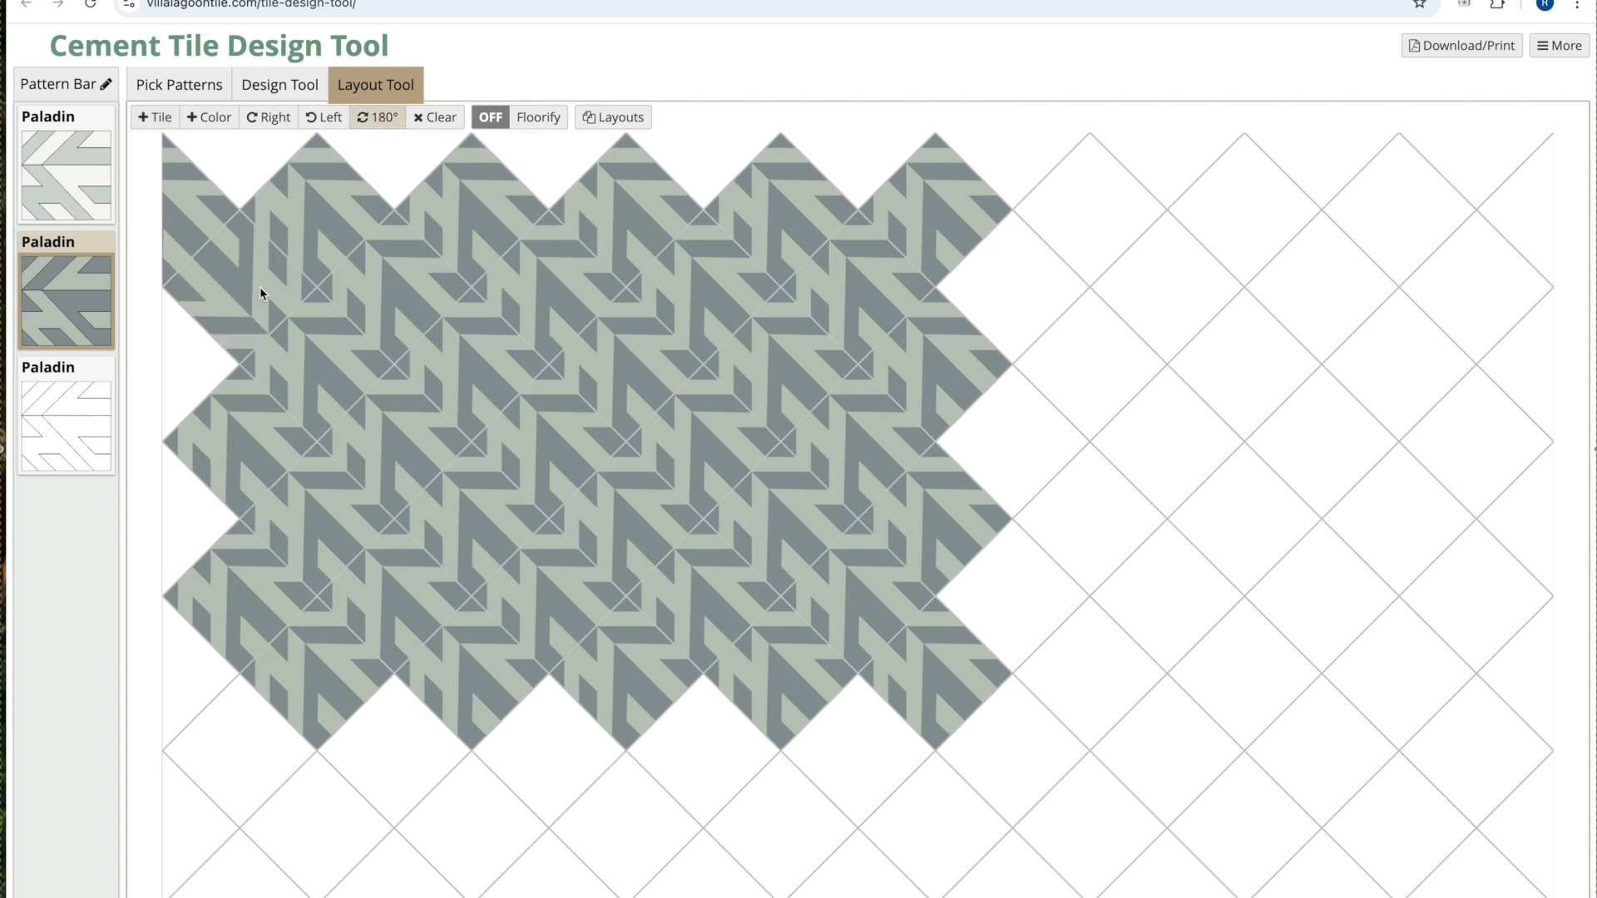
{"action": "left_click", "coordinate": [406, 291]}
{"action": "left_click", "coordinate": [545, 280]}
{"action": "left_click", "coordinate": [707, 283]}
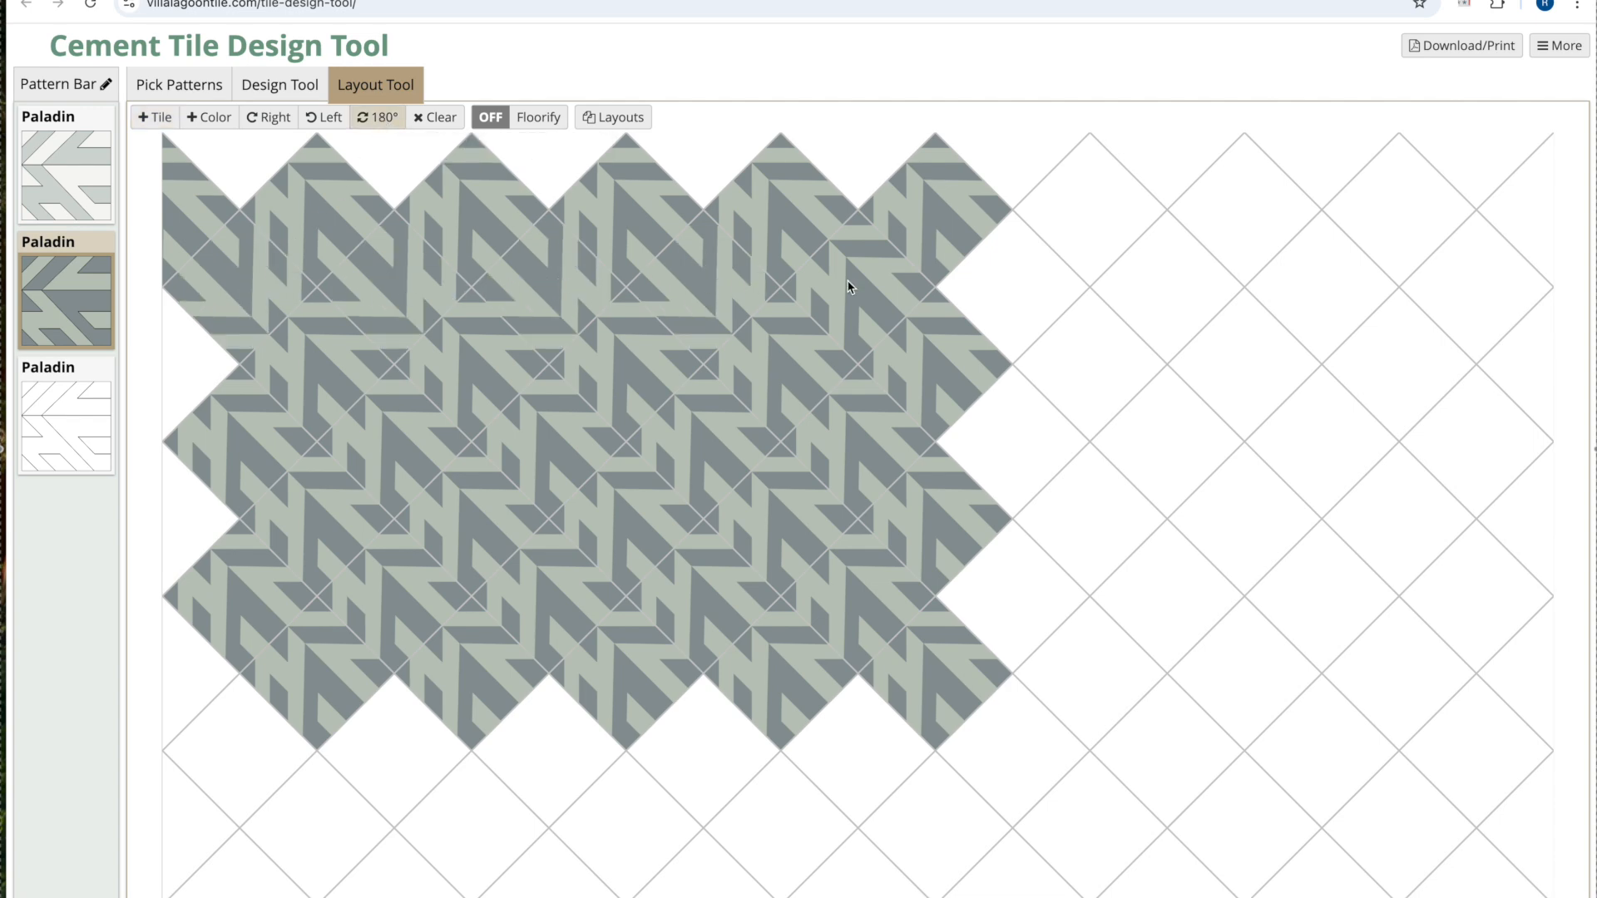
{"action": "left_click", "coordinate": [851, 281]}
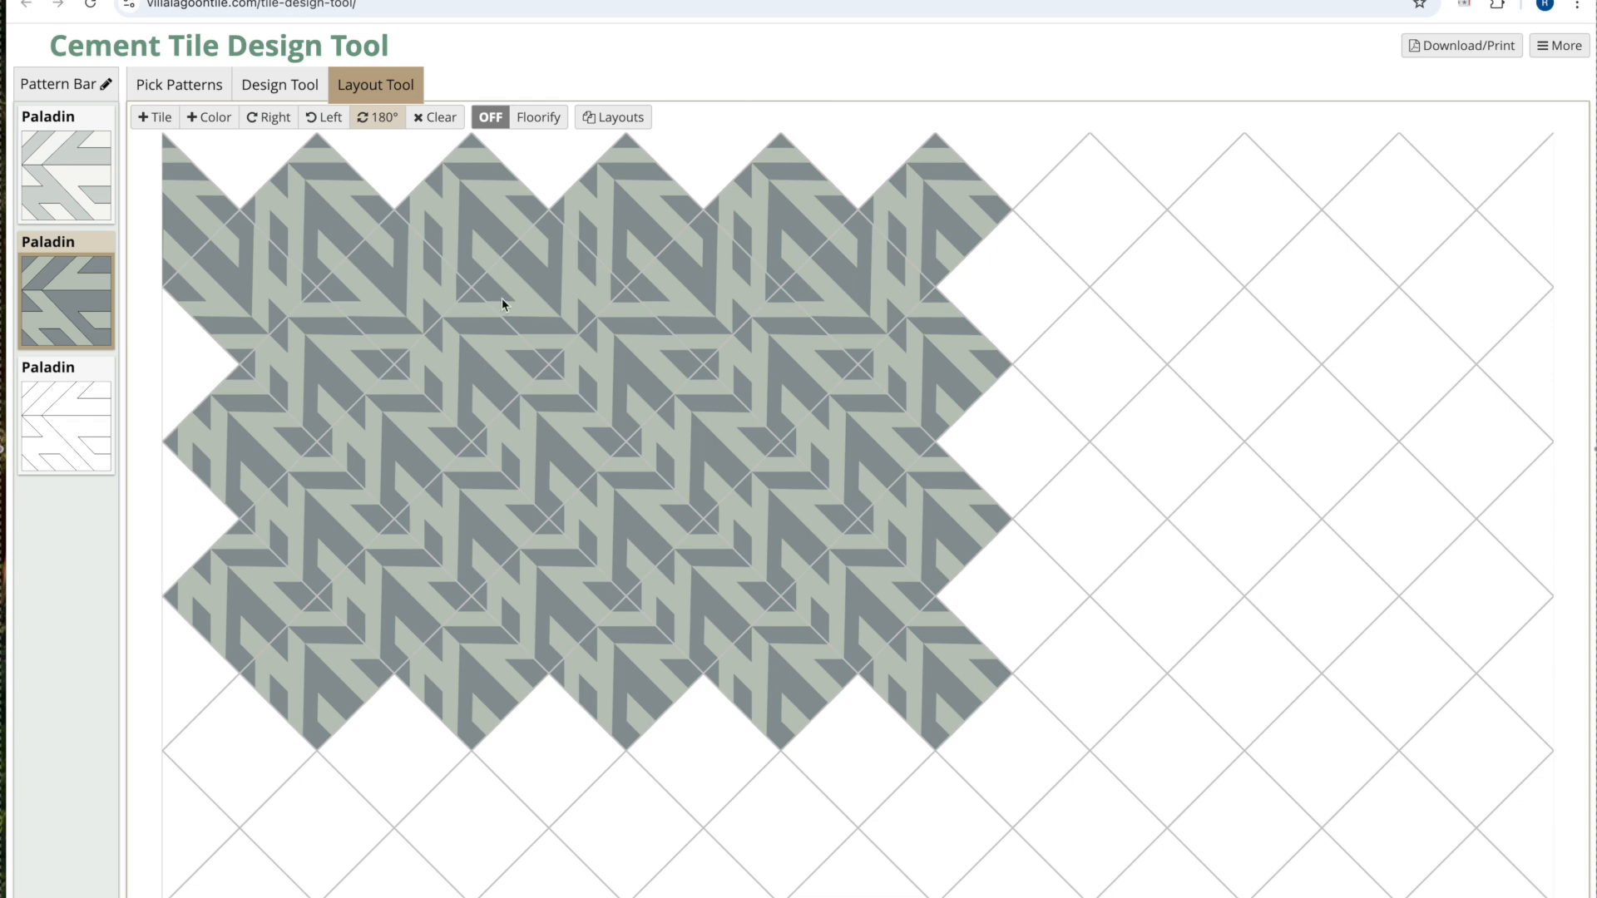
Rotate all five tiles in both the fourth and sixth rows of the diamond block by 180°.
{"action": "left_click", "coordinate": [240, 437]}
{"action": "left_click", "coordinate": [401, 432]}
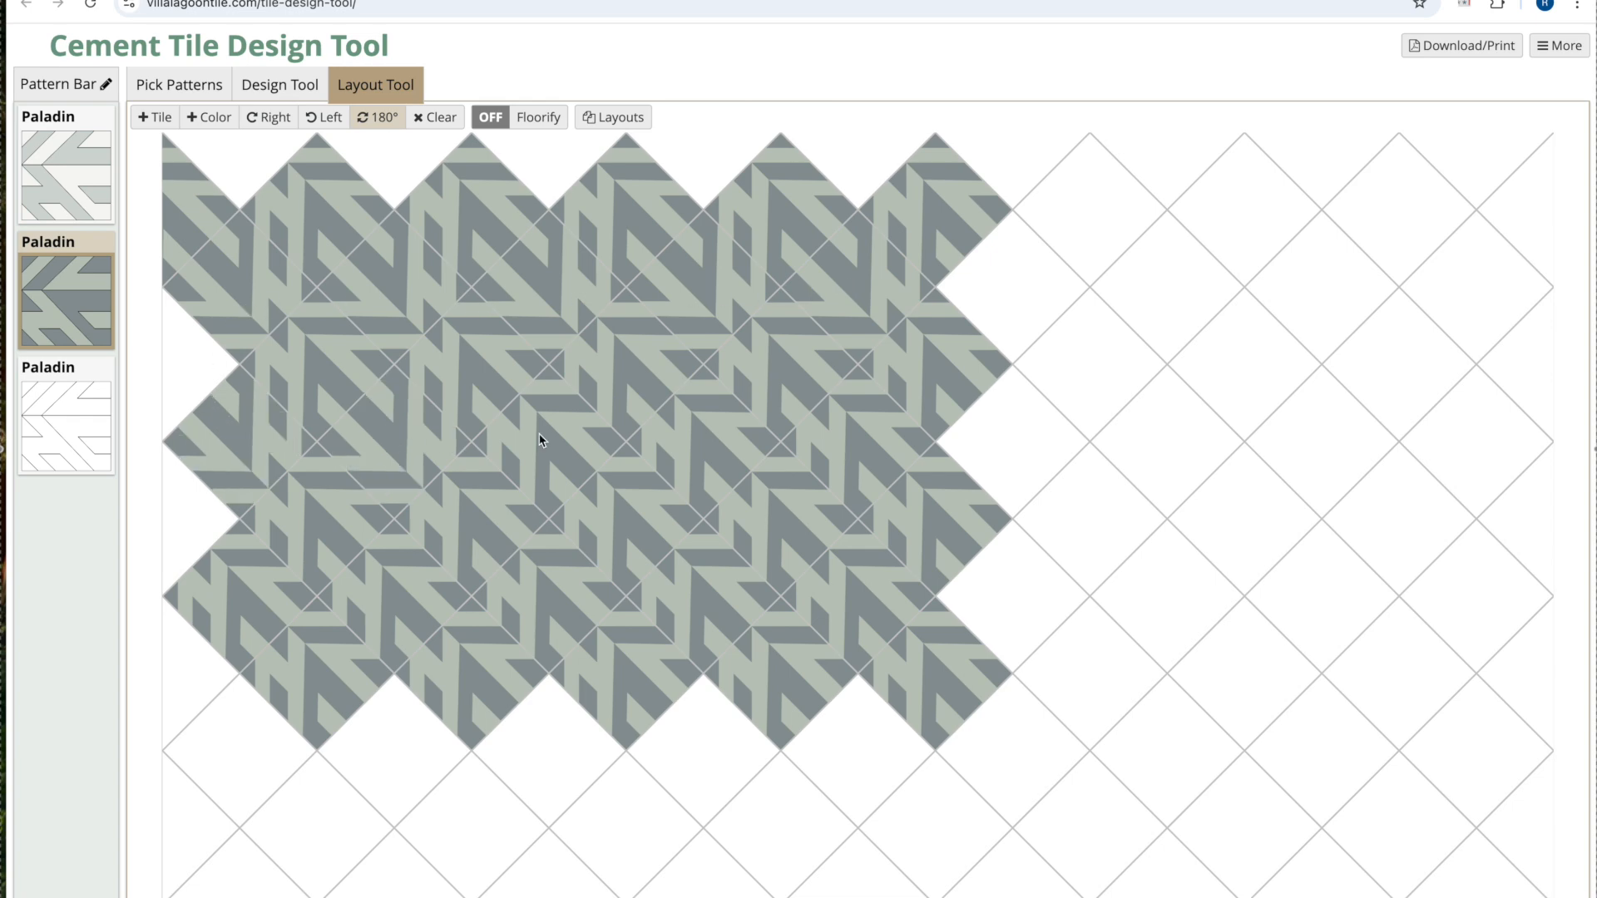
{"action": "left_click", "coordinate": [545, 438]}
{"action": "left_click", "coordinate": [703, 439]}
{"action": "left_click", "coordinate": [858, 592]}
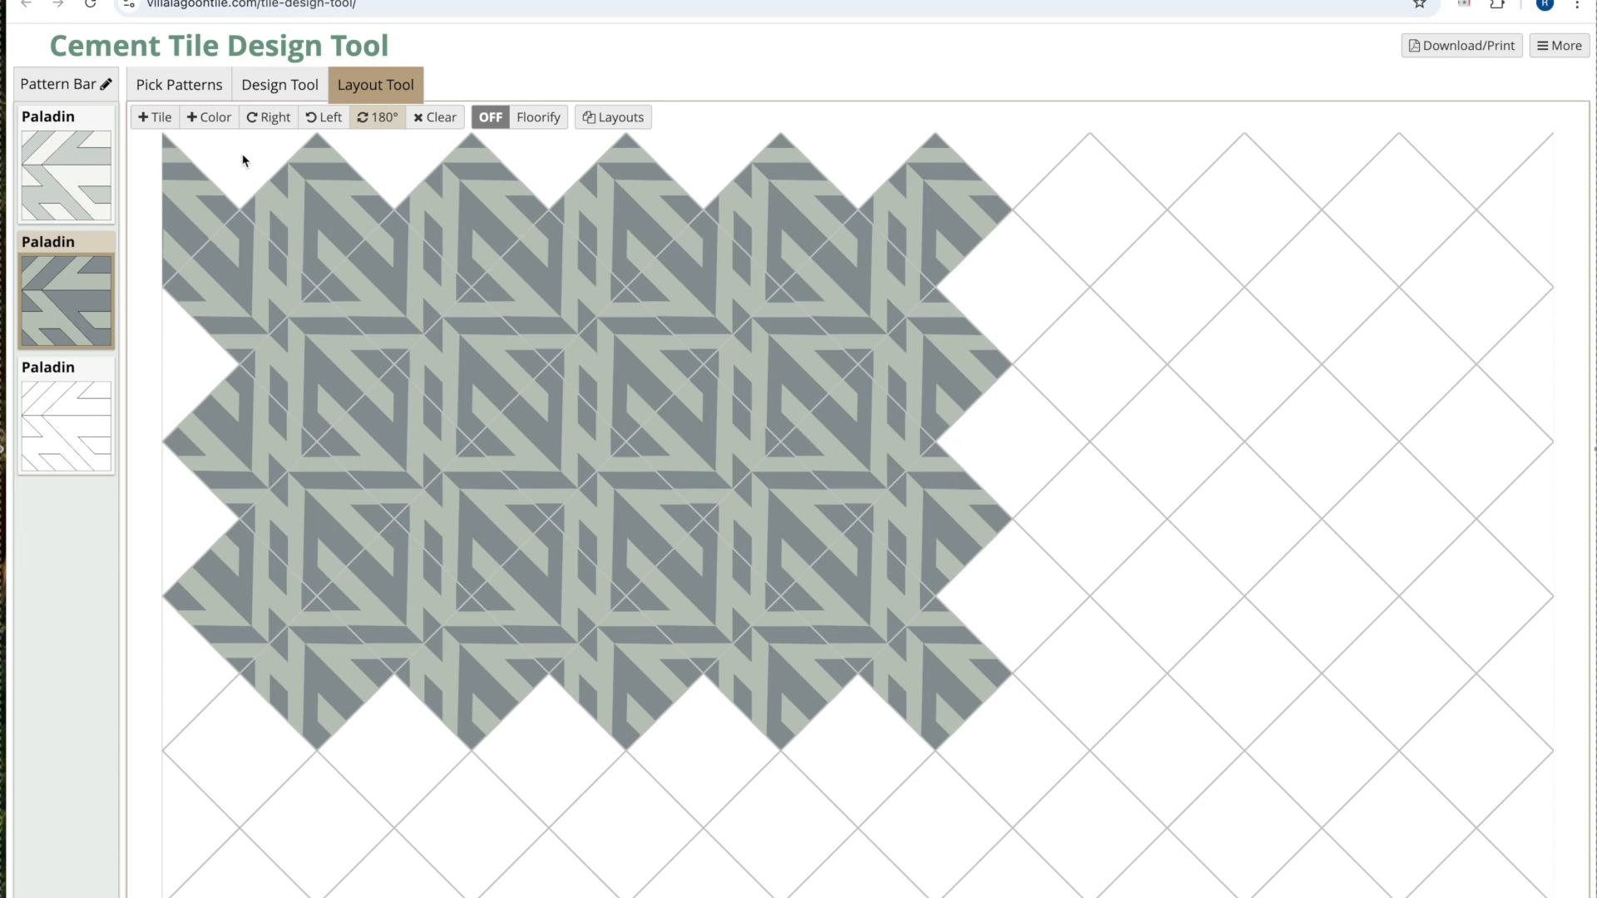
Fill the half-tile gaps along the layout's upper and left edges with solid Mountain.
{"action": "left_click", "coordinate": [210, 123]}
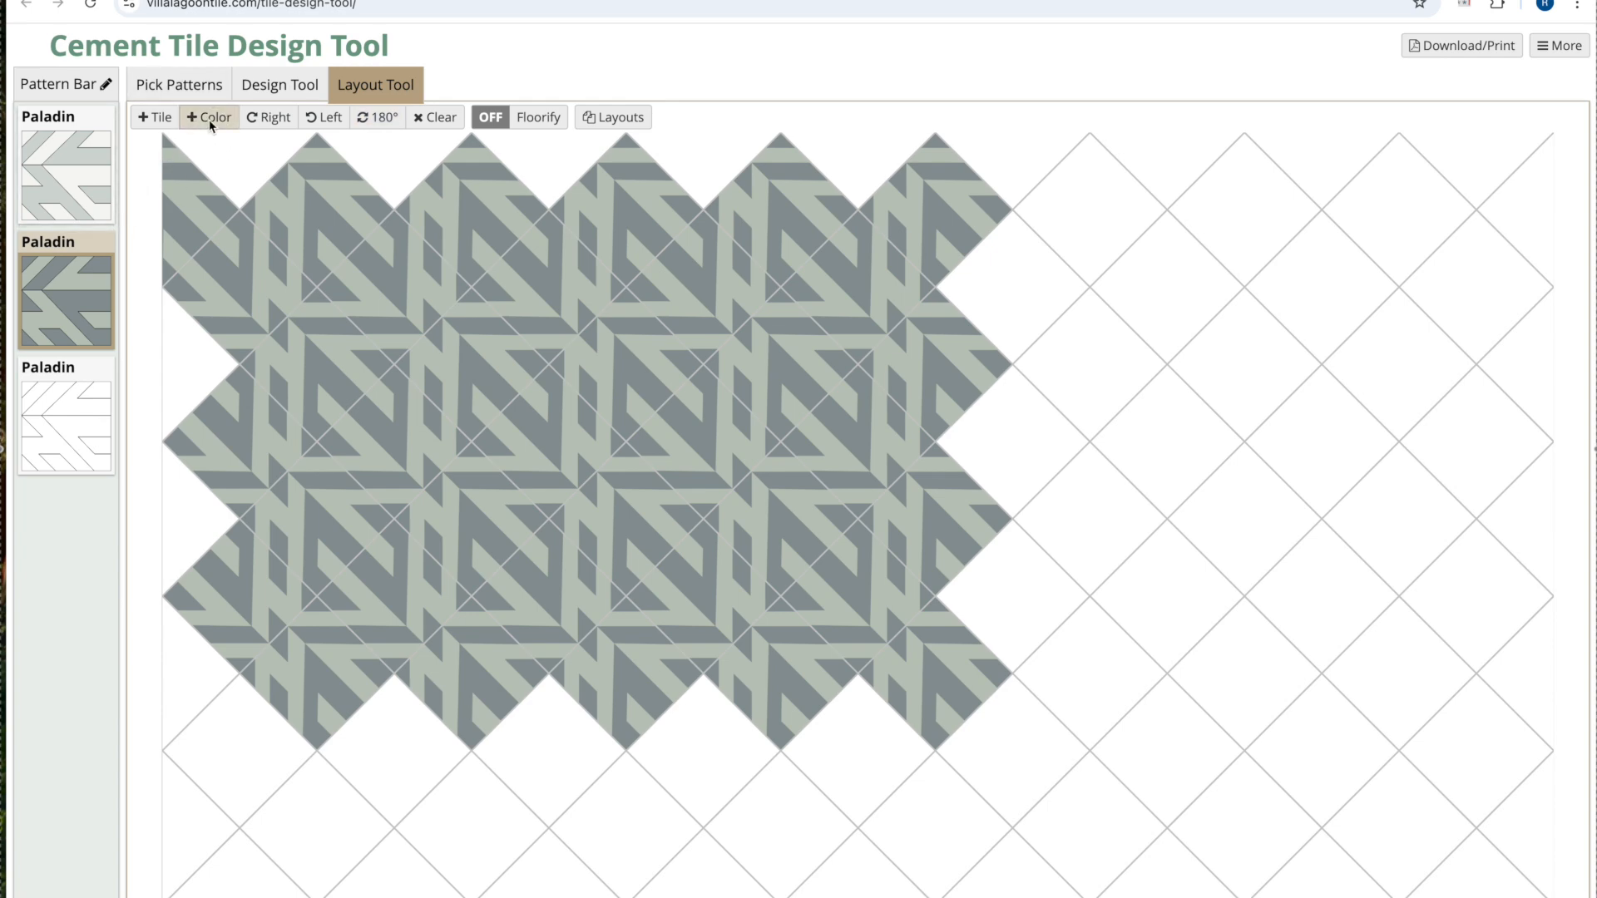
{"action": "left_click", "coordinate": [274, 87]}
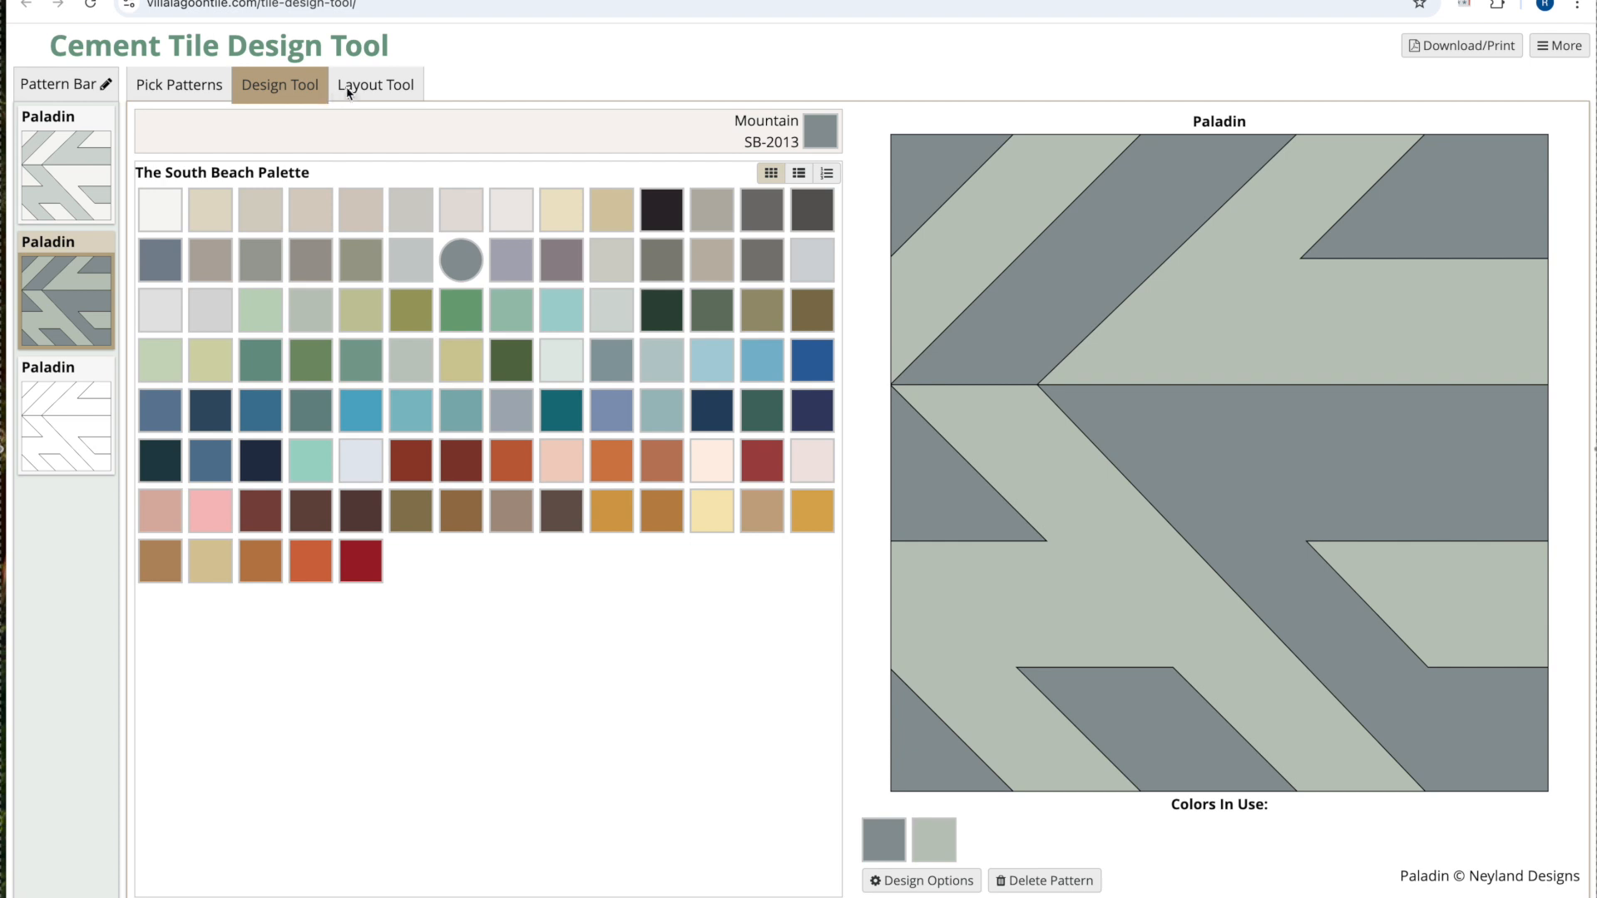
{"action": "left_click", "coordinate": [387, 86]}
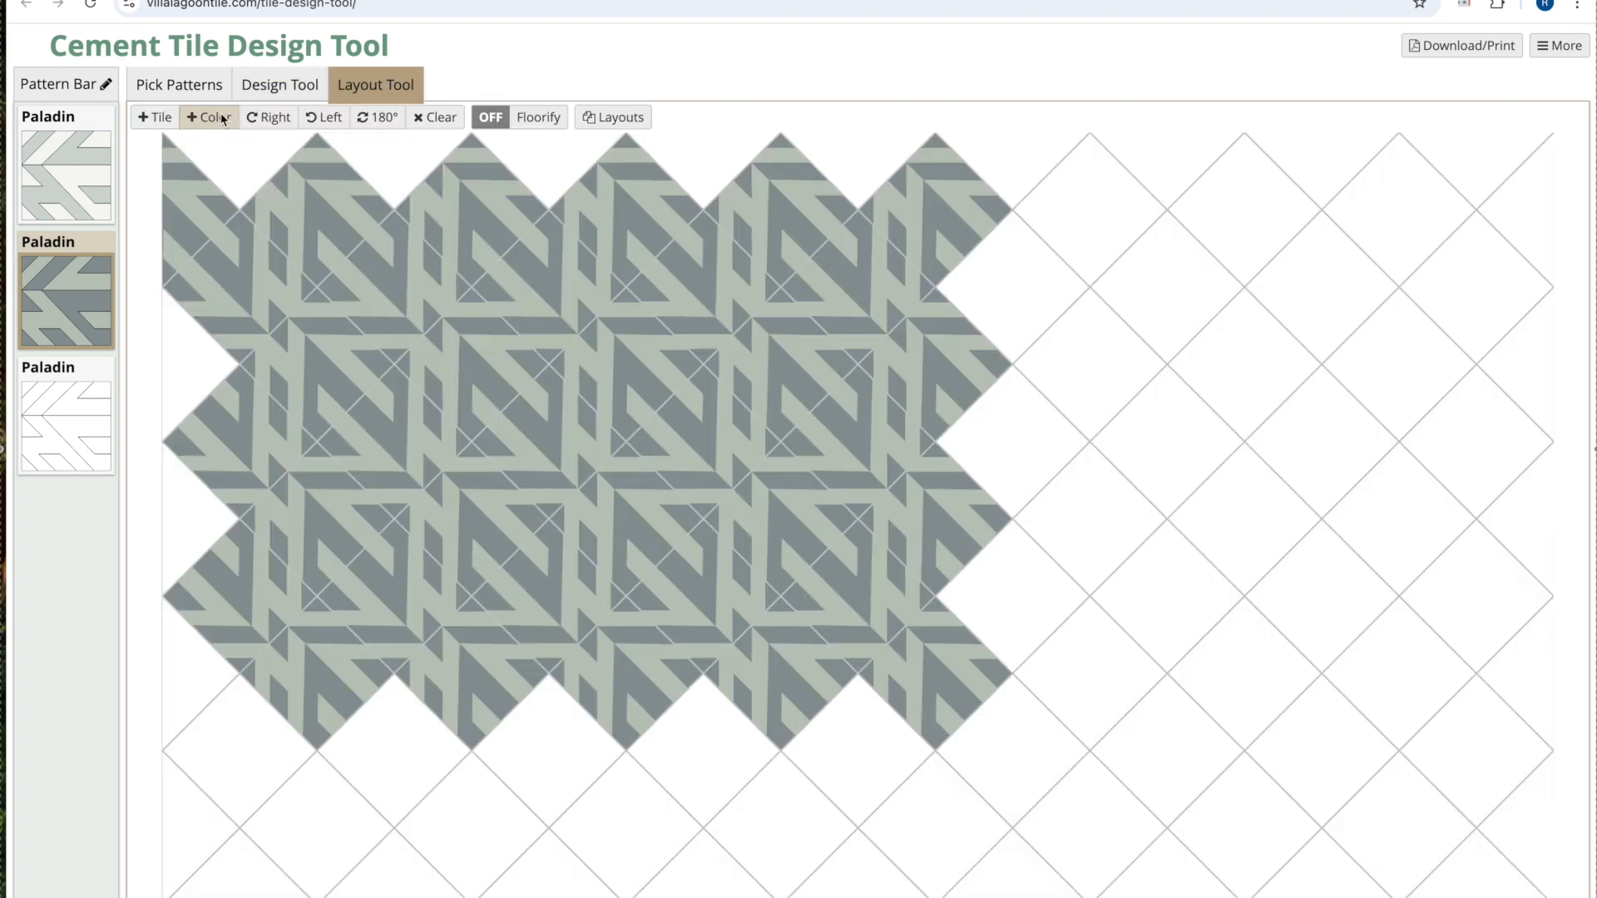
{"action": "left_click", "coordinate": [223, 164]}
{"action": "left_click", "coordinate": [374, 165]}
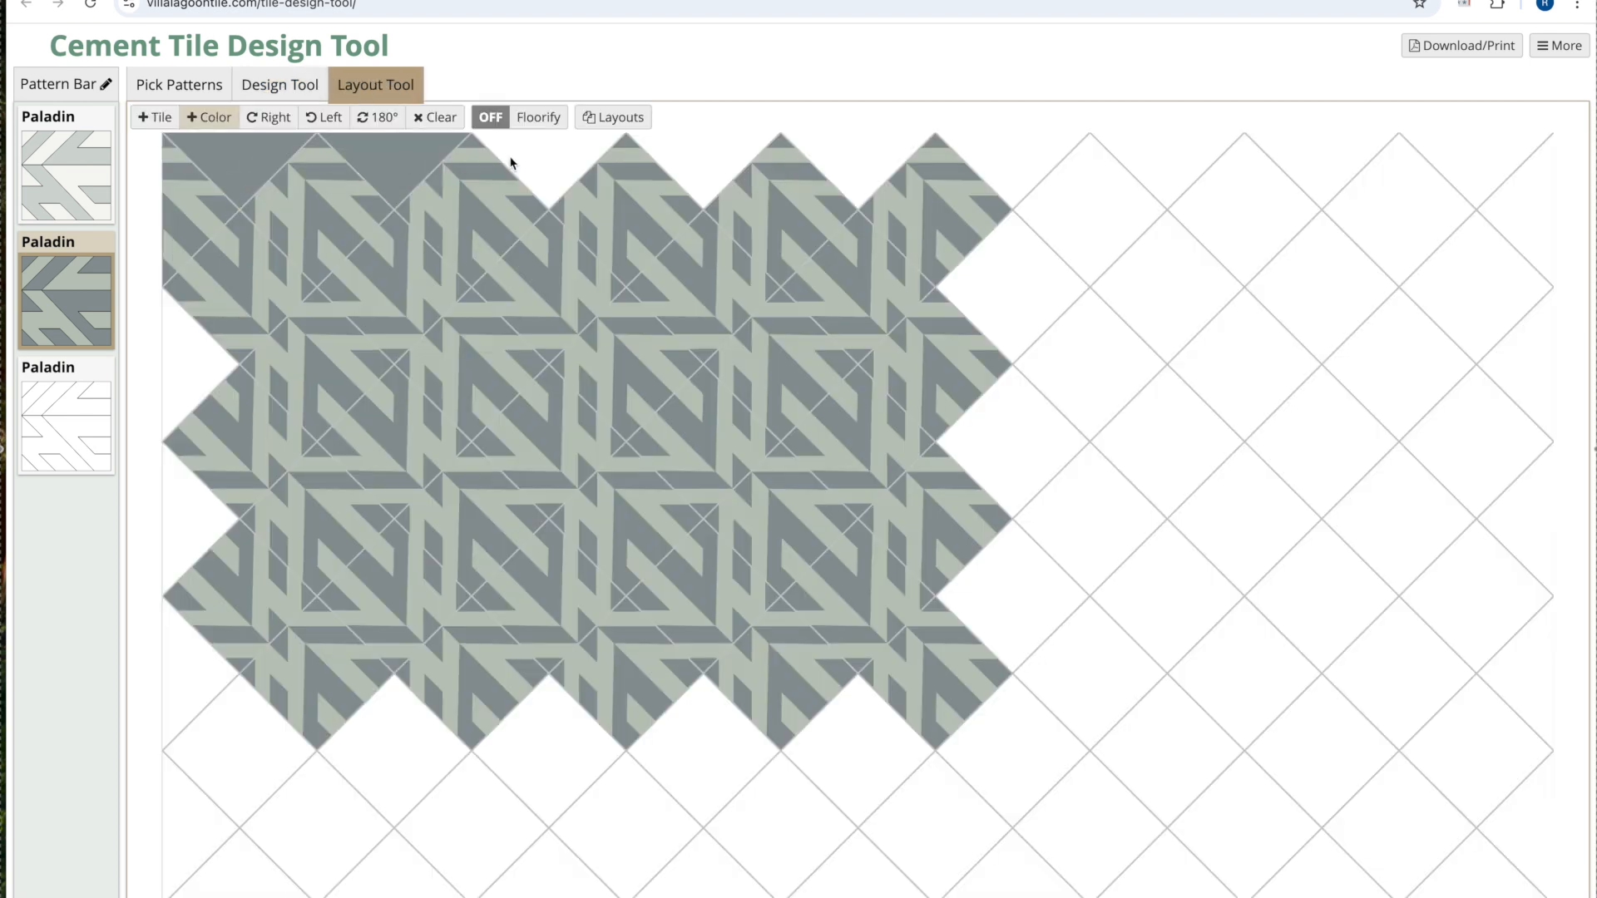
{"action": "left_click", "coordinate": [510, 158]}
{"action": "left_click", "coordinate": [698, 158]}
{"action": "left_click", "coordinate": [827, 157]}
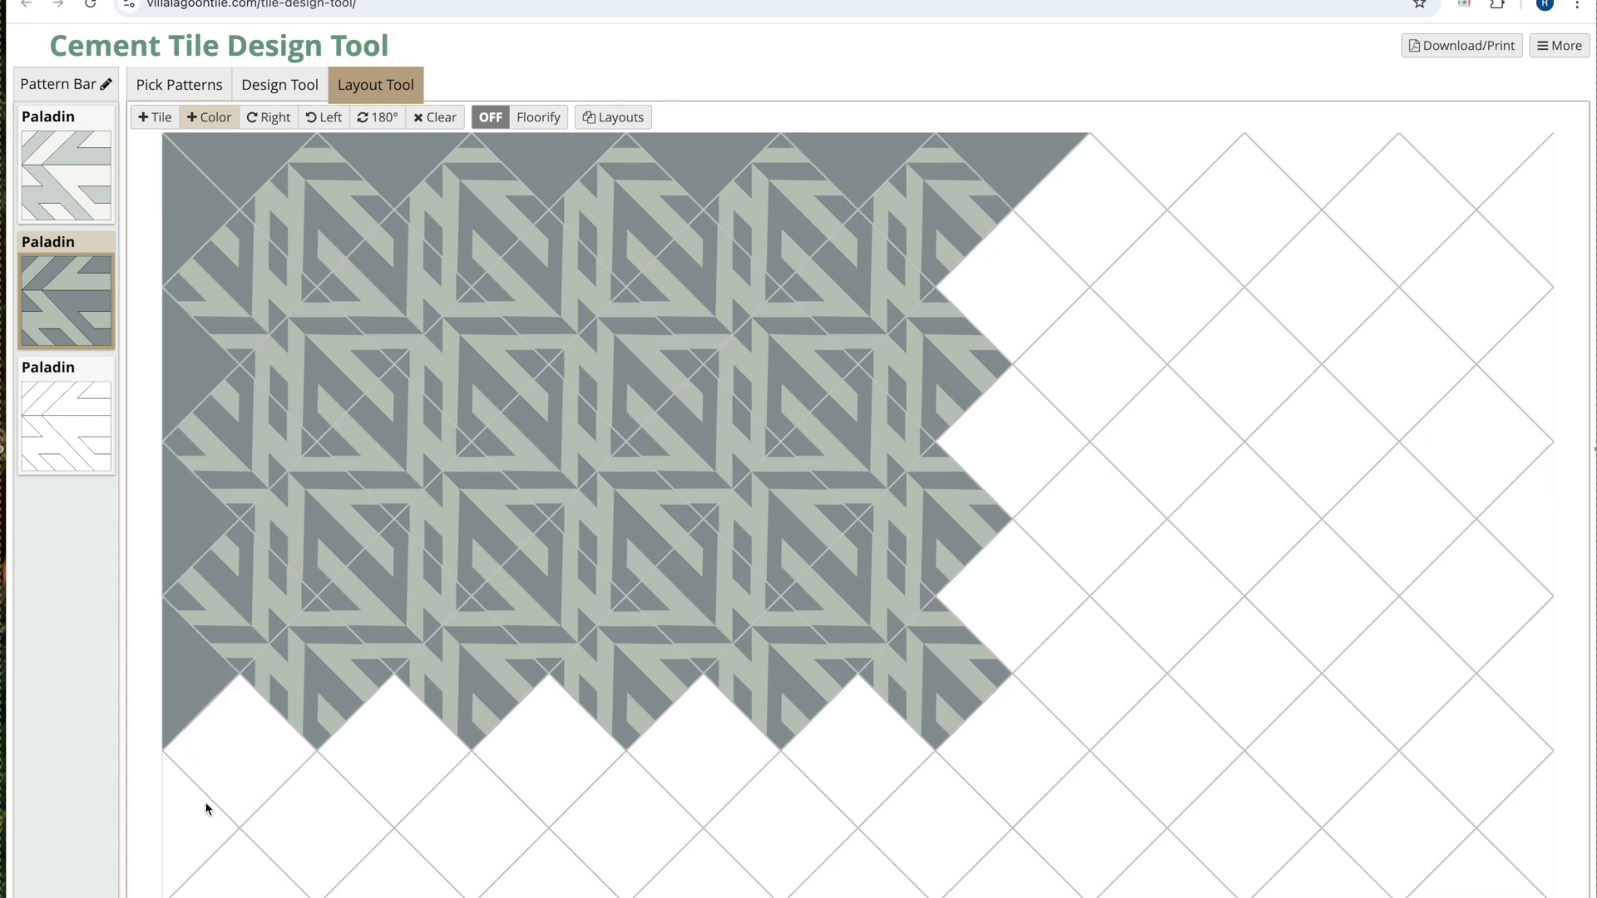
{"action": "left_click", "coordinate": [177, 800]}
{"action": "left_click", "coordinate": [1172, 161]}
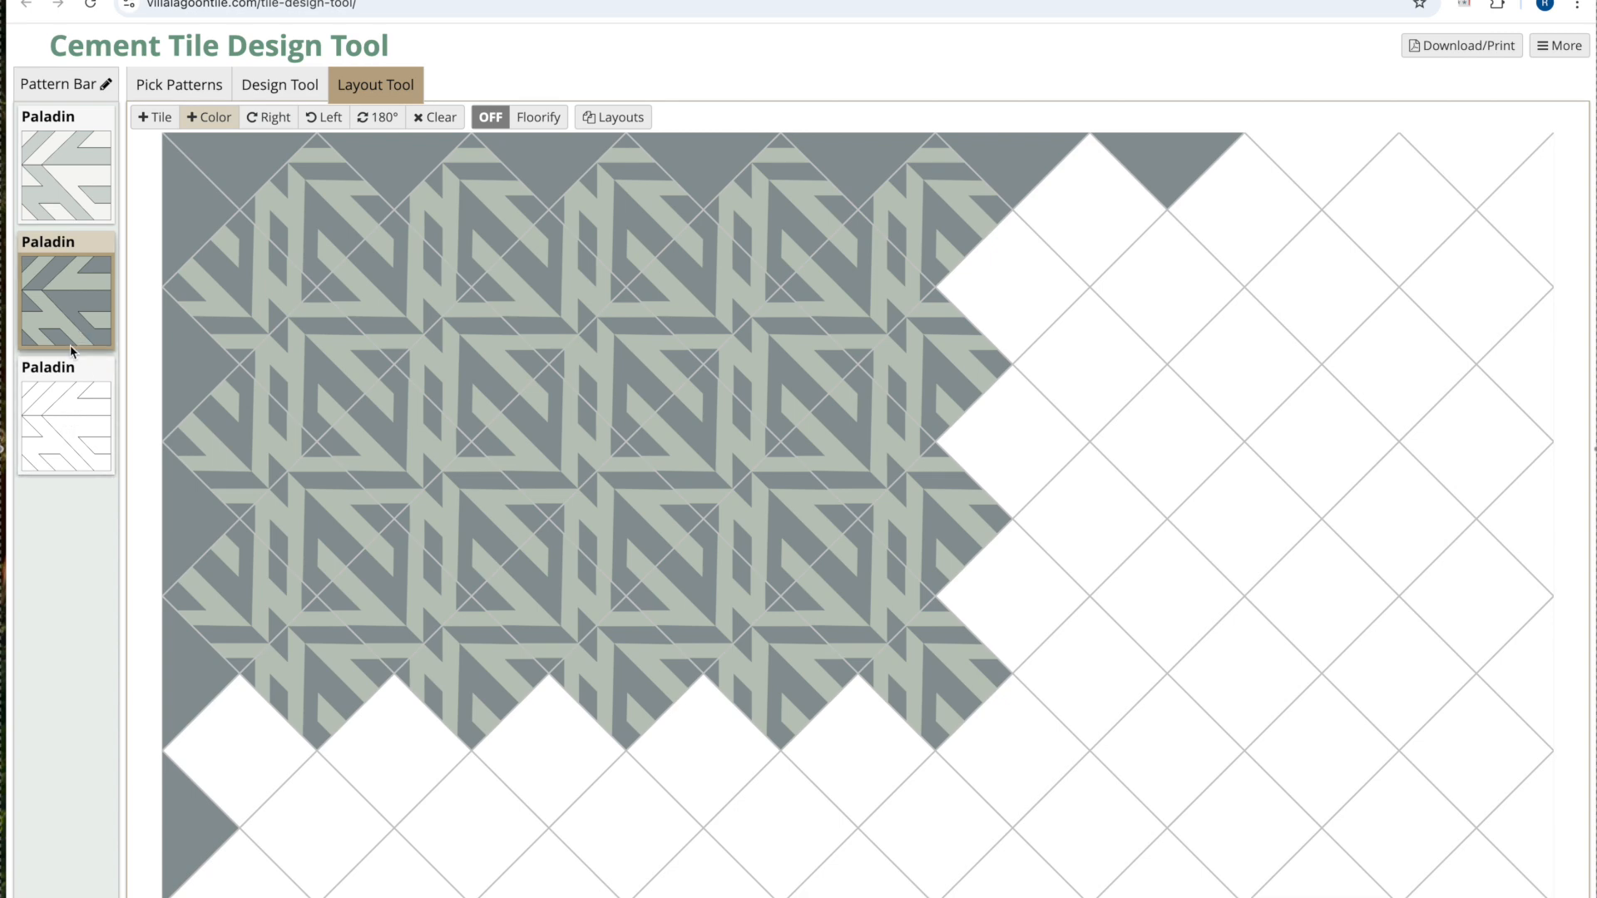
Color the third Paladin's bands Mountain and its remaining areas Gray Green, reusing the Gray Green from the second Paladin.
{"action": "left_click", "coordinate": [62, 423]}
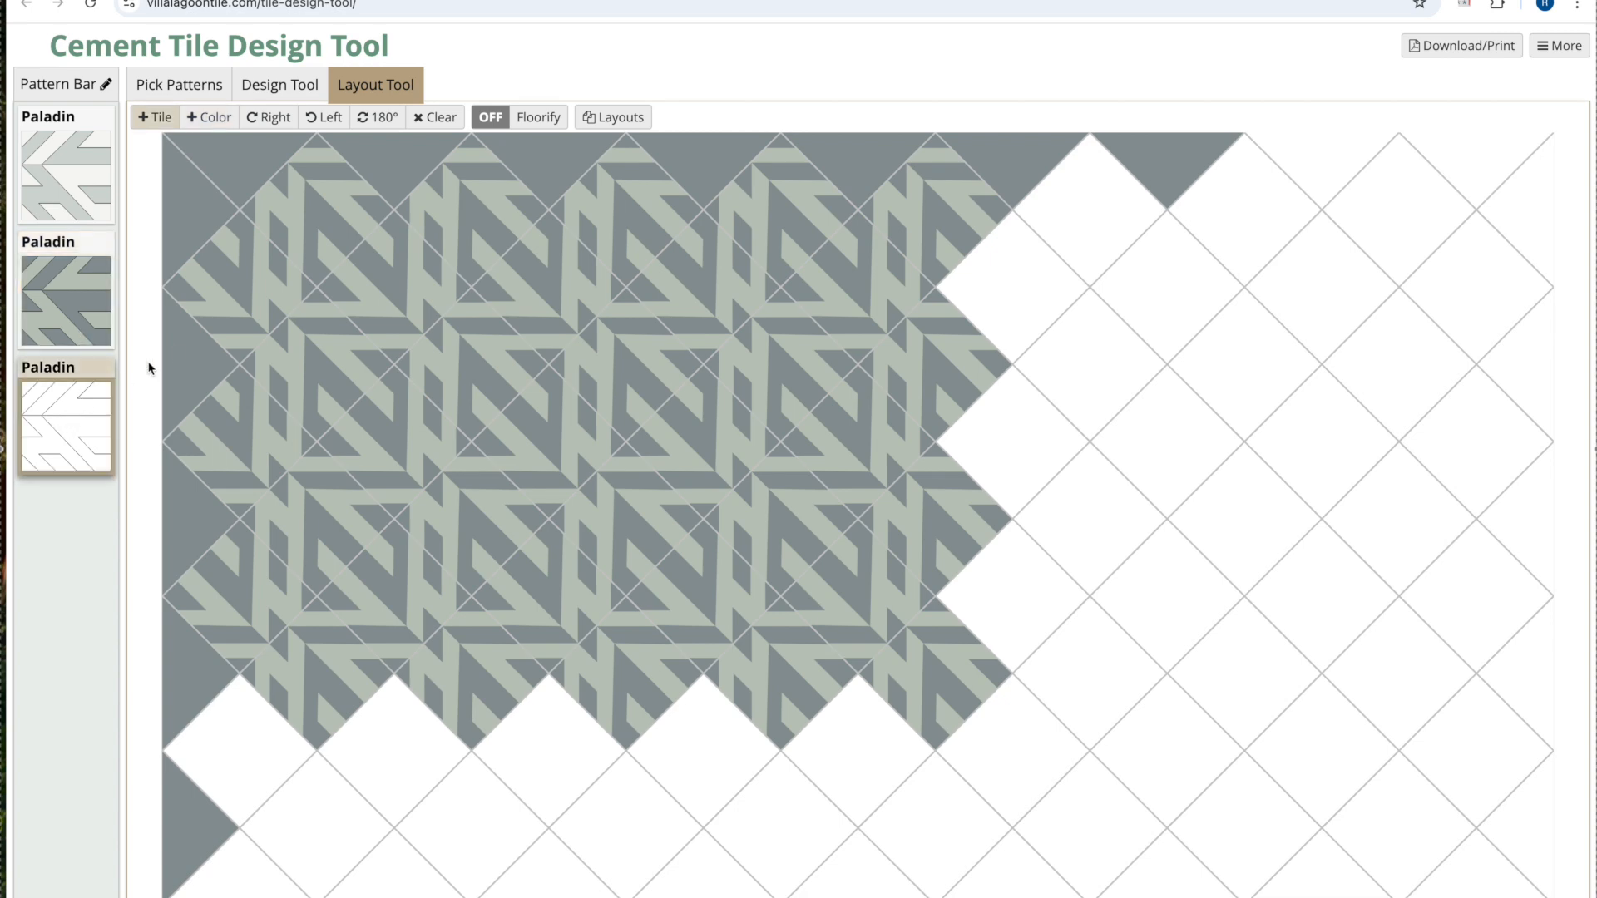
{"action": "left_click", "coordinate": [287, 91]}
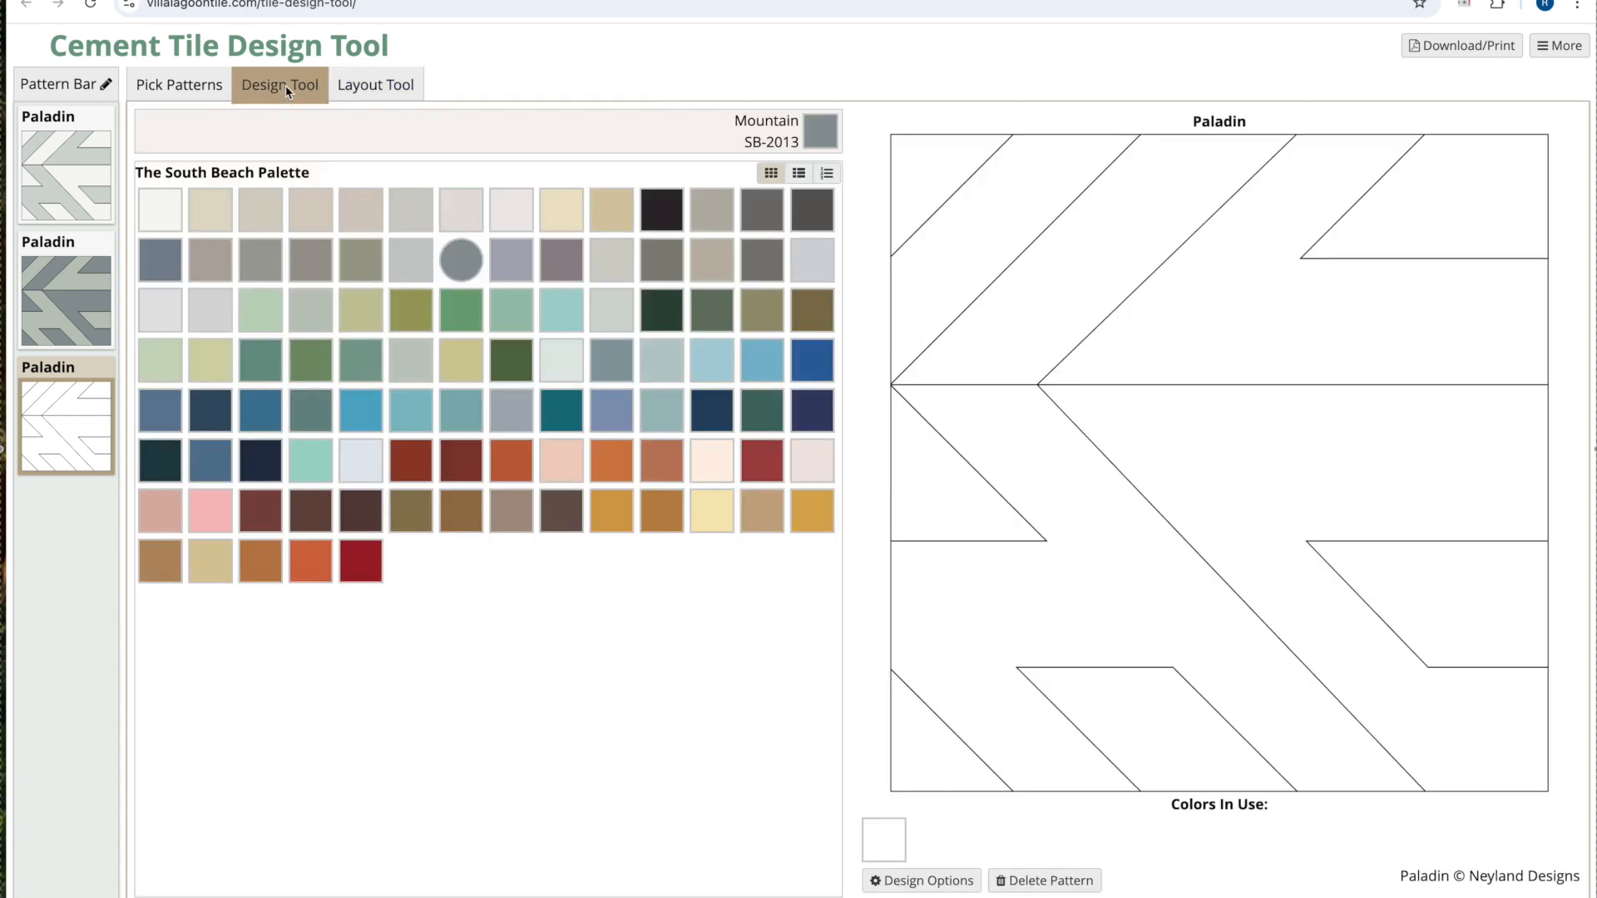
{"action": "left_click", "coordinate": [990, 228]}
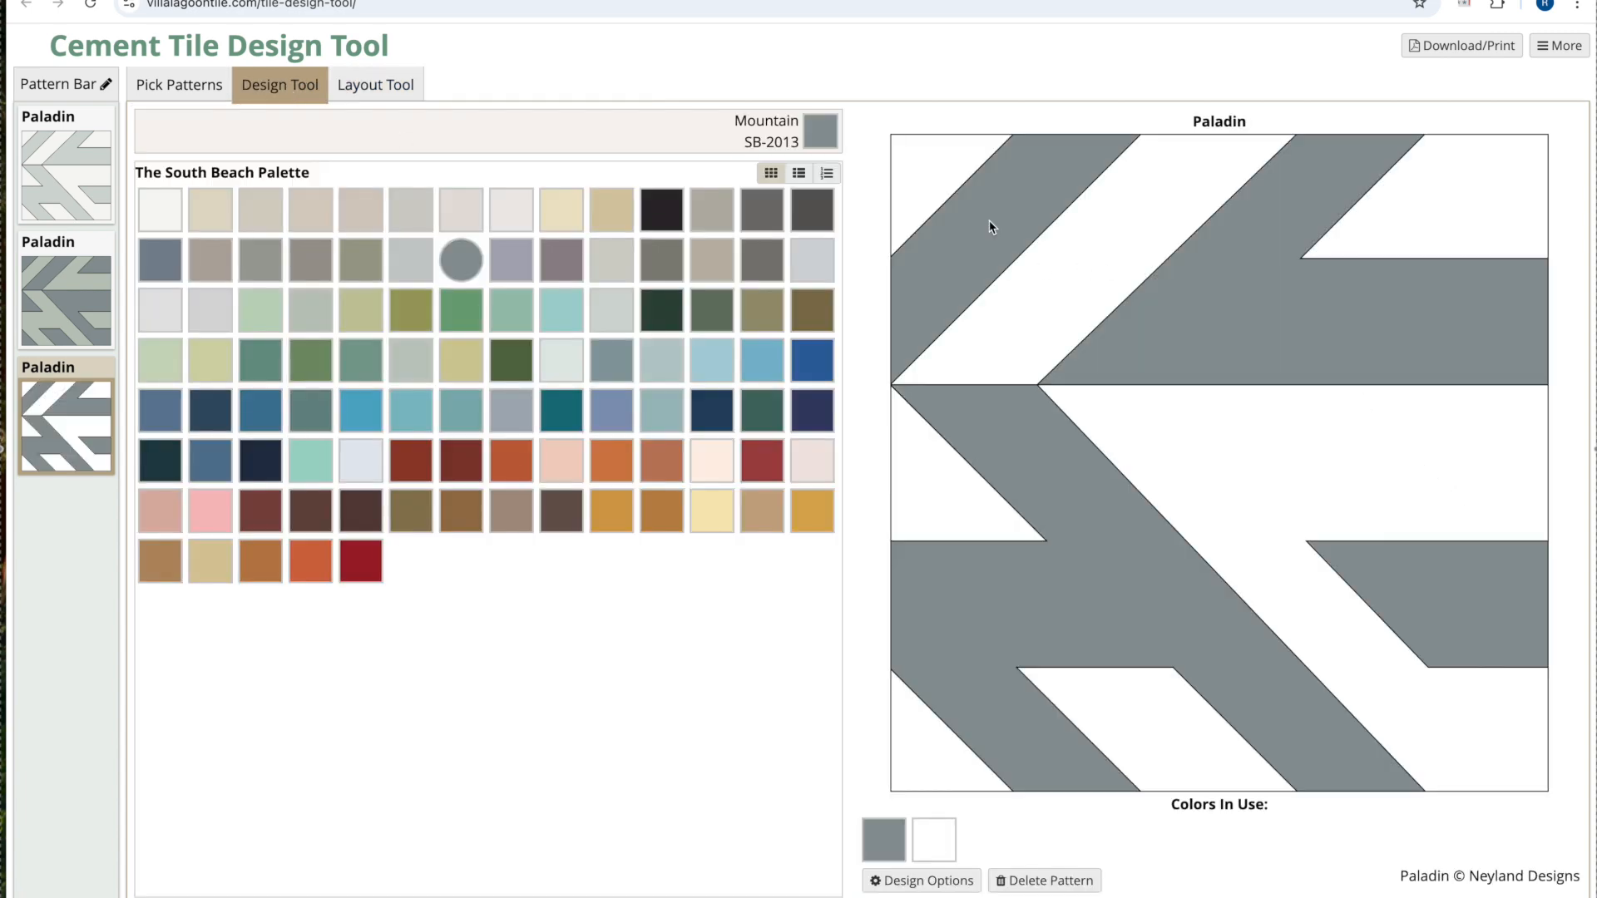
{"action": "left_click", "coordinate": [65, 289]}
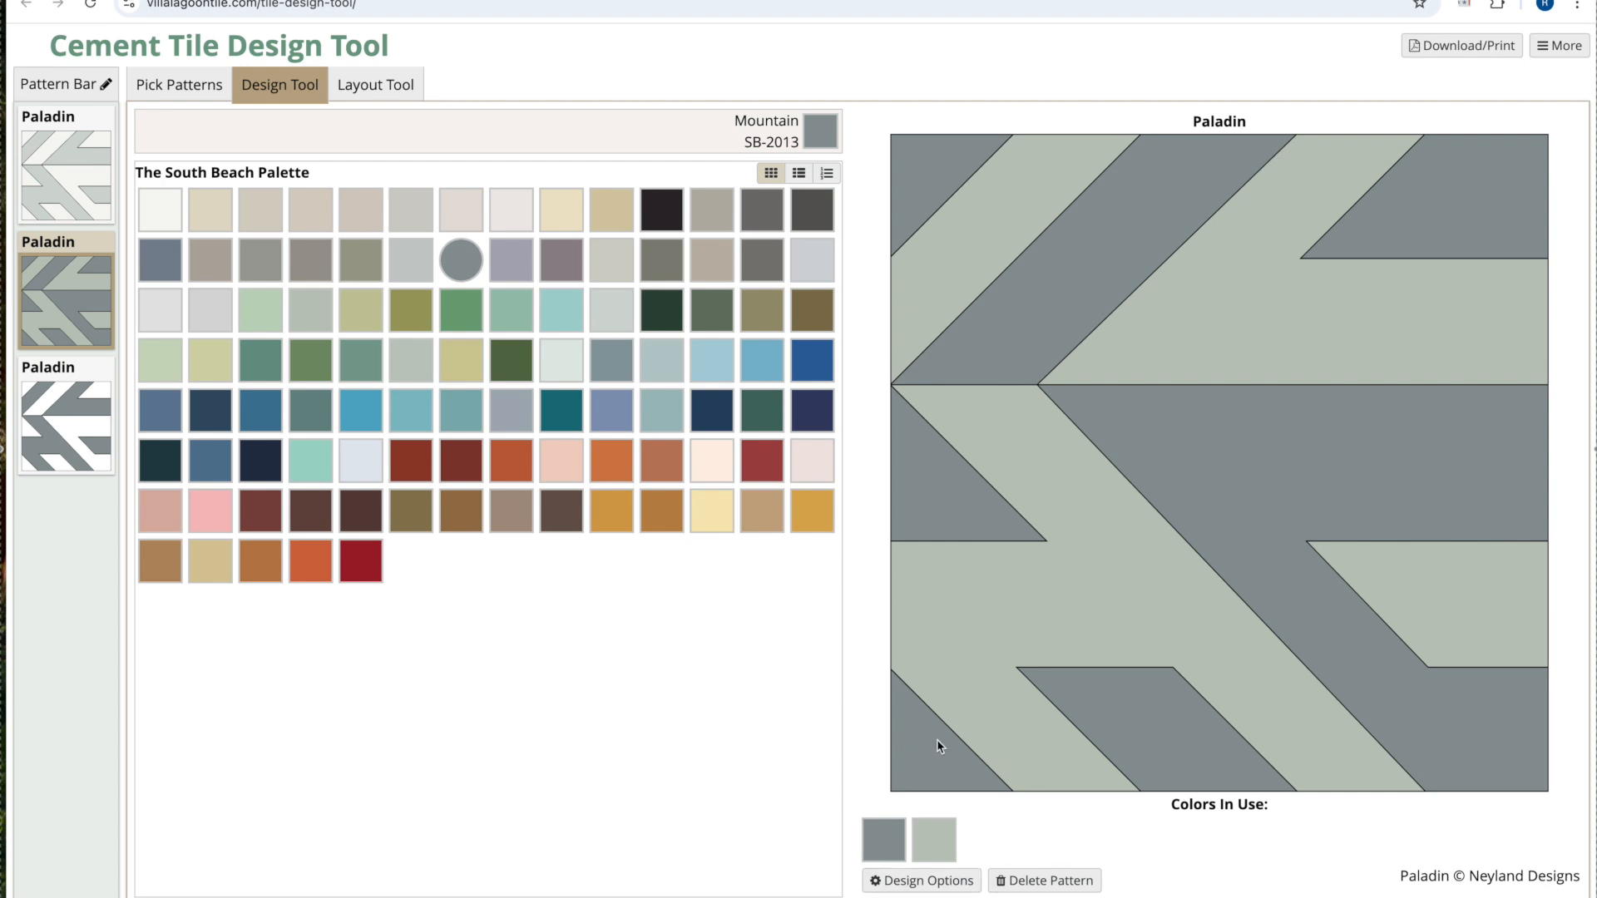
{"action": "left_click", "coordinate": [936, 837]}
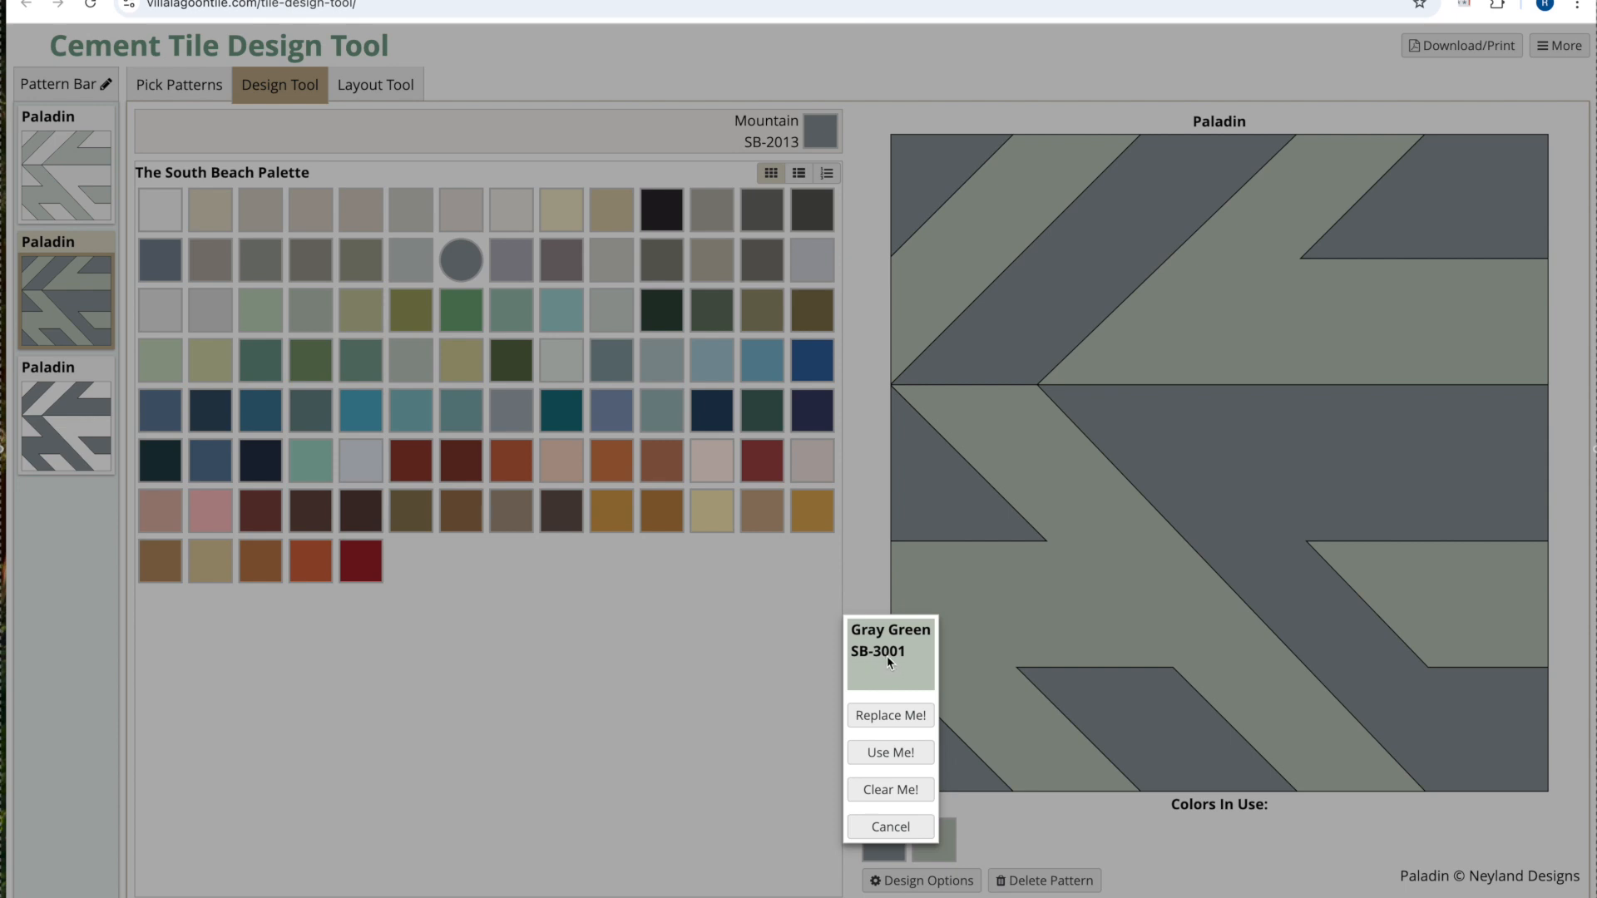
{"action": "left_click", "coordinate": [889, 753]}
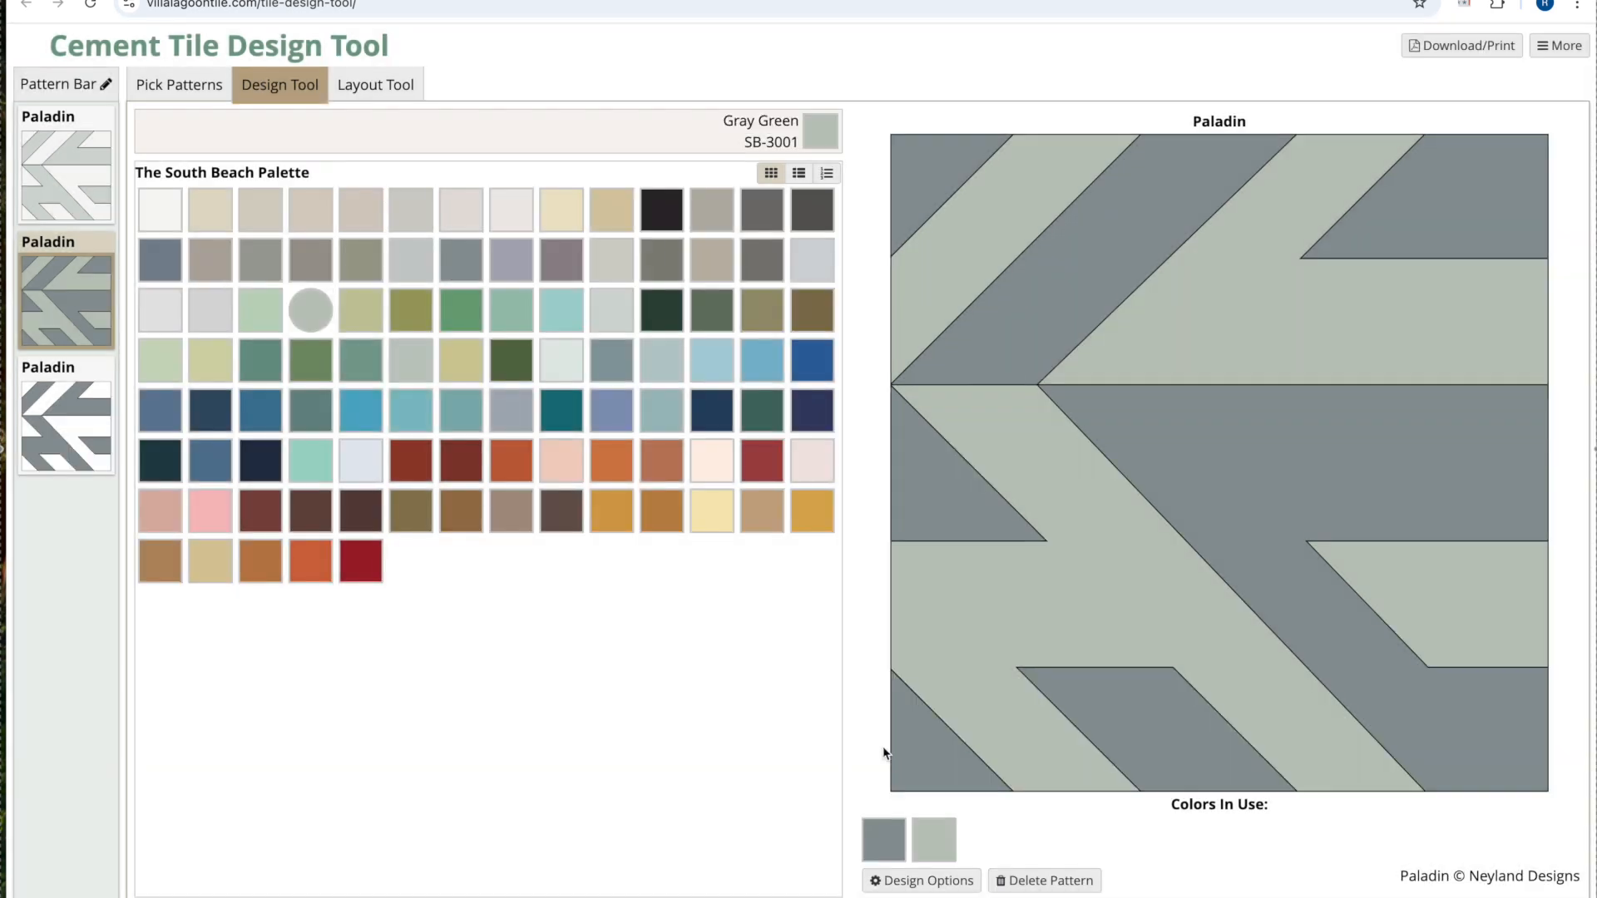
{"action": "left_click", "coordinate": [74, 397]}
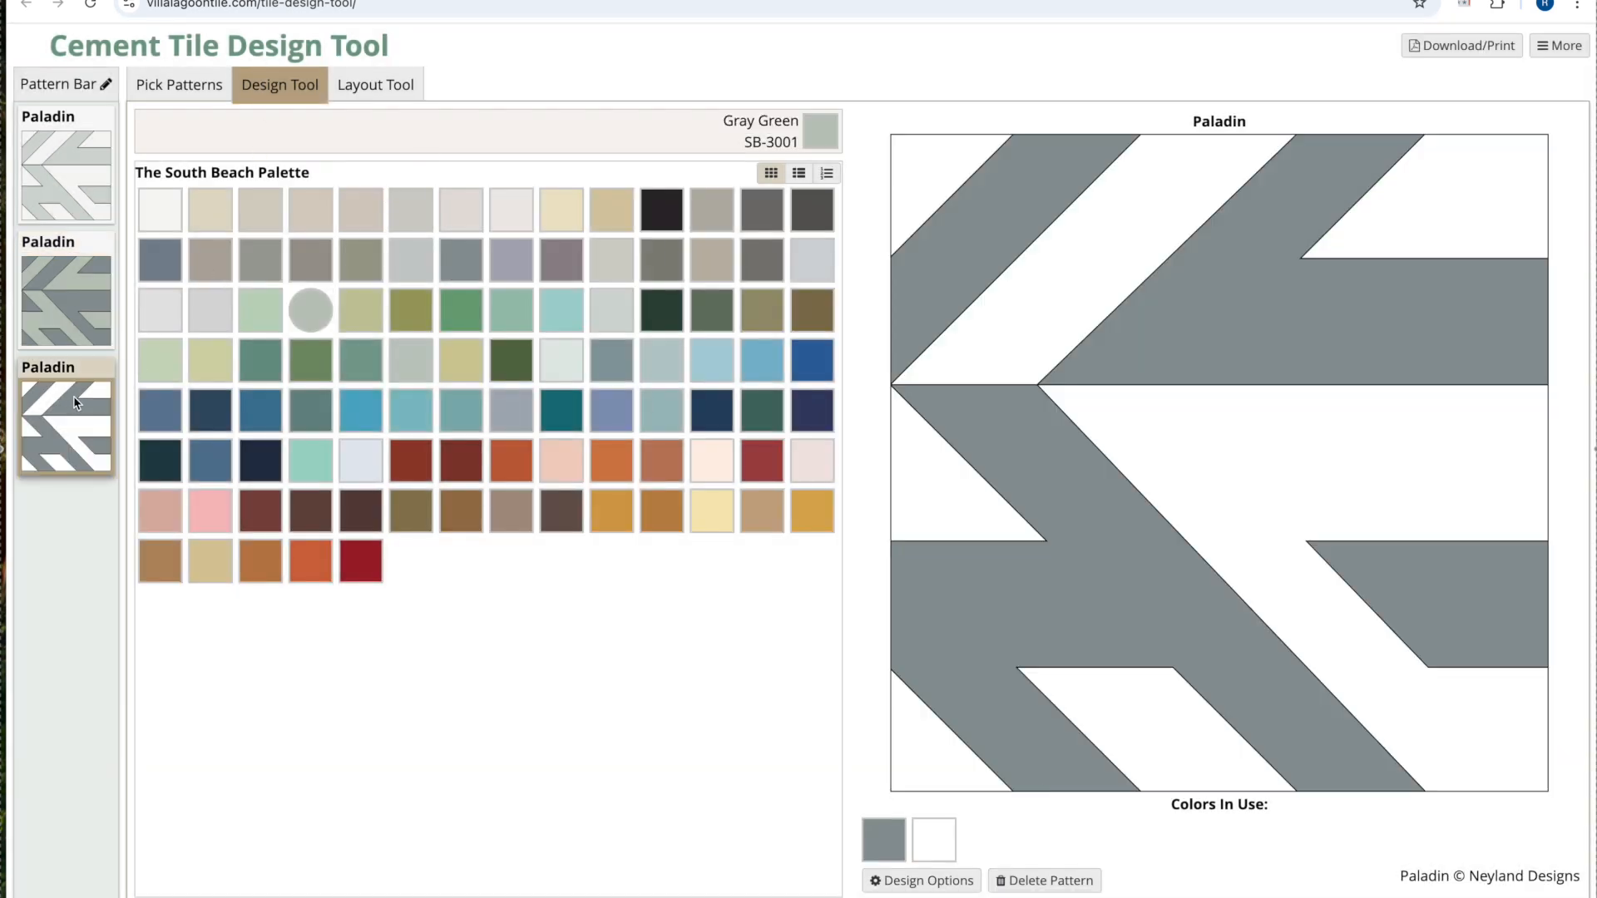
{"action": "left_click", "coordinate": [933, 173]}
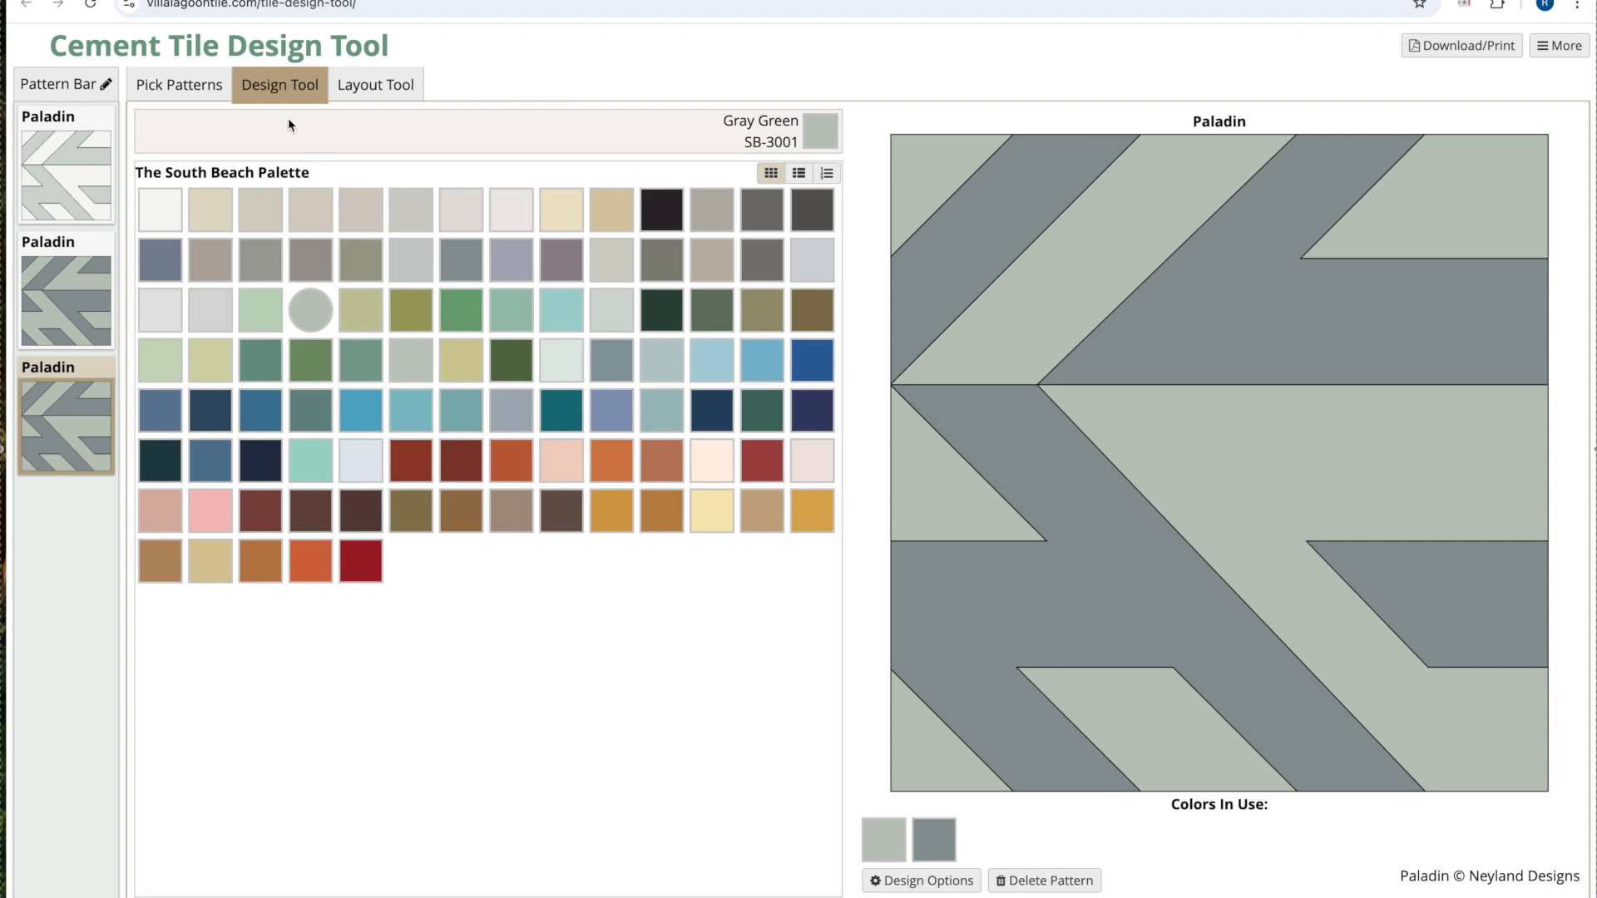
Make Mountain the active color again, taking it from the second Paladin's colors in use.
{"action": "left_click", "coordinate": [98, 287]}
{"action": "left_click", "coordinate": [893, 846]}
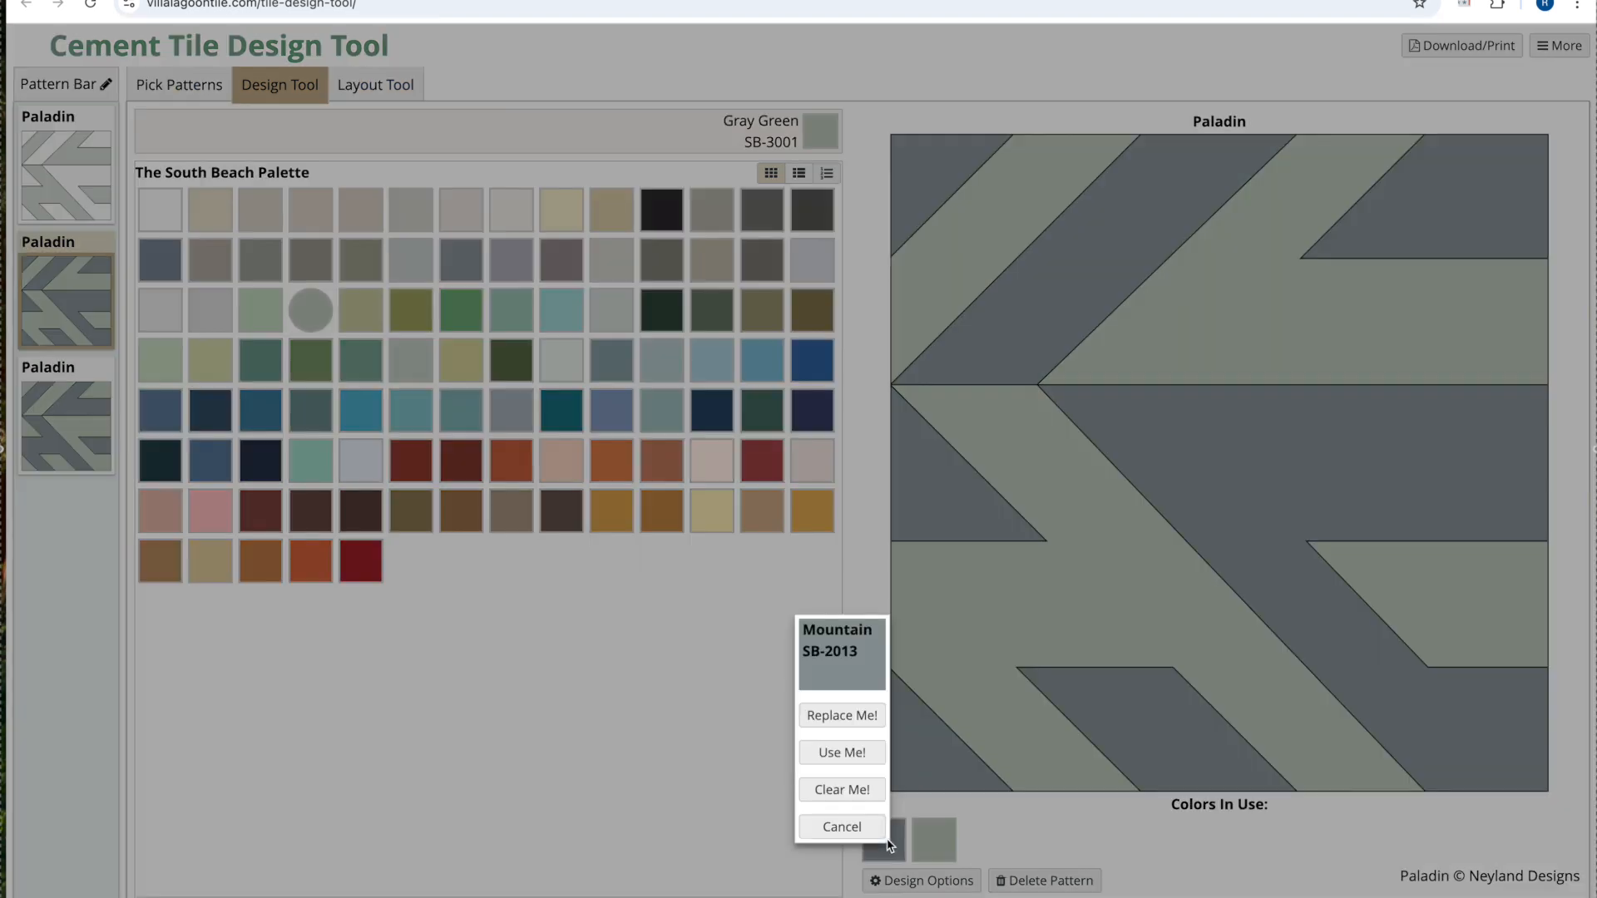
{"action": "left_click", "coordinate": [842, 753]}
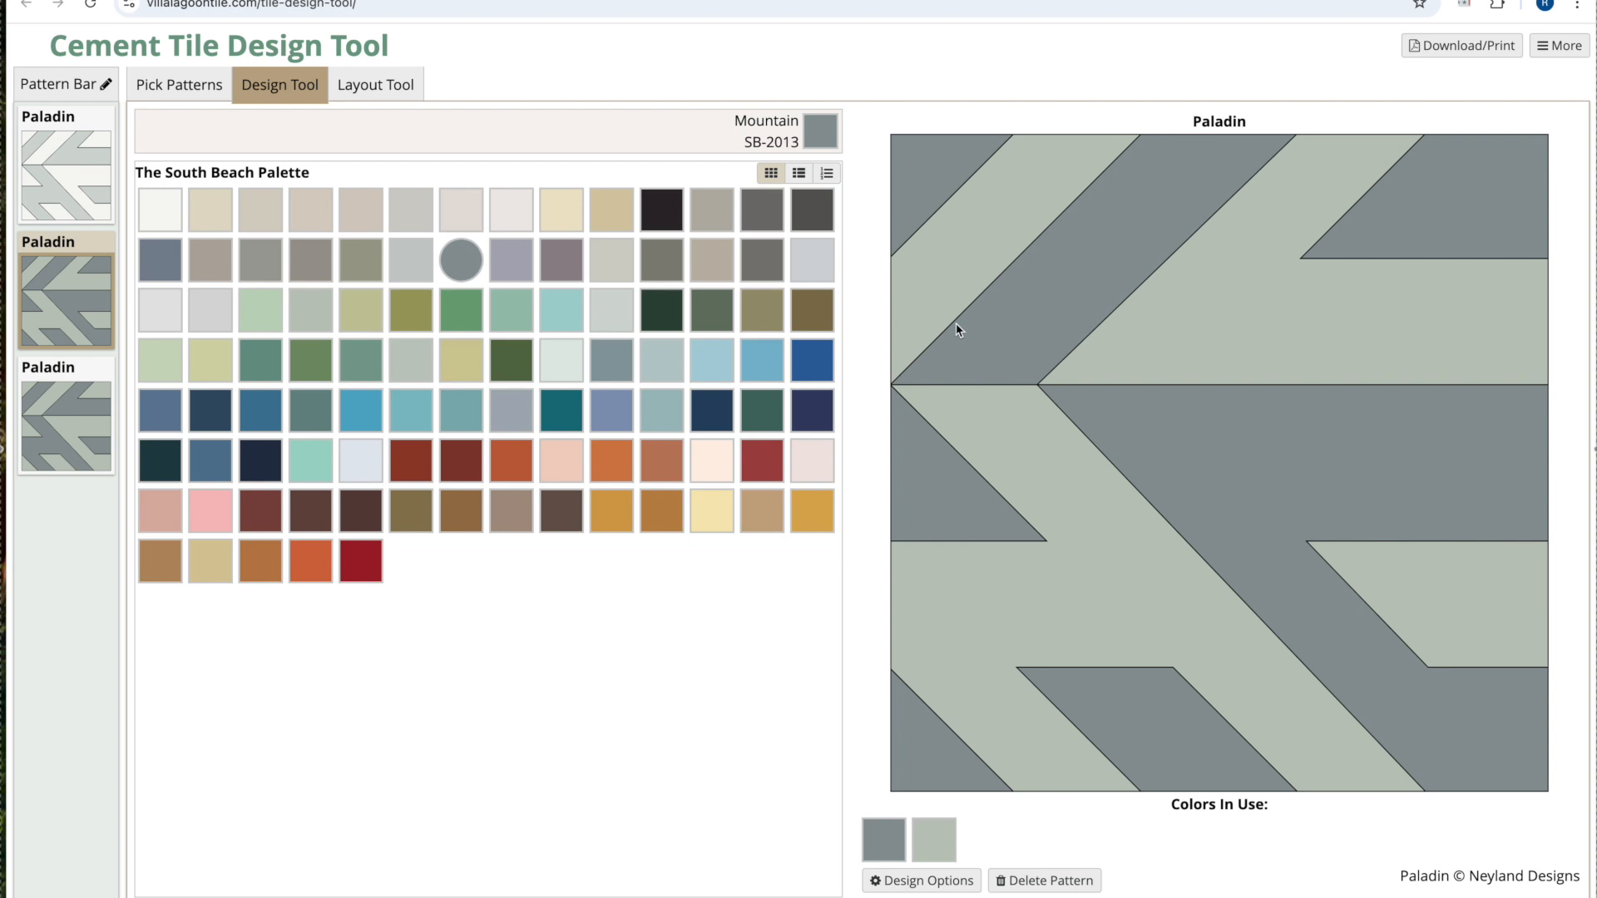
Replace four adjoining tiles inside the diamond block with the third Paladin, forming a two-by-two diamond centered near its second column.
{"action": "left_click", "coordinate": [364, 91]}
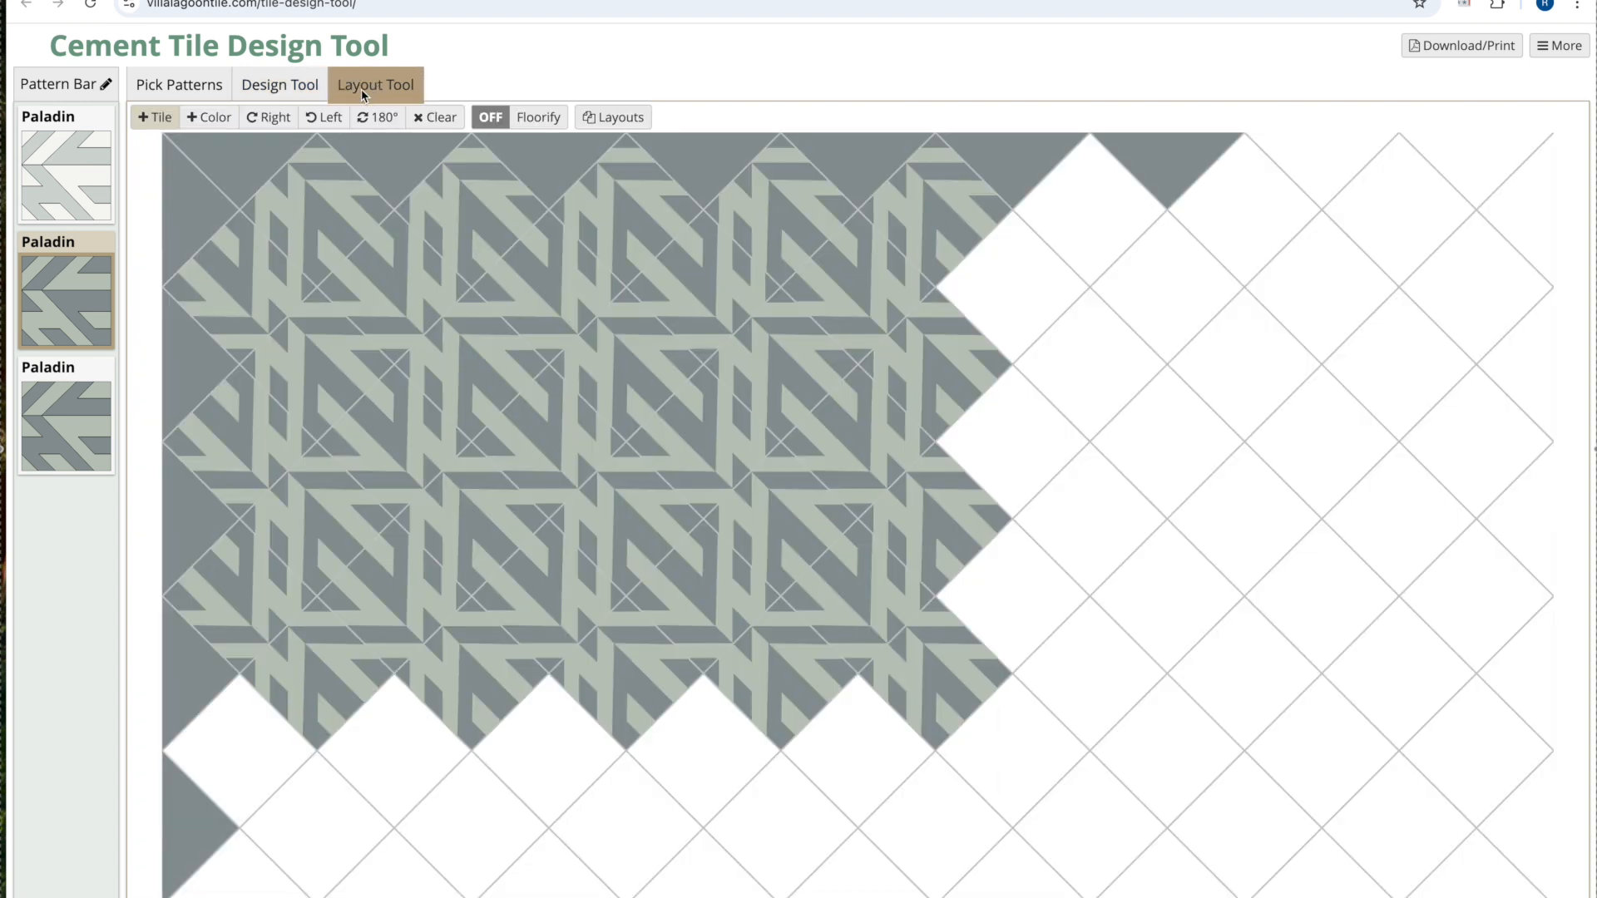
{"action": "left_click", "coordinate": [67, 416]}
{"action": "left_click", "coordinate": [397, 416]}
{"action": "left_click", "coordinate": [457, 382]}
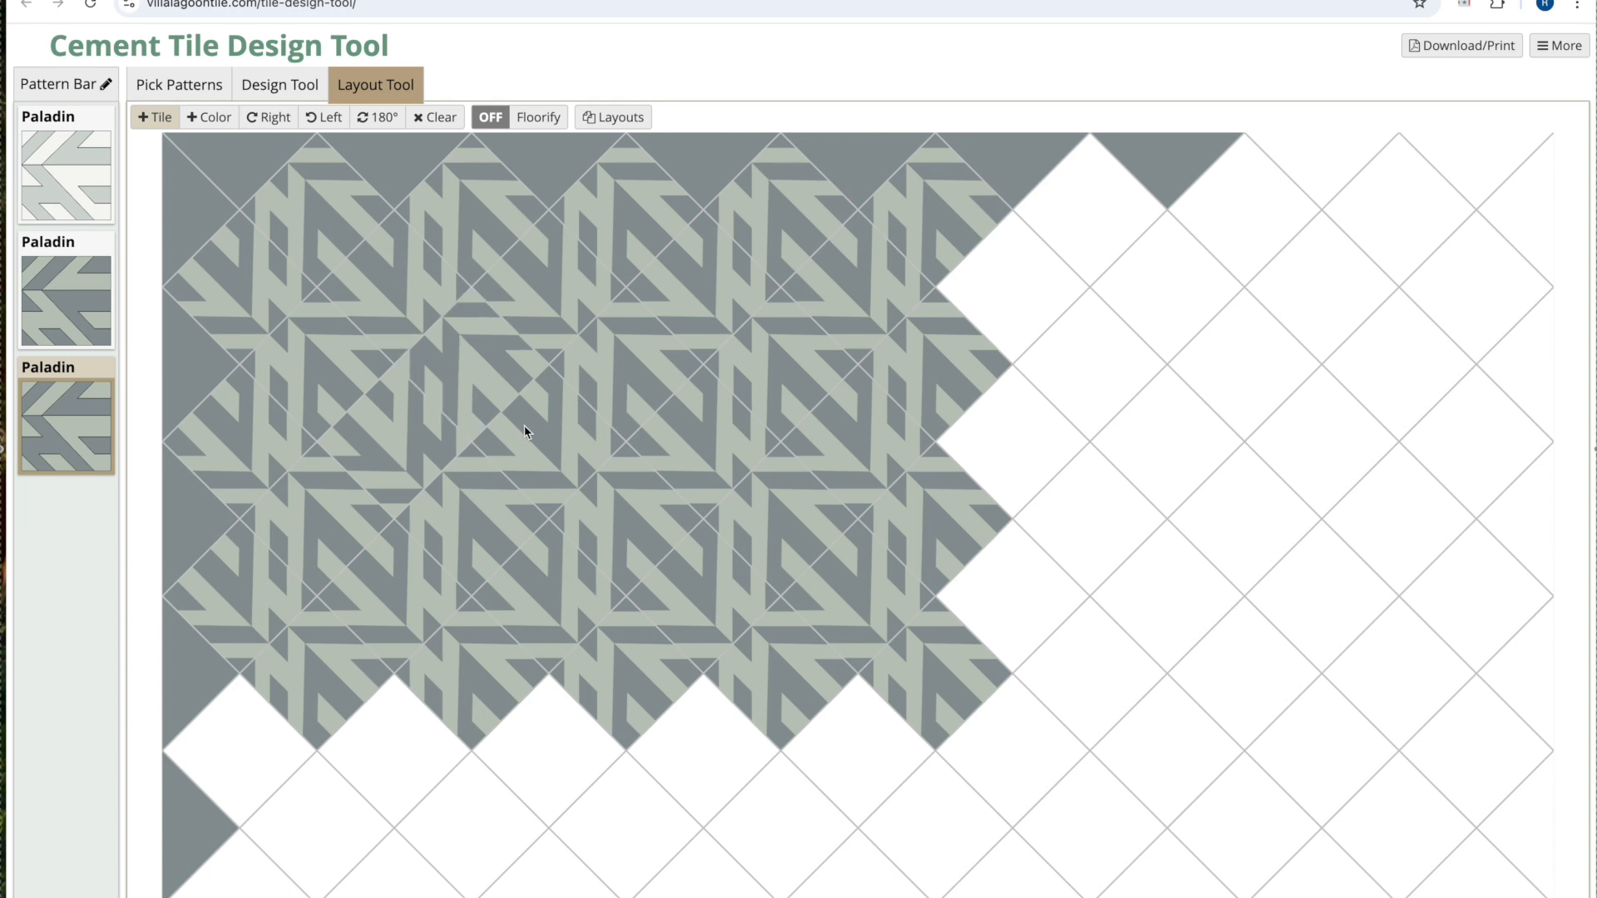
{"action": "left_click", "coordinate": [515, 421]}
{"action": "left_click", "coordinate": [473, 506]}
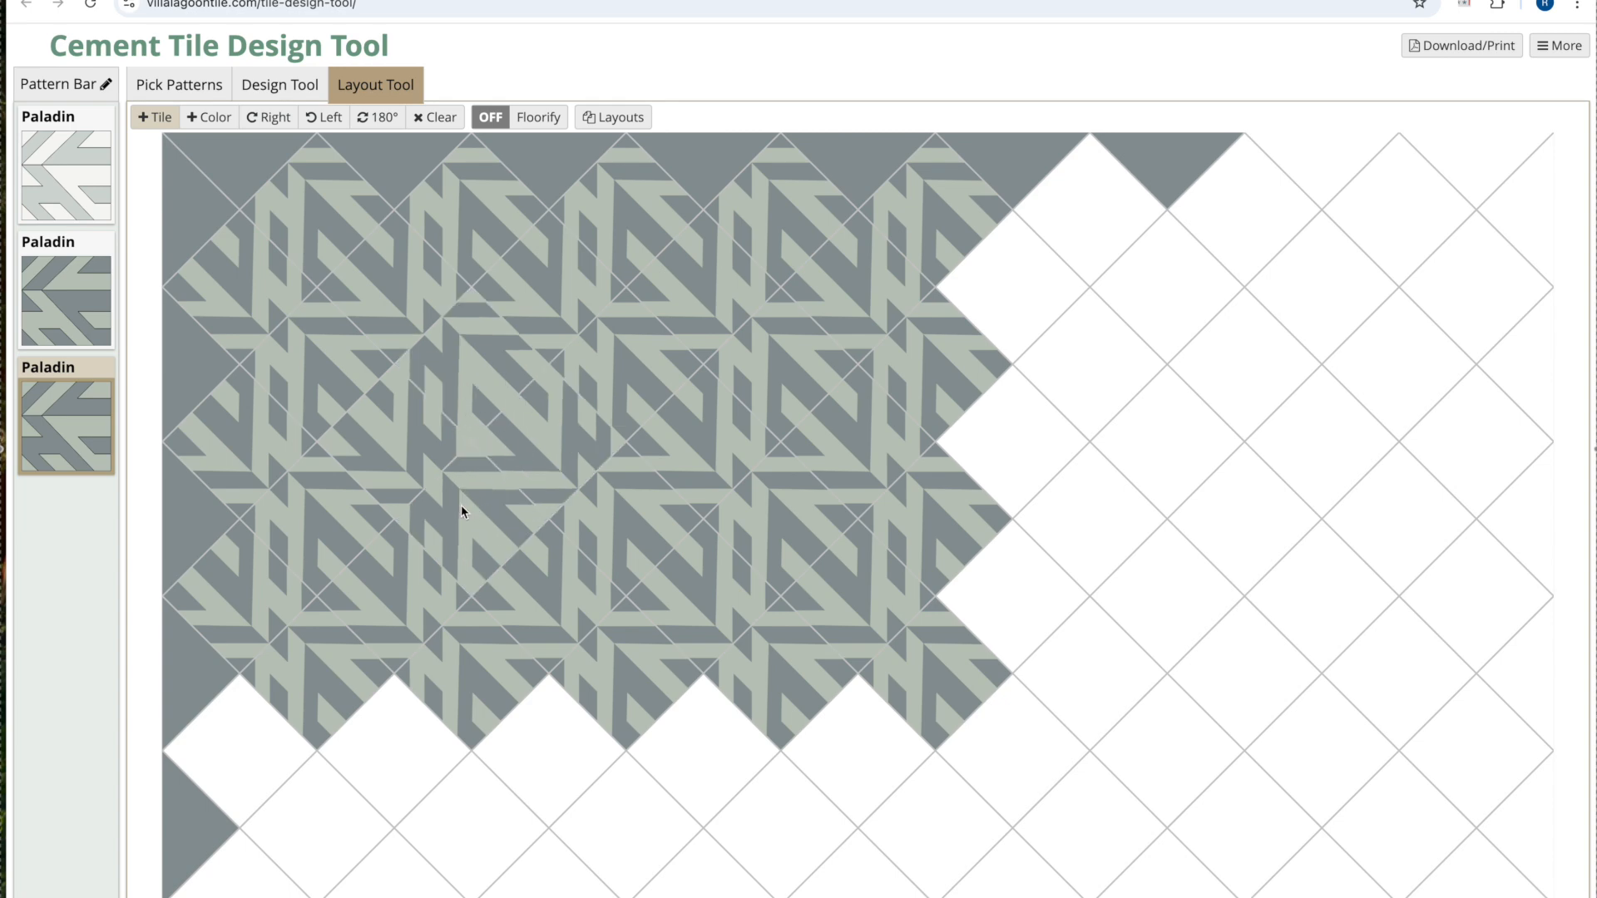
Recolor the third Paladin's Gray Green areas to Aegean and go back to the layout.
{"action": "left_click", "coordinate": [60, 431]}
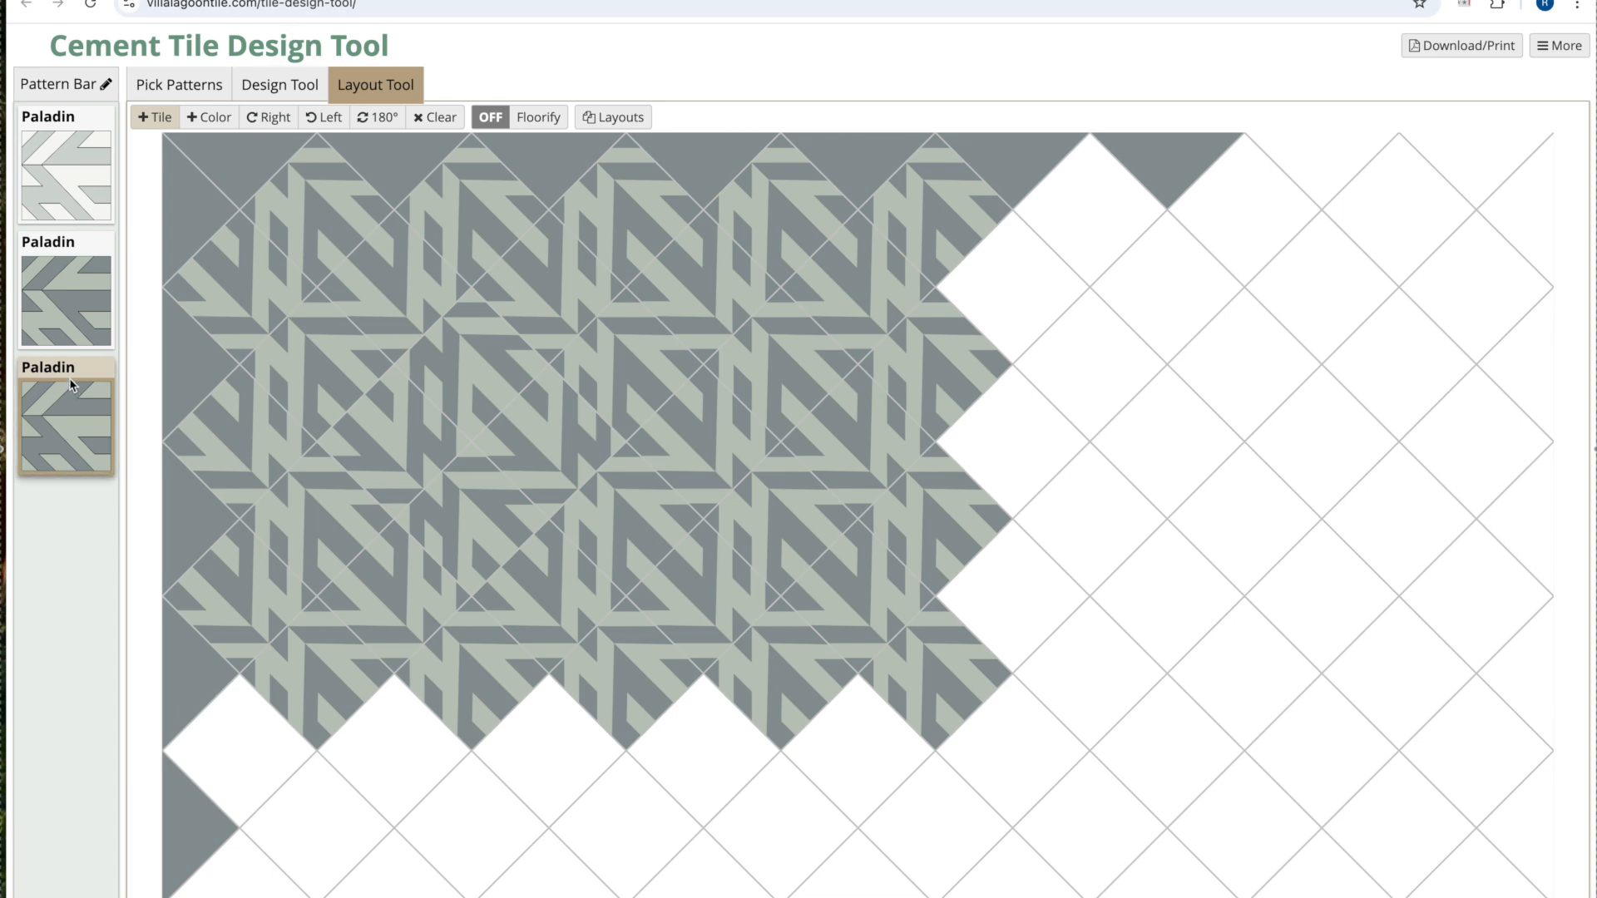
{"action": "left_click", "coordinate": [280, 84]}
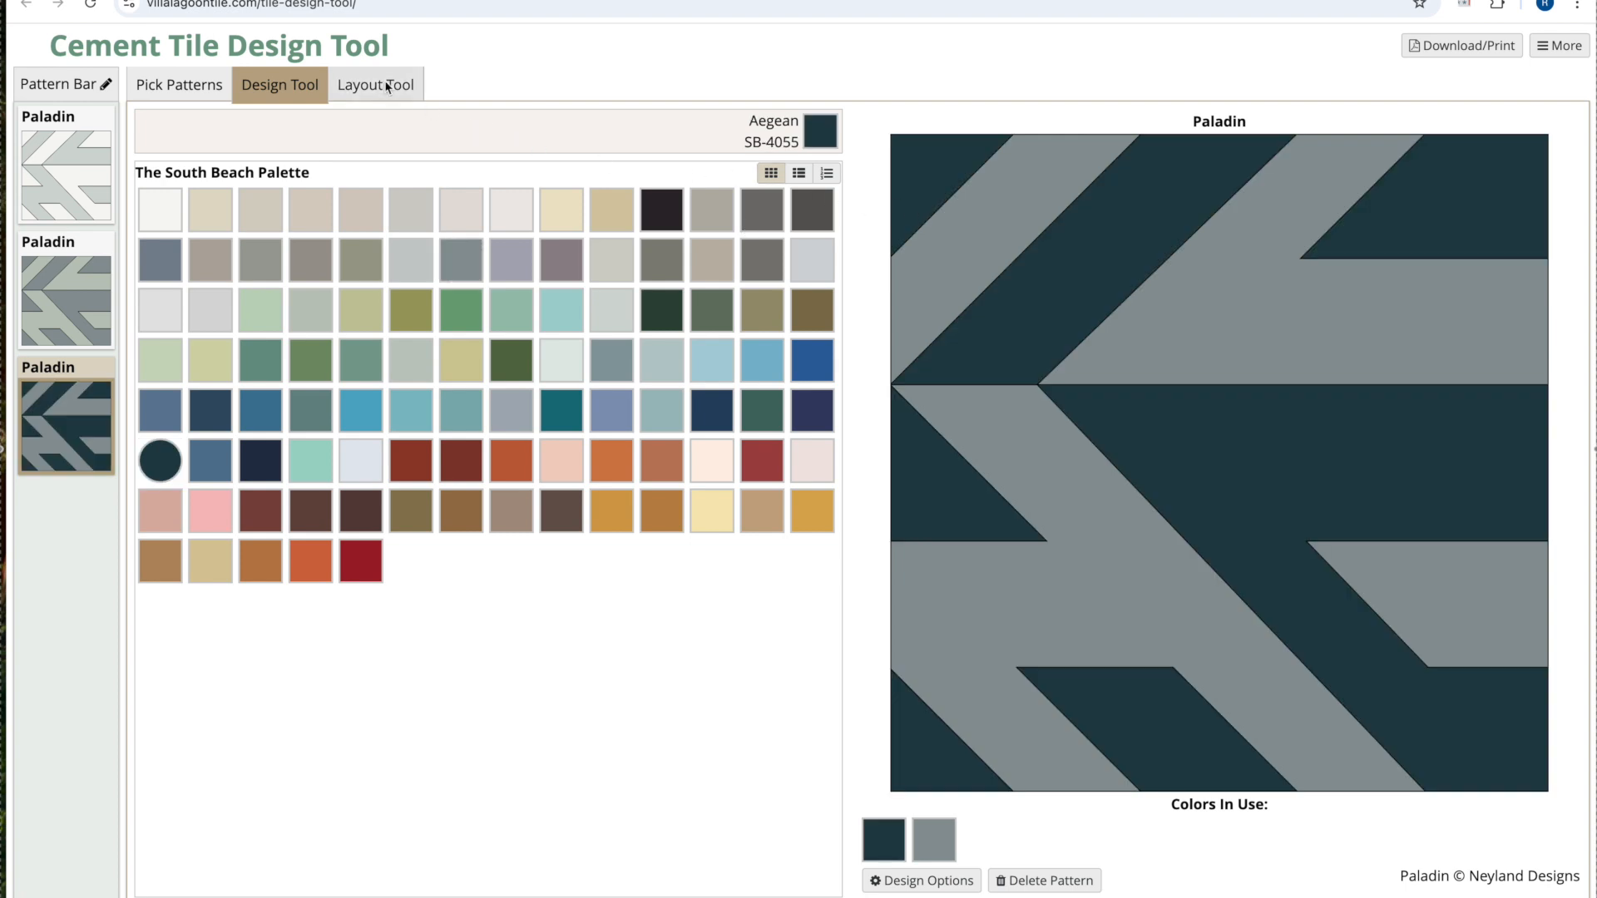
{"action": "left_click", "coordinate": [376, 83]}
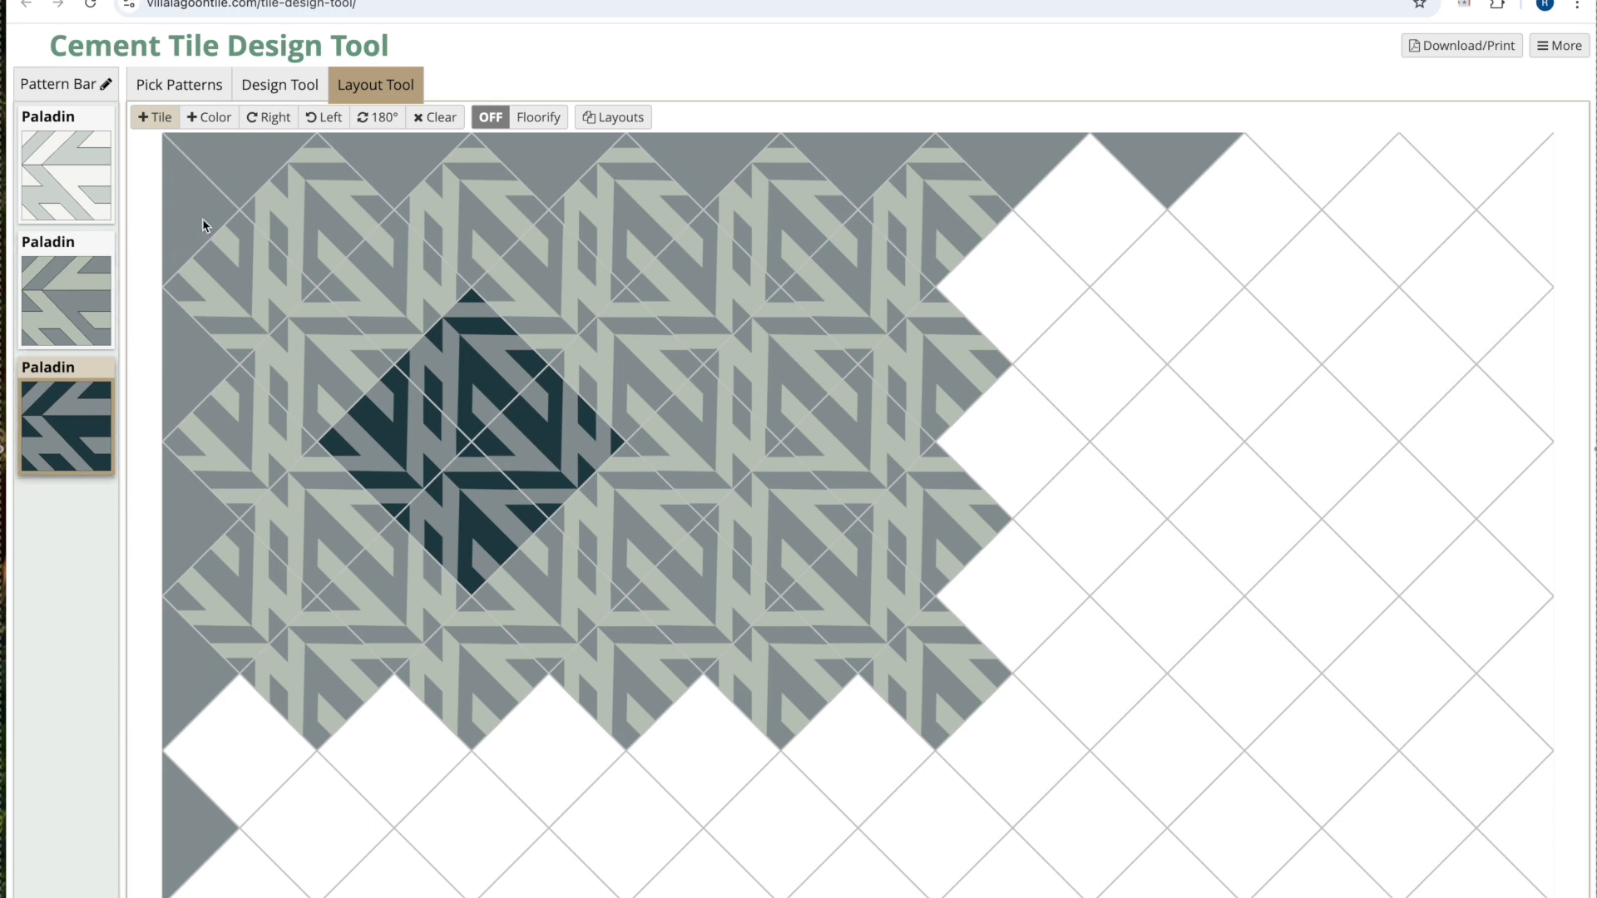
Make Aegean the active color from the third Paladin's colors in use, and return to the layout.
{"action": "left_click", "coordinate": [297, 87]}
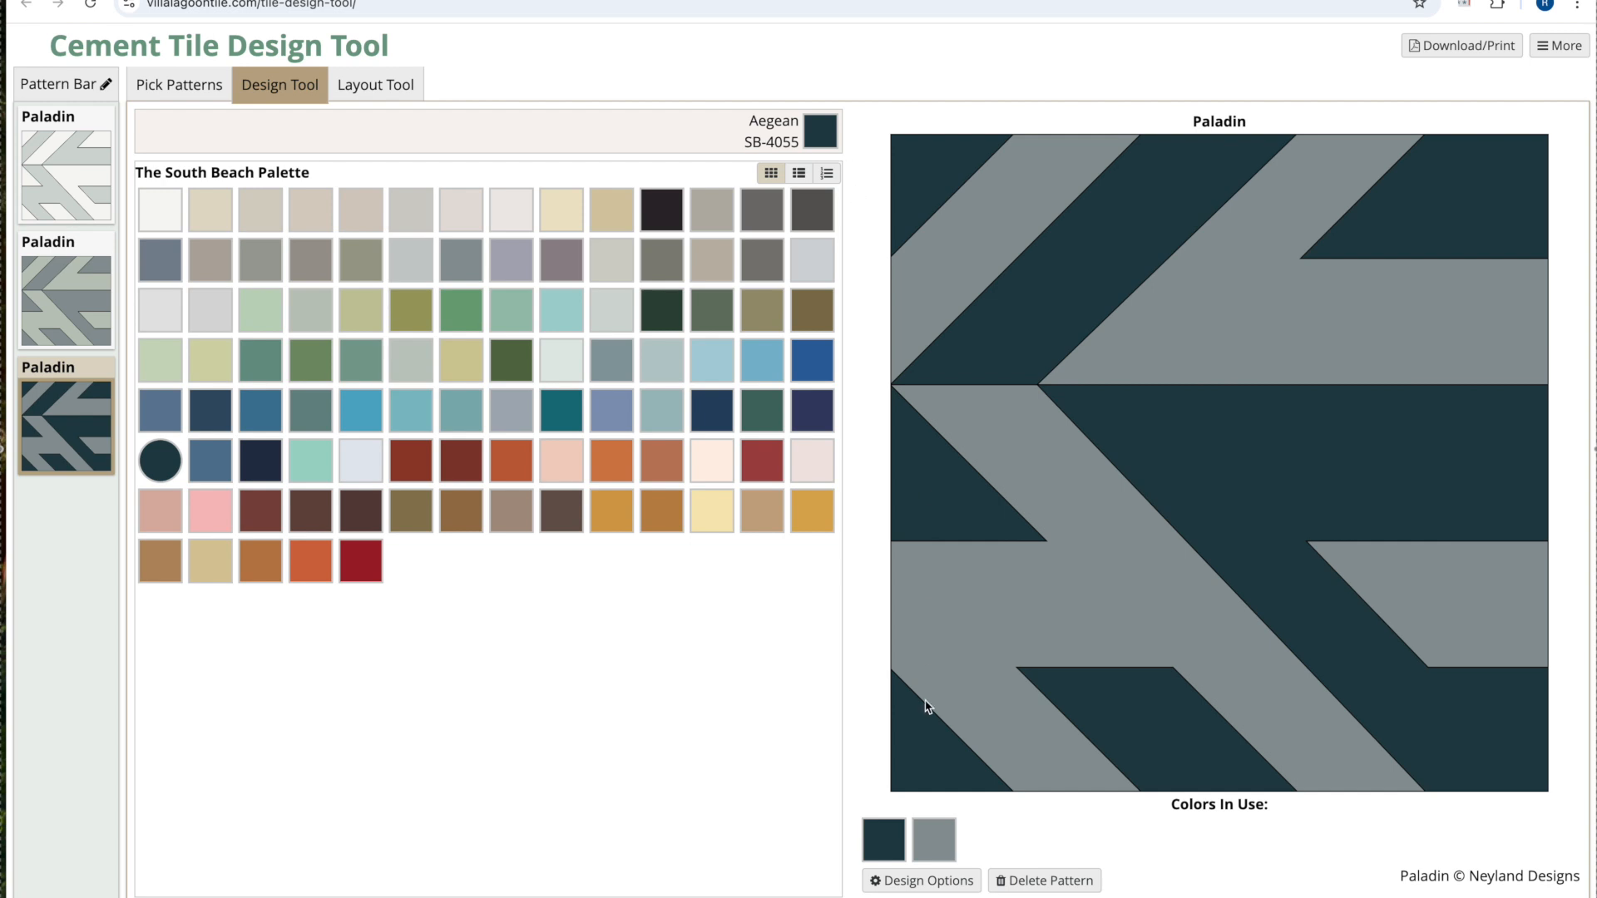
{"action": "left_click", "coordinate": [887, 850]}
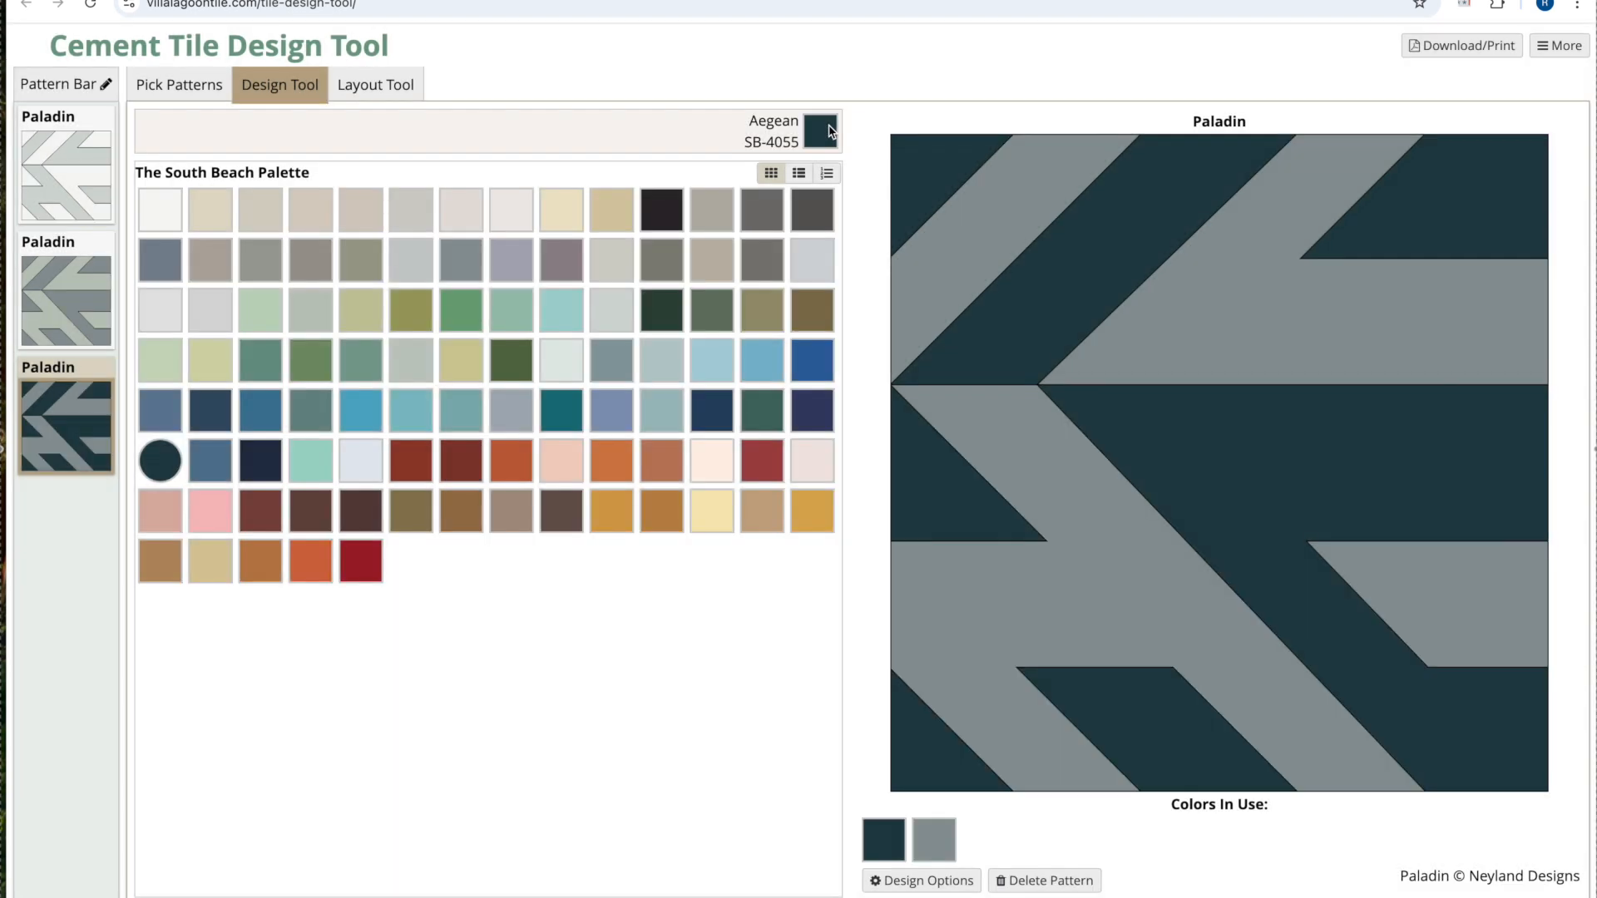
{"action": "left_click", "coordinate": [830, 128]}
{"action": "left_click", "coordinate": [376, 94]}
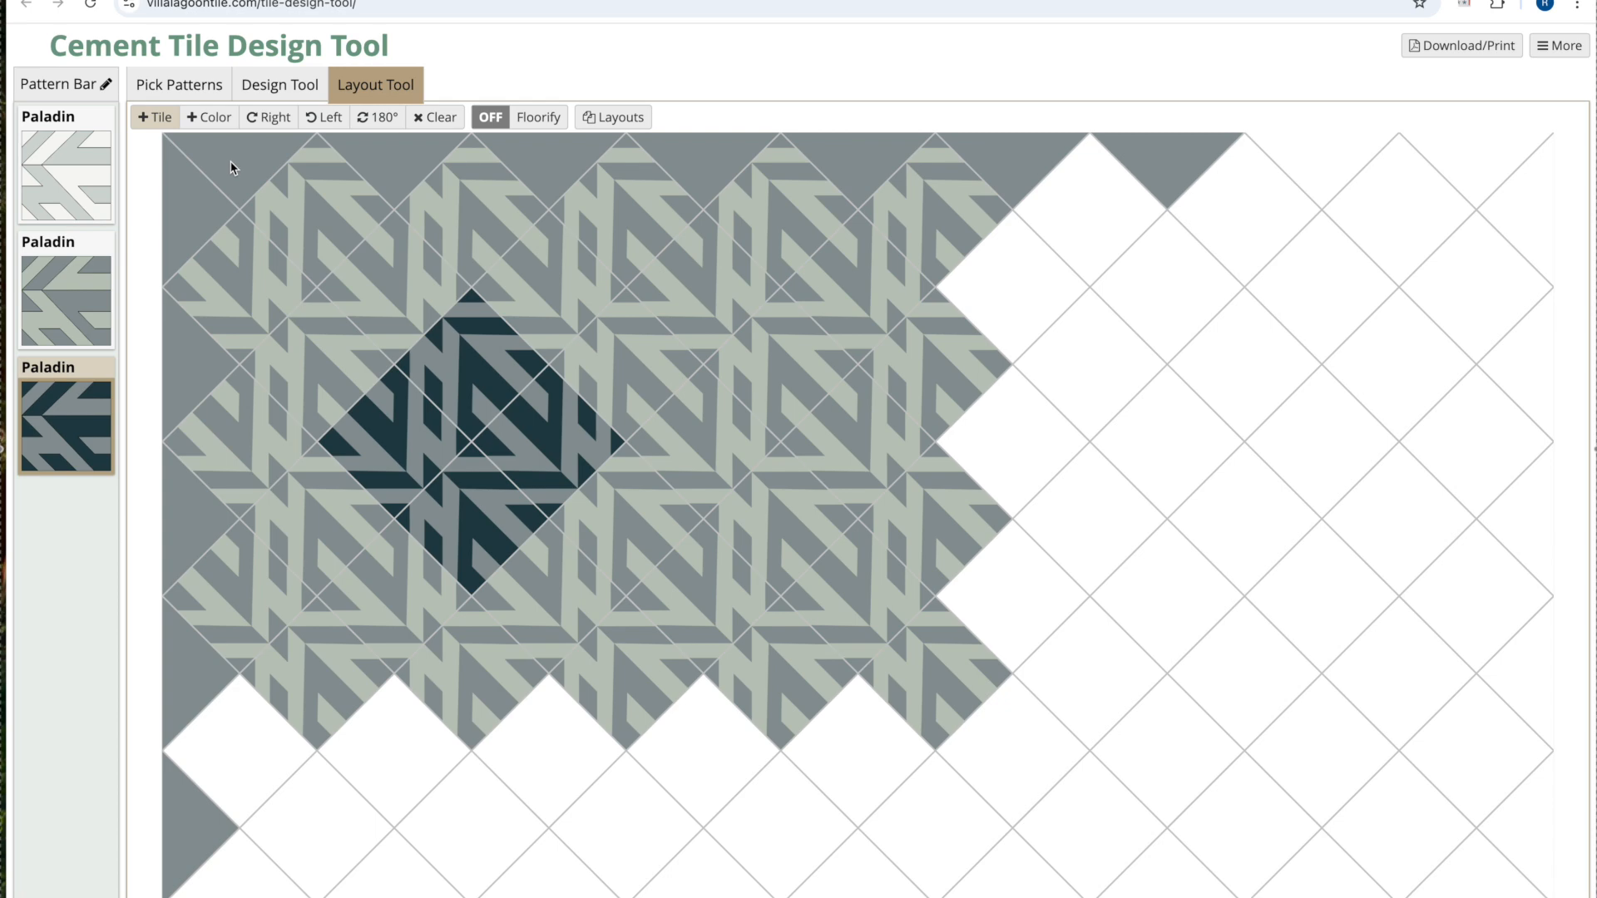
Clear the misplaced tile from the first upper gap, and fill the first six upper-edge and four left-edge gaps with solid Aegean.
{"action": "left_click", "coordinate": [224, 187]}
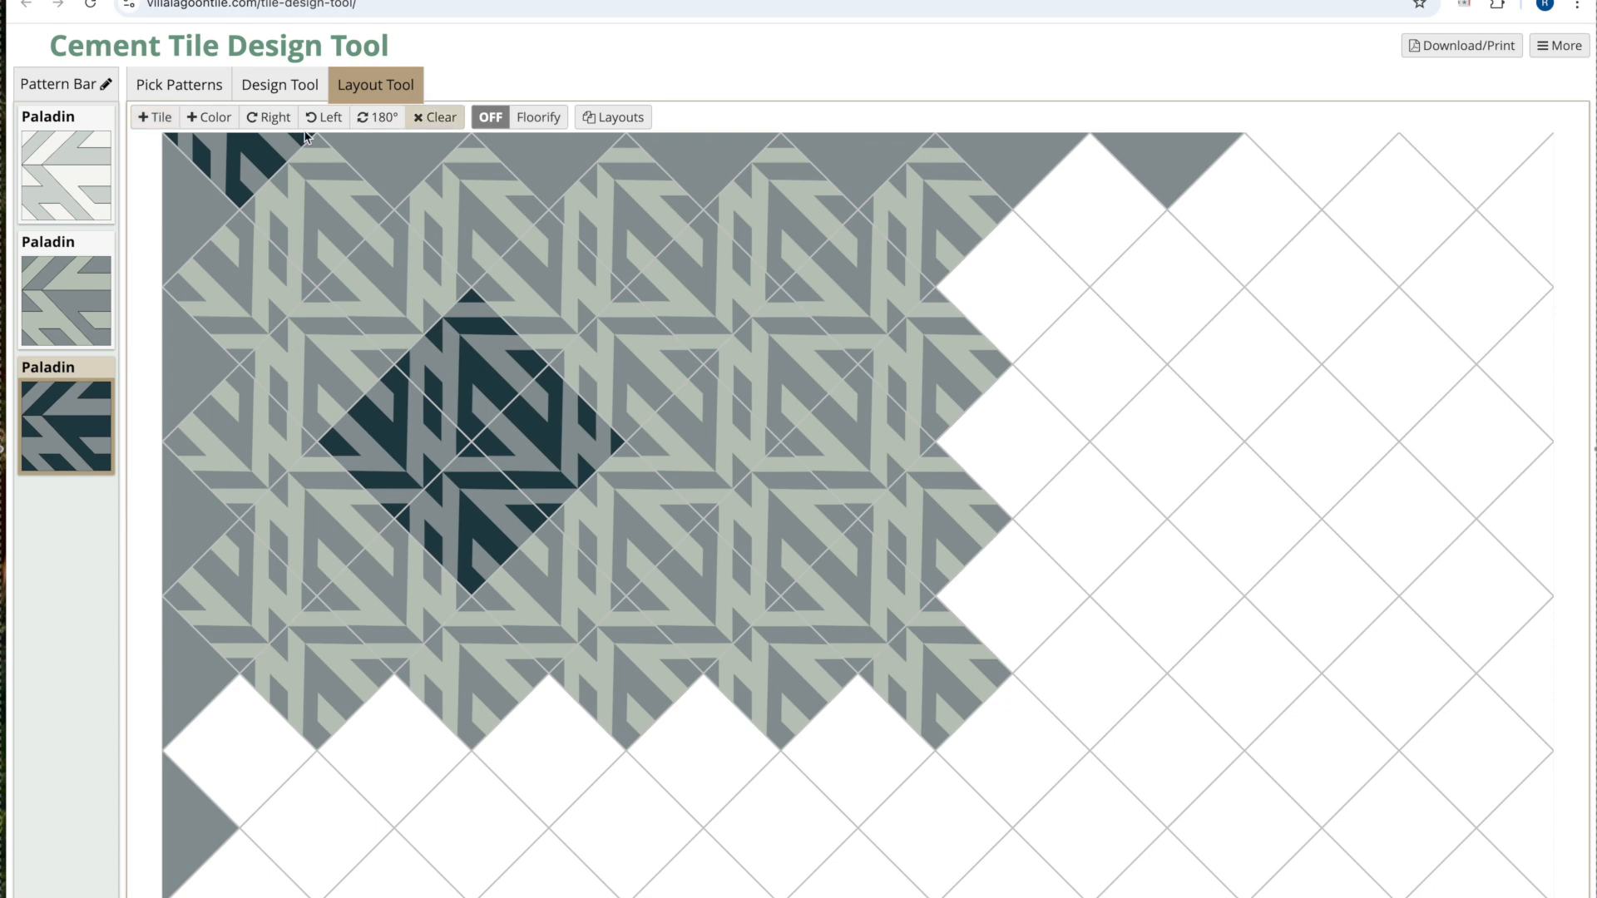
{"action": "left_click", "coordinate": [263, 160]}
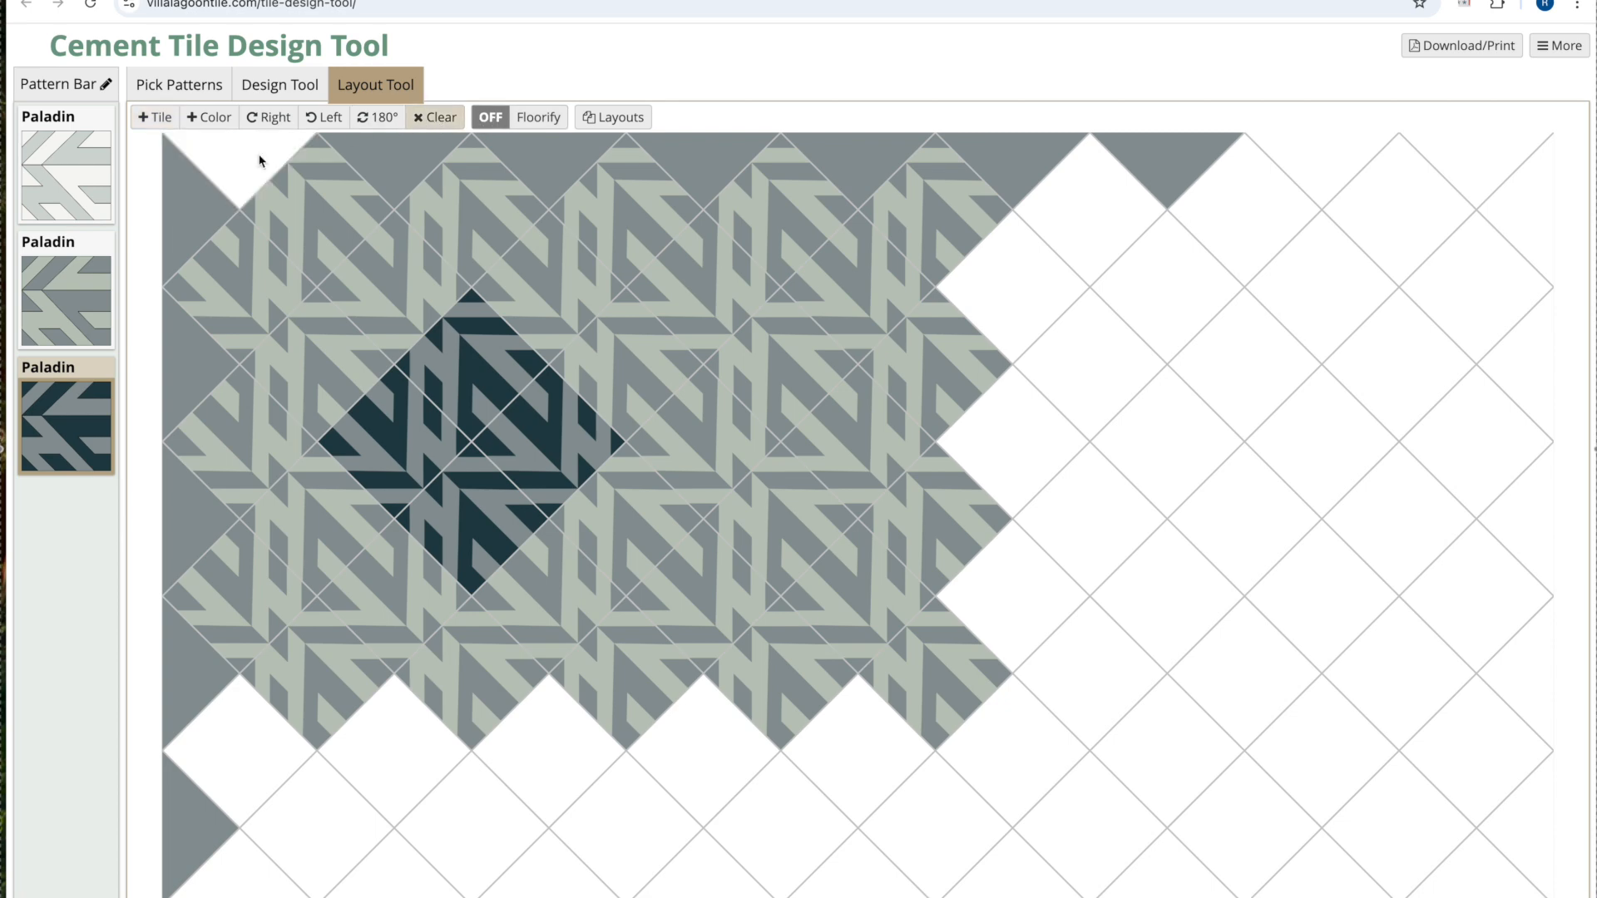
{"action": "left_click", "coordinate": [211, 125]}
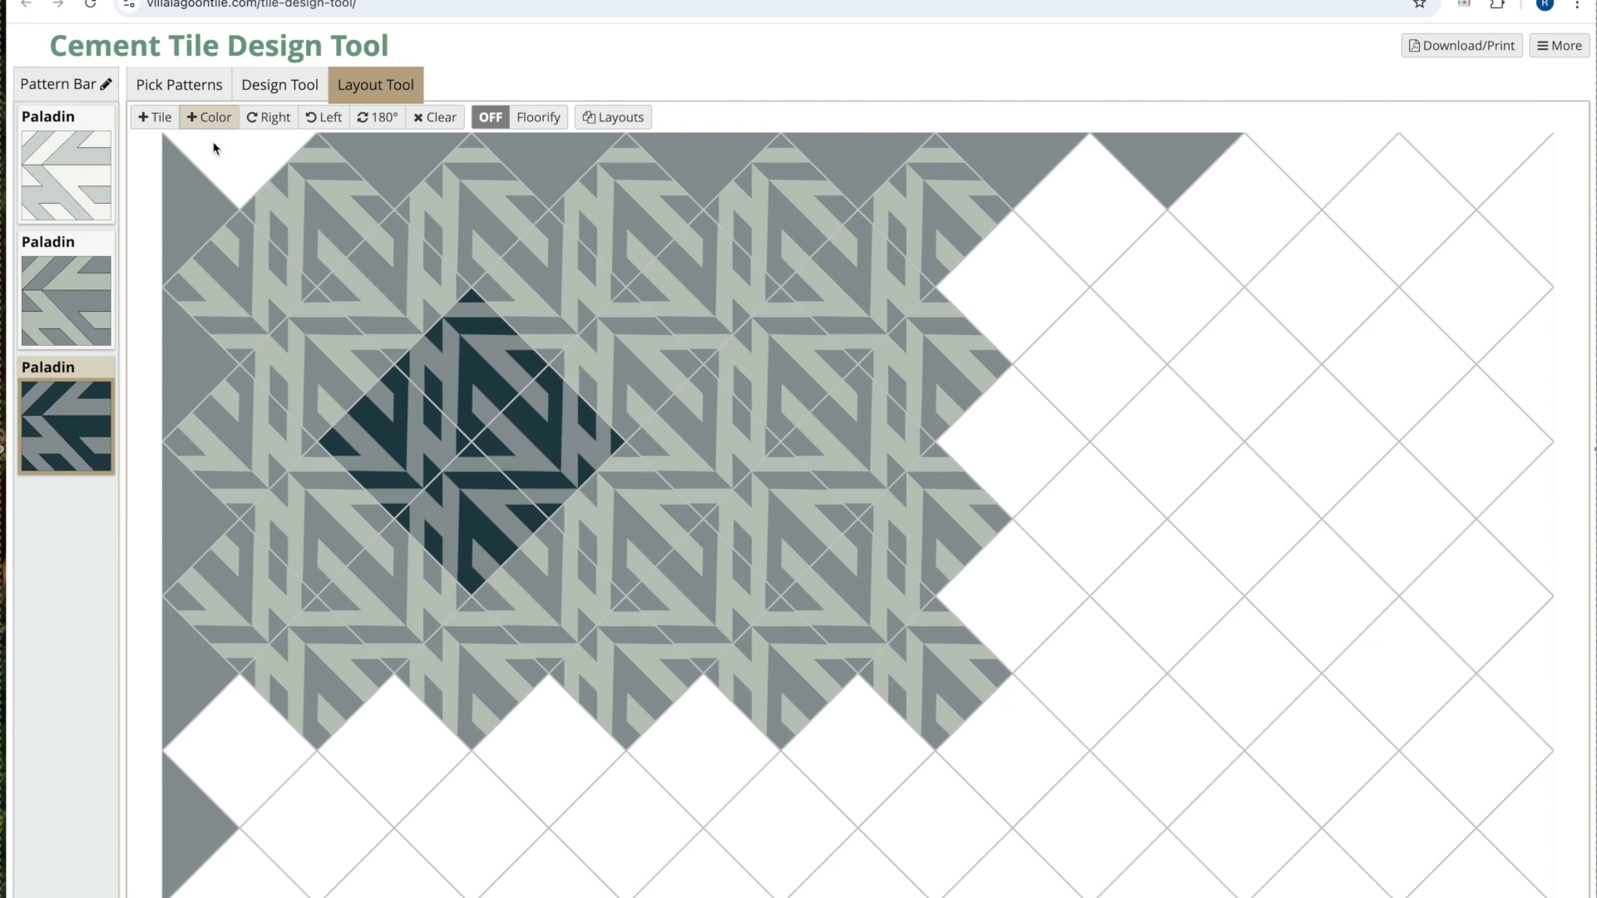
{"action": "left_click", "coordinate": [223, 176]}
{"action": "left_click", "coordinate": [203, 211]}
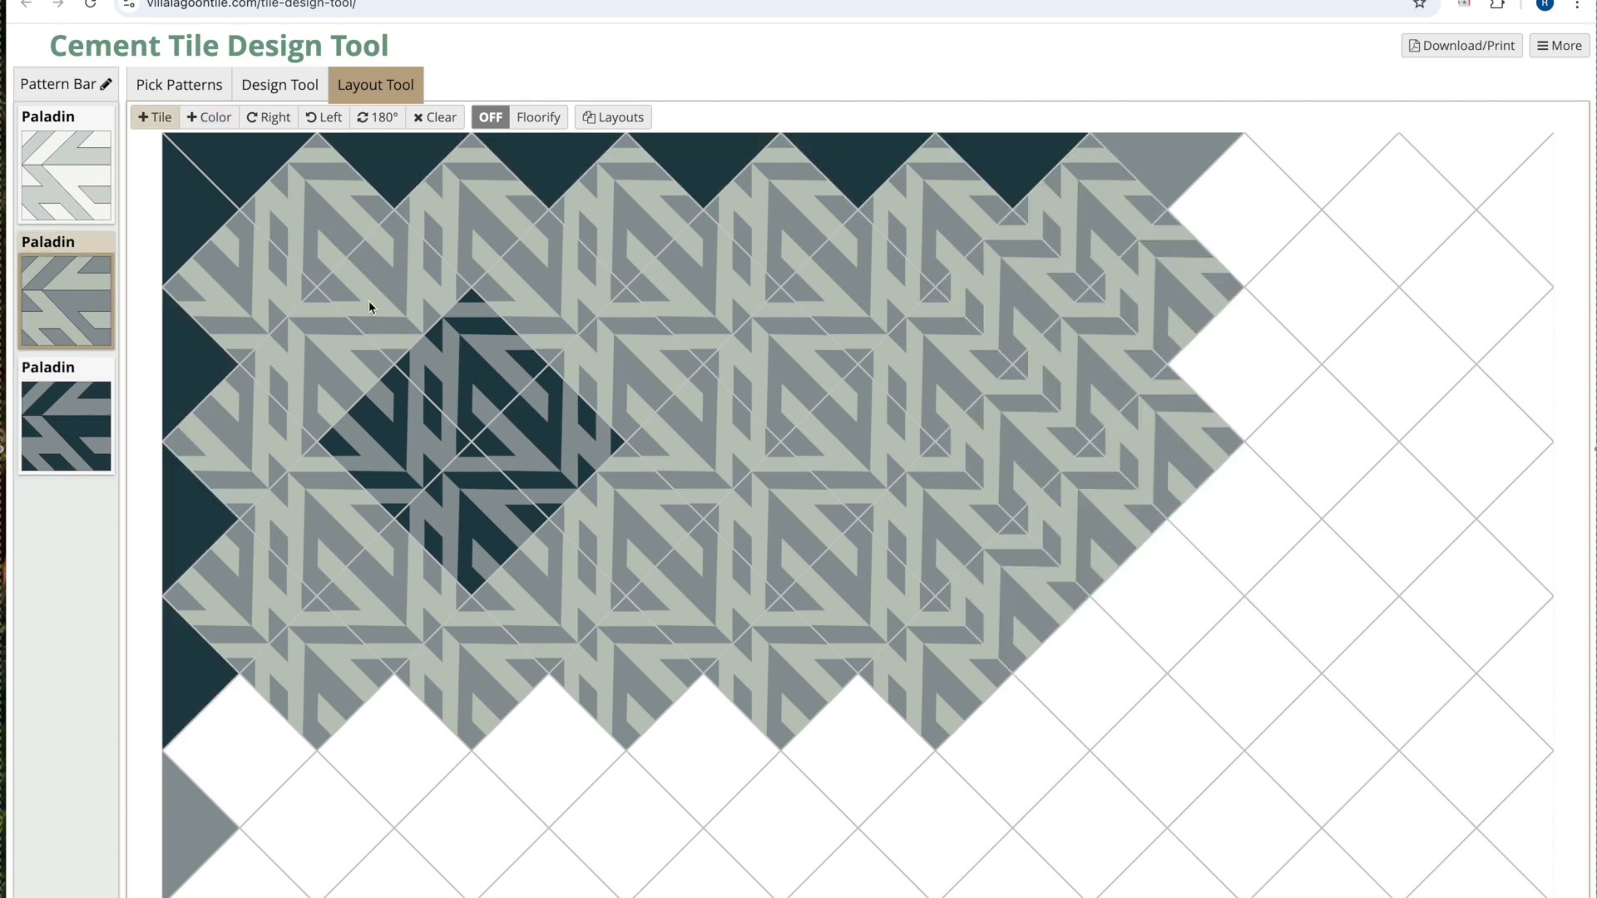
Extend the first three Paladin rows to the layout's right edge with the second Paladin.
{"action": "left_click", "coordinate": [1237, 198]}
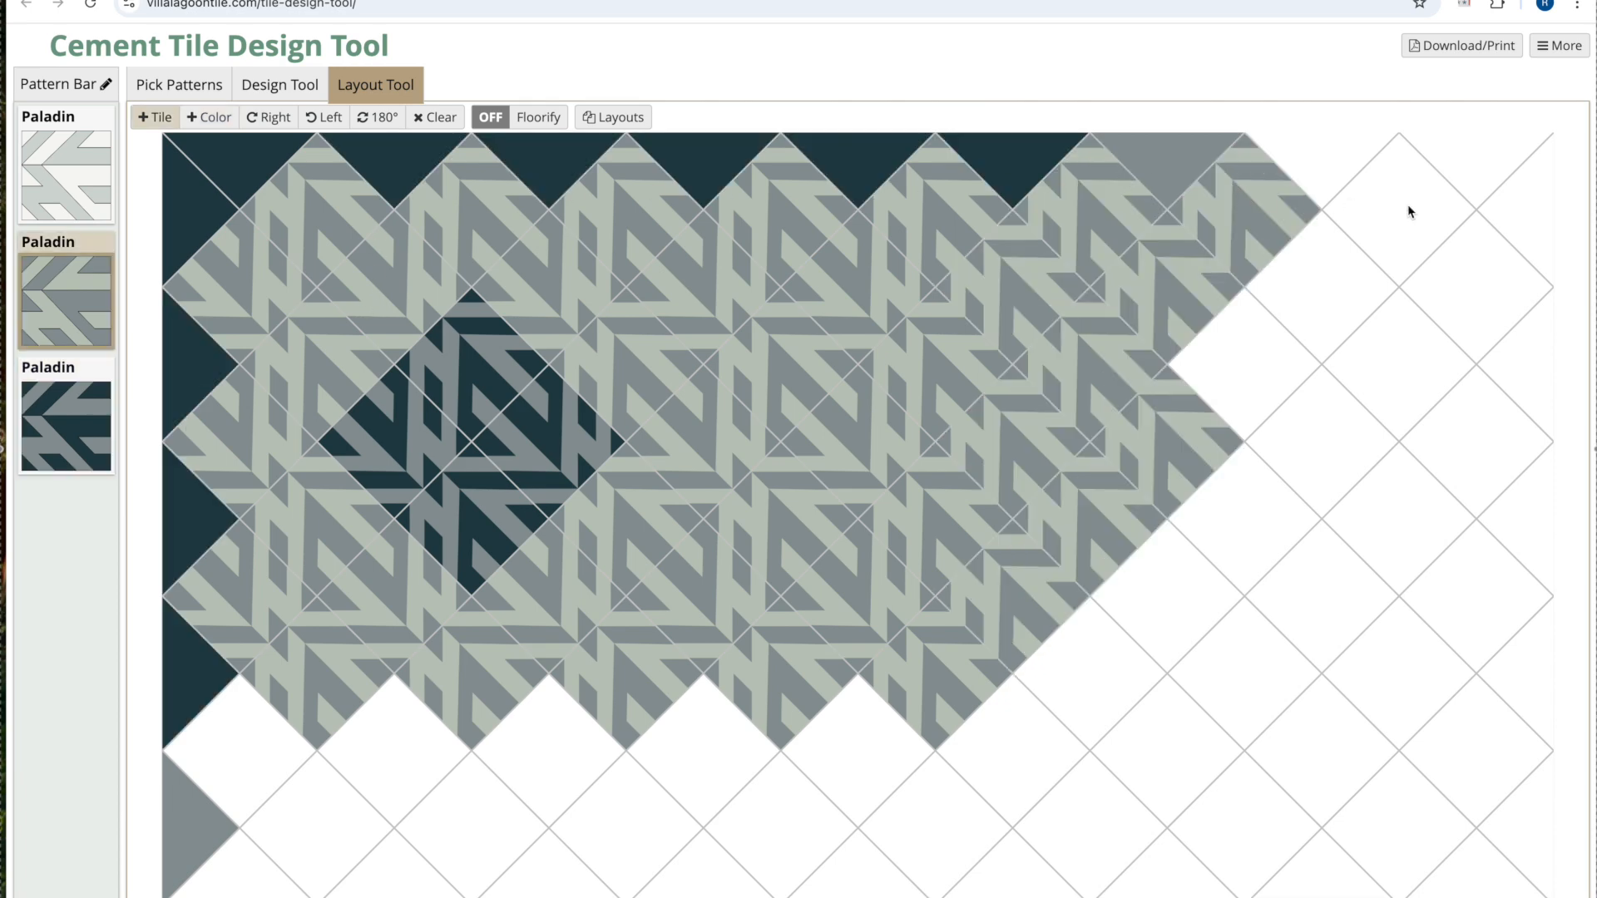
{"action": "left_click", "coordinate": [1401, 207]}
{"action": "left_click", "coordinate": [1536, 215]}
{"action": "left_click", "coordinate": [1313, 359]}
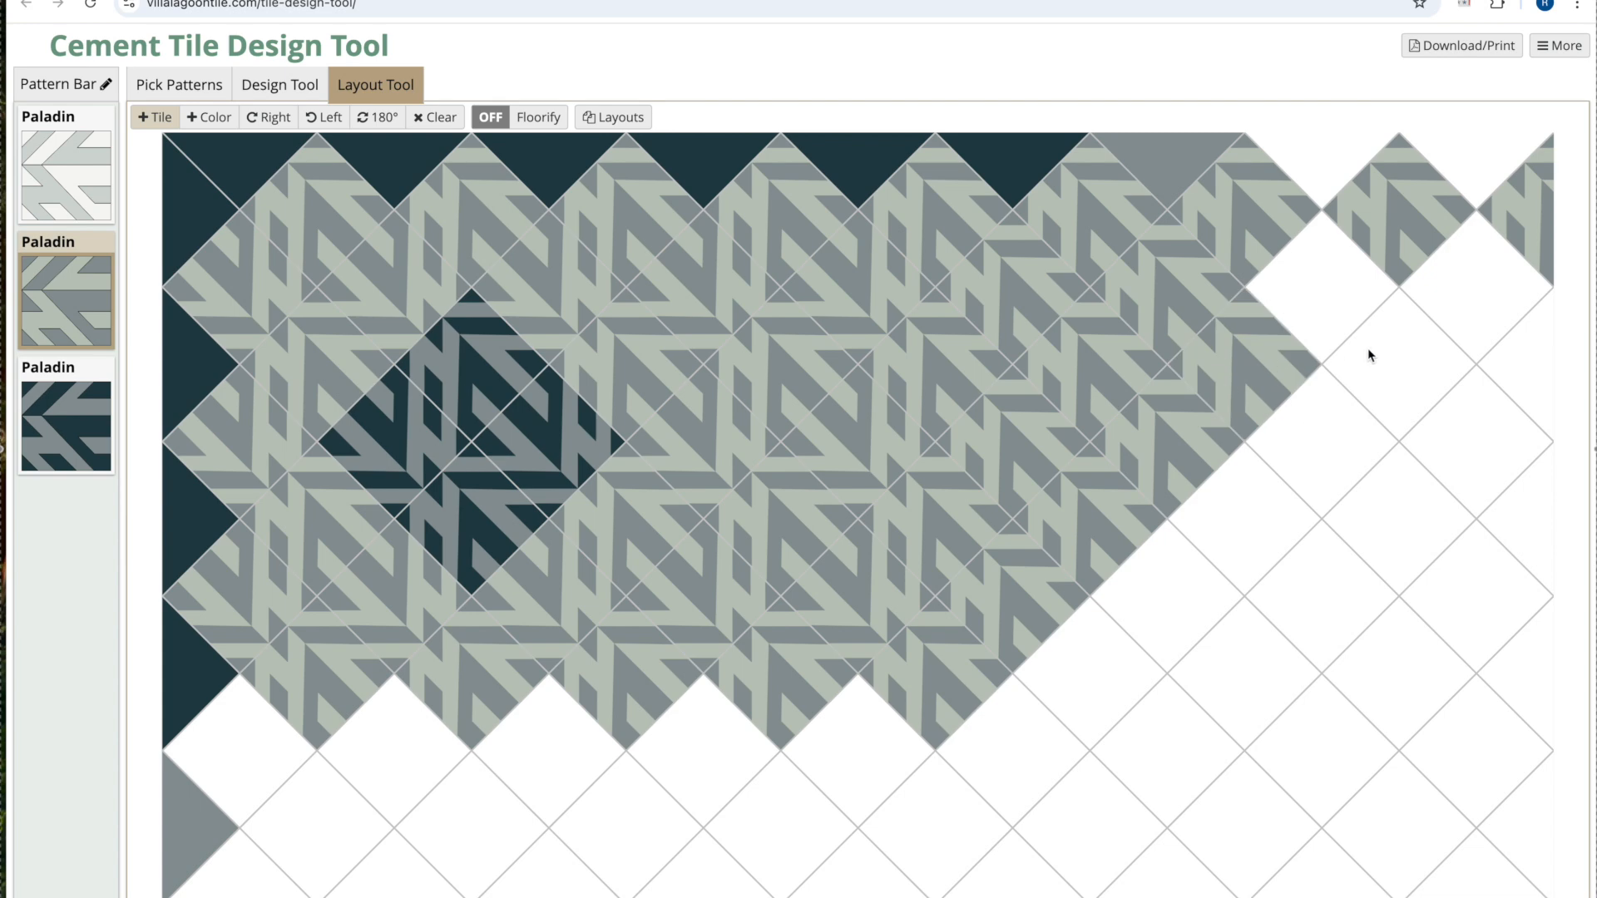
{"action": "left_click", "coordinate": [1398, 357]}
{"action": "left_click", "coordinate": [1527, 358]}
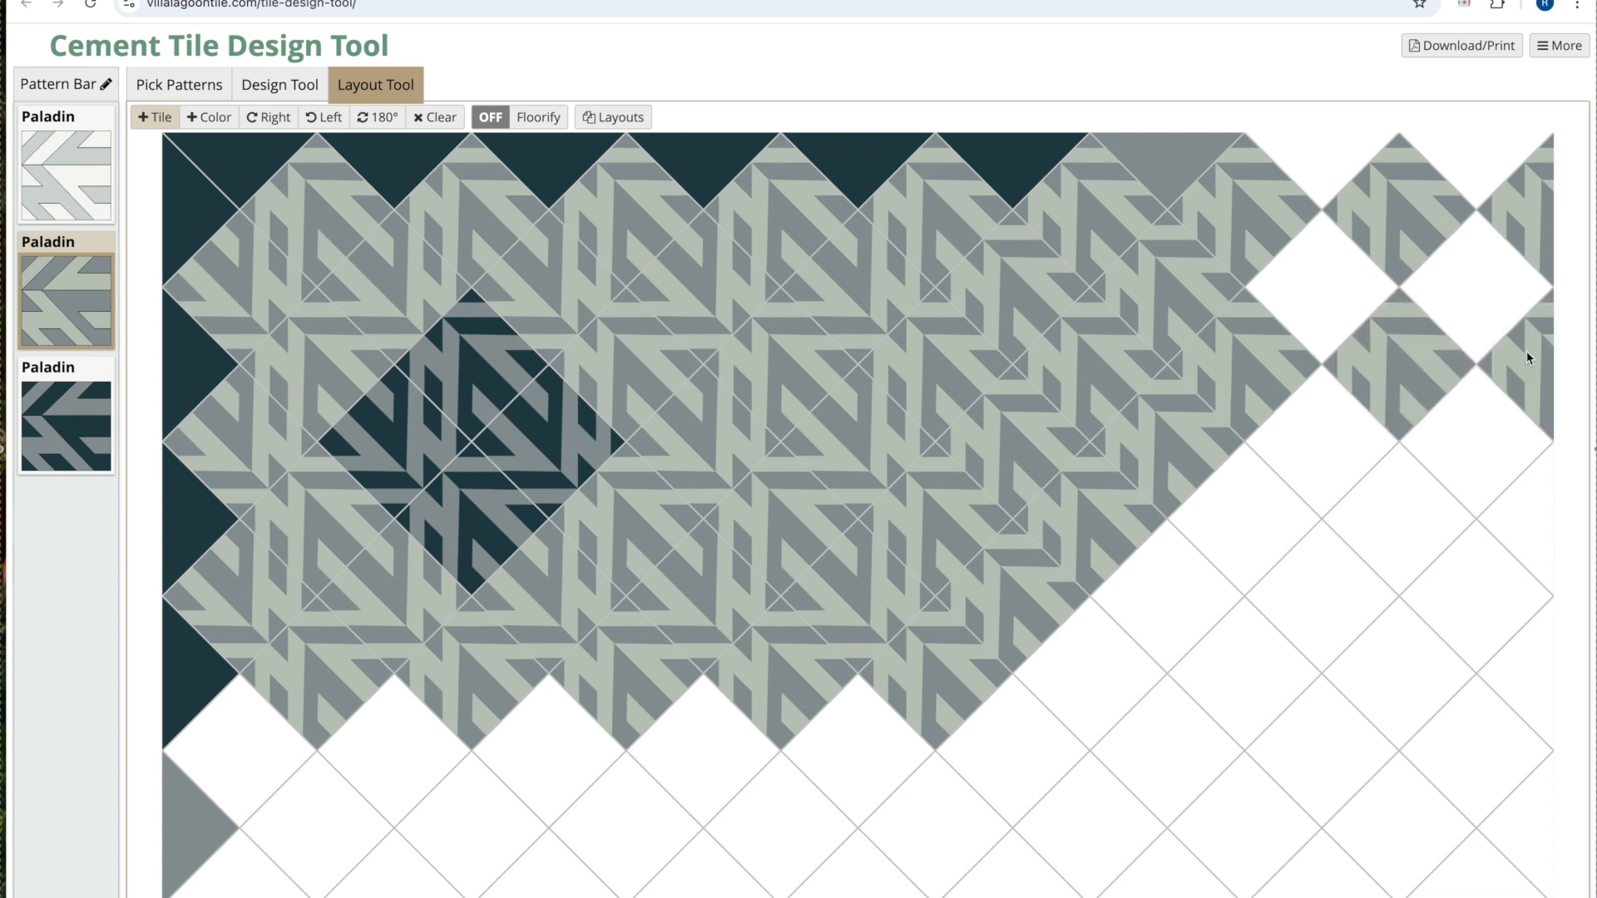
{"action": "left_click", "coordinate": [1321, 304]}
{"action": "left_click", "coordinate": [1464, 298]}
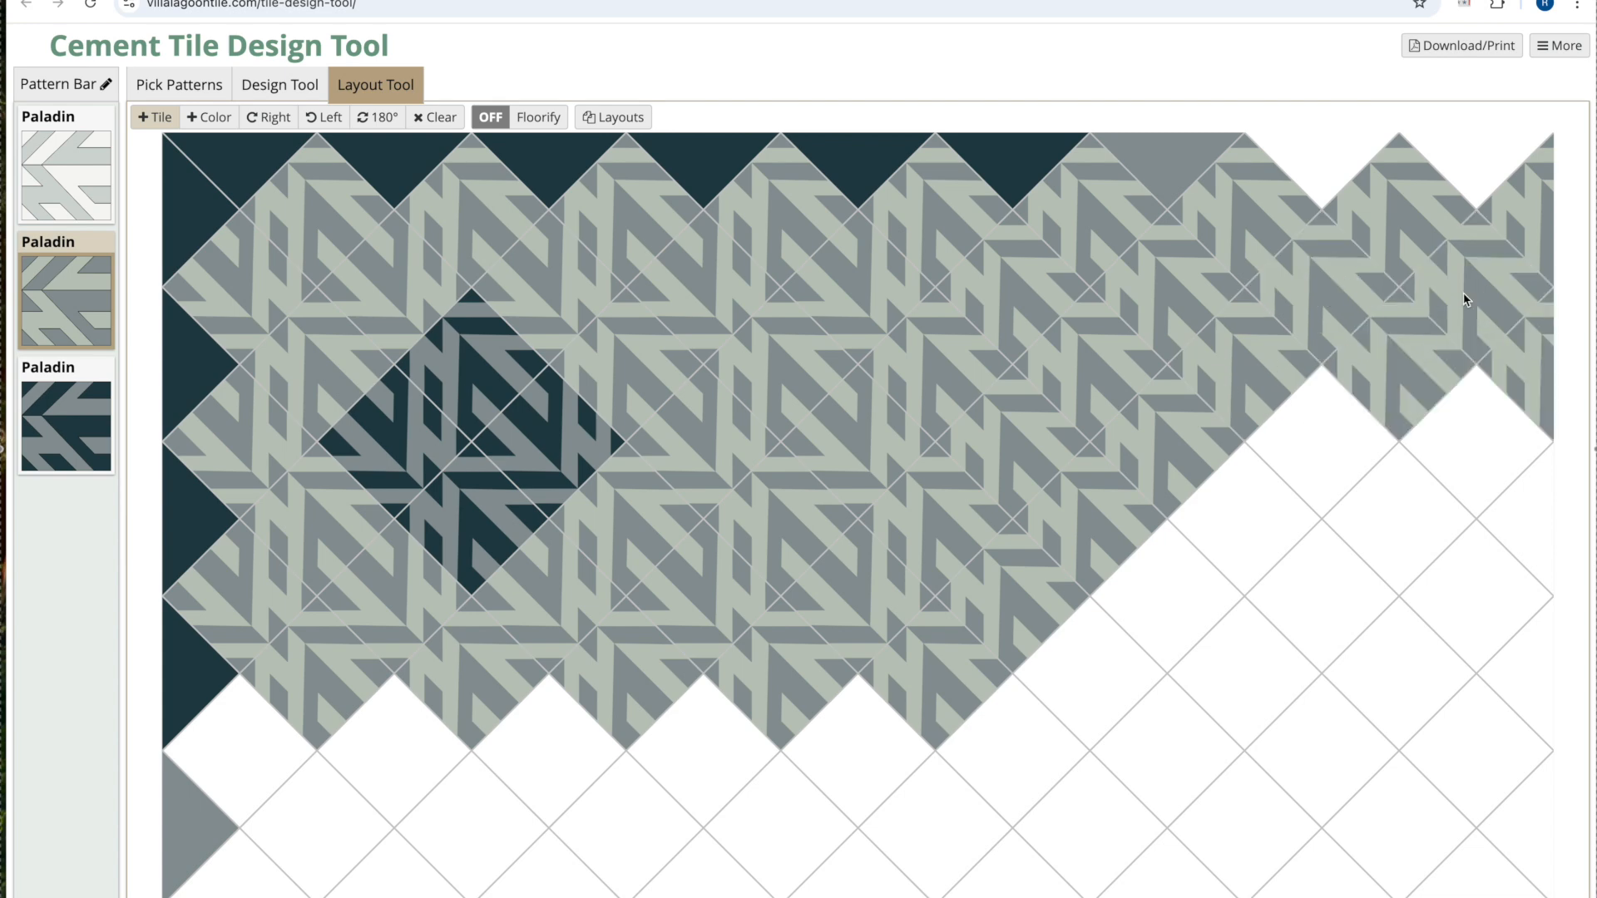
Rotate the tiles between the first and second motif rows 180° to continue the block pattern to the layout's right edge.
{"action": "left_click", "coordinate": [382, 121]}
{"action": "left_click", "coordinate": [1350, 291]}
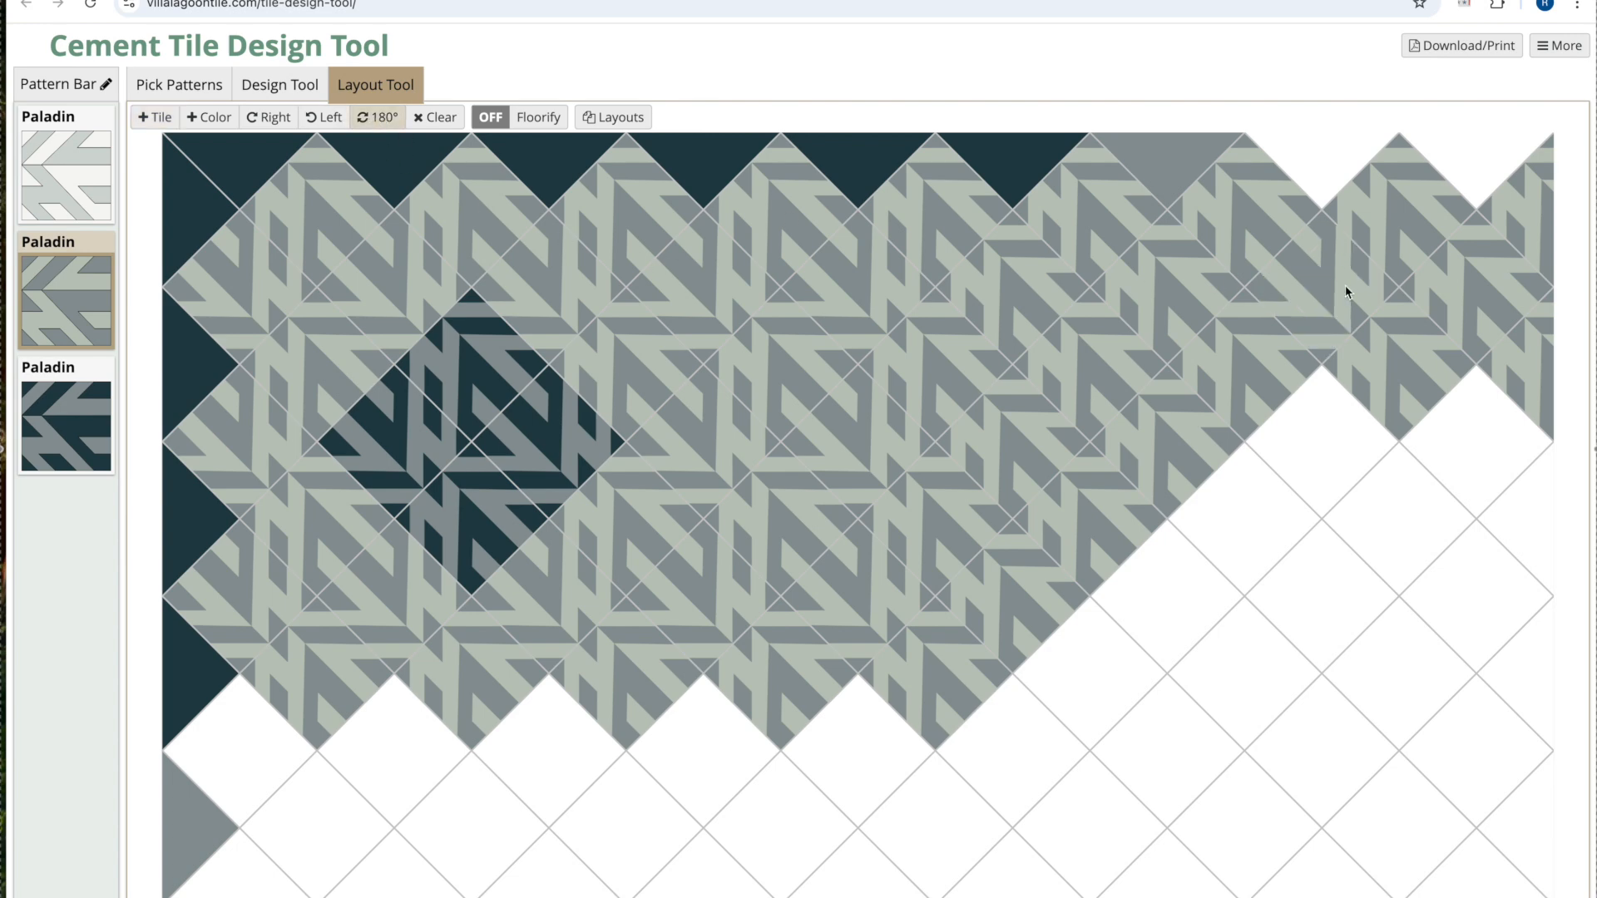
{"action": "left_click", "coordinate": [1469, 292]}
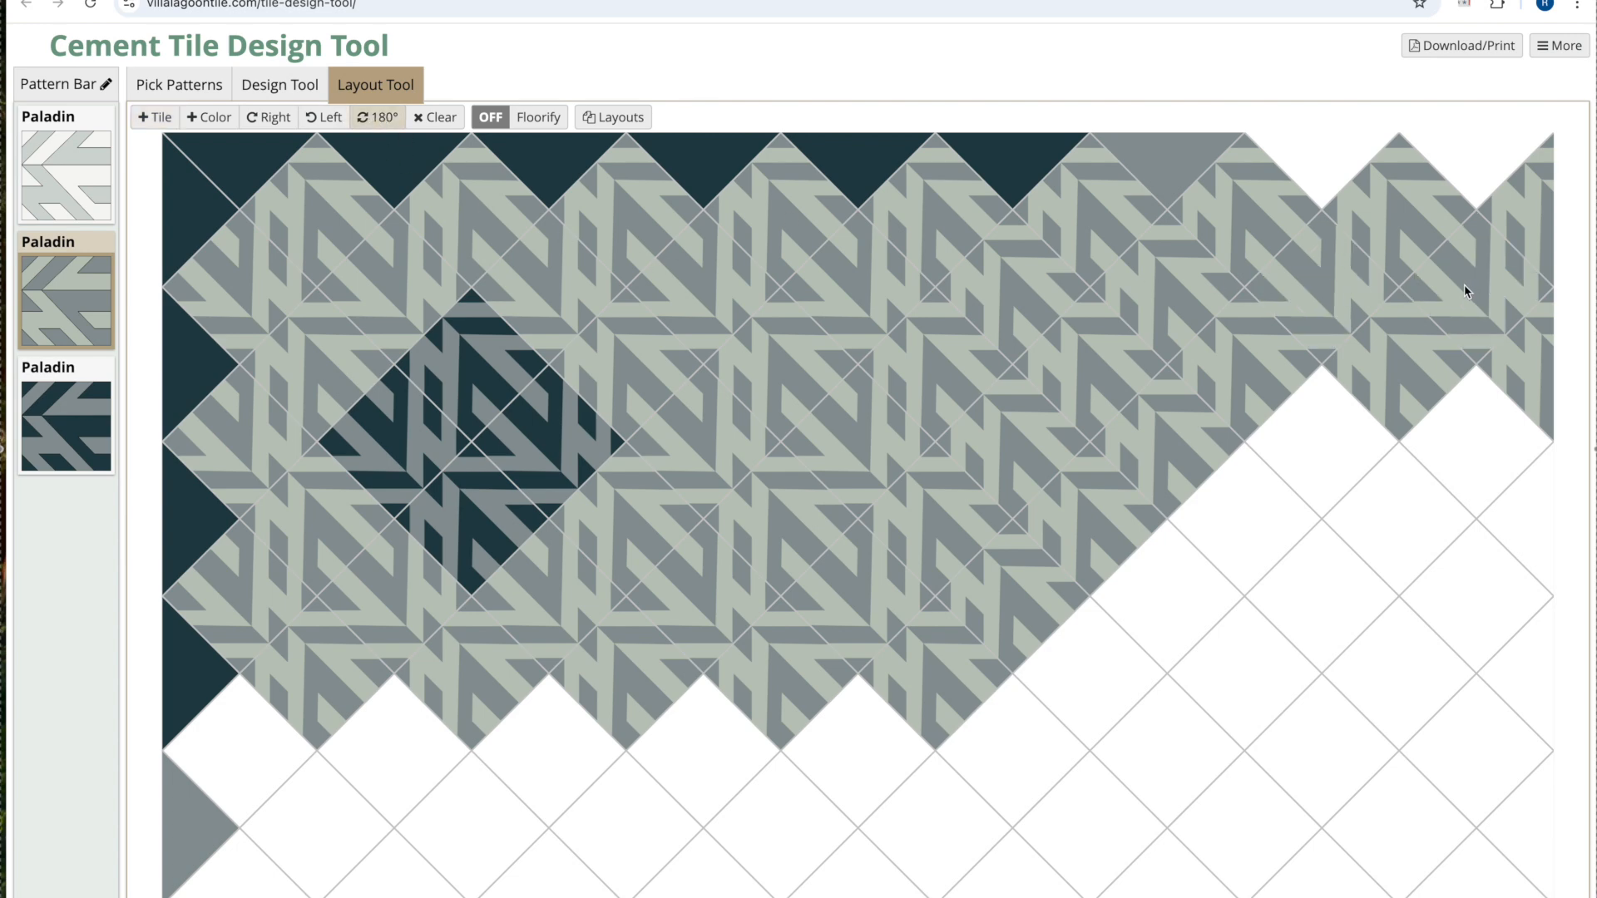
{"action": "left_click", "coordinate": [1153, 305]}
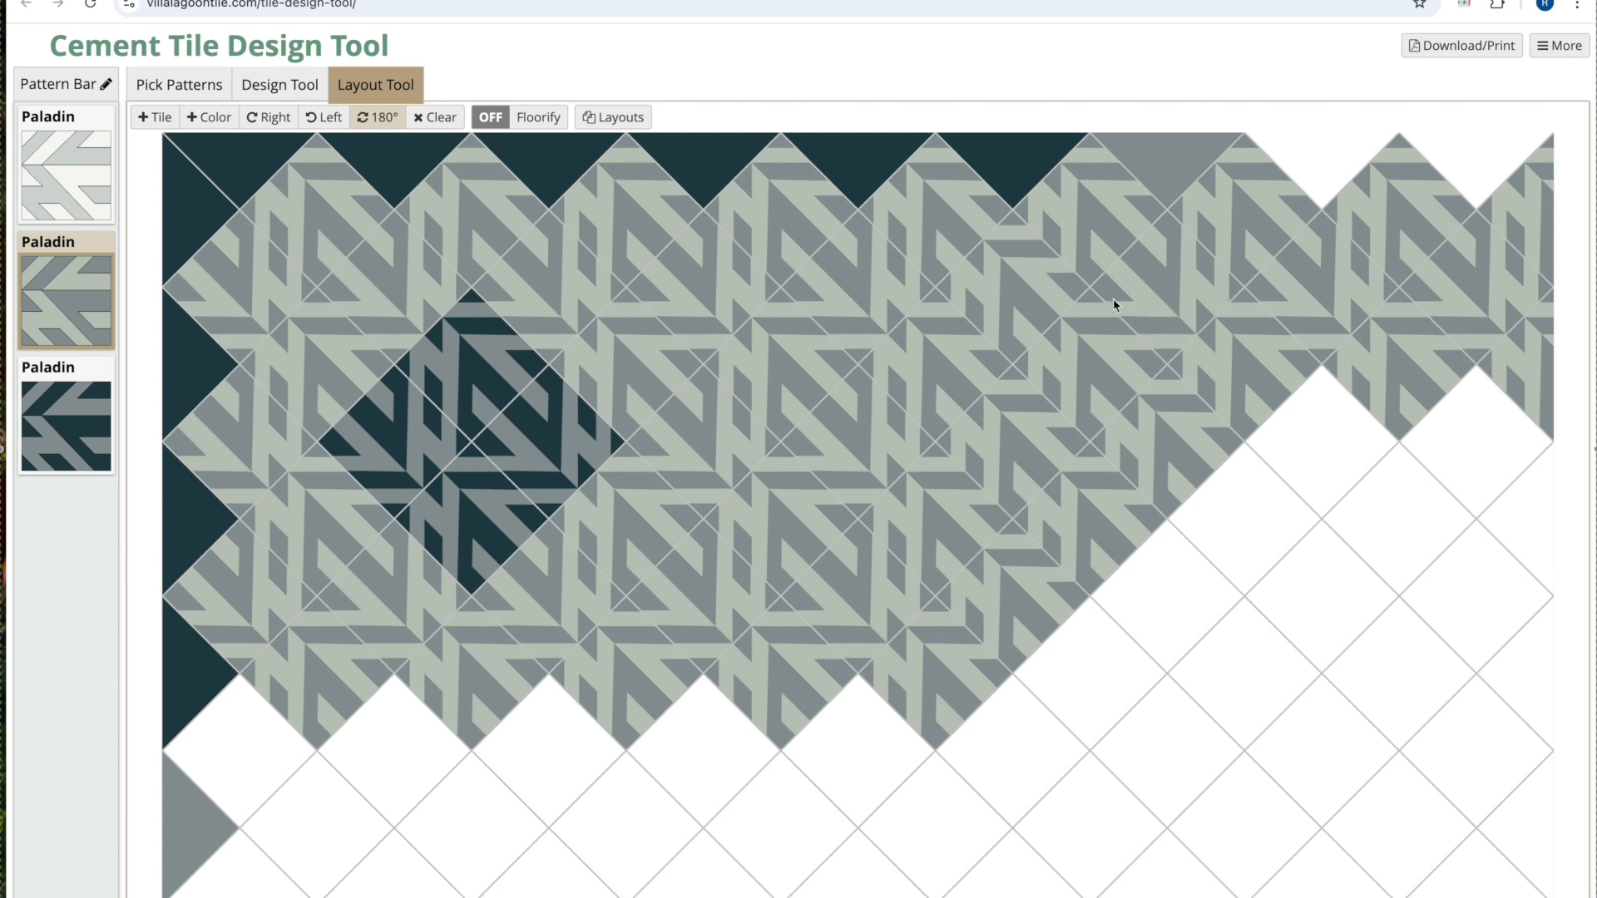
{"action": "left_click", "coordinate": [1007, 300]}
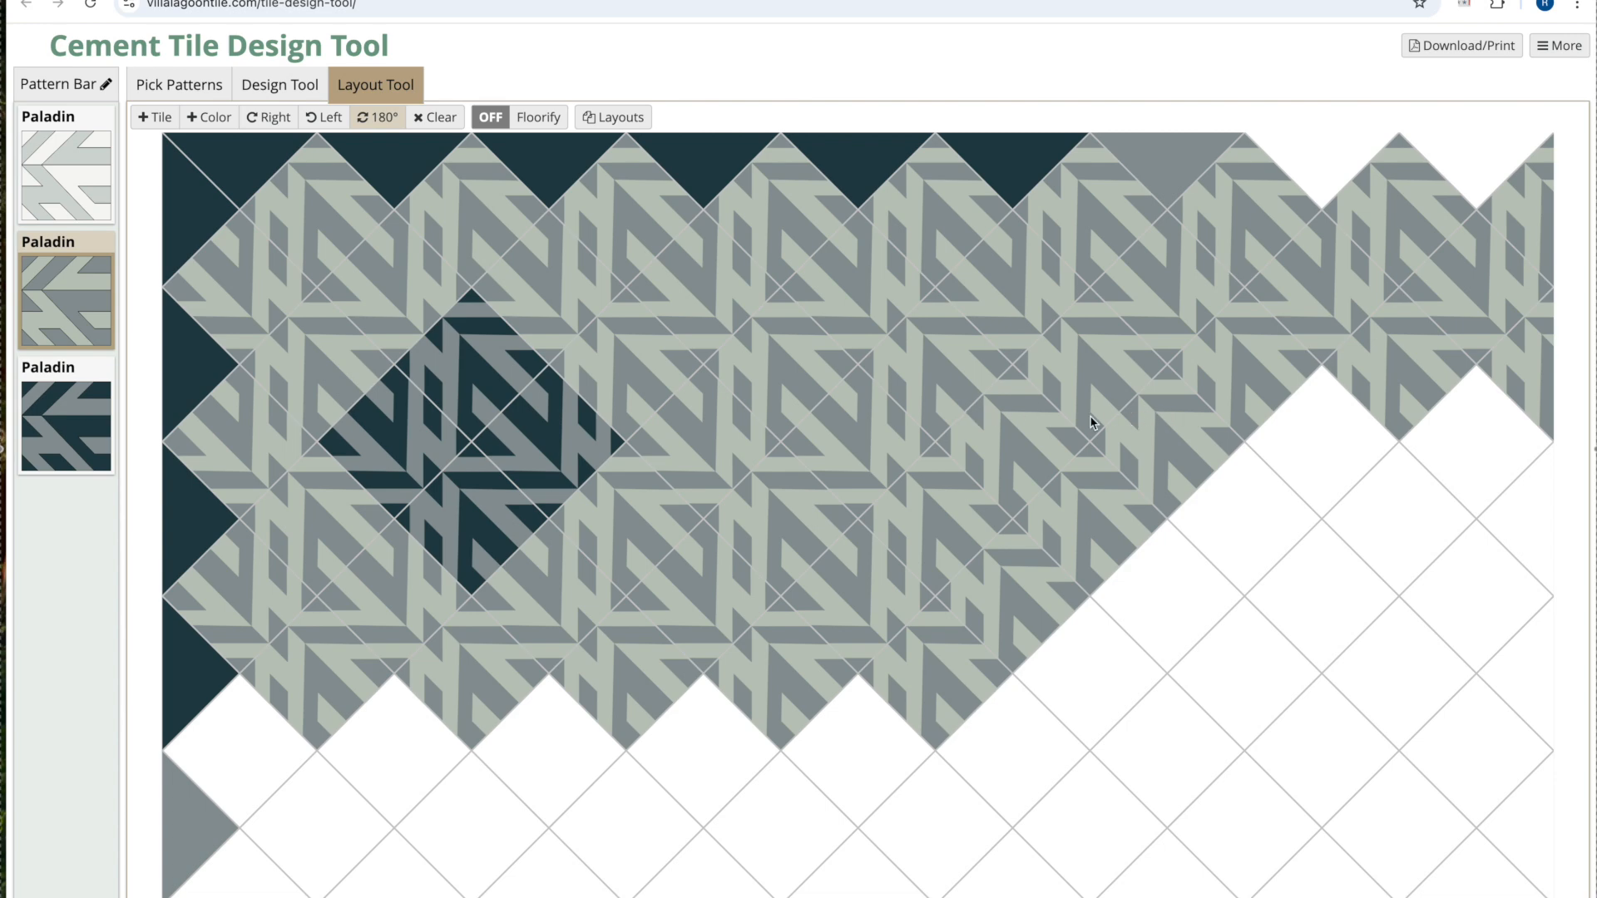
Extend the second motif row to the right edge with the second Paladin, and rotate its lower tiles 180°.
{"action": "left_click", "coordinate": [65, 278]}
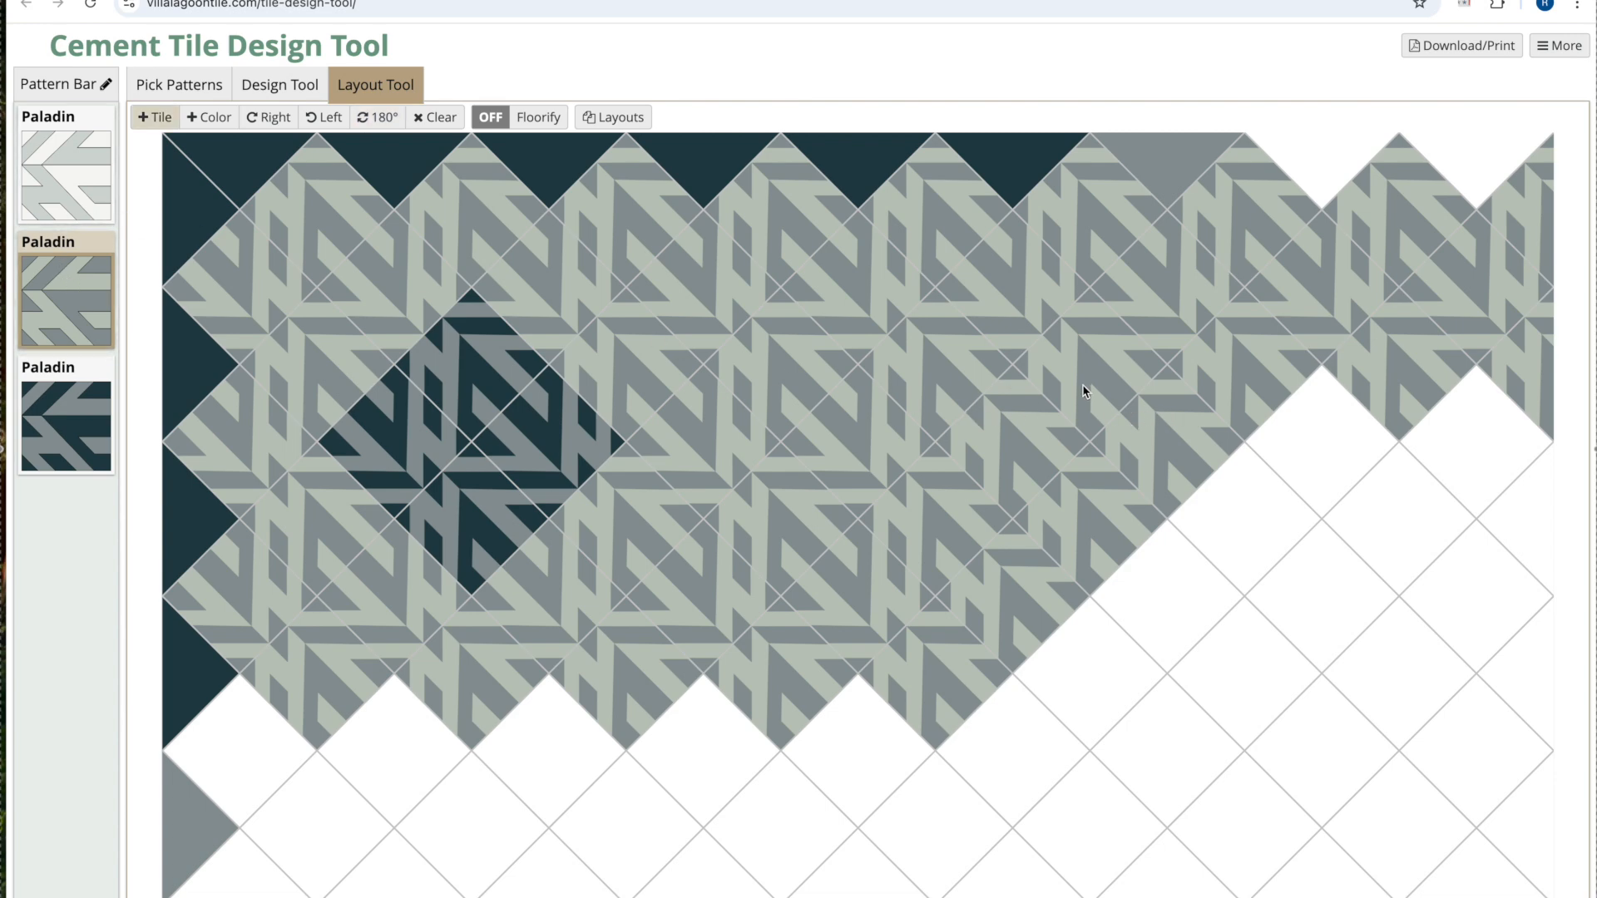
{"action": "left_click", "coordinate": [1312, 426]}
{"action": "left_click", "coordinate": [1506, 437]}
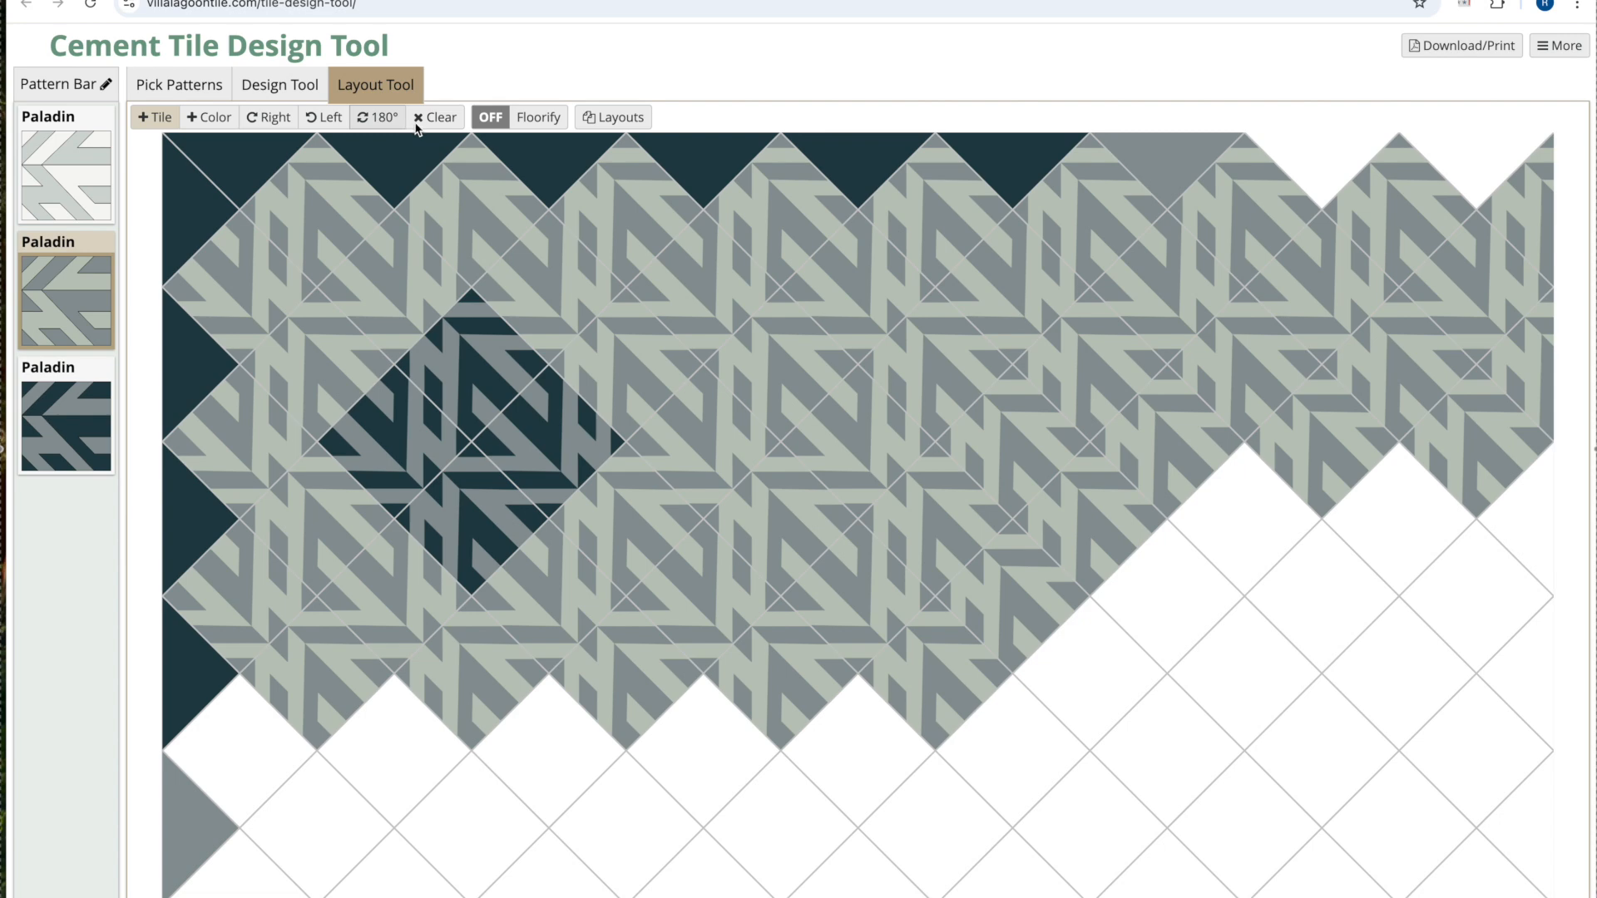
{"action": "left_click", "coordinate": [376, 118]}
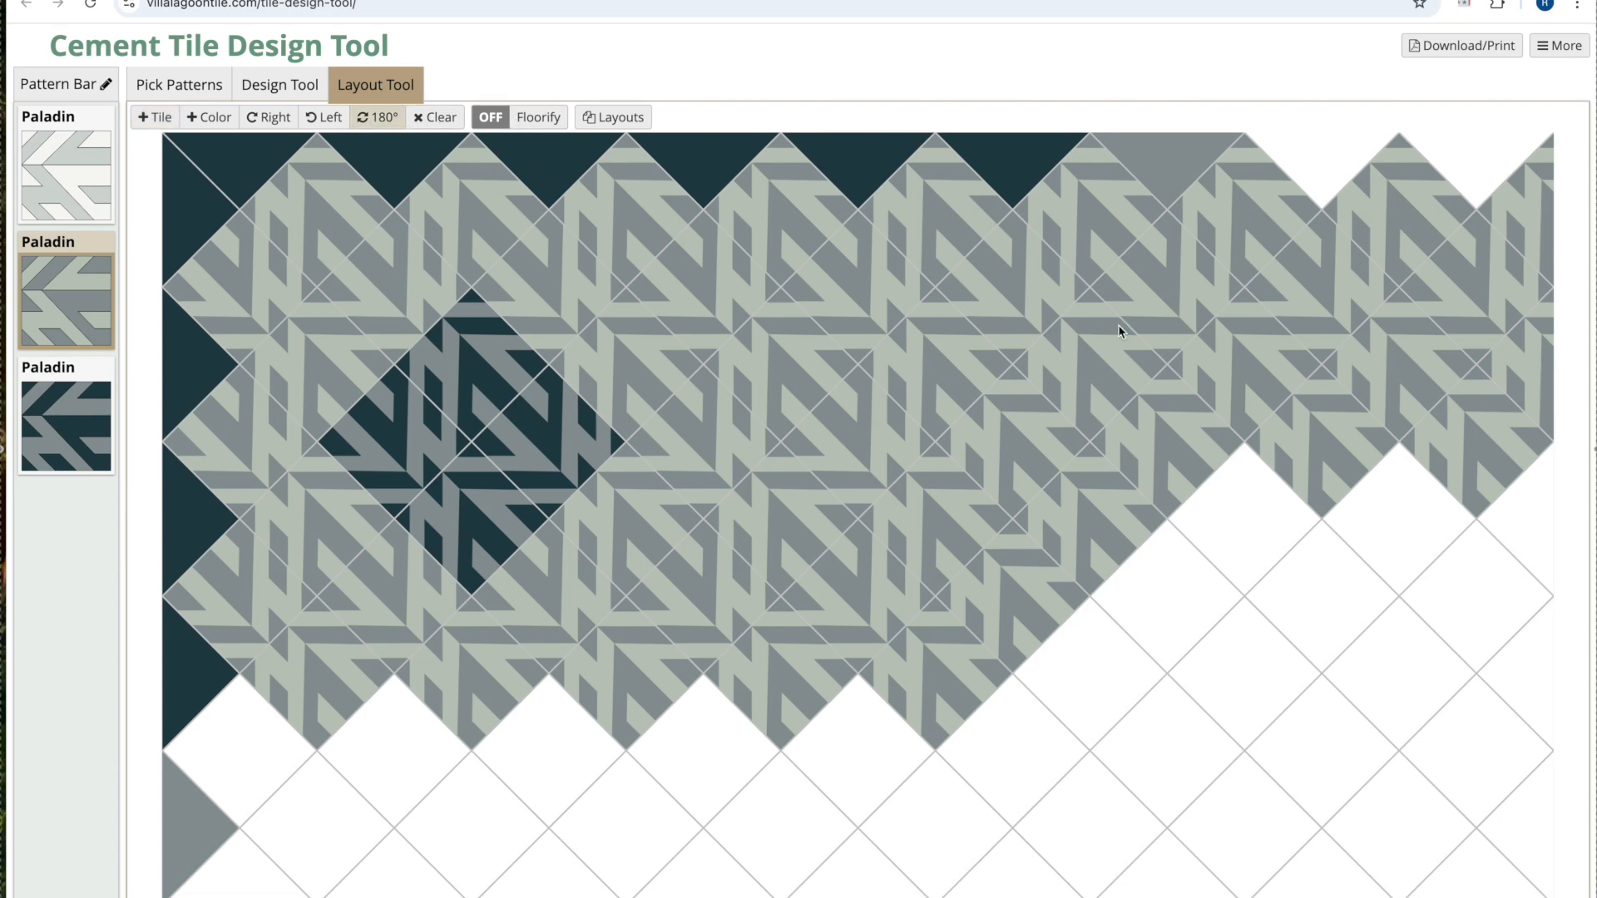
{"action": "left_click", "coordinate": [1484, 439]}
{"action": "left_click", "coordinate": [1331, 457]}
{"action": "left_click", "coordinate": [1173, 455]}
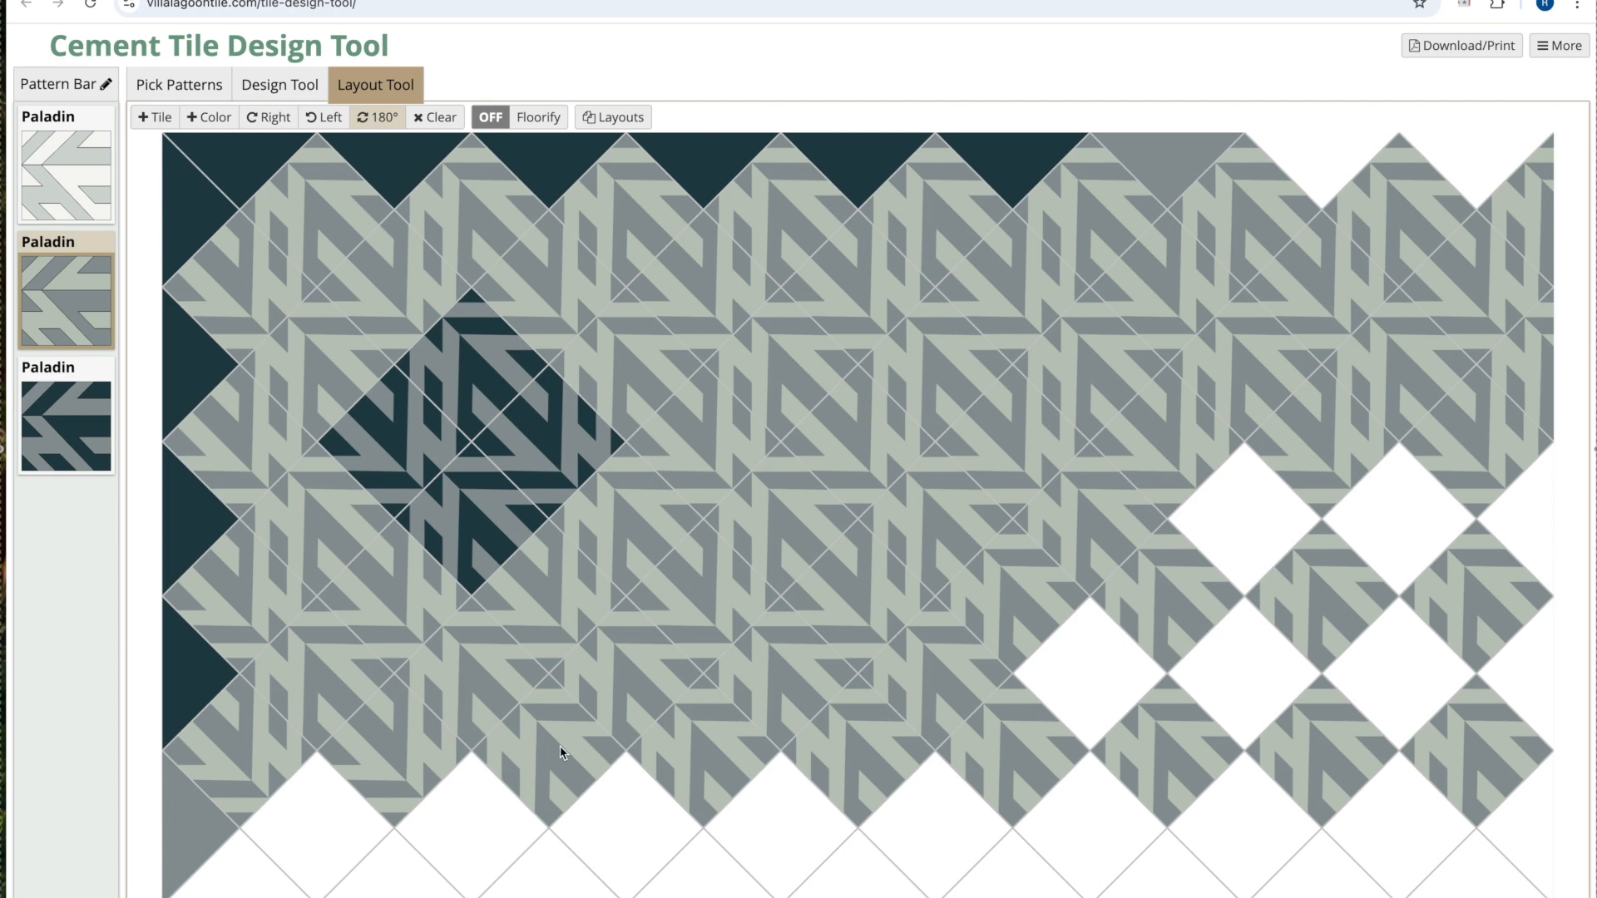
Rotate the tiles along the fourth motif row's lower edge 180° from the third block to the right edge.
{"action": "left_click", "coordinate": [561, 745]}
{"action": "left_click", "coordinate": [734, 752]}
{"action": "left_click", "coordinate": [870, 751]}
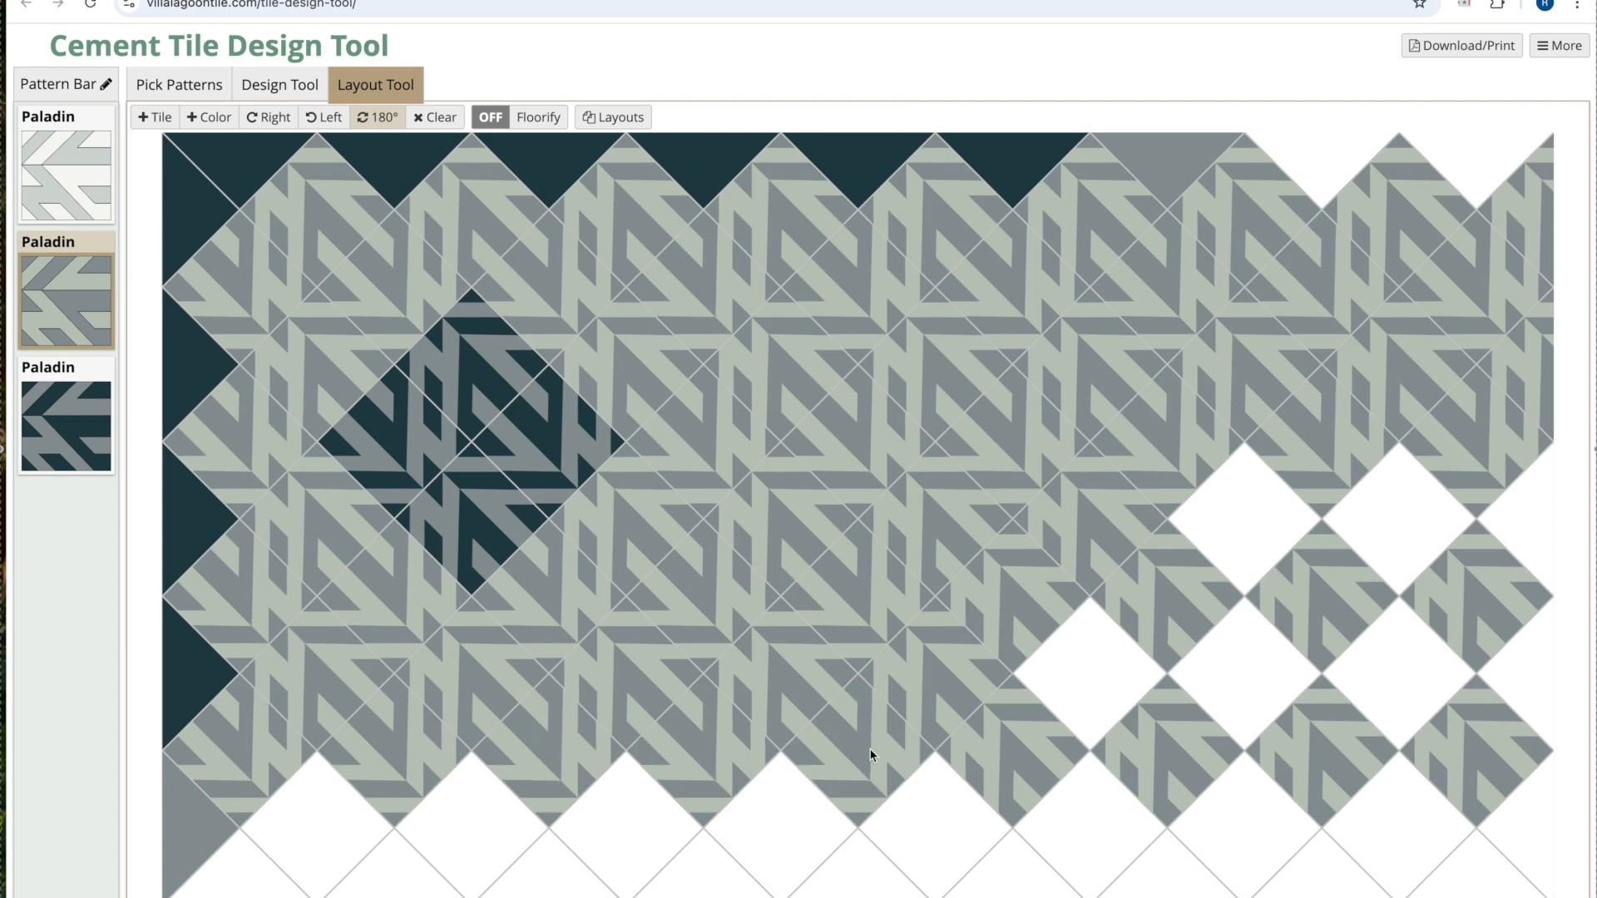
{"action": "left_click", "coordinate": [1003, 745]}
{"action": "left_click", "coordinate": [1150, 746]}
{"action": "left_click", "coordinate": [1331, 749]}
{"action": "left_click", "coordinate": [1487, 757]}
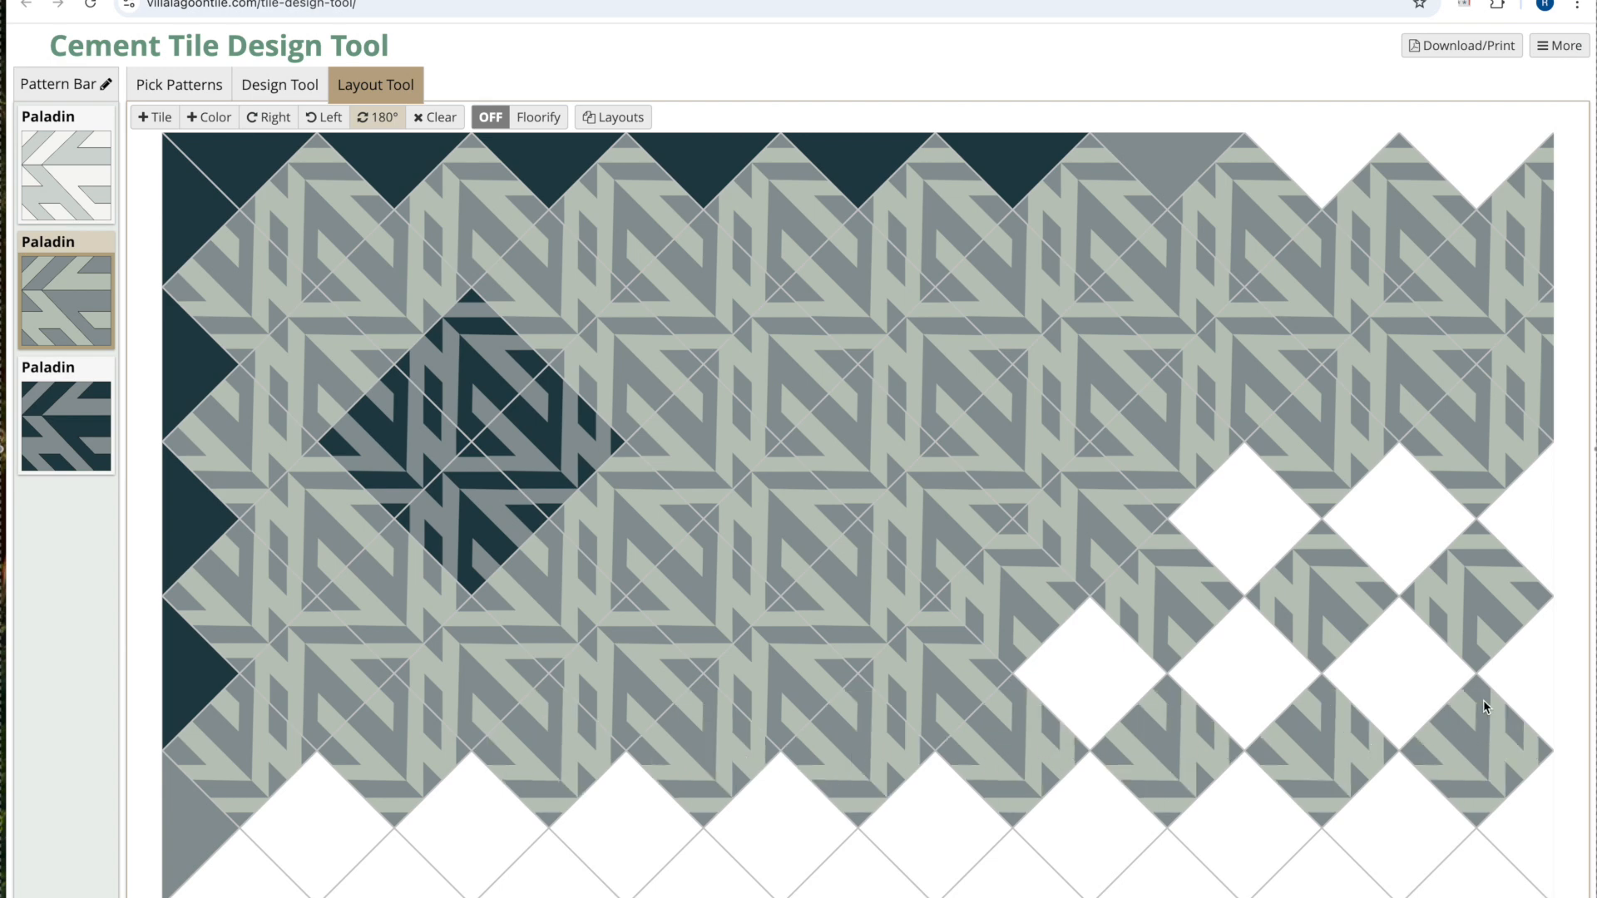
Rotate the four rightmost tiles along the third motif row's lower edge 180°.
{"action": "left_click", "coordinate": [1489, 622]}
{"action": "left_click", "coordinate": [1331, 611]}
{"action": "left_click", "coordinate": [1166, 610]}
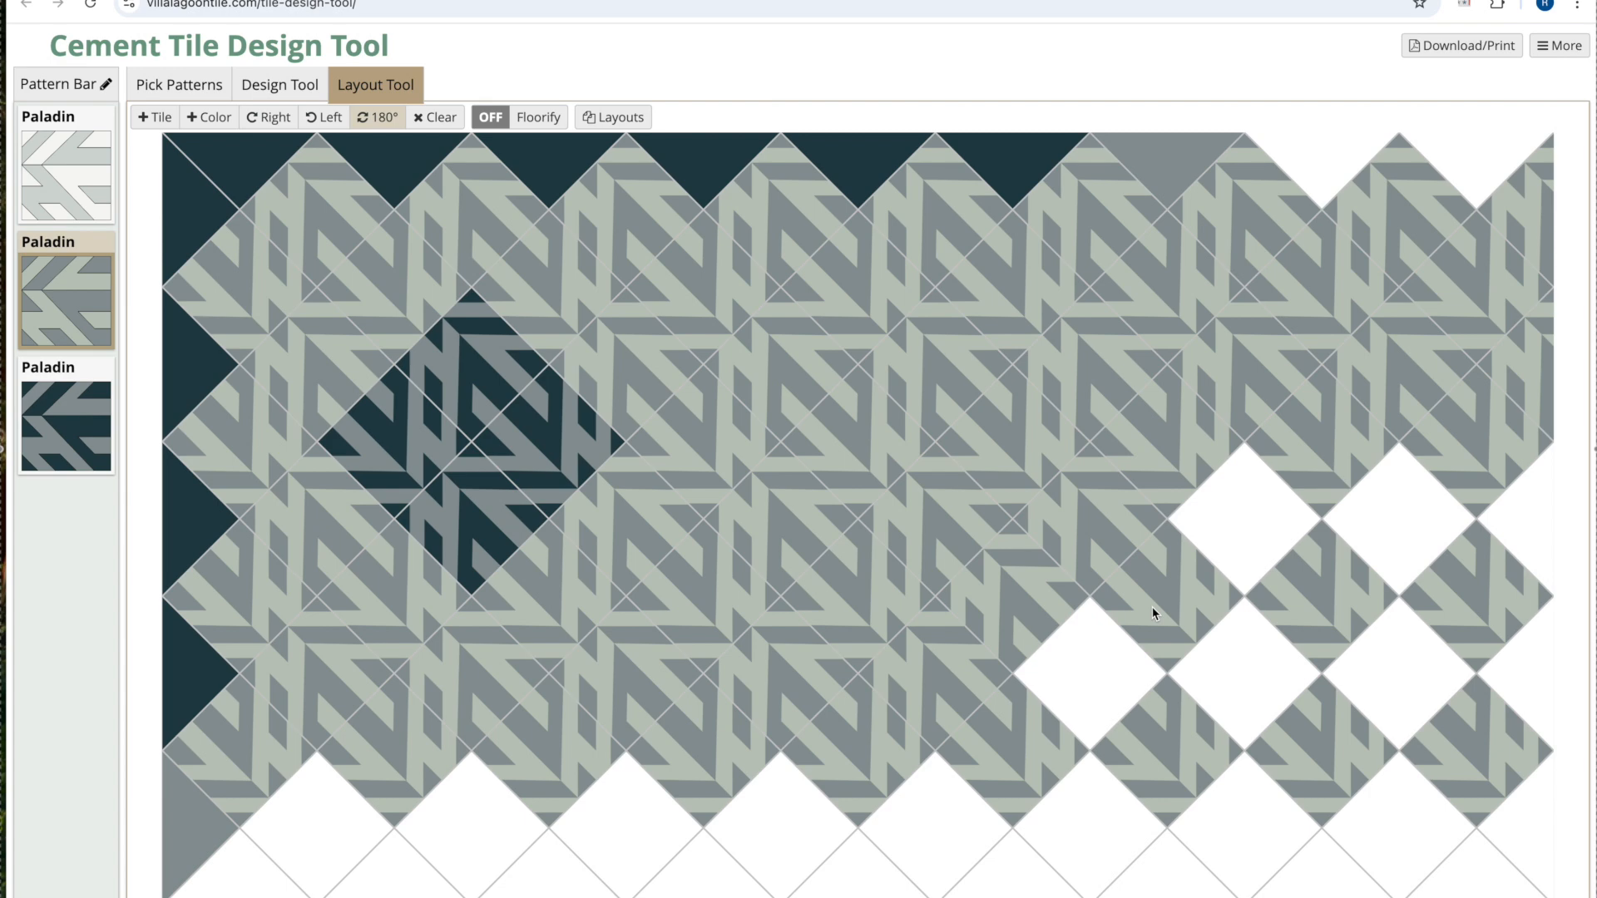
{"action": "left_click", "coordinate": [1012, 604]}
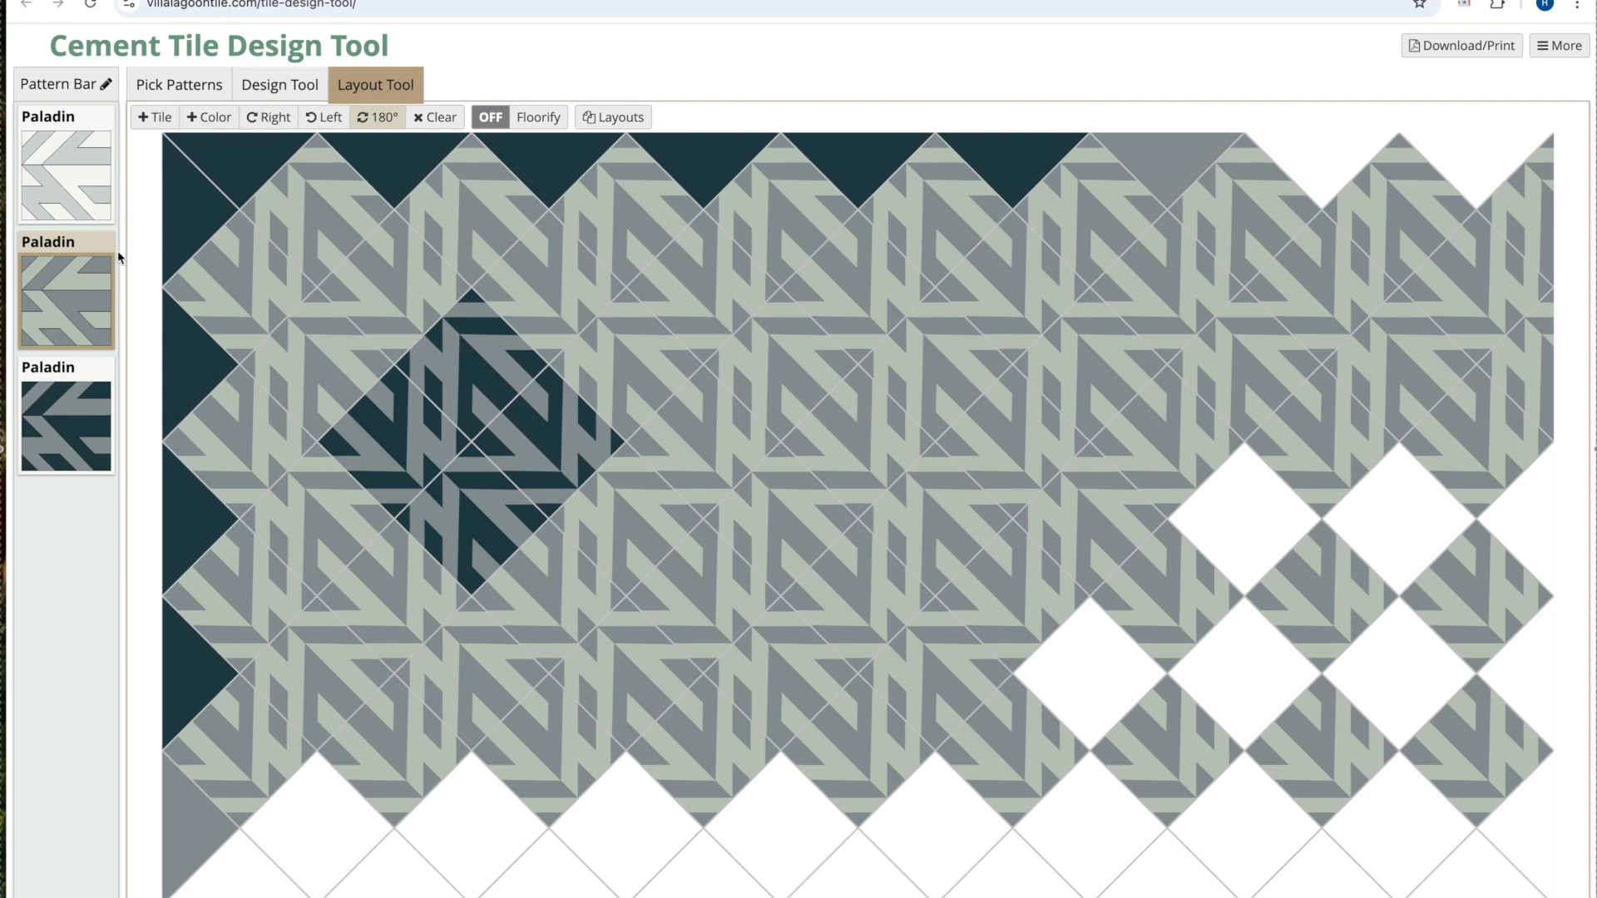
Fill the remaining gaps in the third and fourth motif rows, including the right-edge half tiles, with the second Paladin.
{"action": "left_click", "coordinate": [61, 278]}
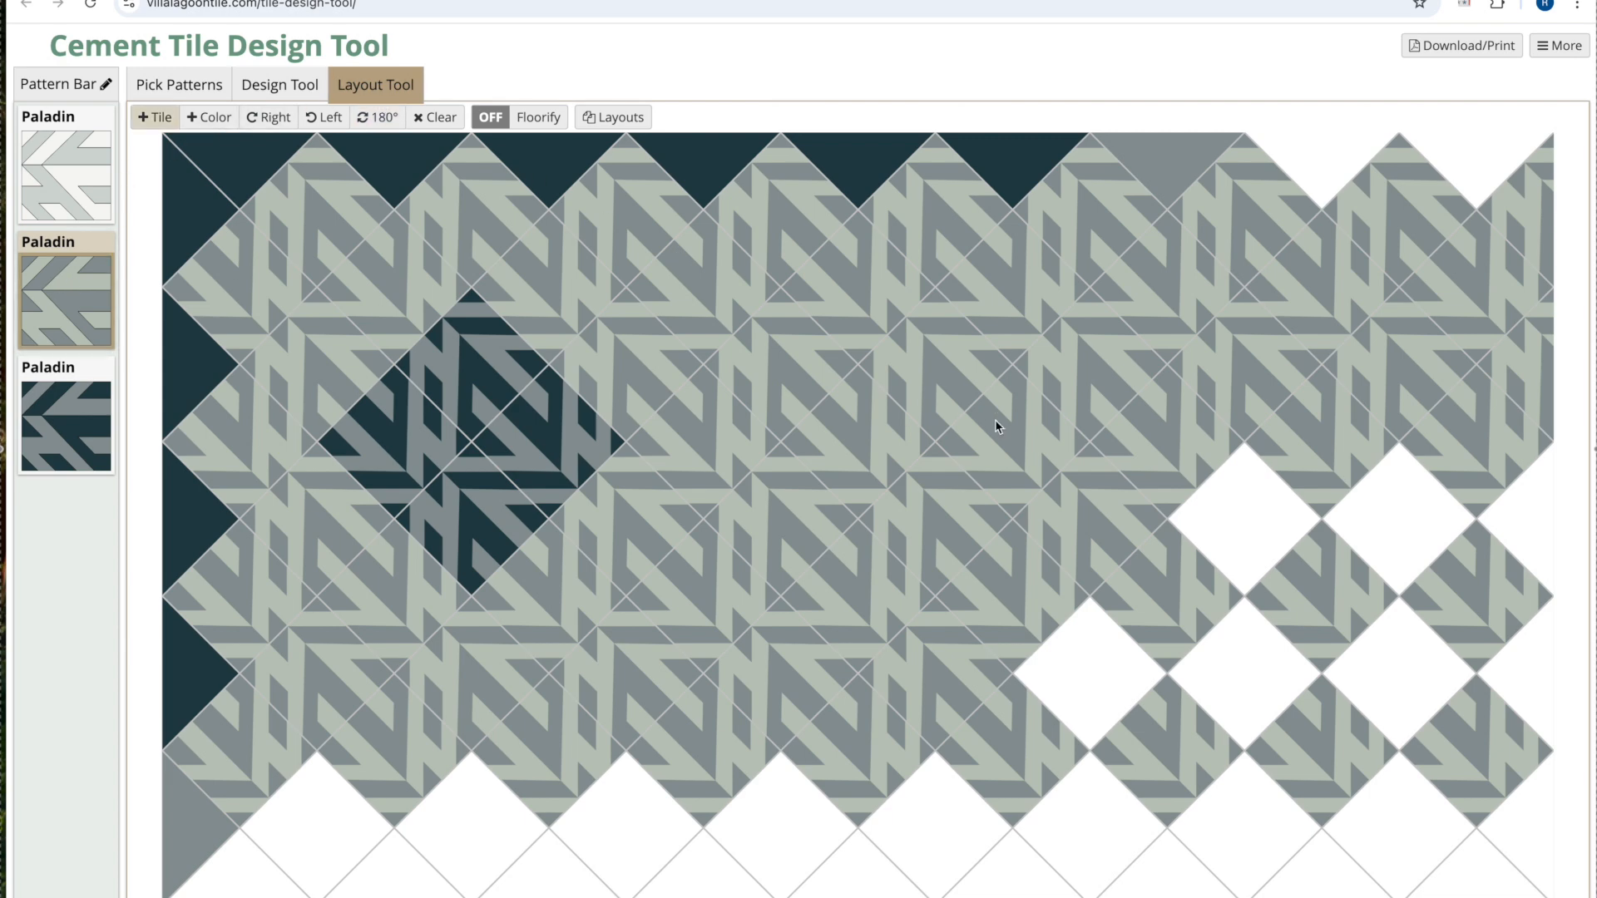
{"action": "left_click", "coordinate": [1259, 521]}
{"action": "left_click", "coordinate": [1401, 509]}
{"action": "left_click", "coordinate": [1413, 679]}
{"action": "left_click", "coordinate": [1258, 682]}
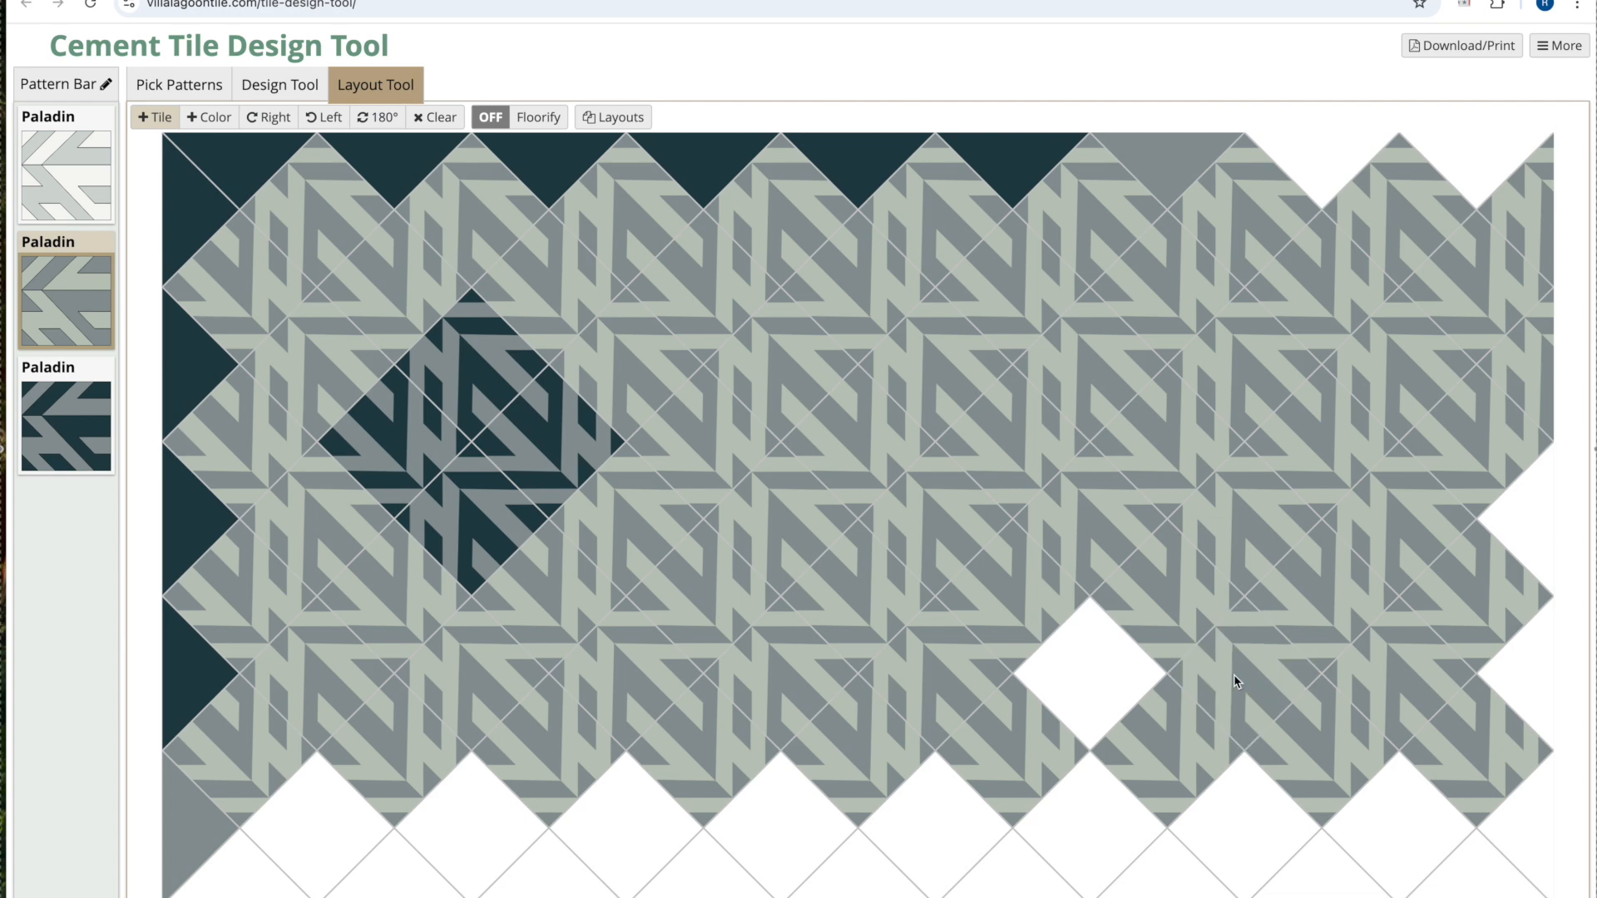
{"action": "left_click", "coordinate": [1085, 672]}
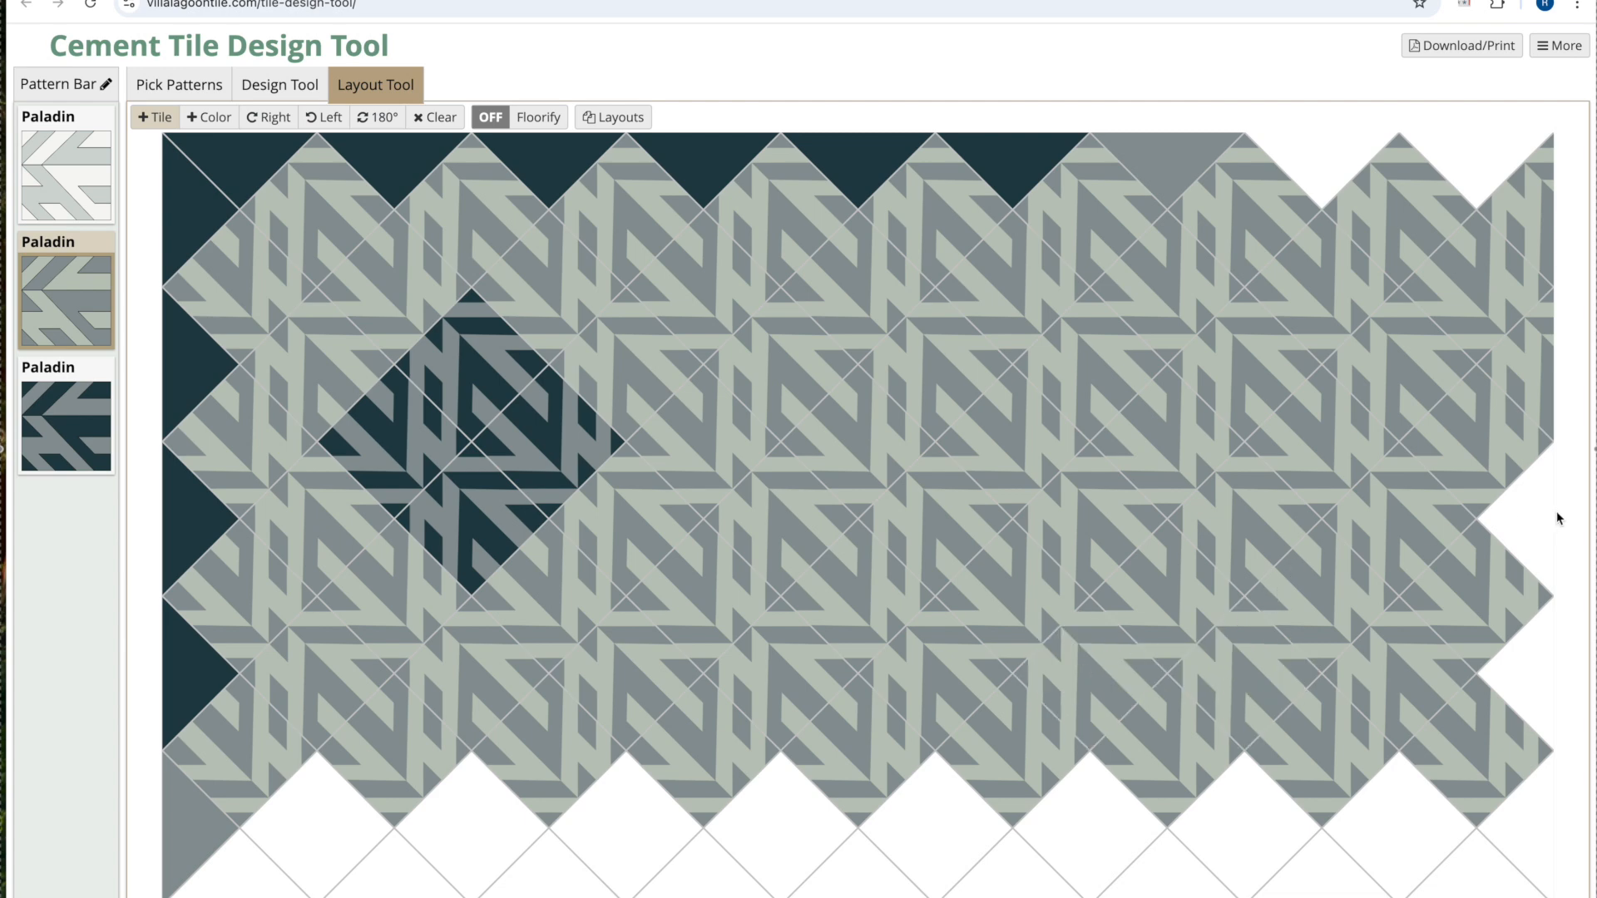
{"action": "left_click", "coordinate": [1534, 524]}
{"action": "left_click", "coordinate": [1540, 657]}
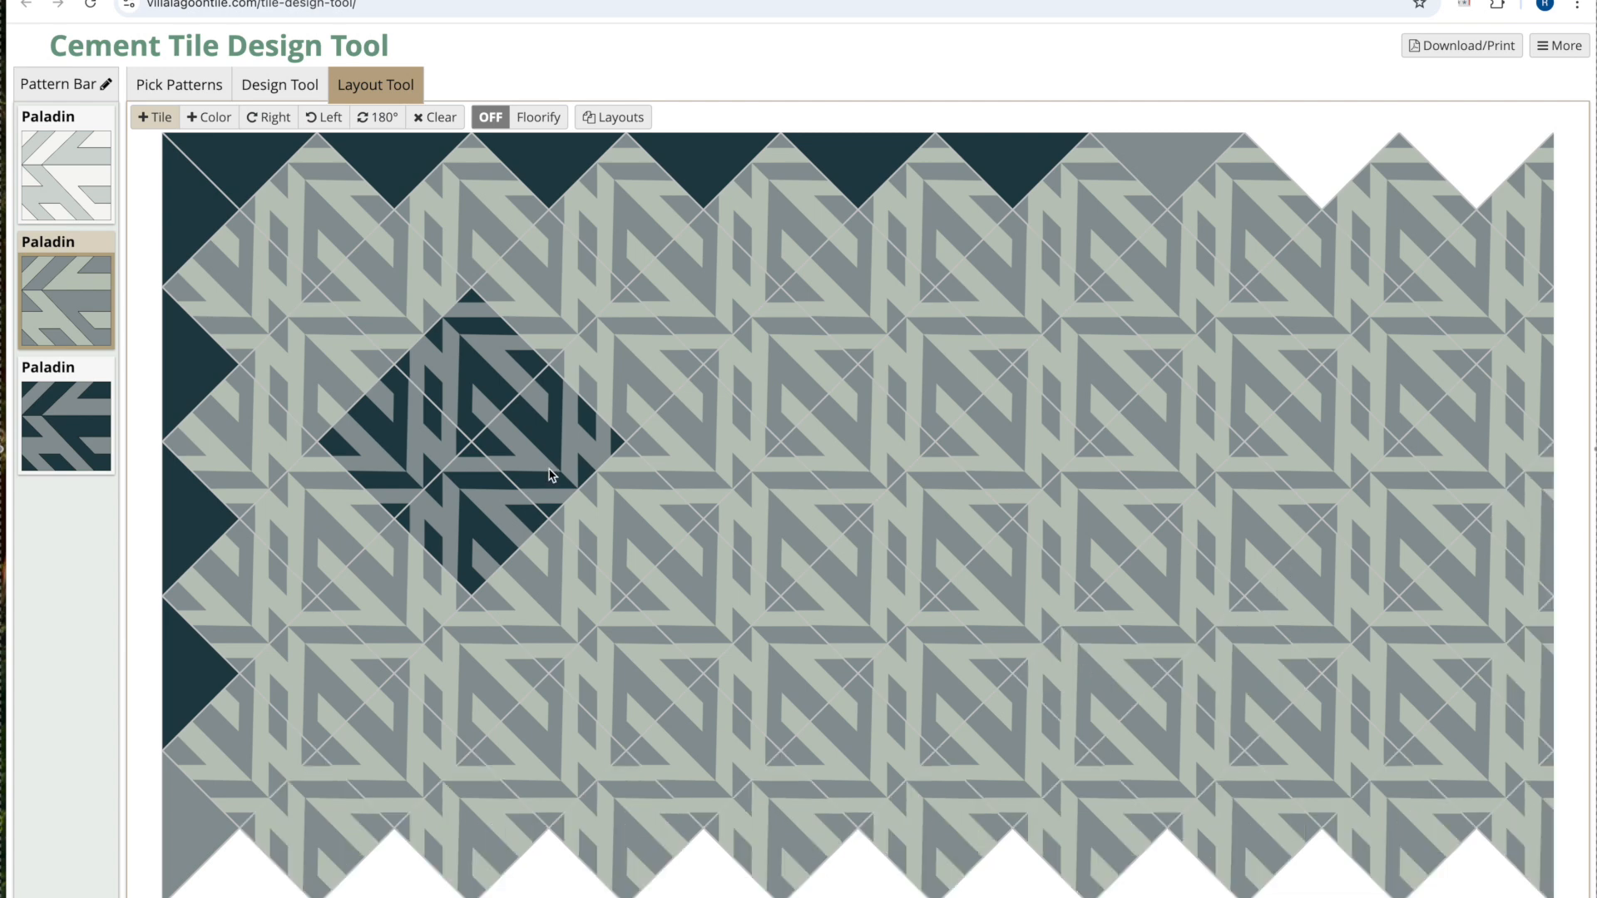
Replace the dark diamond's two lower-right tiles with the second Paladin, and repeat the remaining two-tile accent twice along the row with the third Paladin.
{"action": "left_click", "coordinate": [543, 451]}
{"action": "left_click", "coordinate": [484, 525]}
{"action": "left_click", "coordinate": [66, 426]}
{"action": "left_click", "coordinate": [741, 403]}
{"action": "left_click", "coordinate": [1070, 396]}
{"action": "left_click", "coordinate": [1070, 396]}
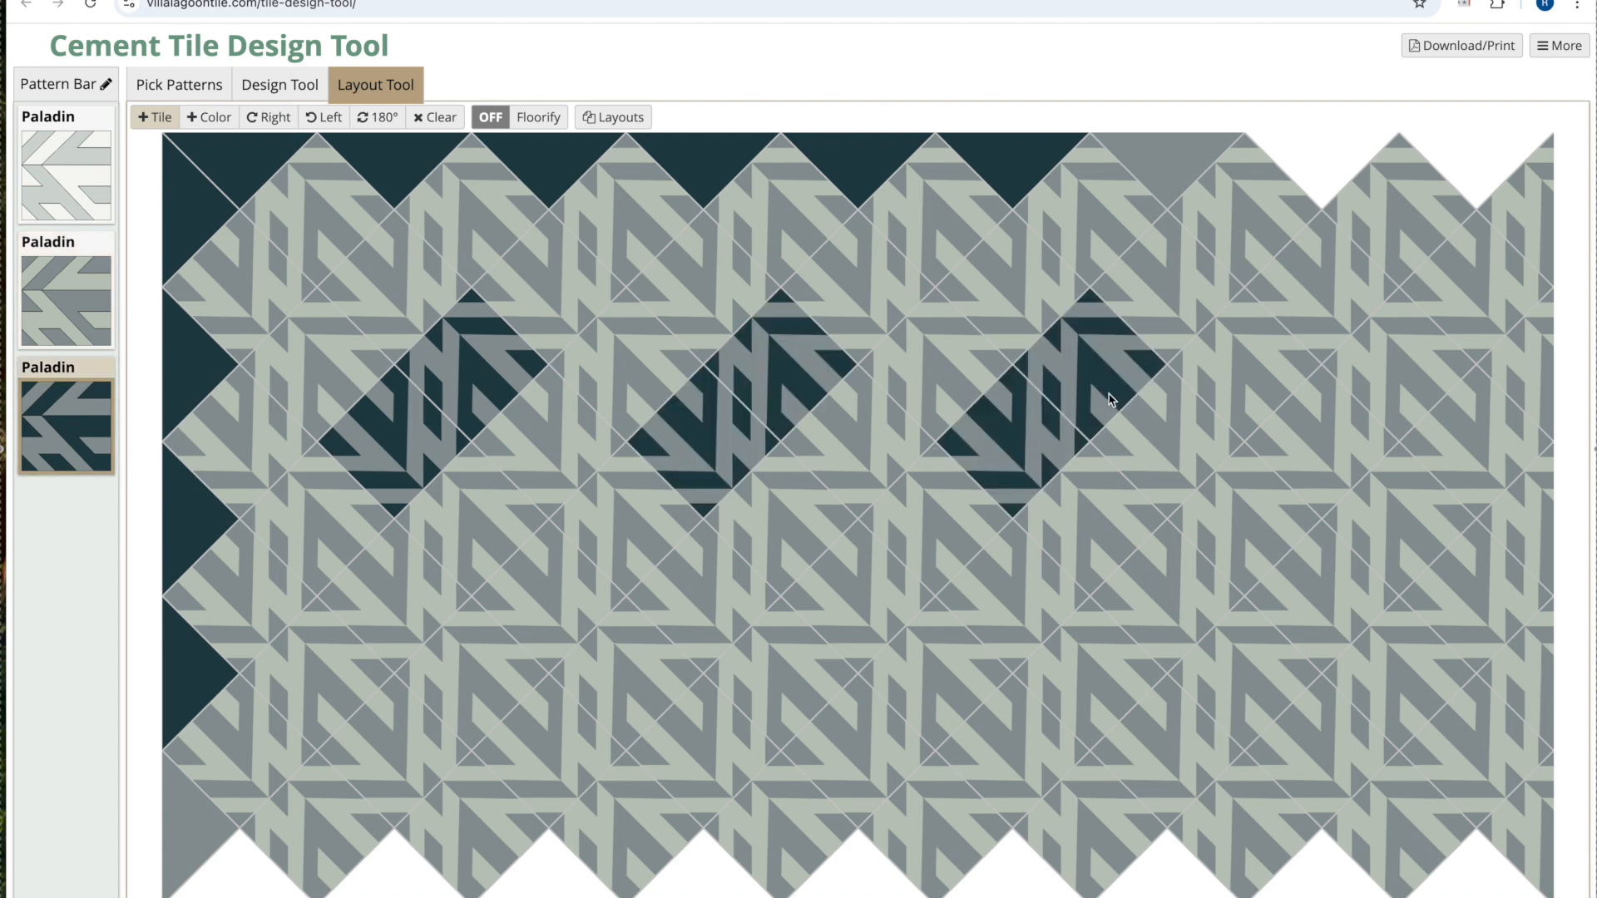
Add a fourth two-tile accent of the third Paladin to the row, and restore the misplaced tile below it to the second Paladin.
{"action": "left_click", "coordinate": [1271, 503]}
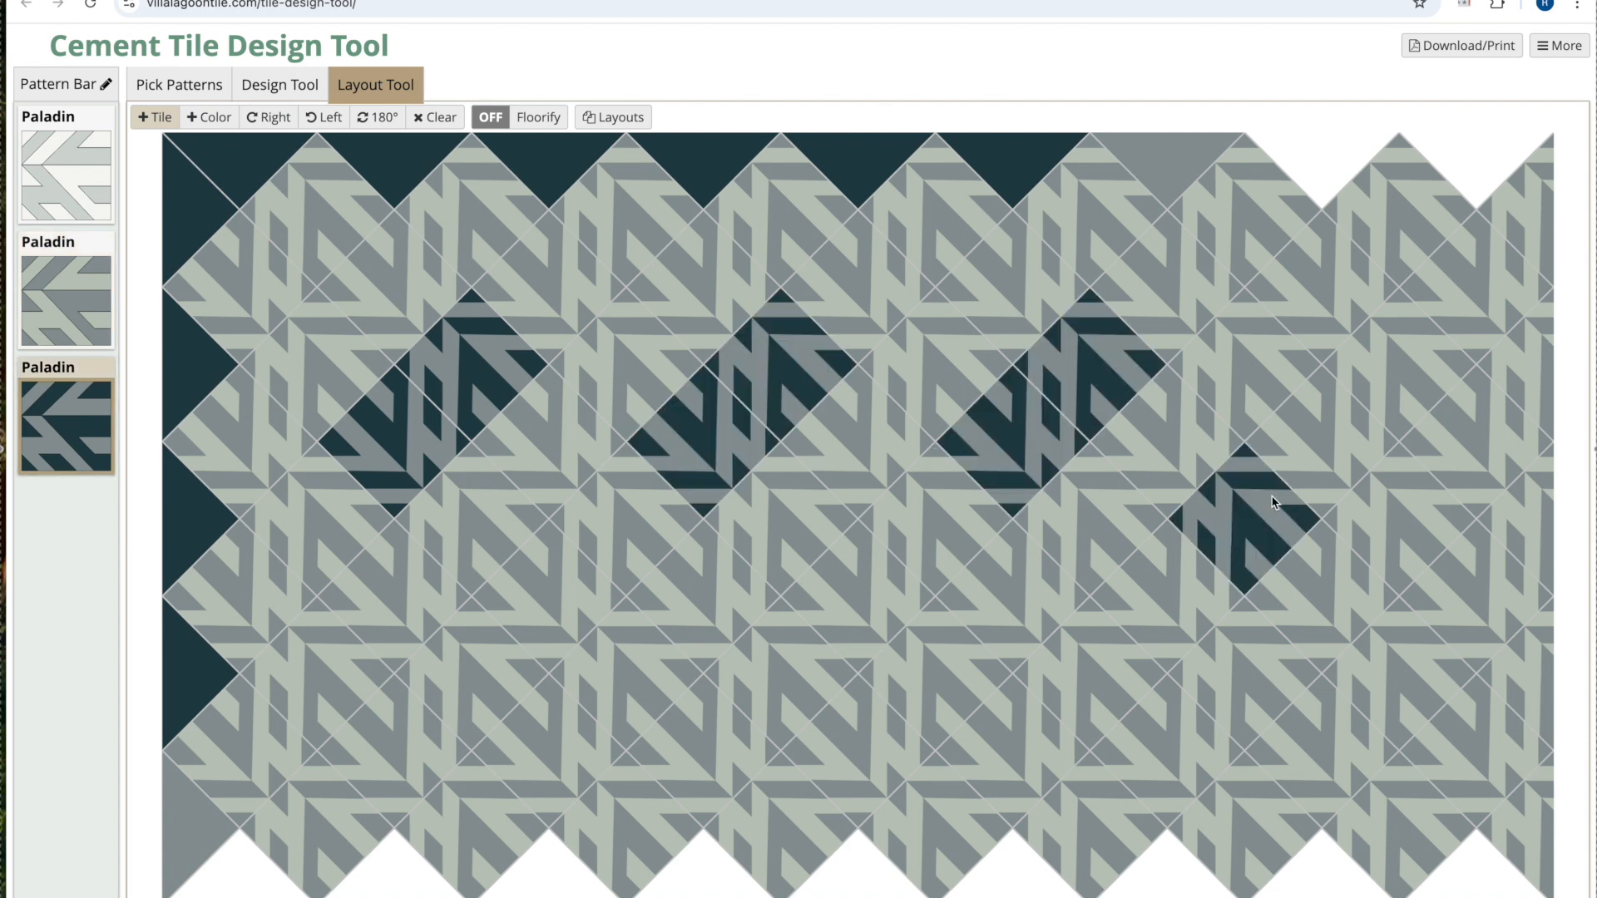
{"action": "left_click", "coordinate": [1341, 449]}
{"action": "left_click", "coordinate": [1395, 374]}
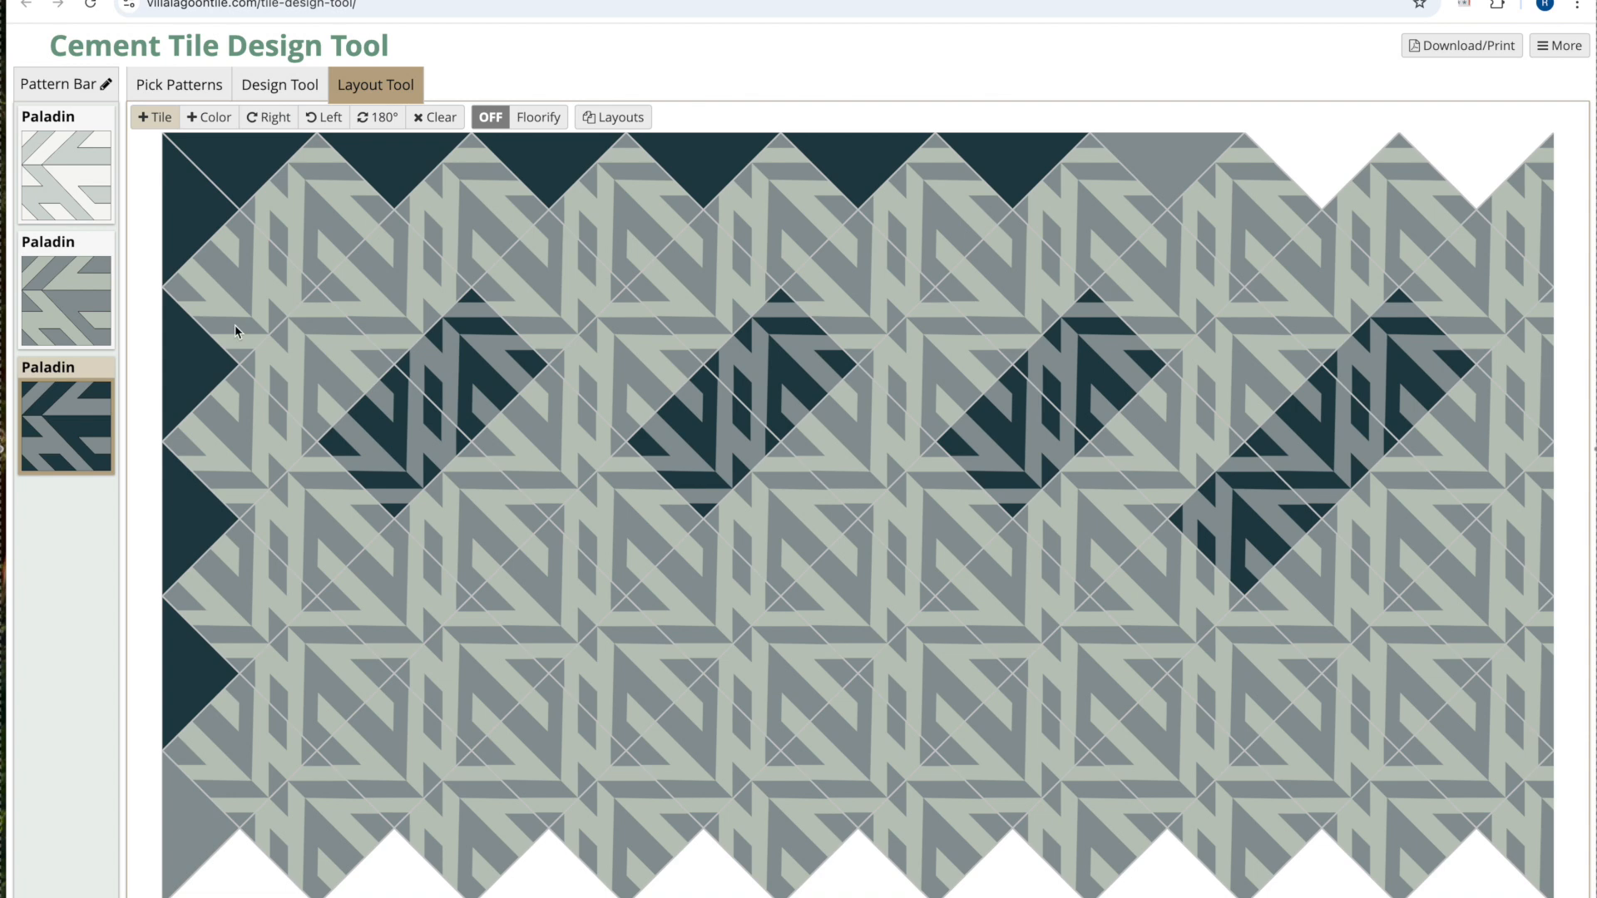
{"action": "left_click", "coordinate": [91, 317]}
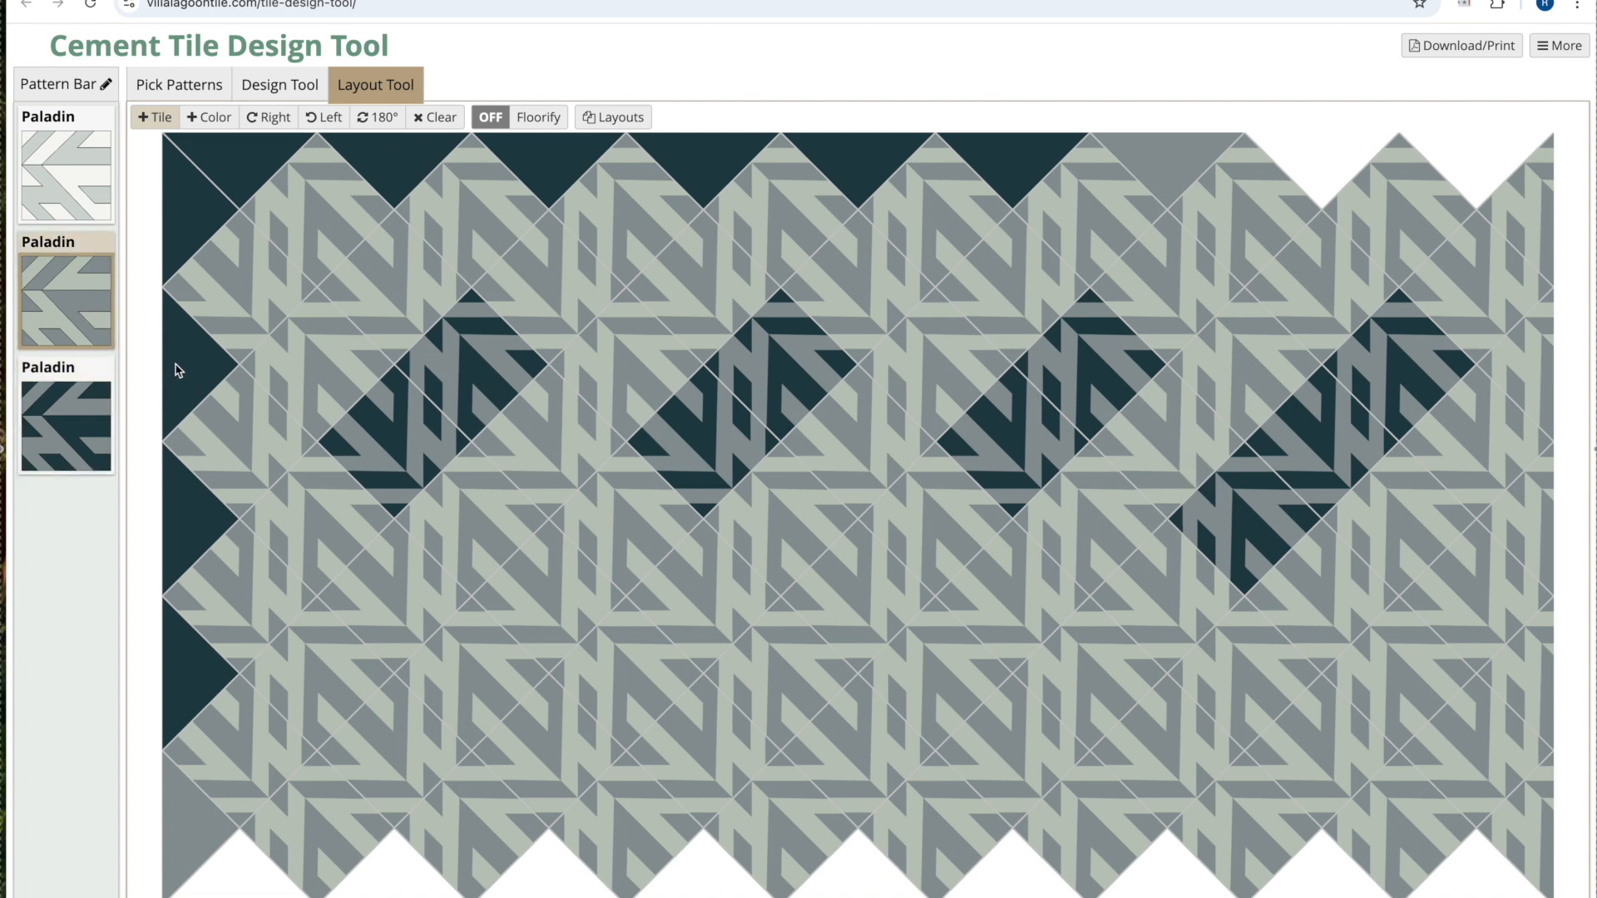
{"action": "left_click", "coordinate": [1264, 511]}
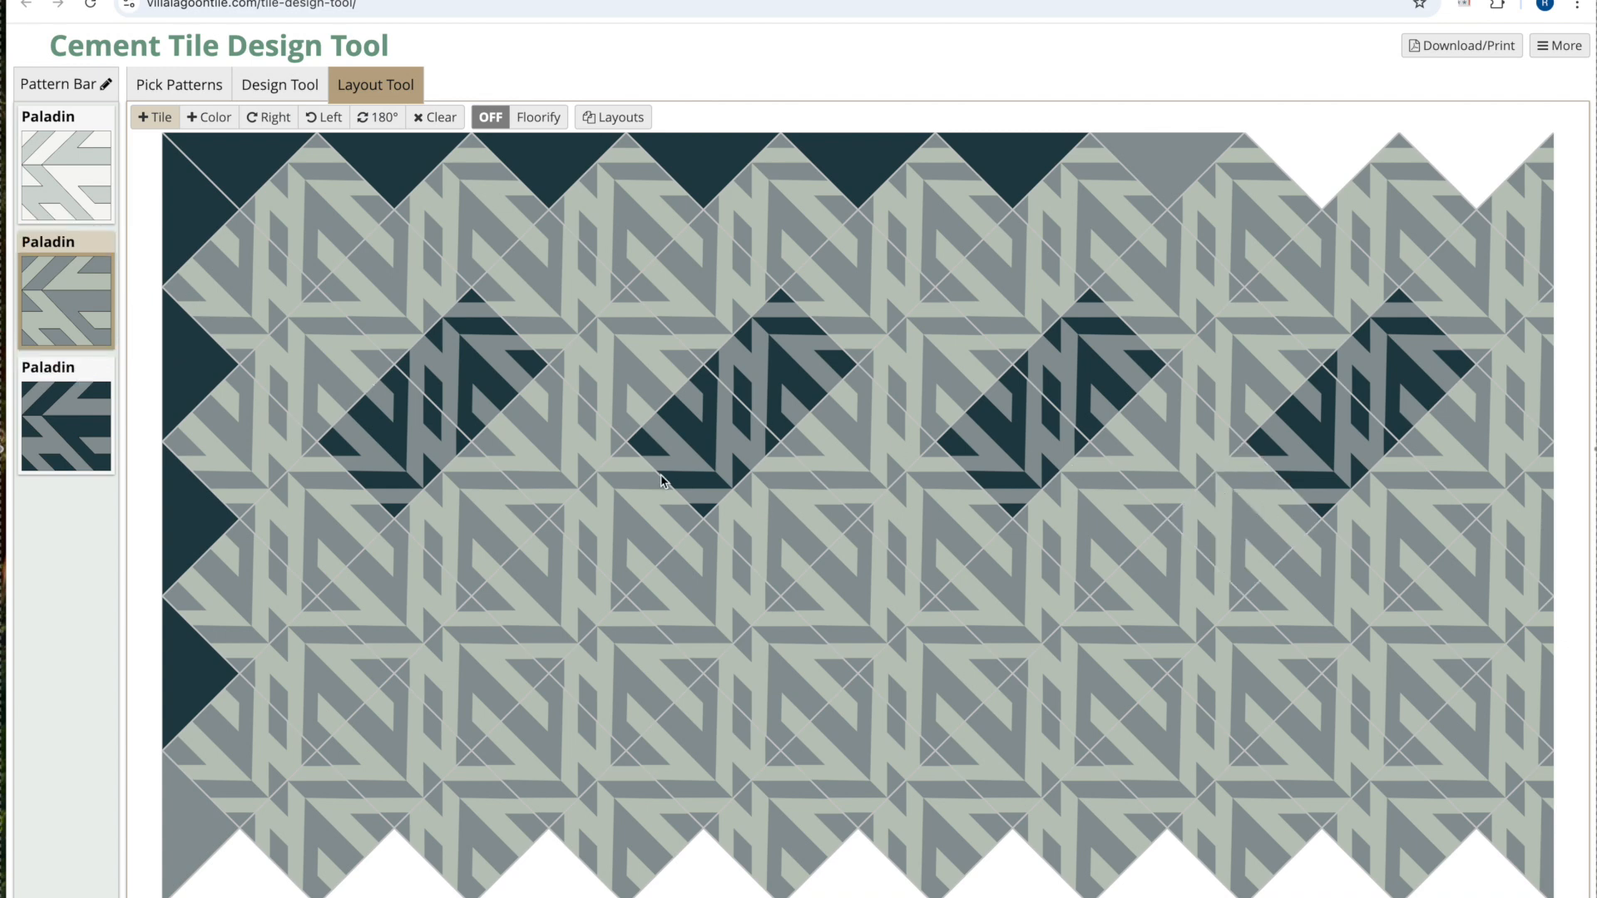
Place staggered two-tile accents of the third Paladin below the first accent row, slanting the opposite way.
{"action": "left_click", "coordinate": [66, 416]}
{"action": "left_click", "coordinate": [562, 612]}
{"action": "left_click", "coordinate": [628, 669]}
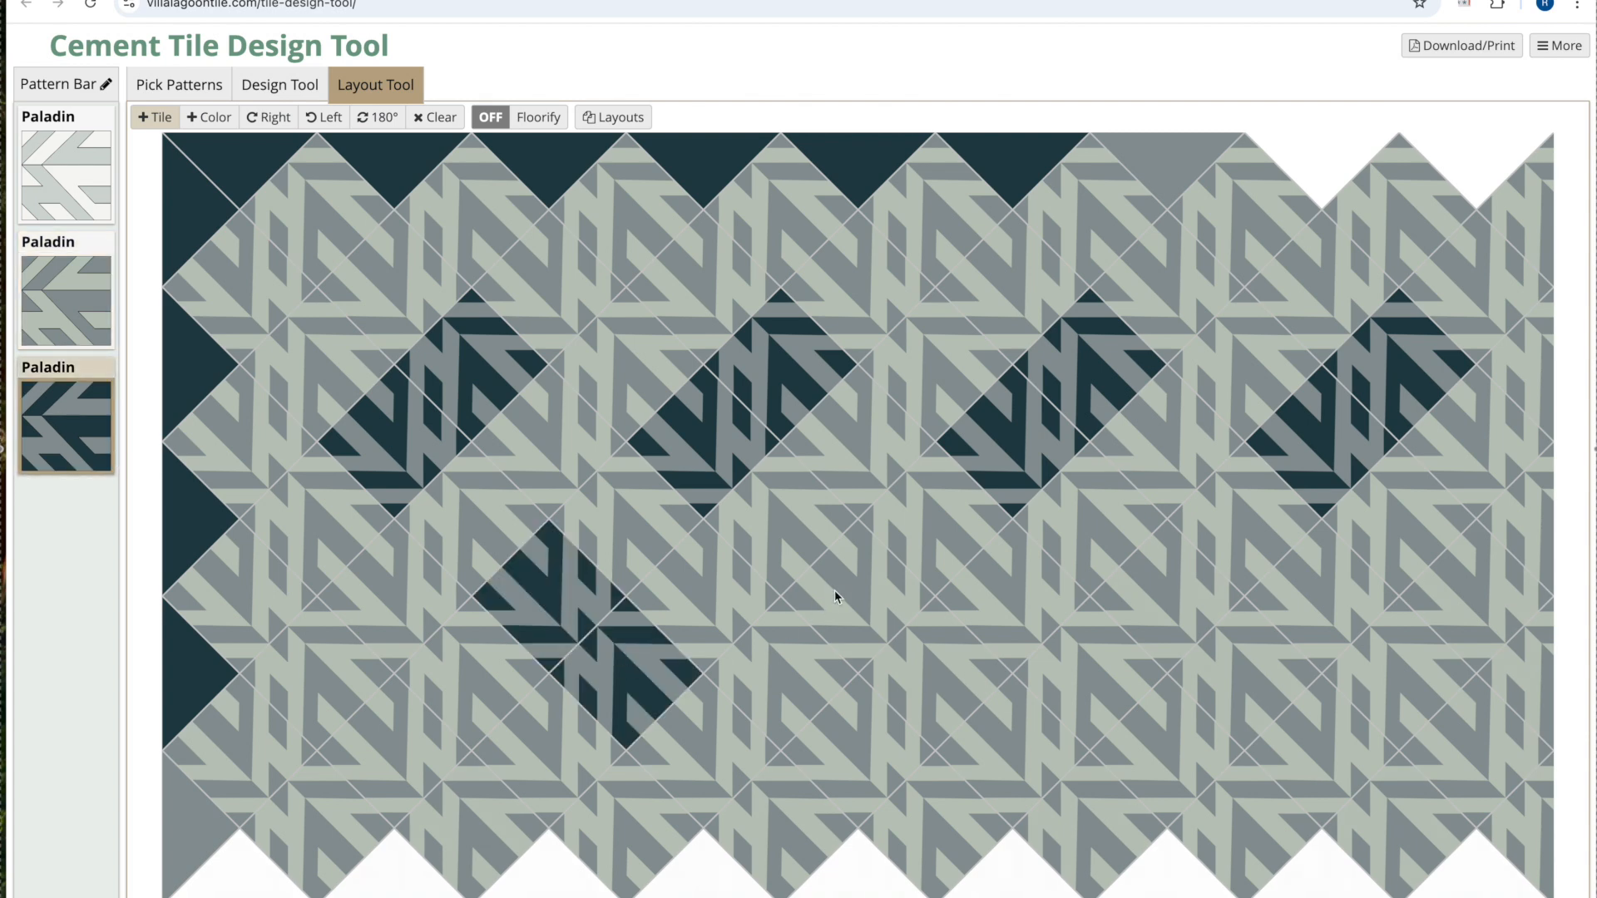
{"action": "left_click", "coordinate": [67, 300]}
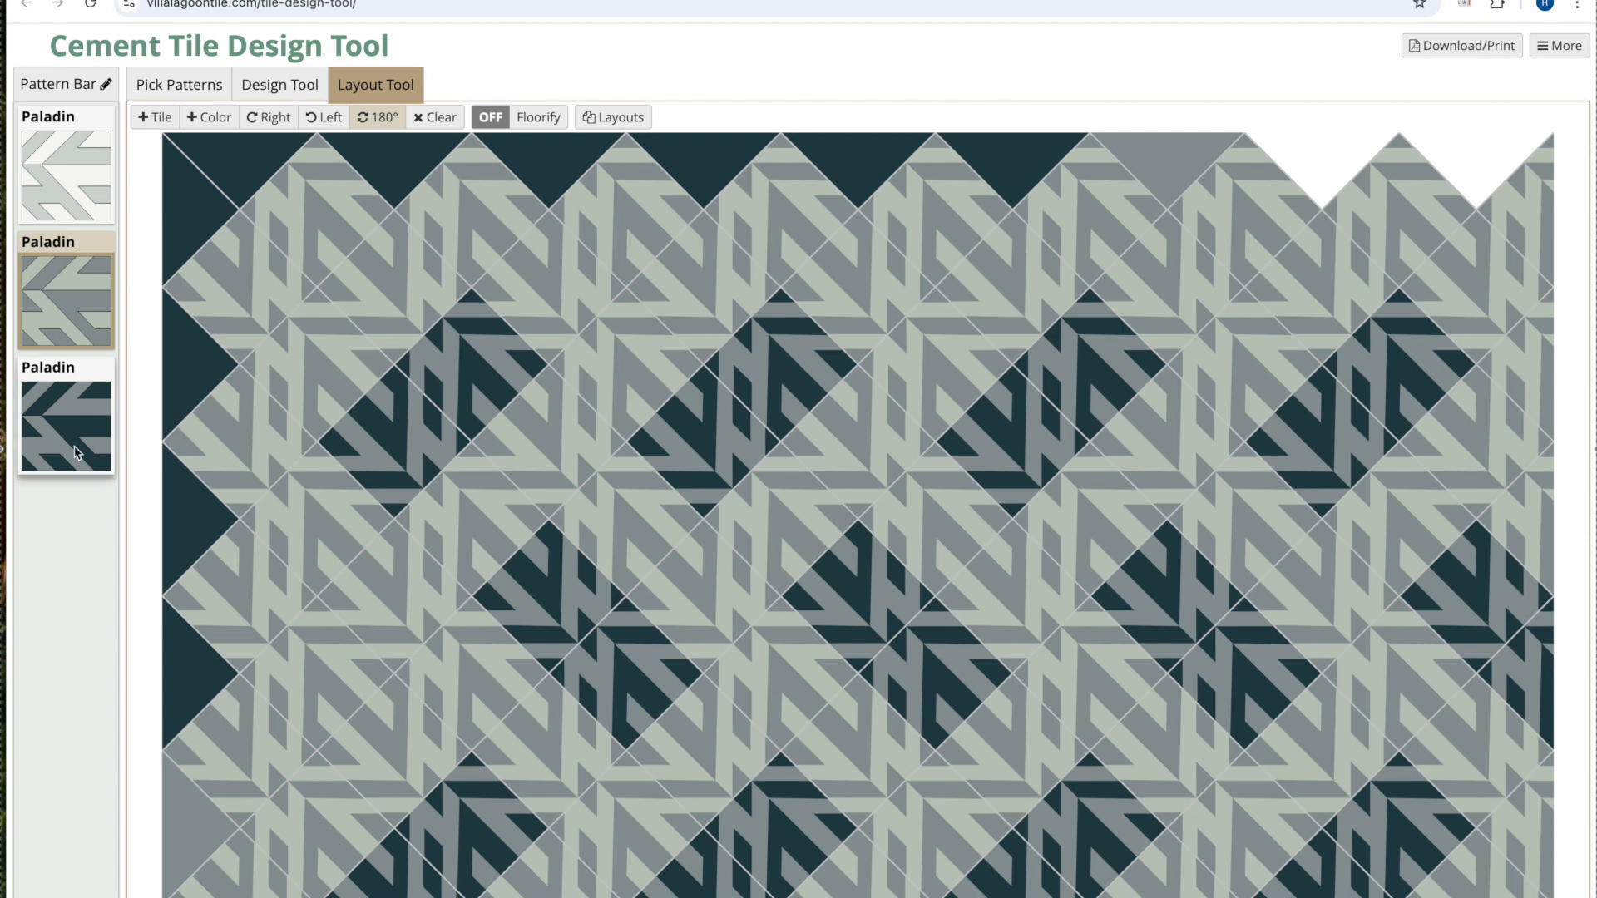
Pick Aegean from the third Paladin's colors in use as the solid tile color, and go back to the layout.
{"action": "left_click", "coordinate": [273, 89]}
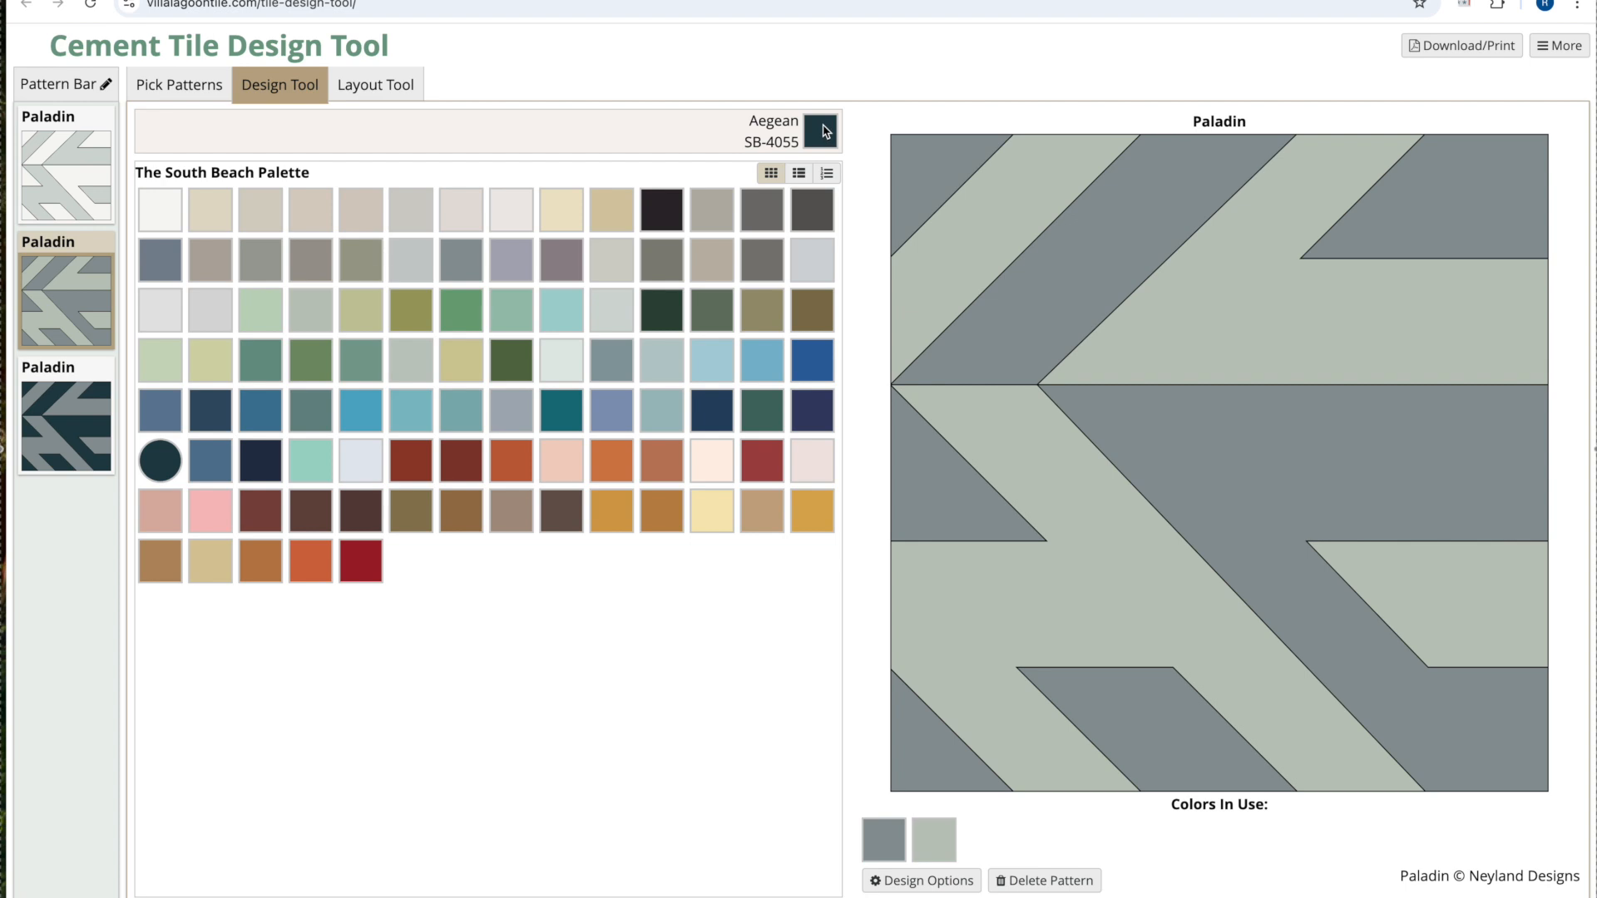
{"action": "left_click", "coordinate": [83, 428]}
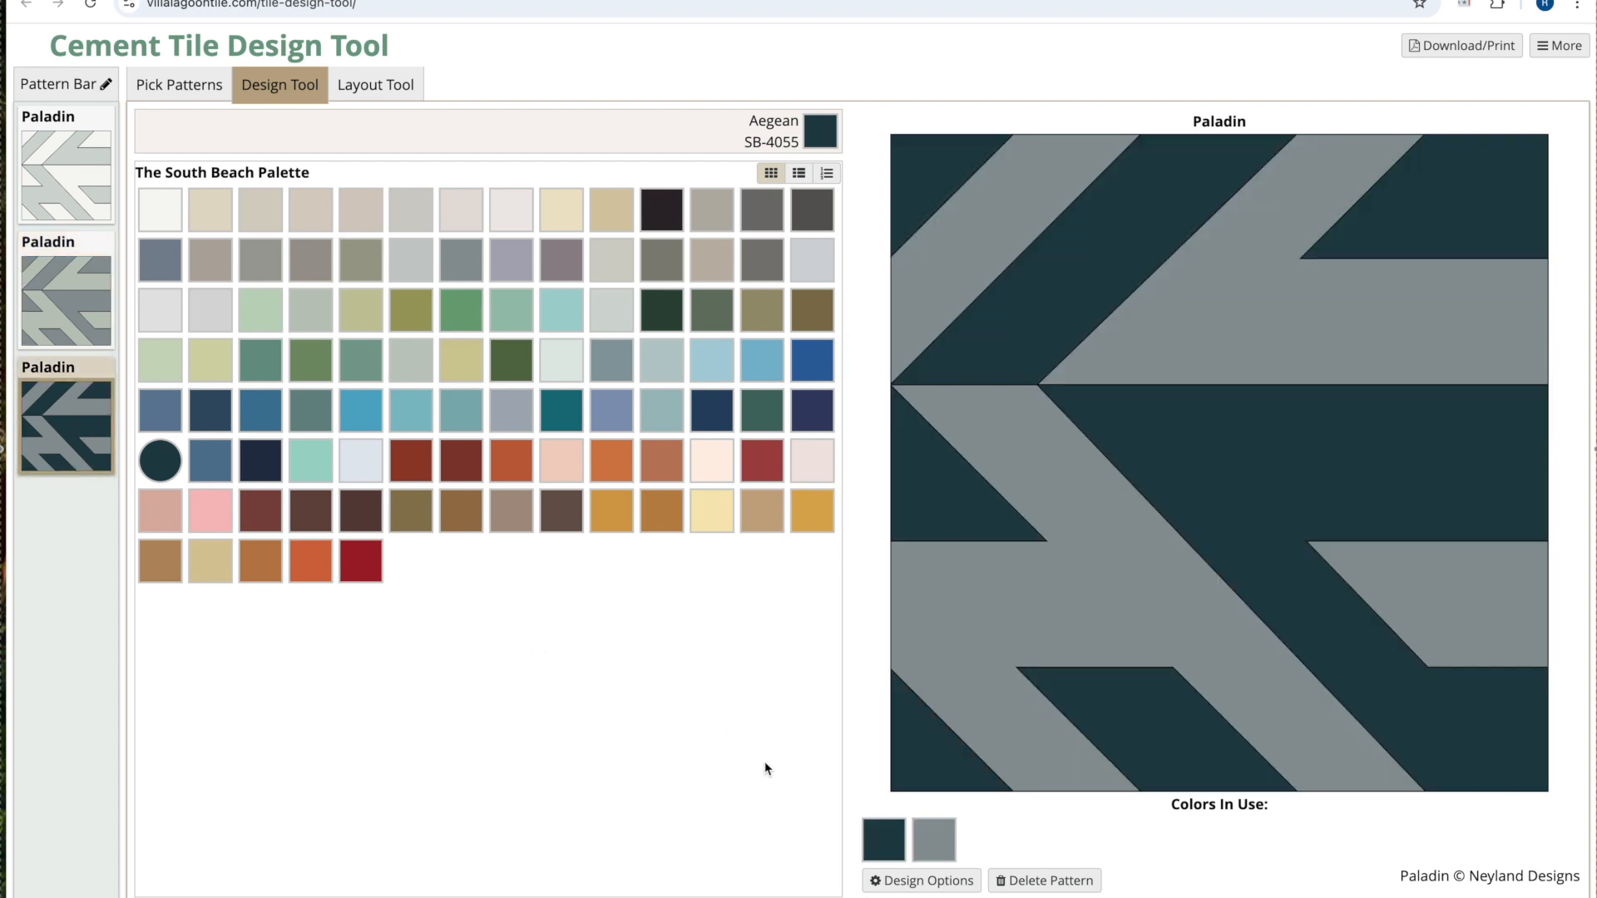
{"action": "left_click", "coordinate": [872, 850]}
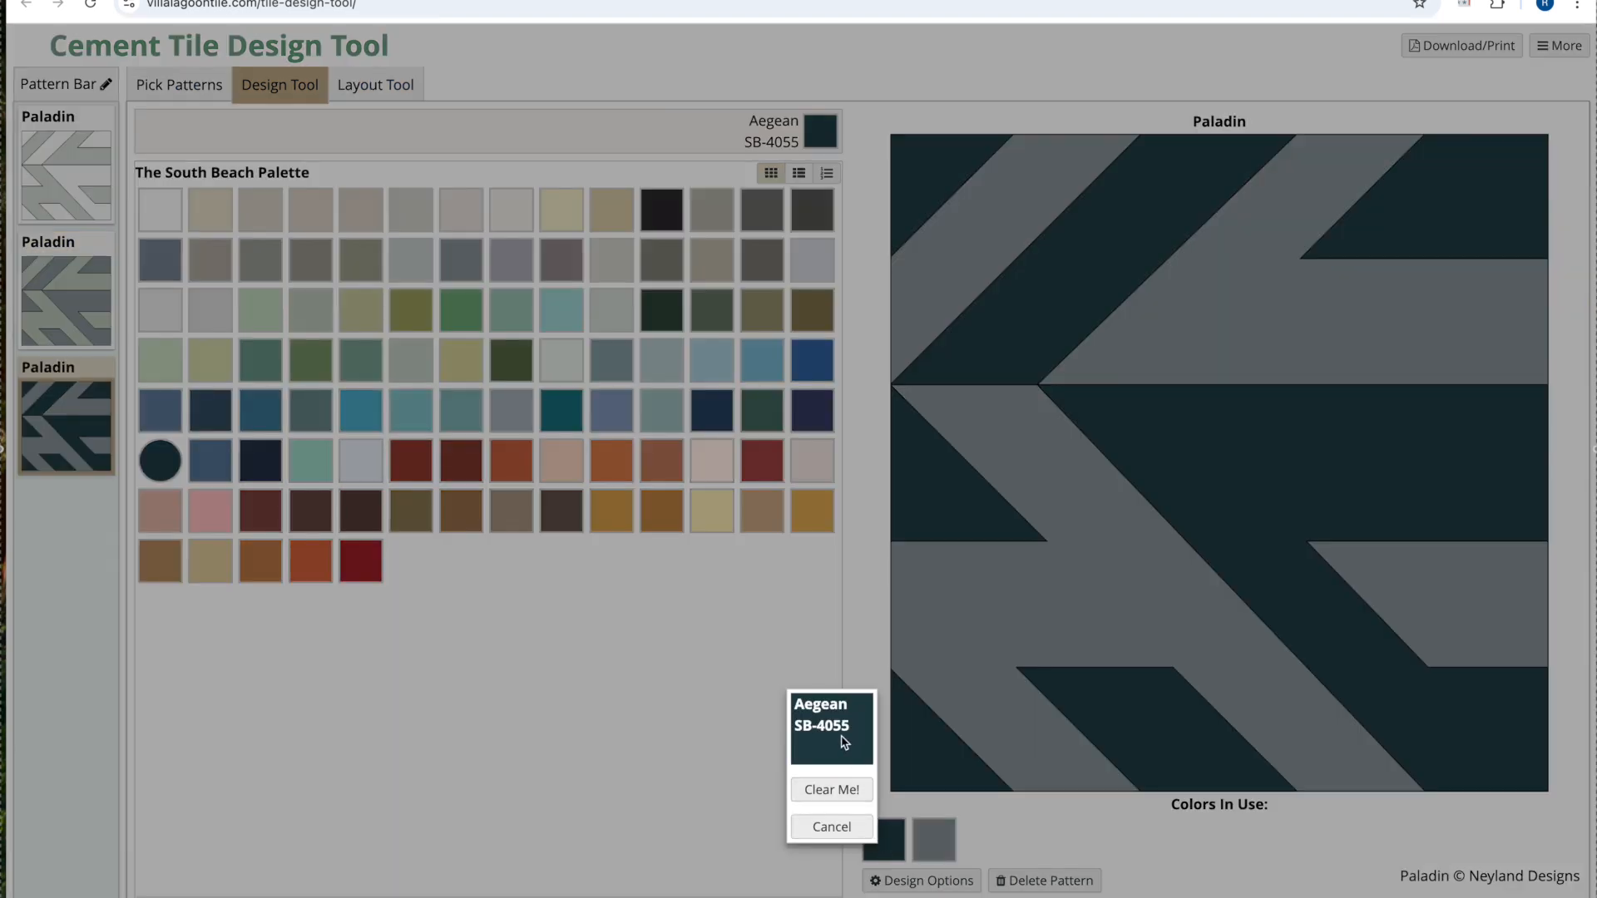
{"action": "left_click", "coordinate": [370, 92]}
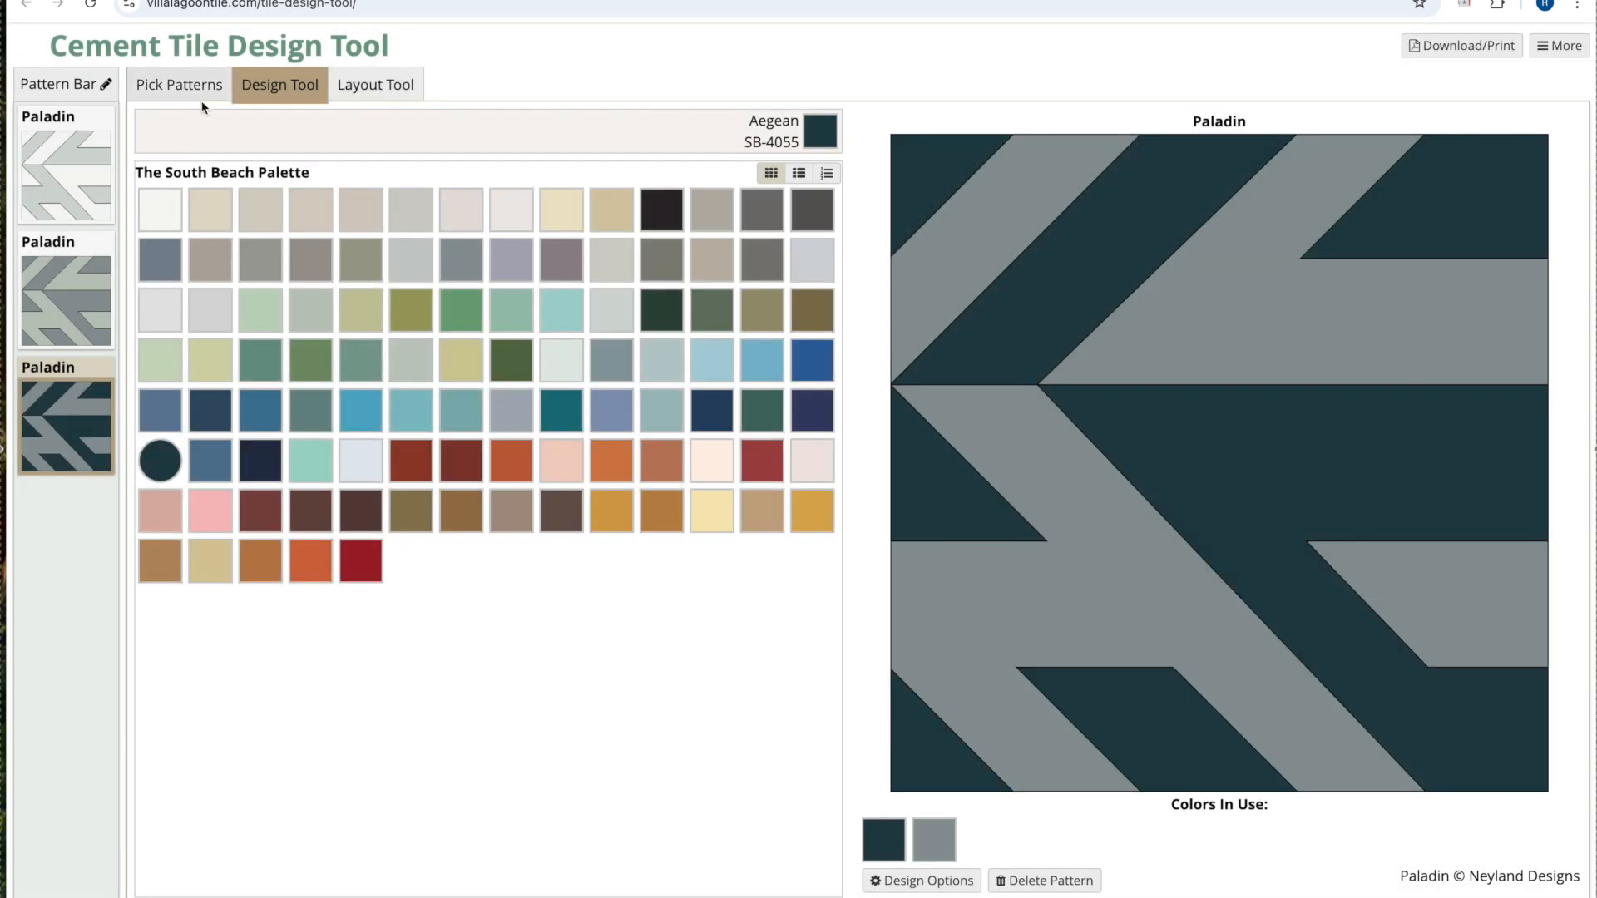
{"action": "left_click", "coordinate": [348, 90]}
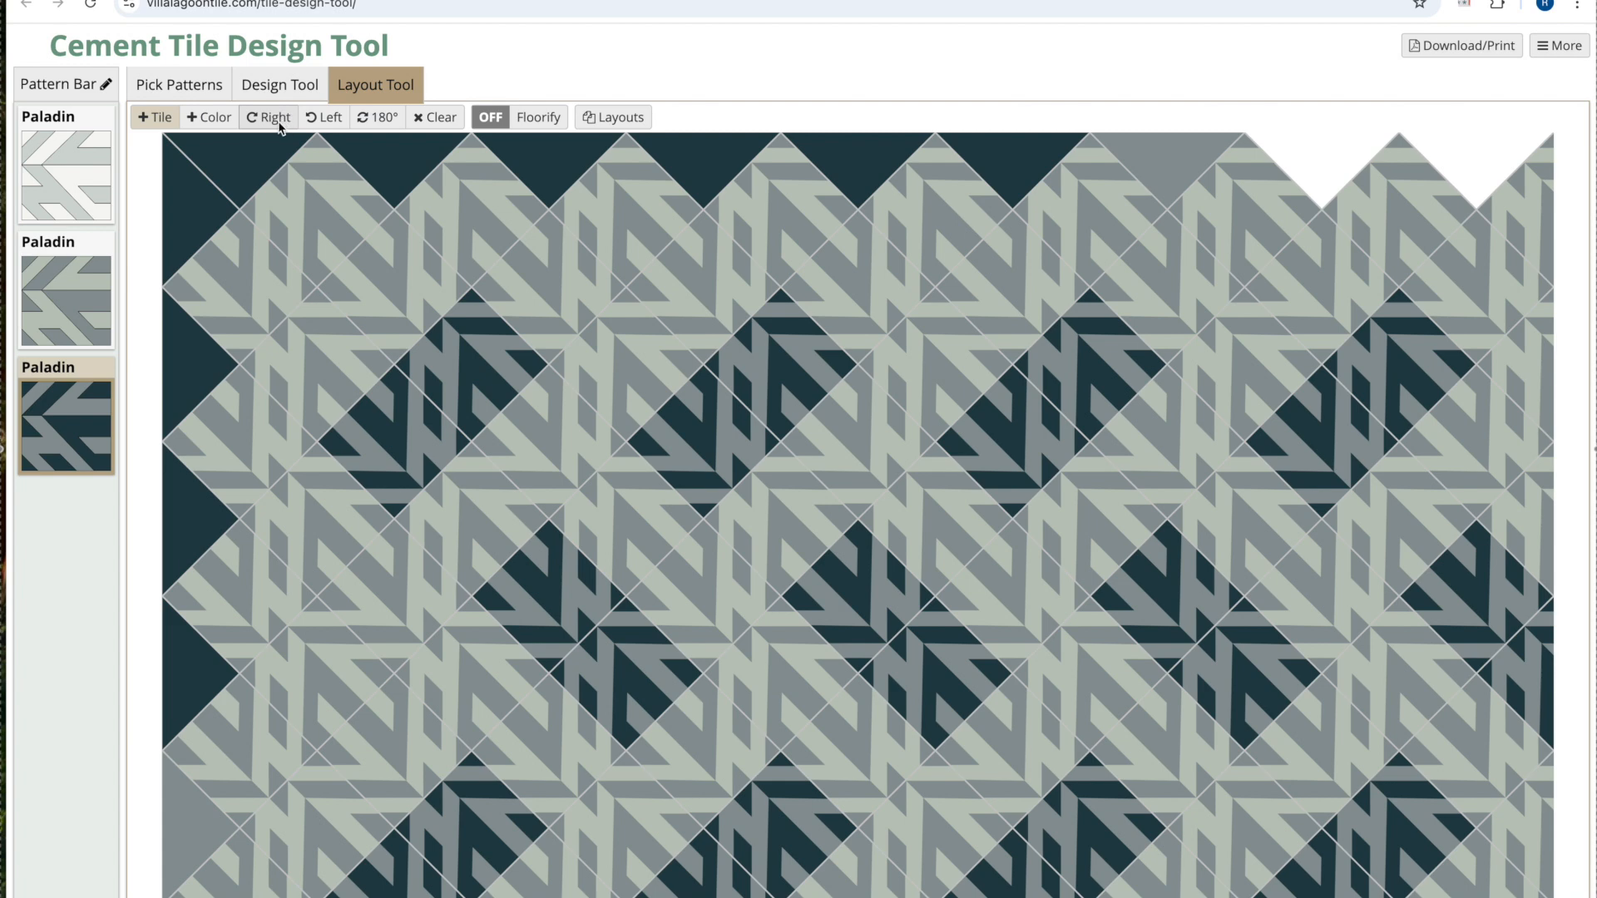
Fill the last three upper-edge gaps and the lowest visible left-edge gap with solid Aegean.
{"action": "left_click", "coordinate": [219, 121]}
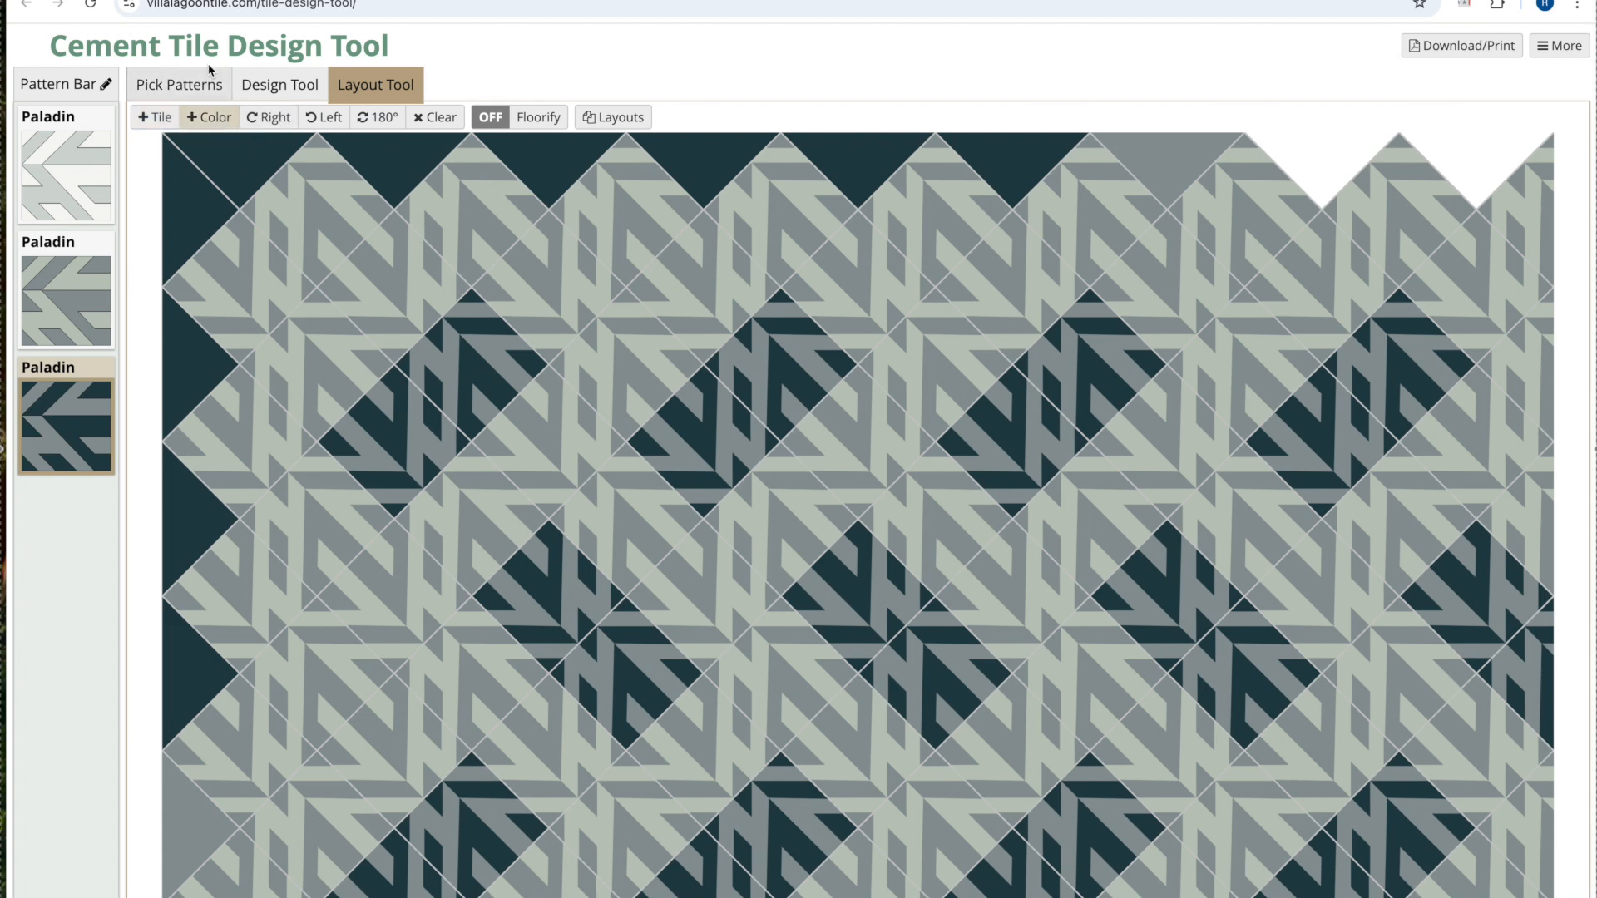
{"action": "left_click", "coordinate": [1192, 171]}
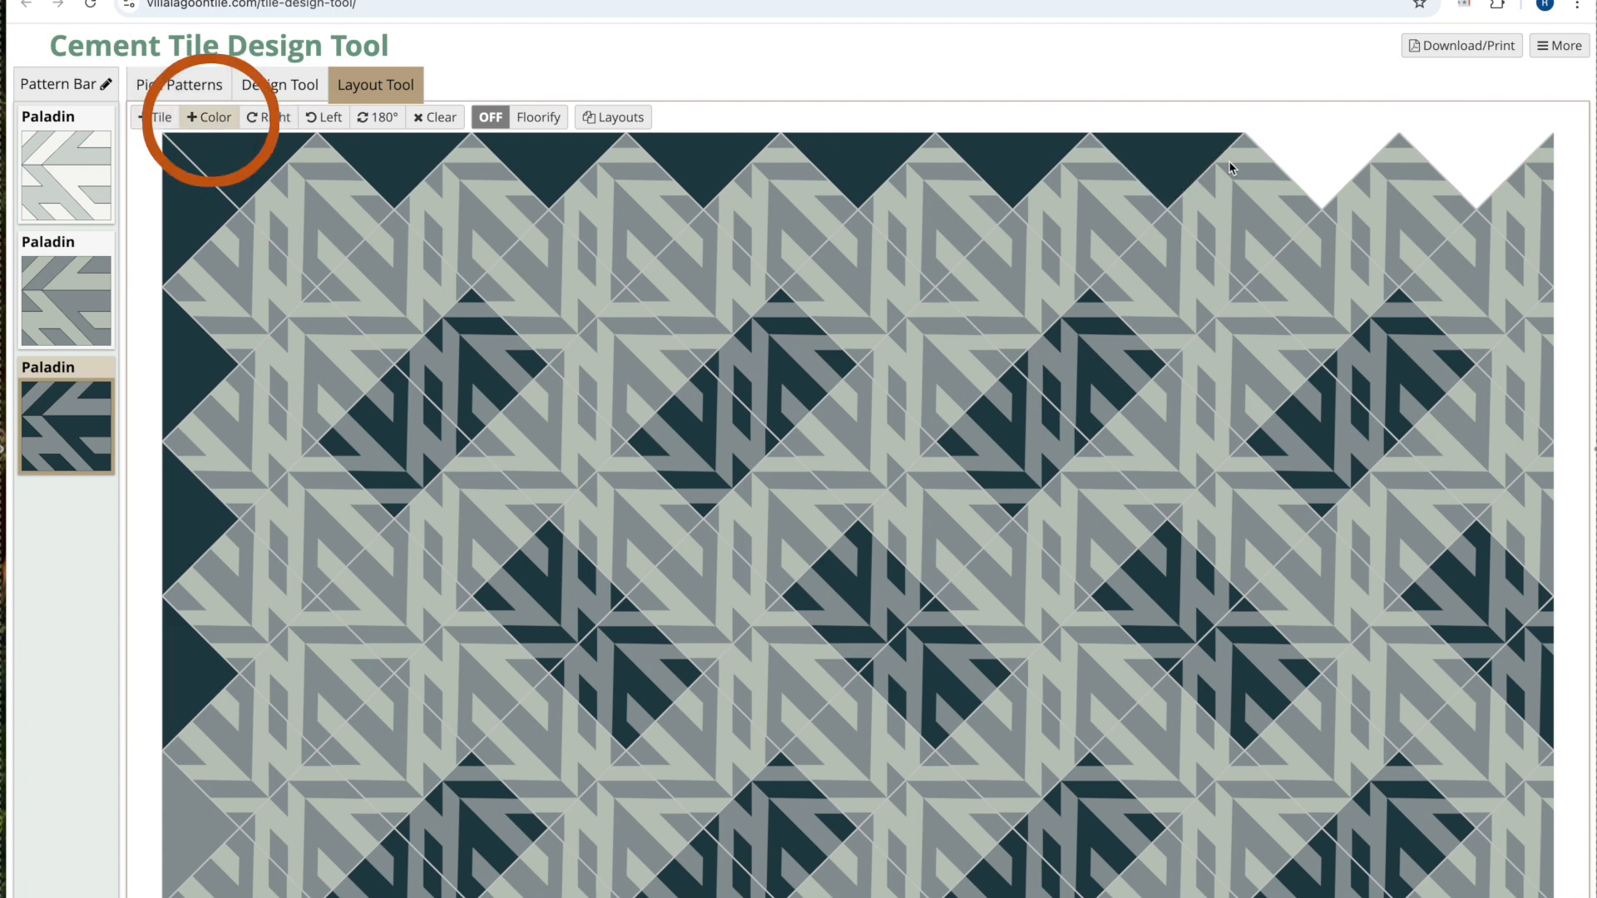
{"action": "left_click", "coordinate": [1324, 149]}
{"action": "left_click", "coordinate": [1467, 152]}
{"action": "left_click", "coordinate": [195, 798]}
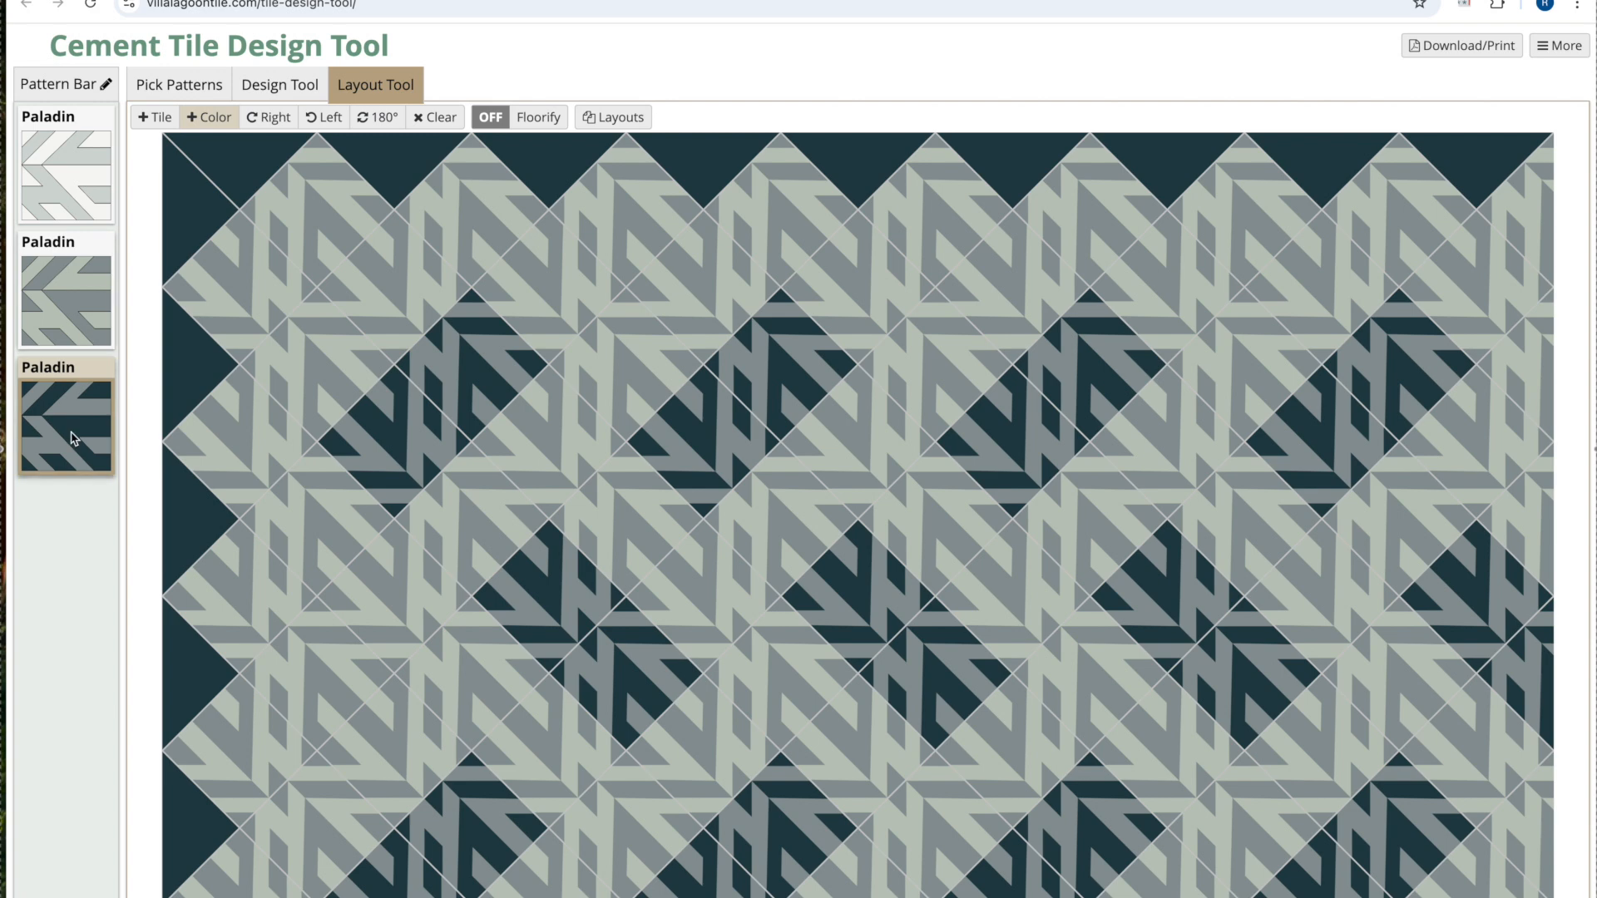
Preview the finished layout in floor perspective, and return to the flat view.
{"action": "left_click", "coordinate": [536, 118]}
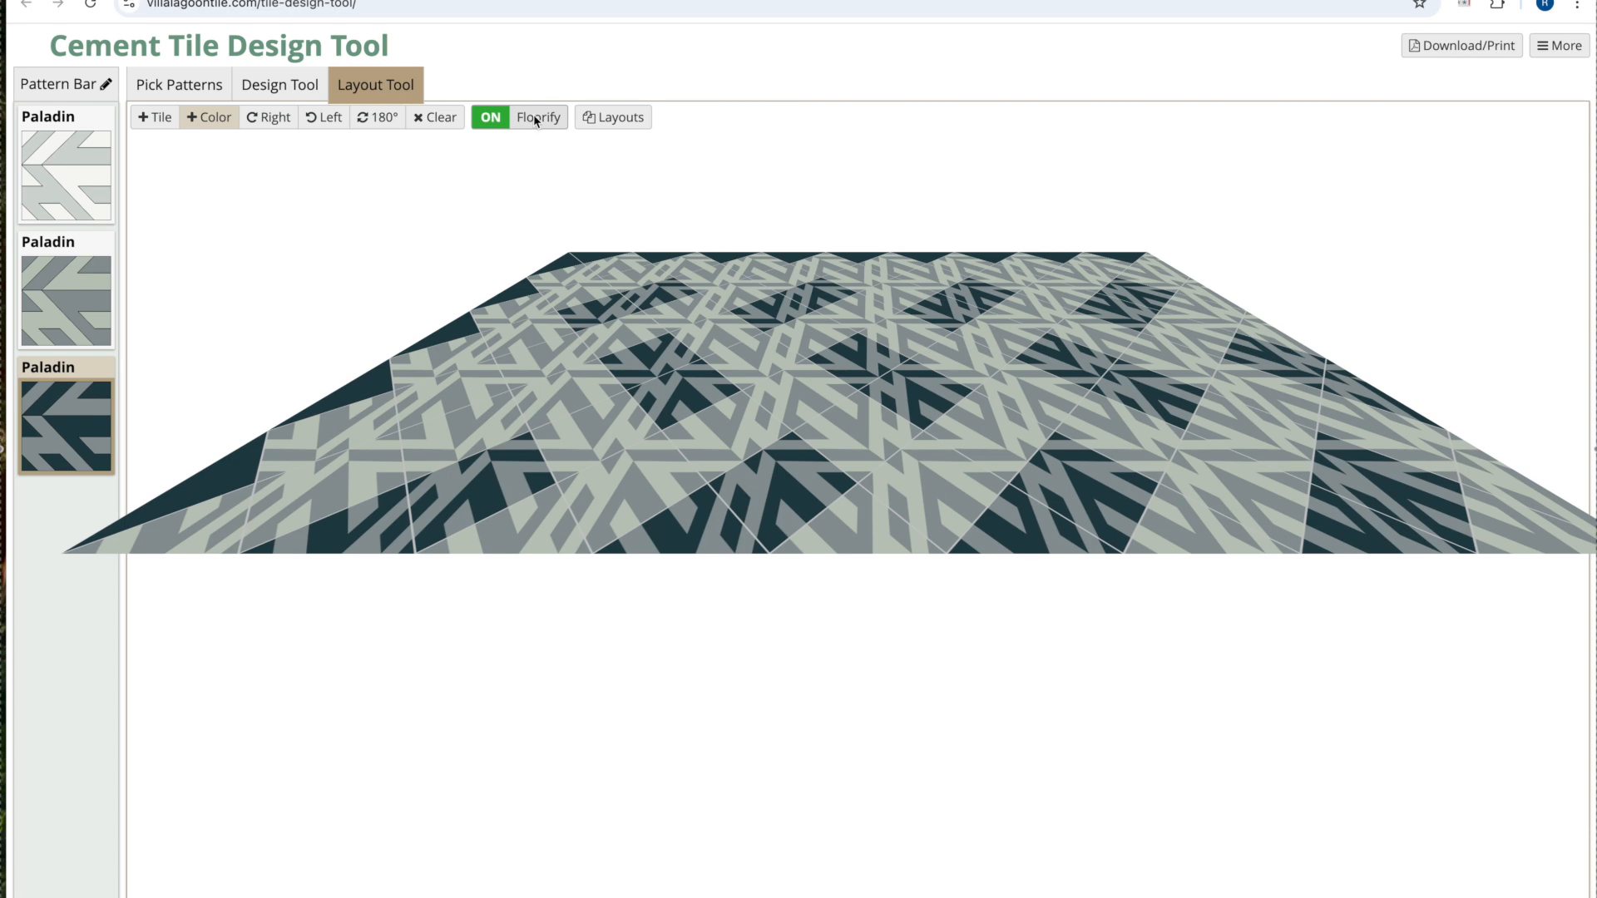
{"action": "left_click", "coordinate": [534, 120]}
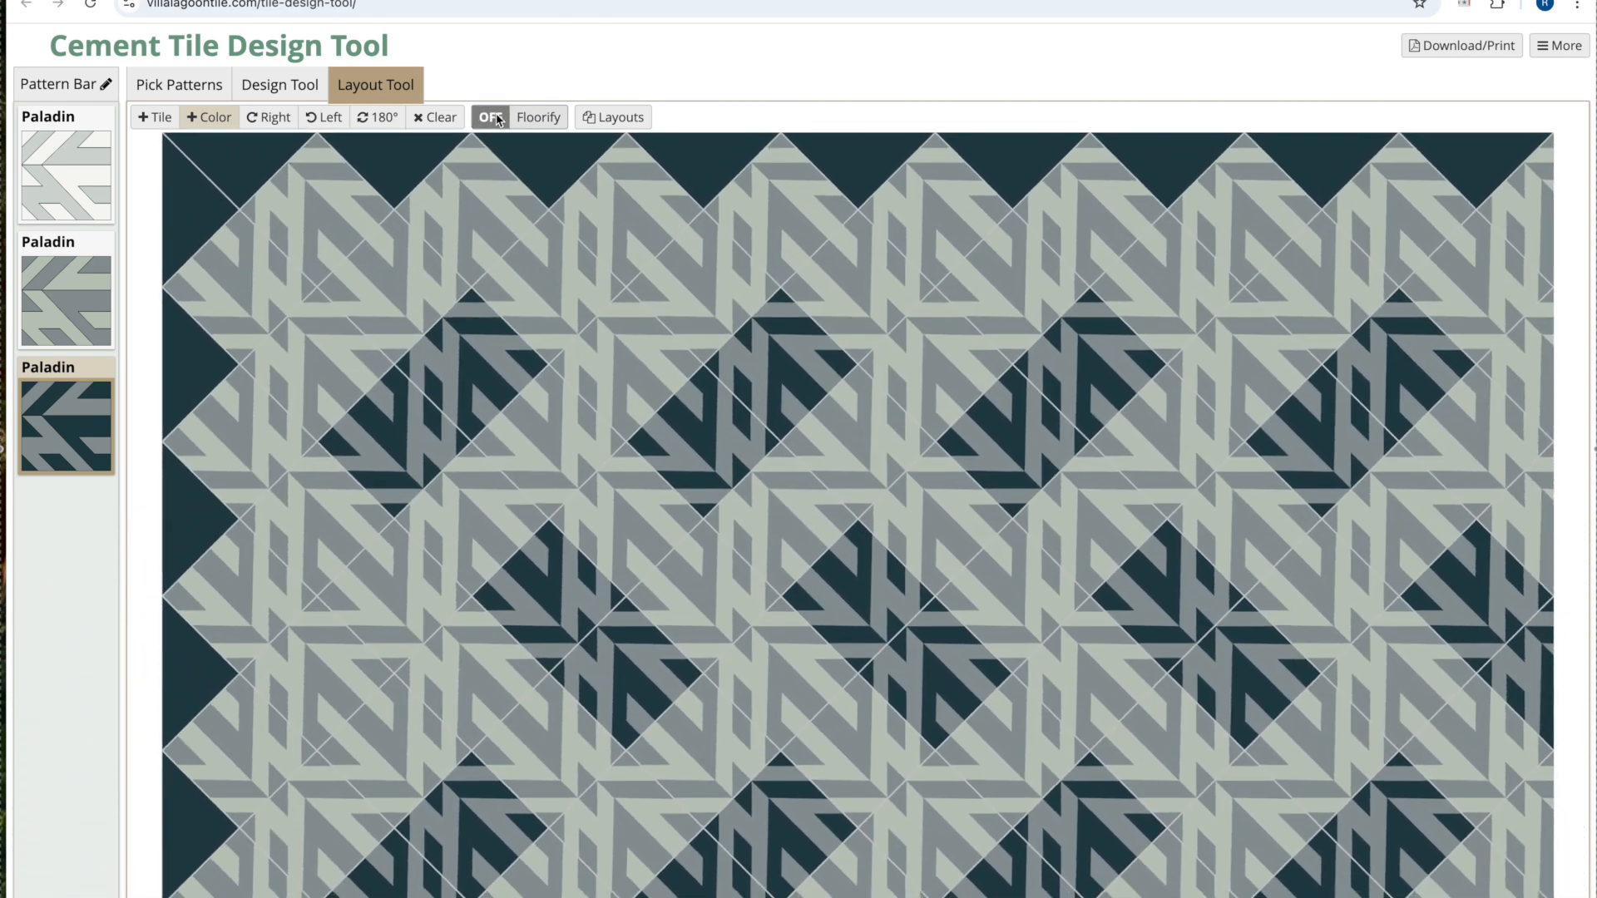
View Layout 3 - Square Standard, and switch back to Layout 4 - Square on Point.
{"action": "left_click", "coordinate": [618, 119]}
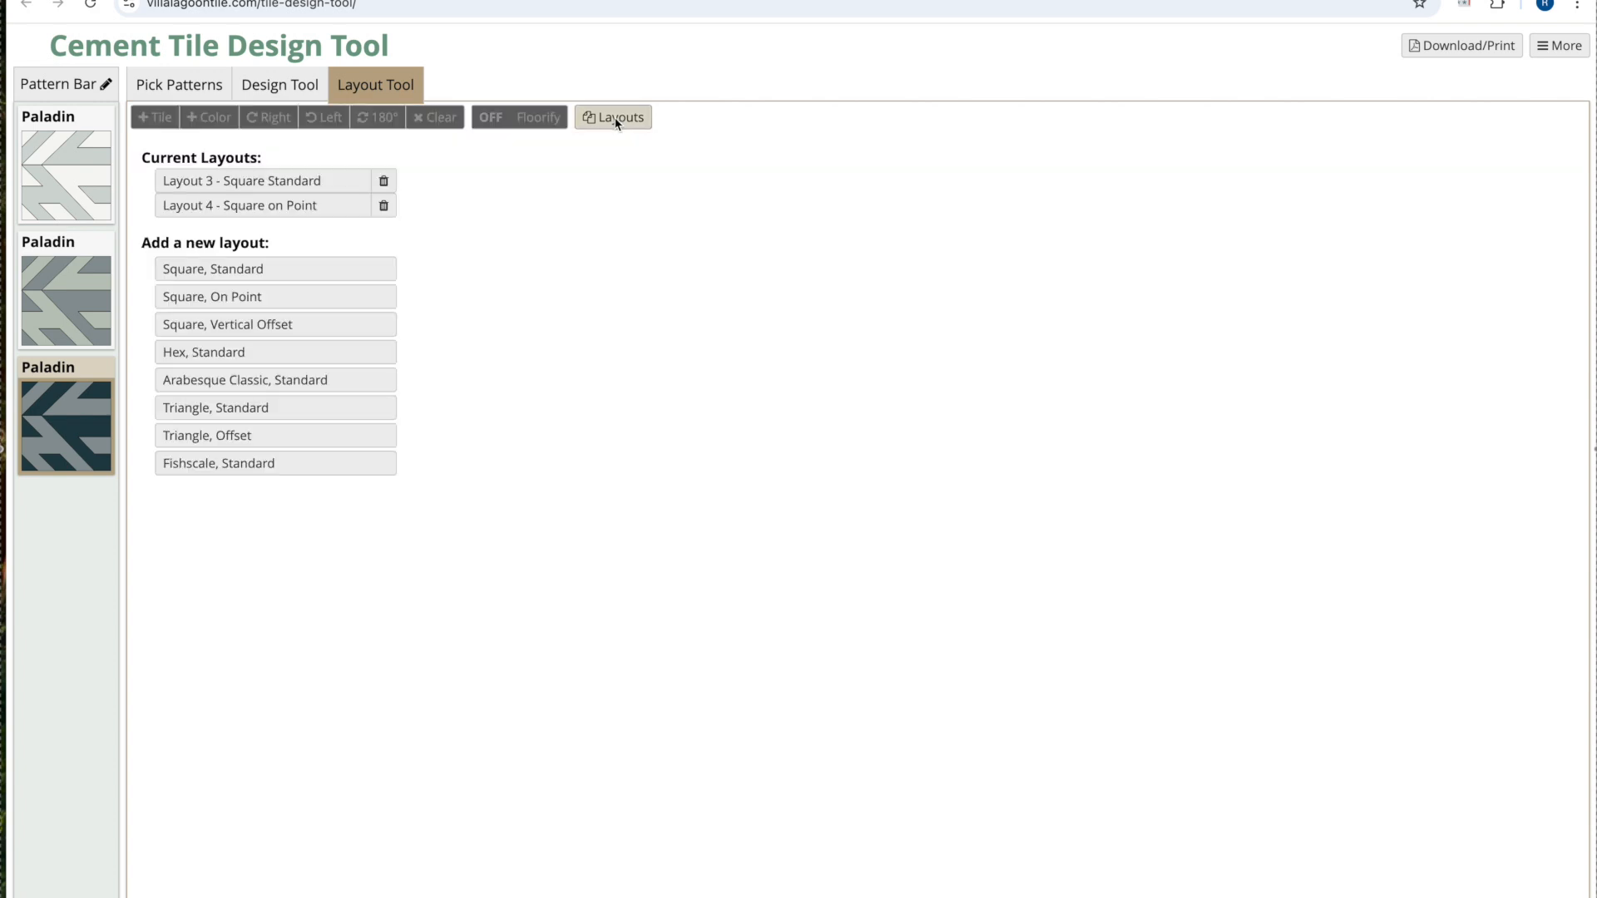
{"action": "left_click", "coordinate": [258, 185]}
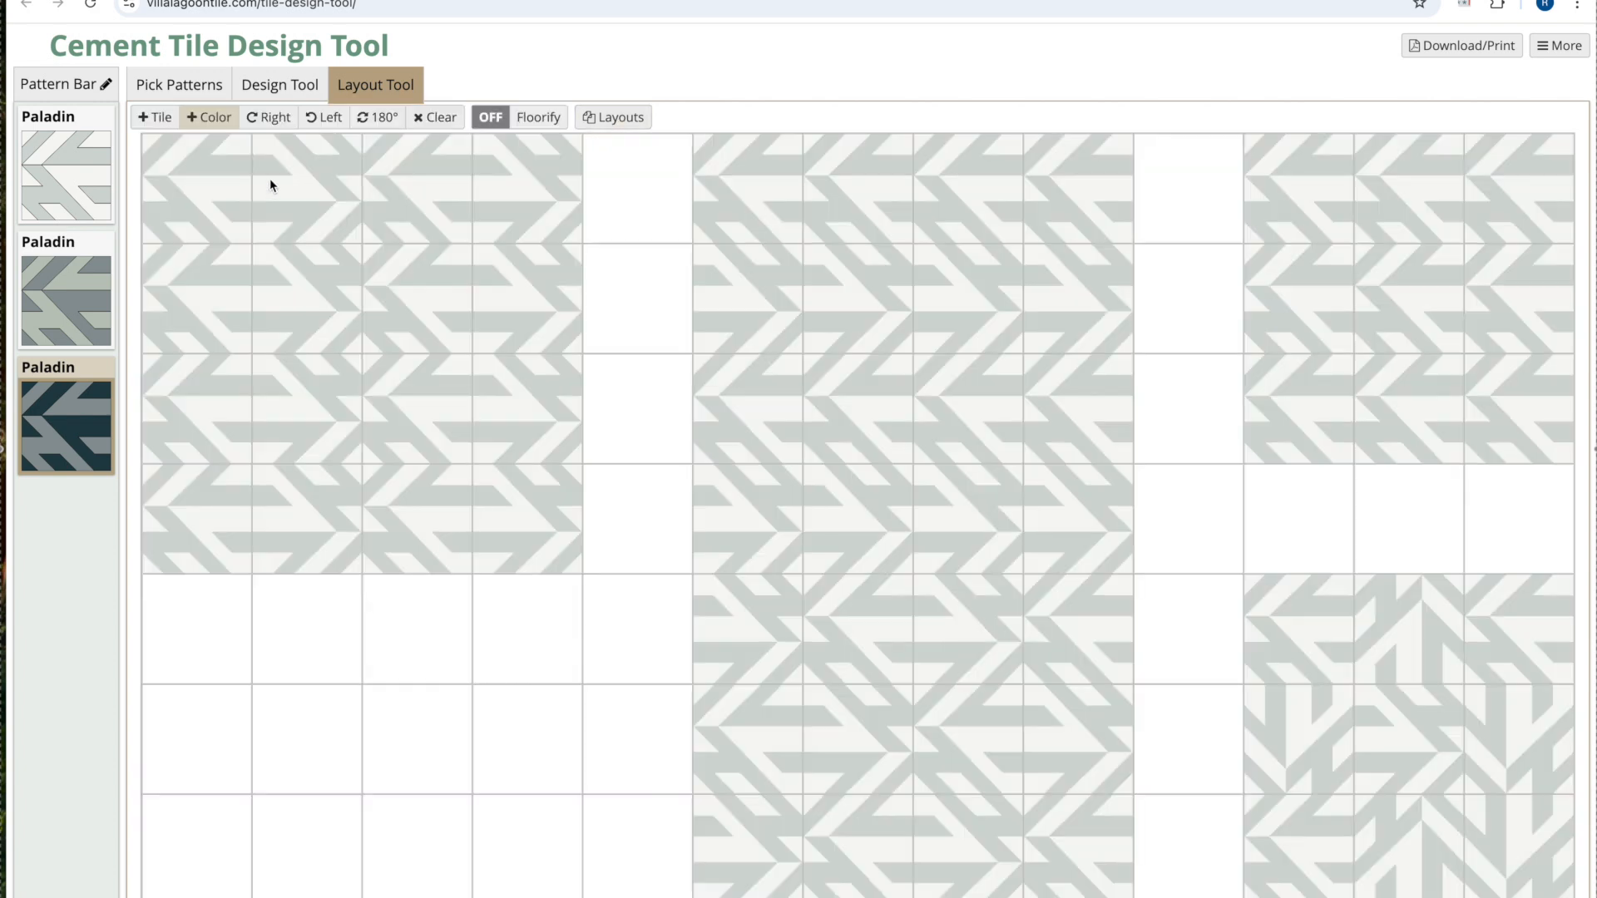
{"action": "left_click", "coordinate": [603, 115]}
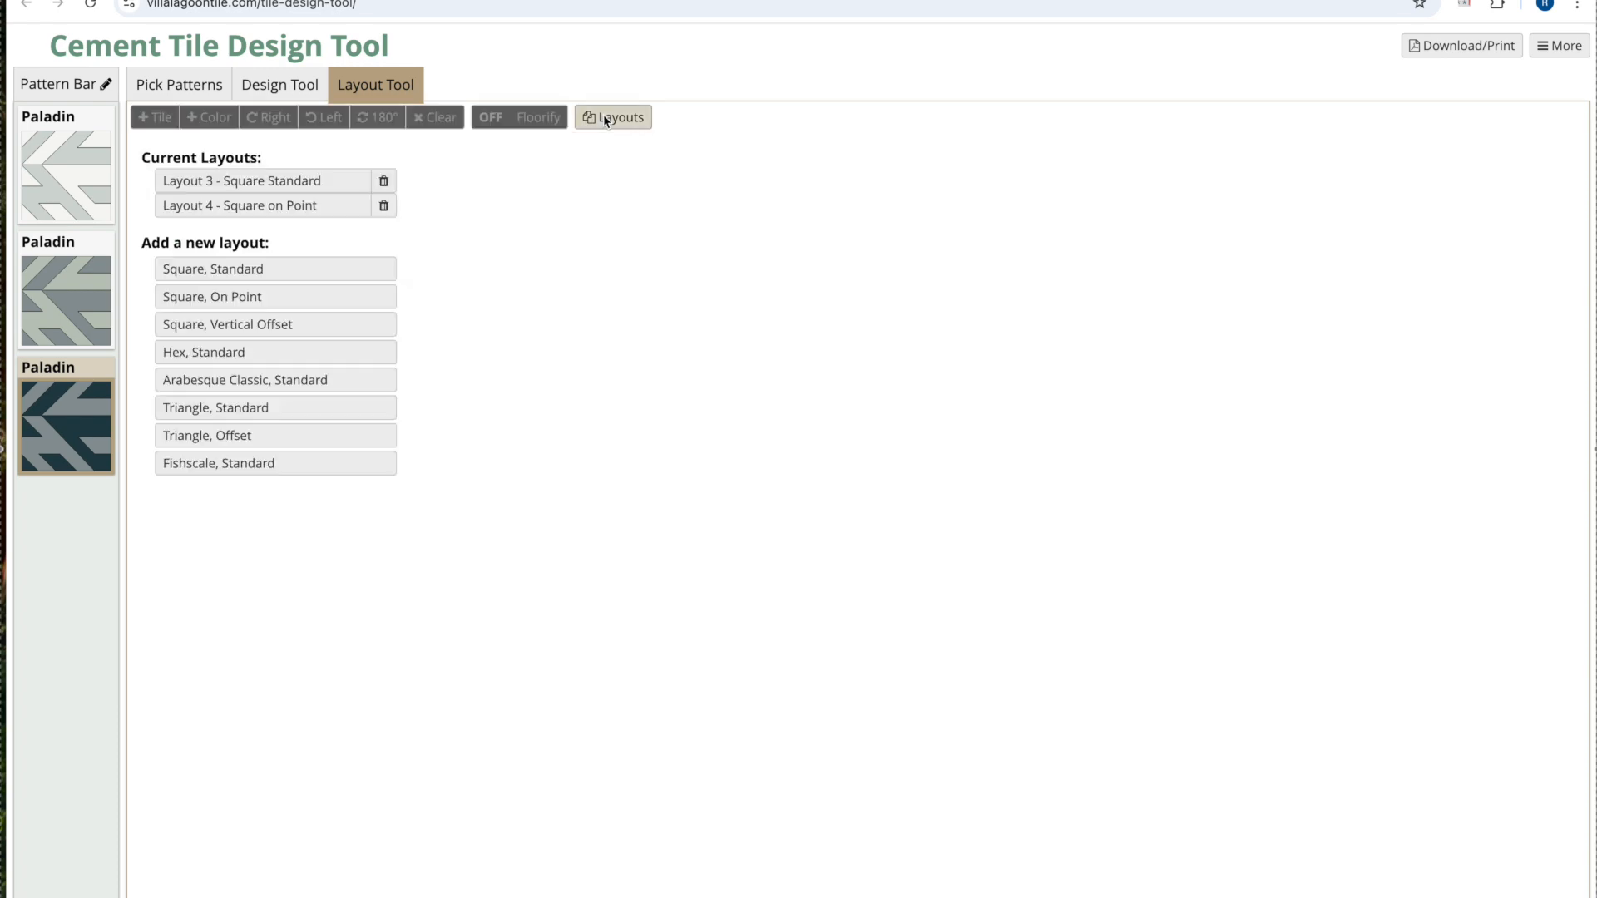
{"action": "left_click", "coordinate": [258, 215]}
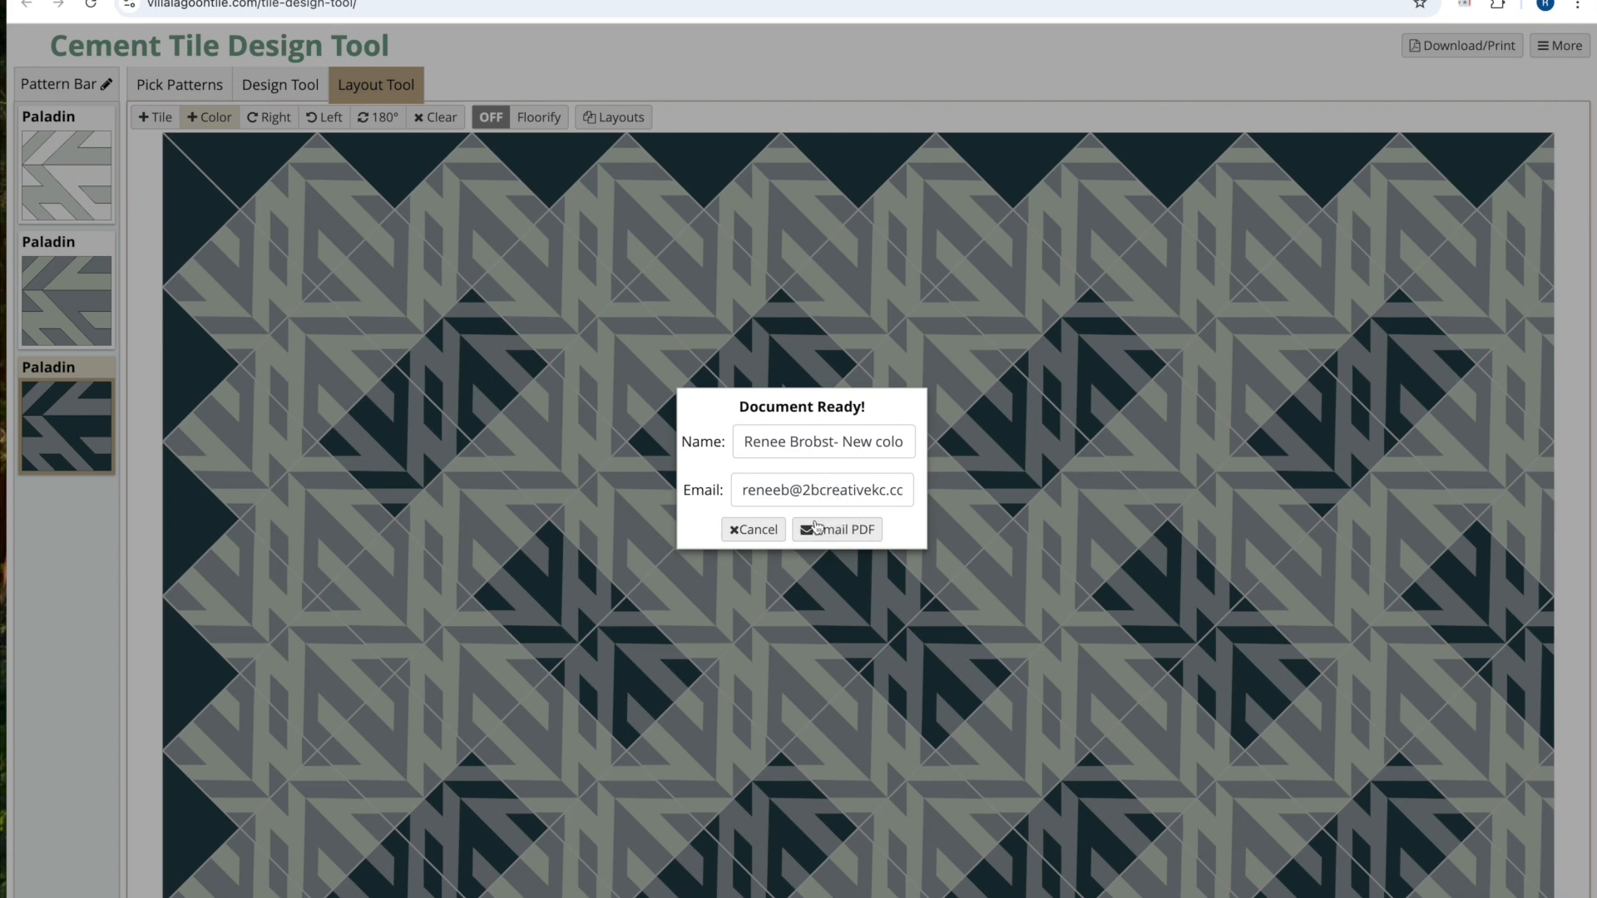
Email the design PDF to the entered address, and open the Help and More page.
{"action": "left_click", "coordinate": [830, 538]}
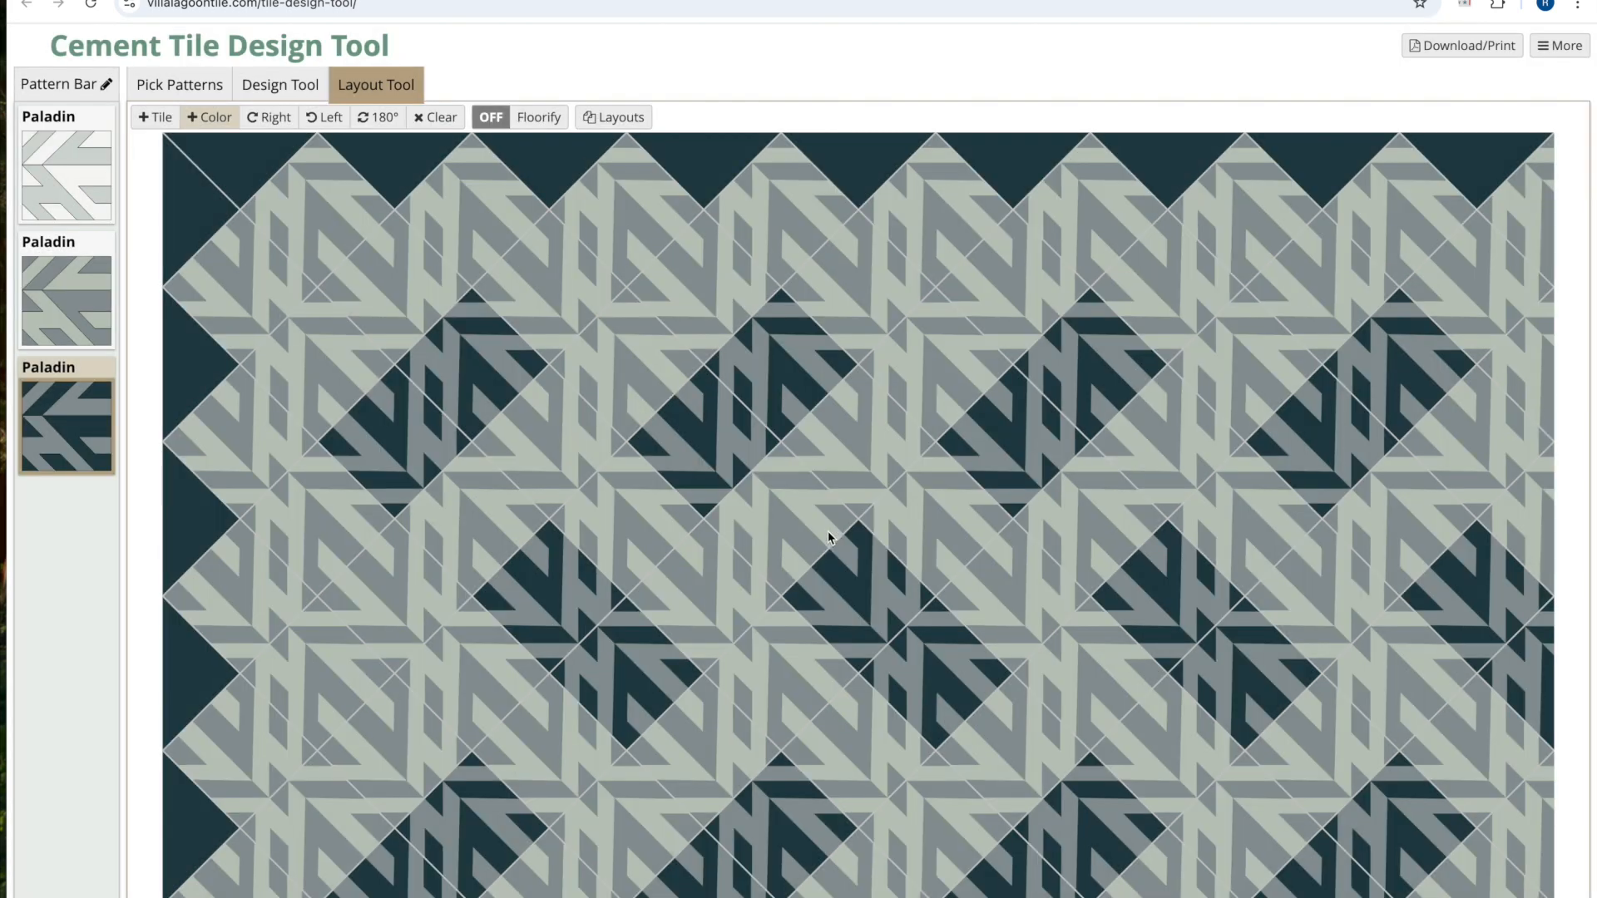
{"action": "left_click", "coordinate": [1546, 51]}
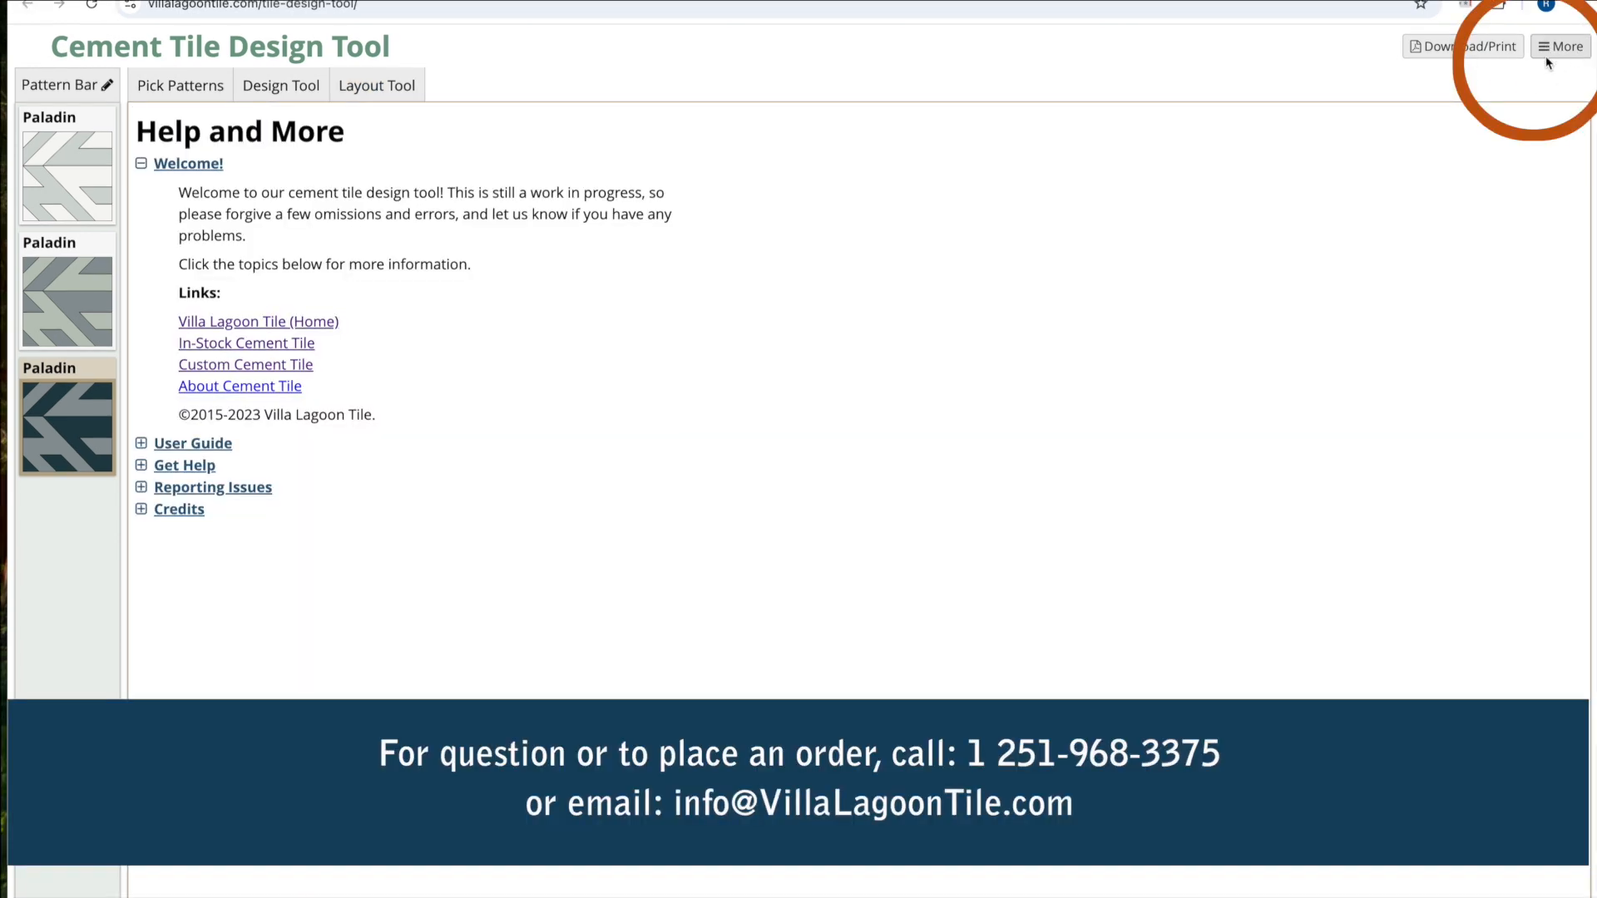